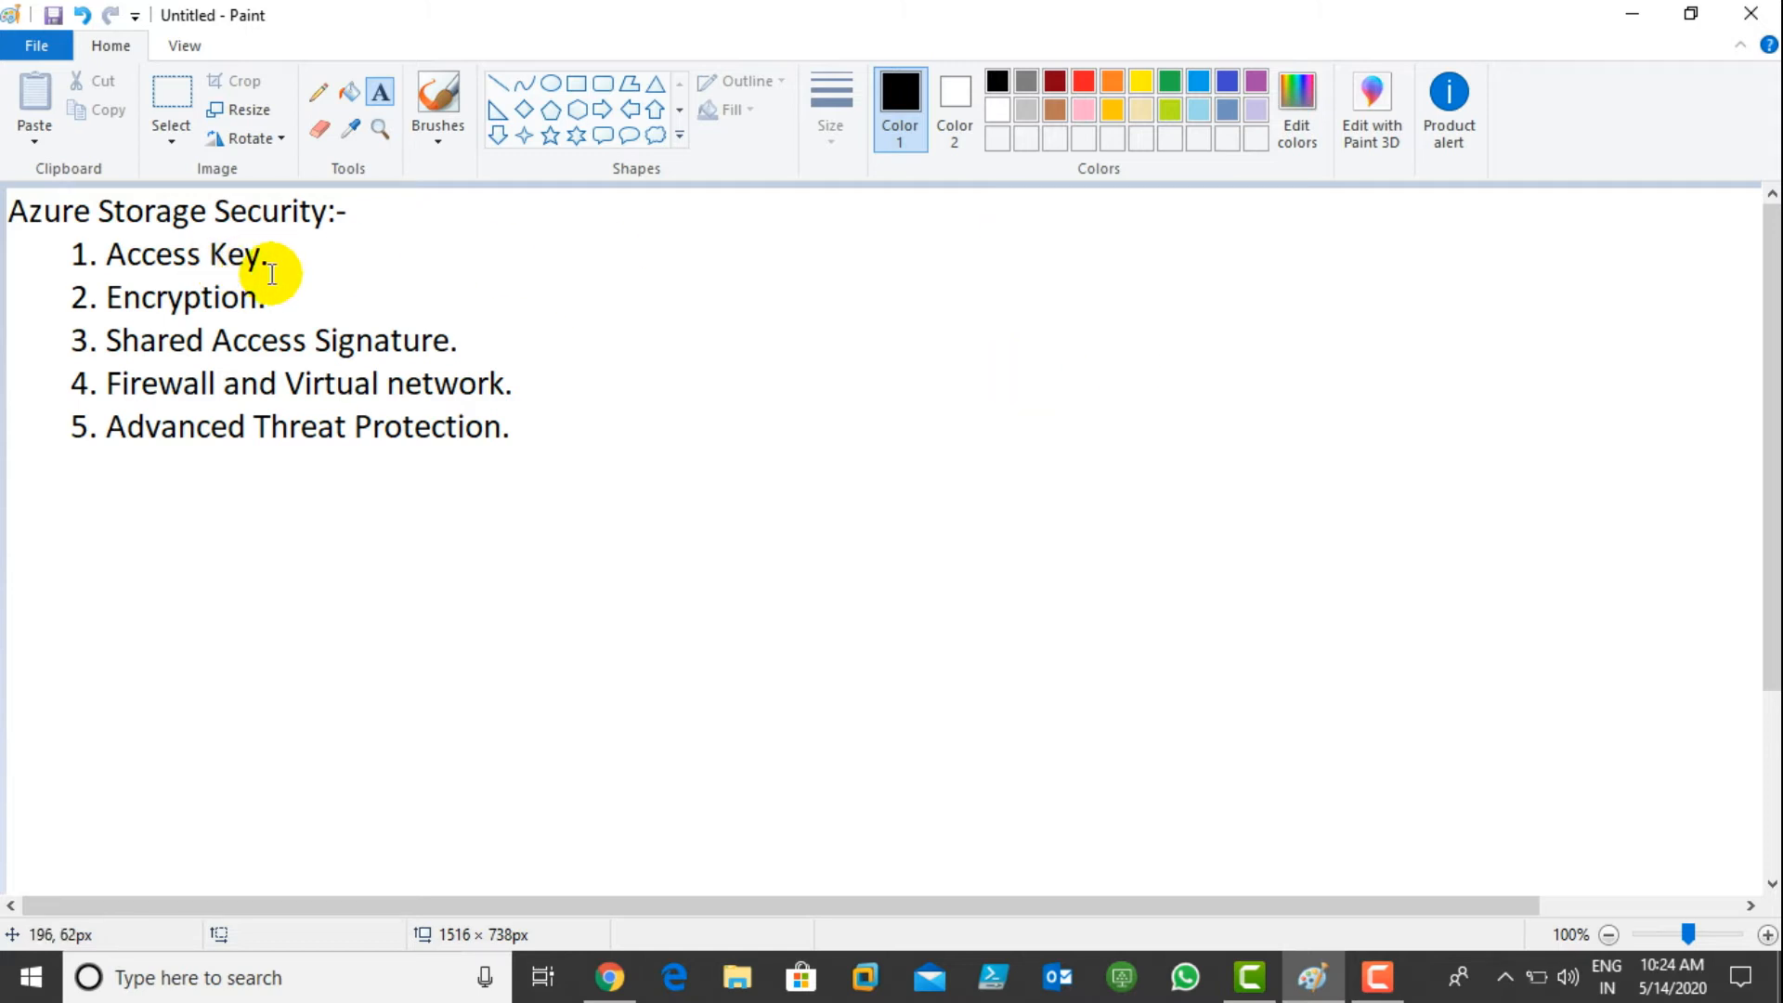
- Add the text "1. Primary Key and Secondary Key" beside the "Access Key." item in the list
left_click(316, 256)
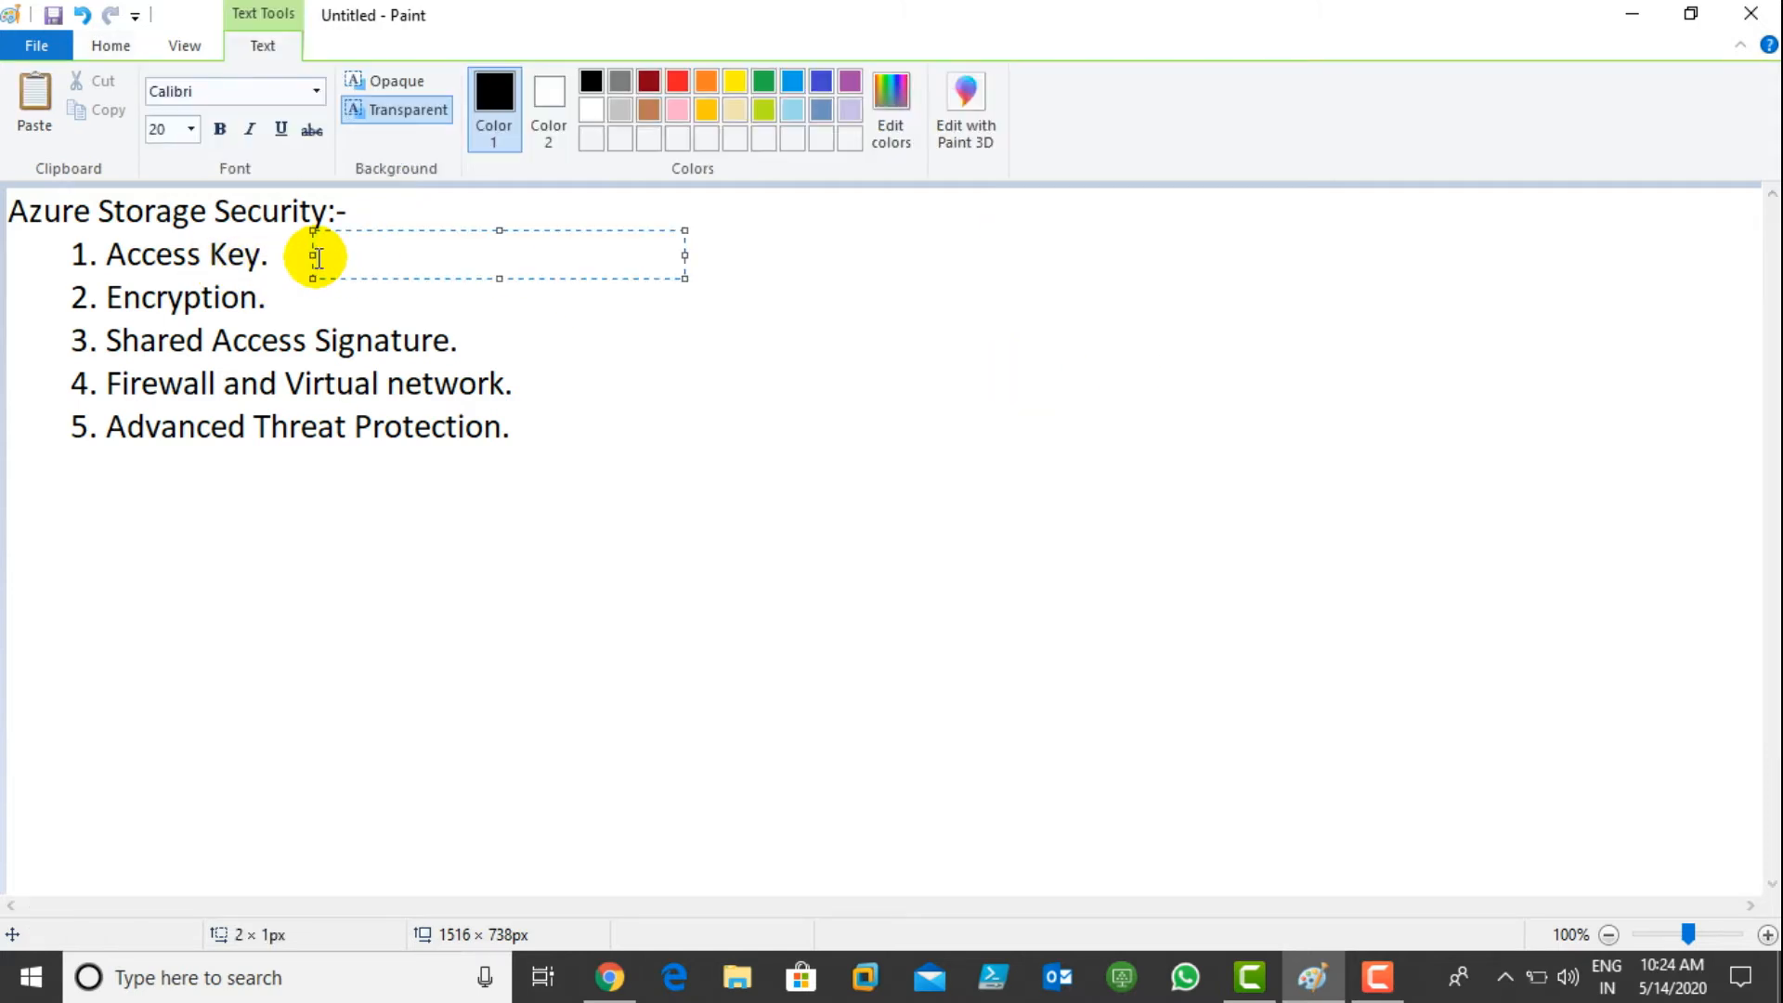
key("ctrl+v")
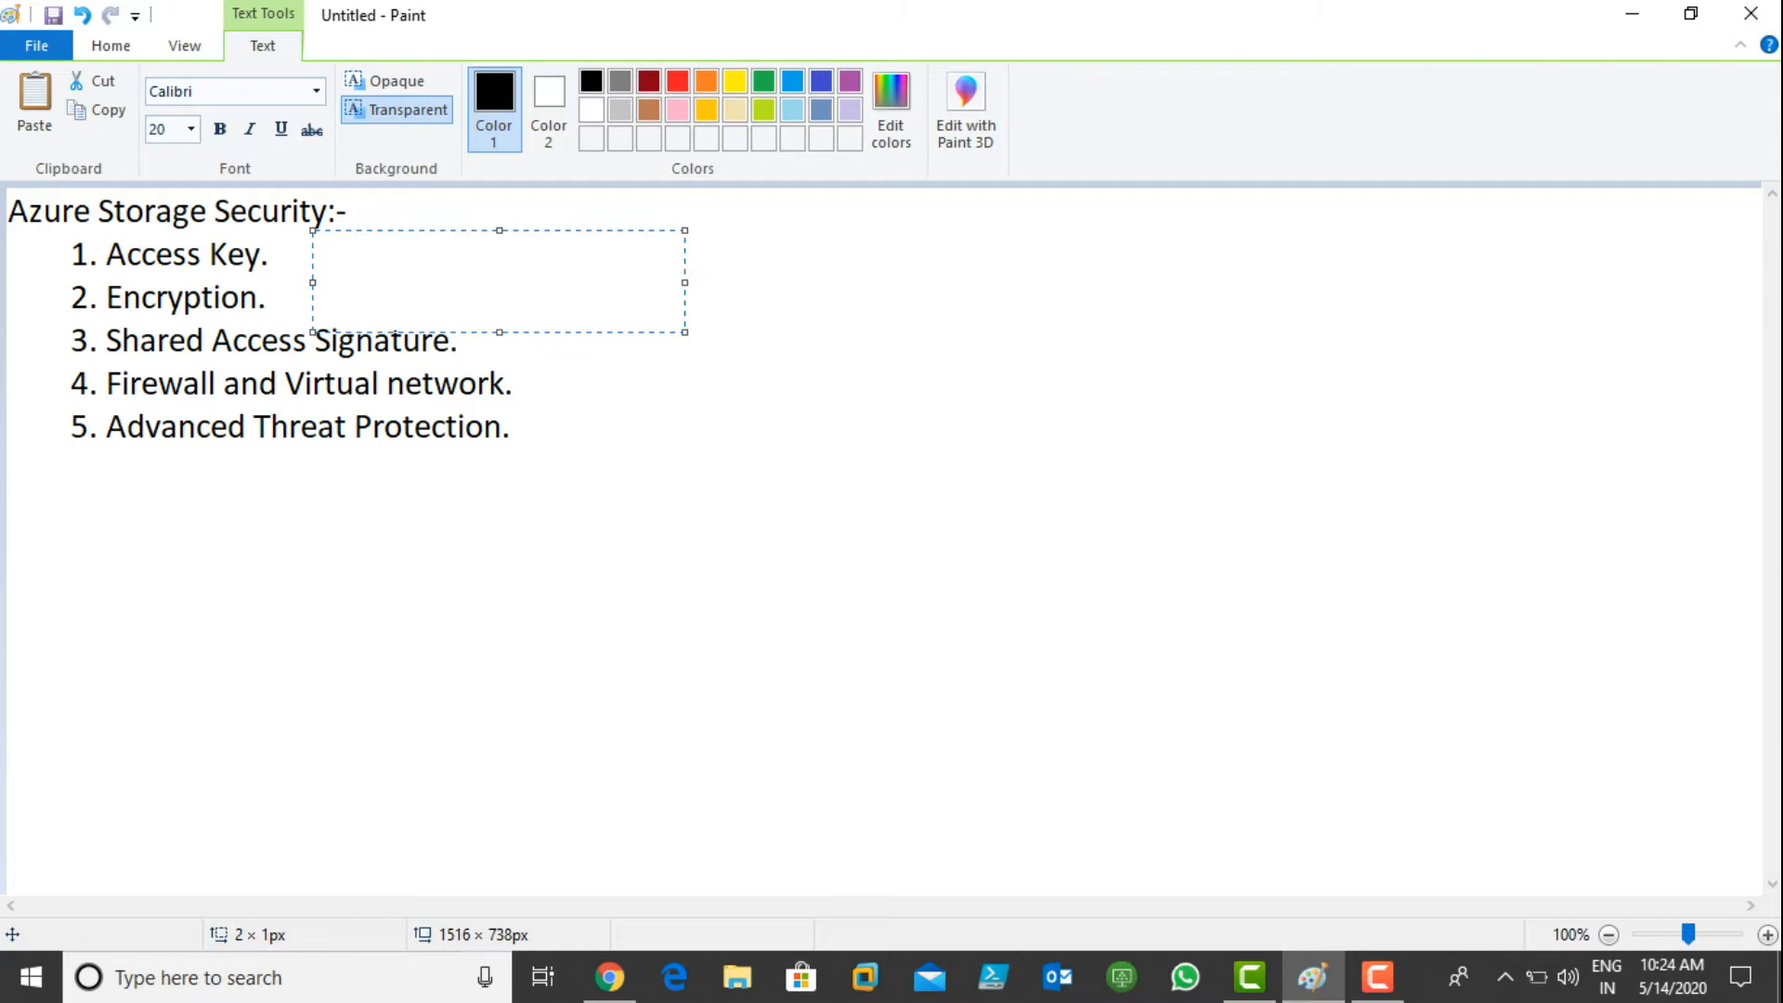
key("Num_Lock")
key("Num_Lock")
type("1.")
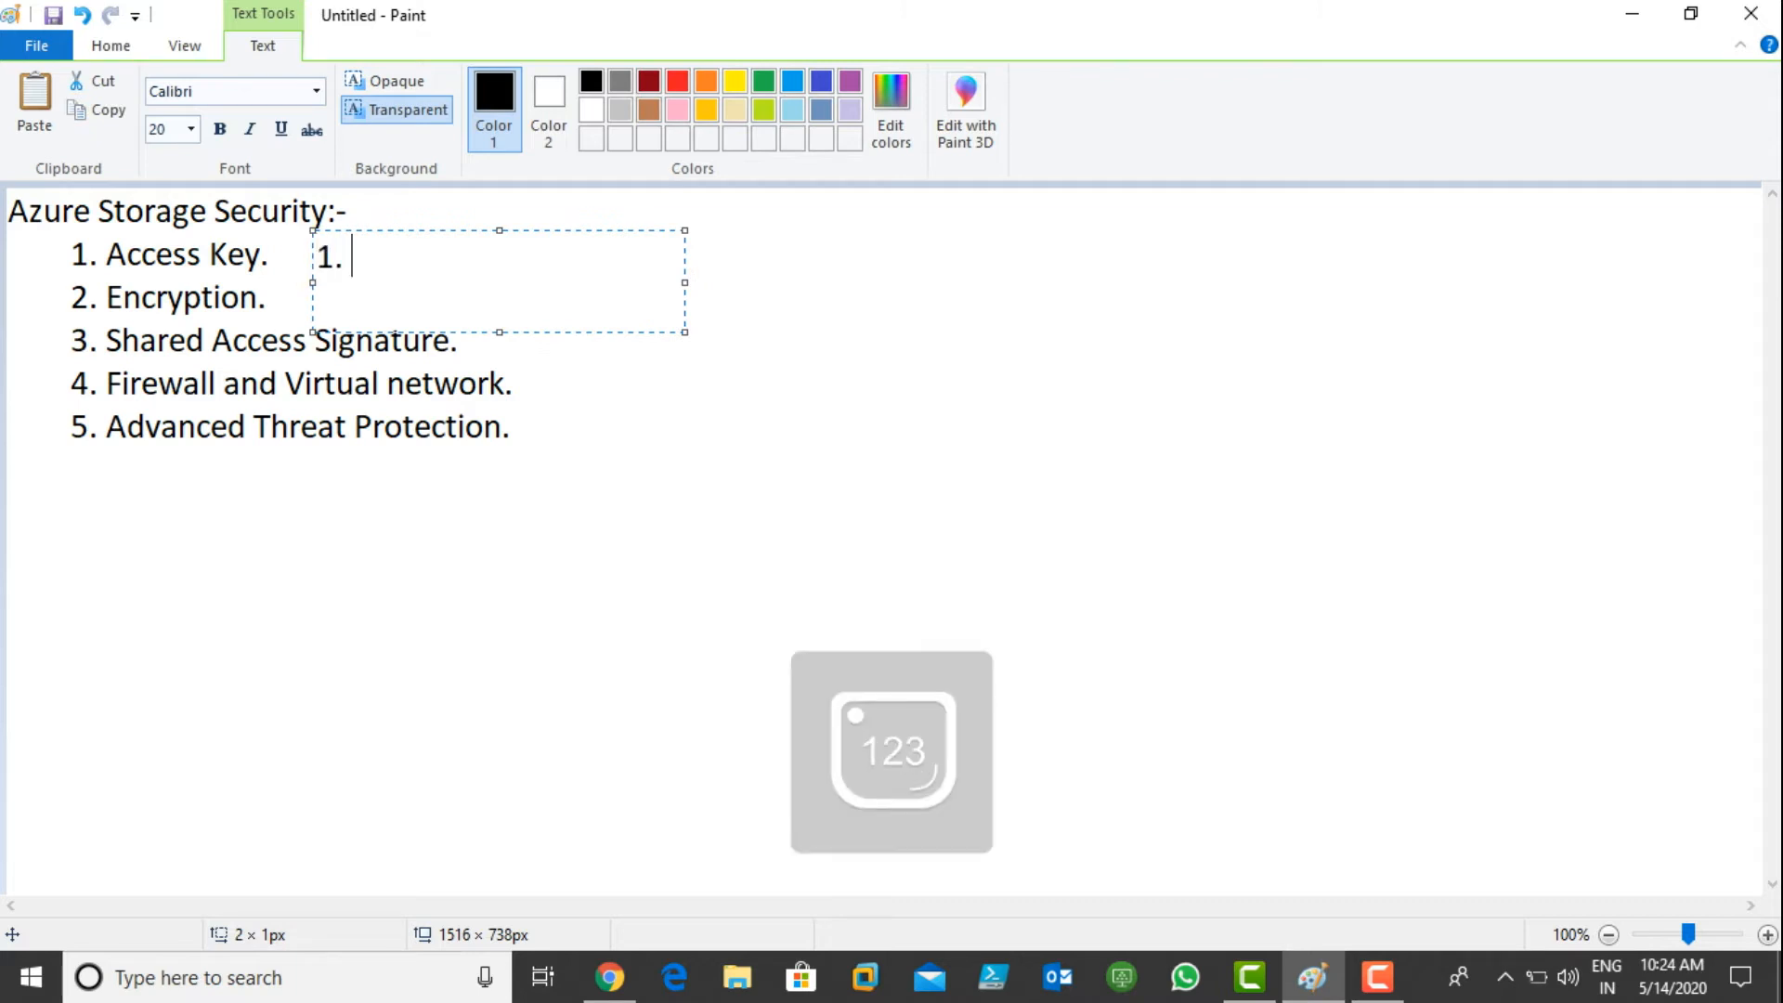
type(" Primary ")
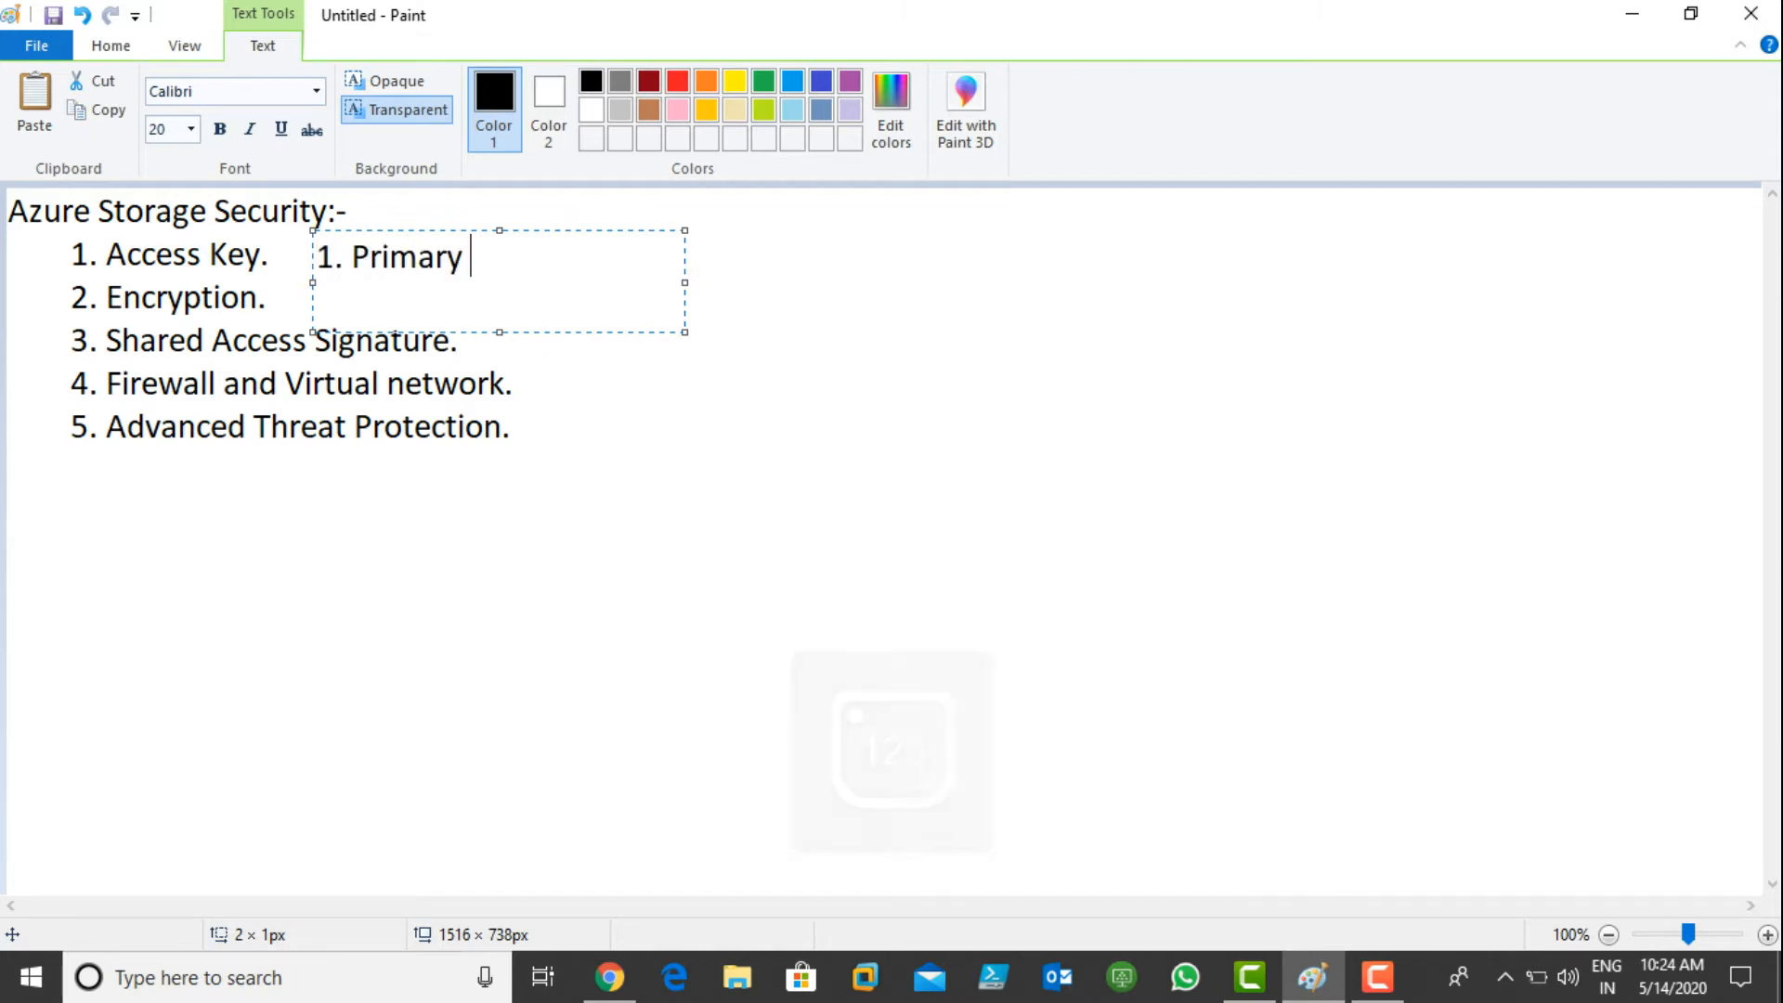
type("Ket")
key("BackSpace")
type("y a")
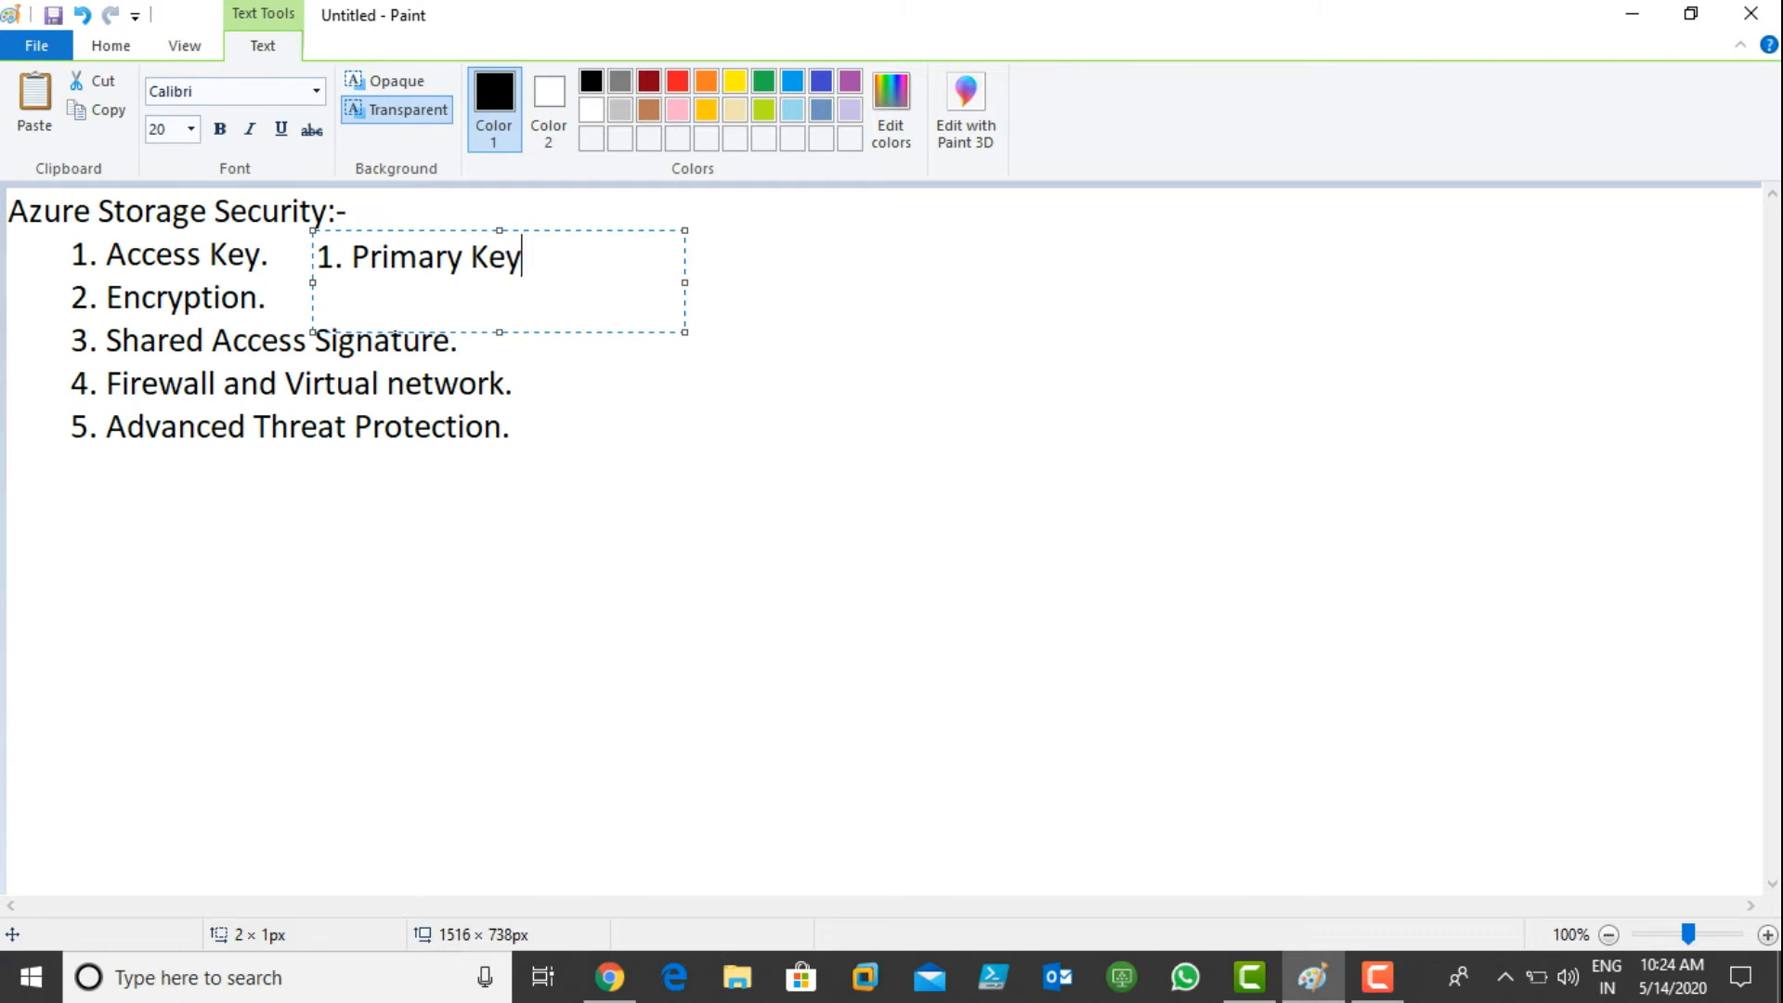
type("nd Sec")
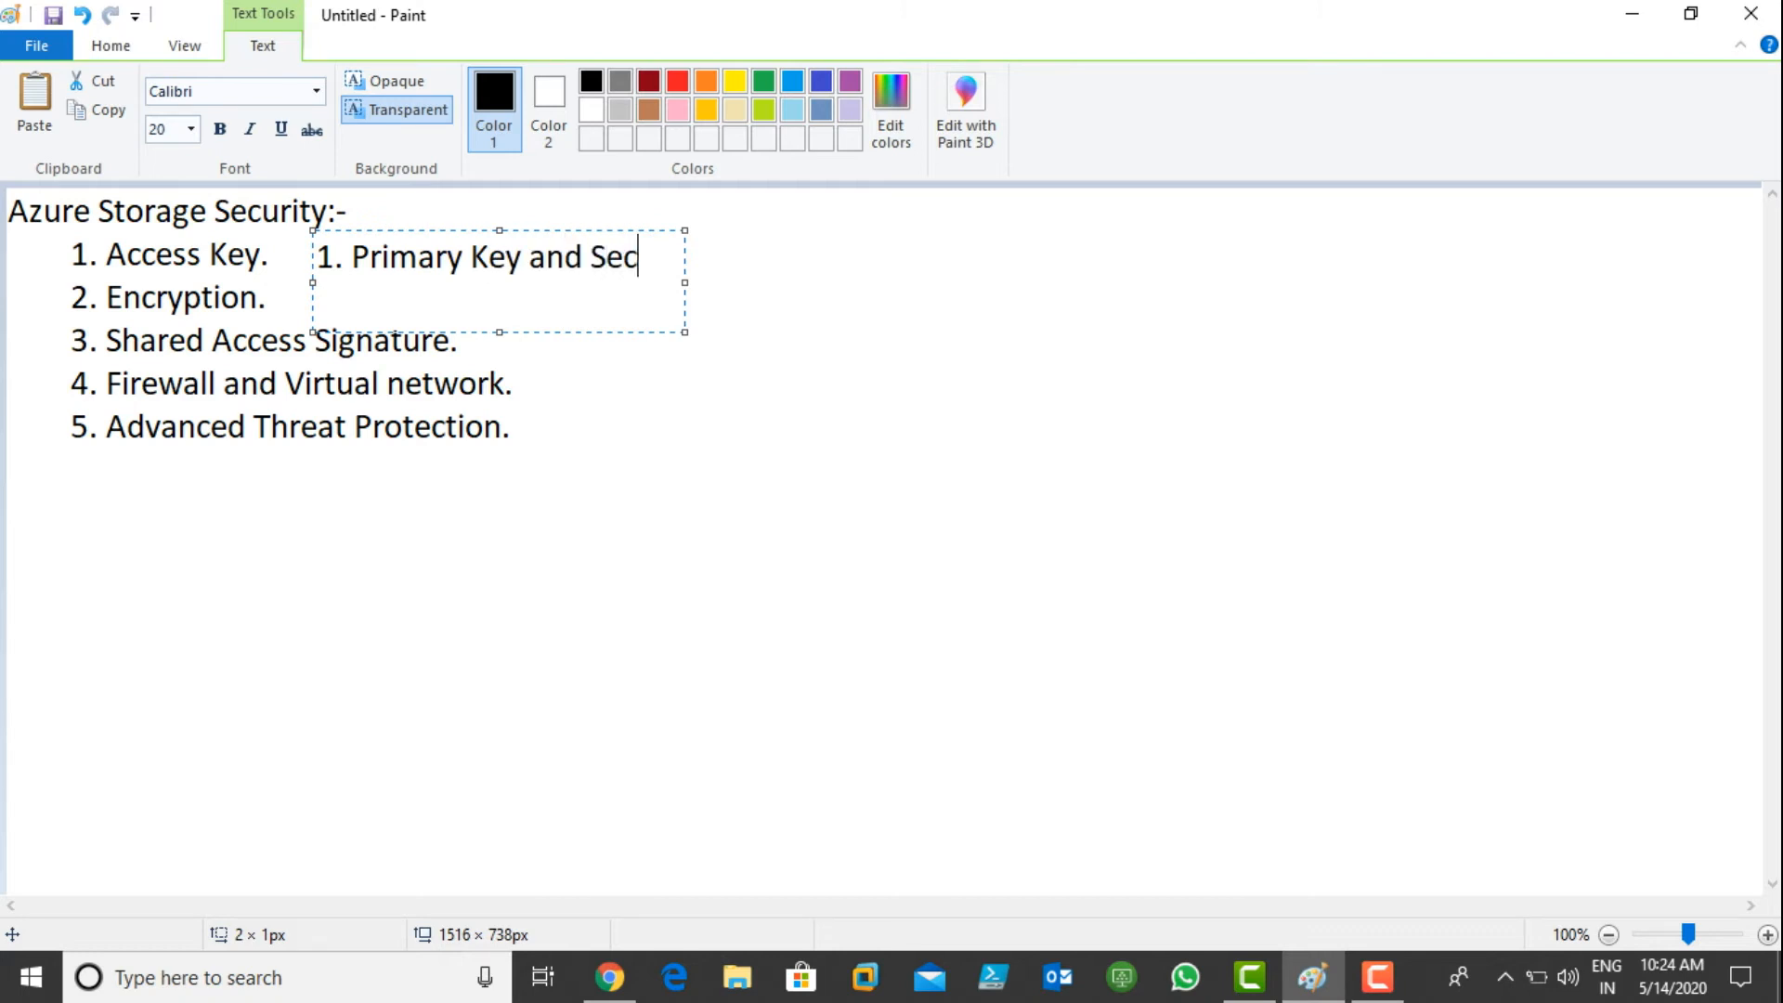
type("ondary")
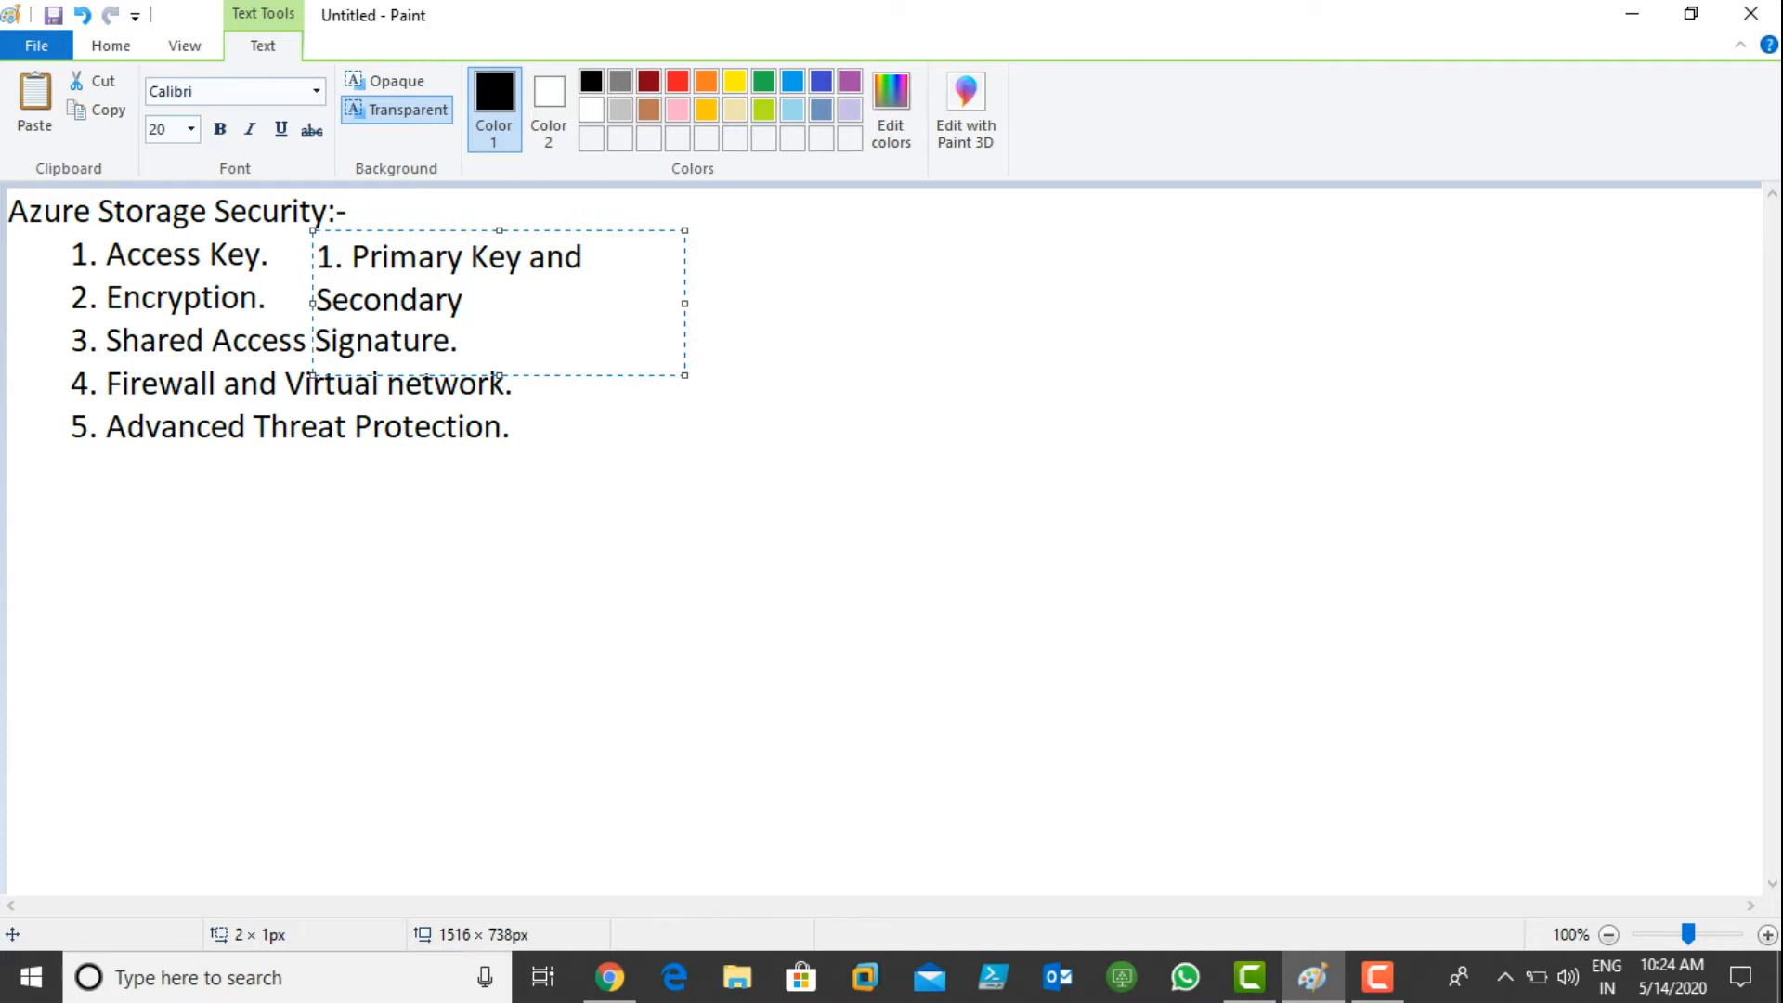
type(" Kry")
key("BackSpace")
key("BackSpace")
type("ey")
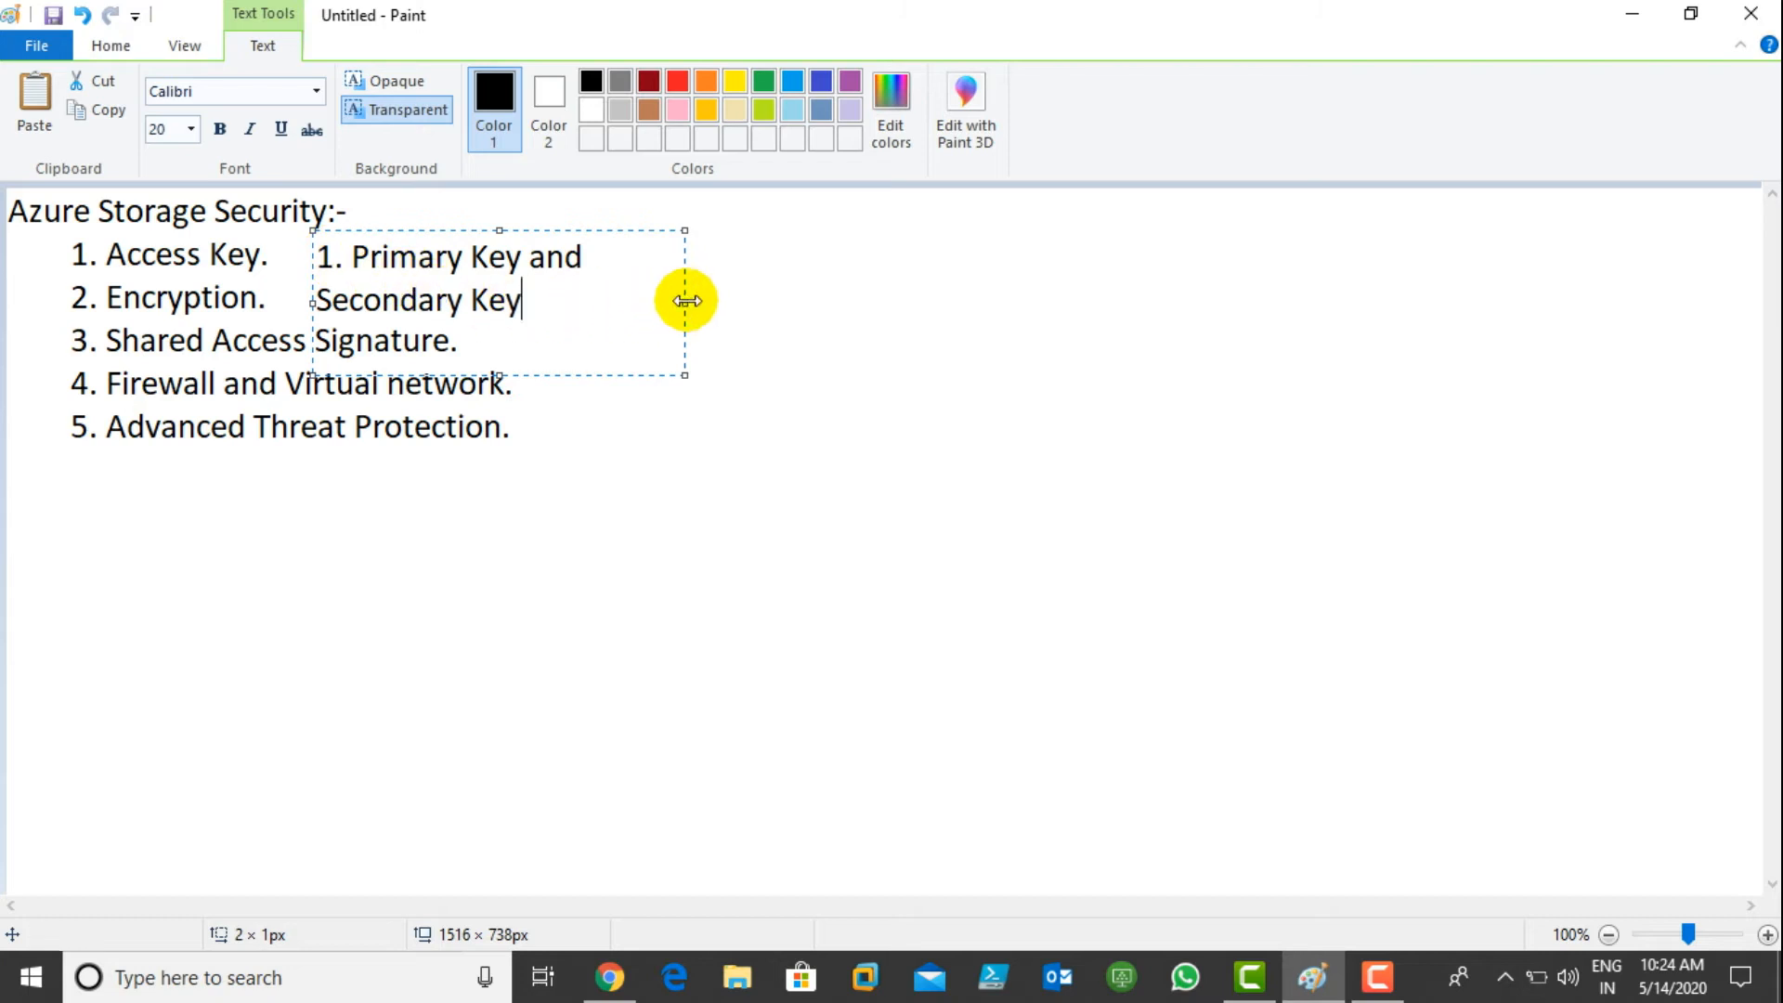
- Resize the text box to about 448 × 46 px so the key note fits on one line, and commit it
left_click_drag(685, 303, 889, 305)
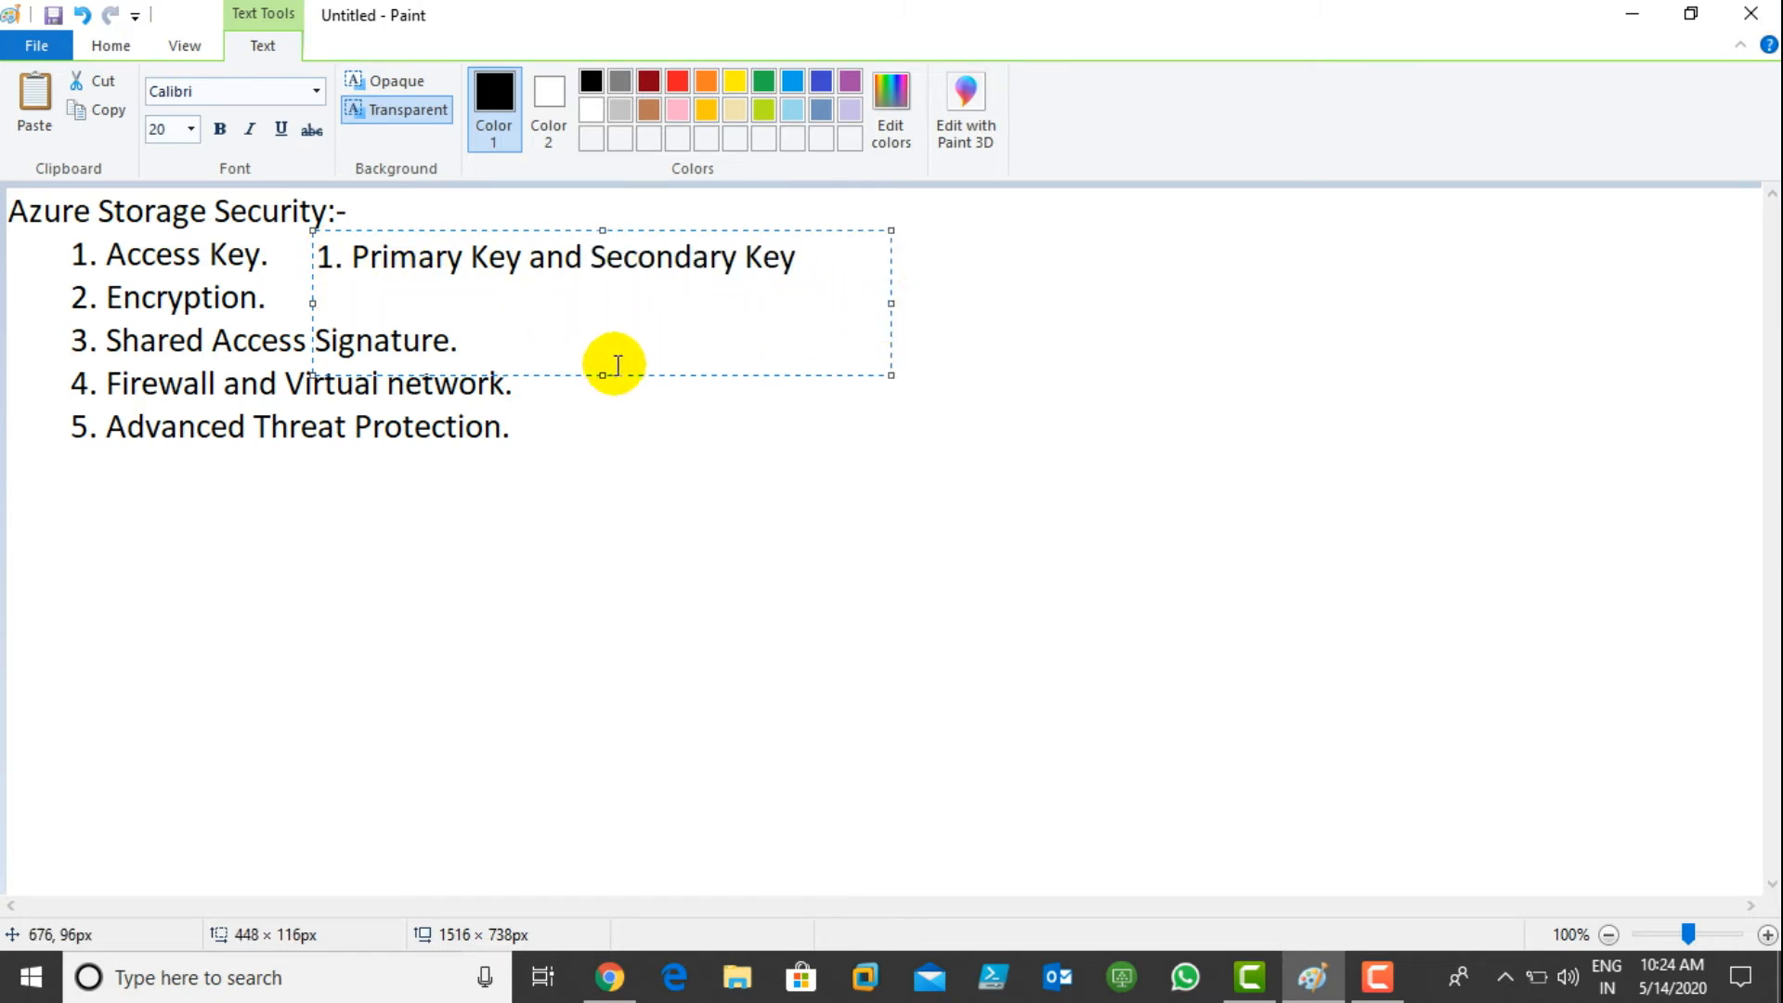
left_click_drag(604, 375, 599, 283)
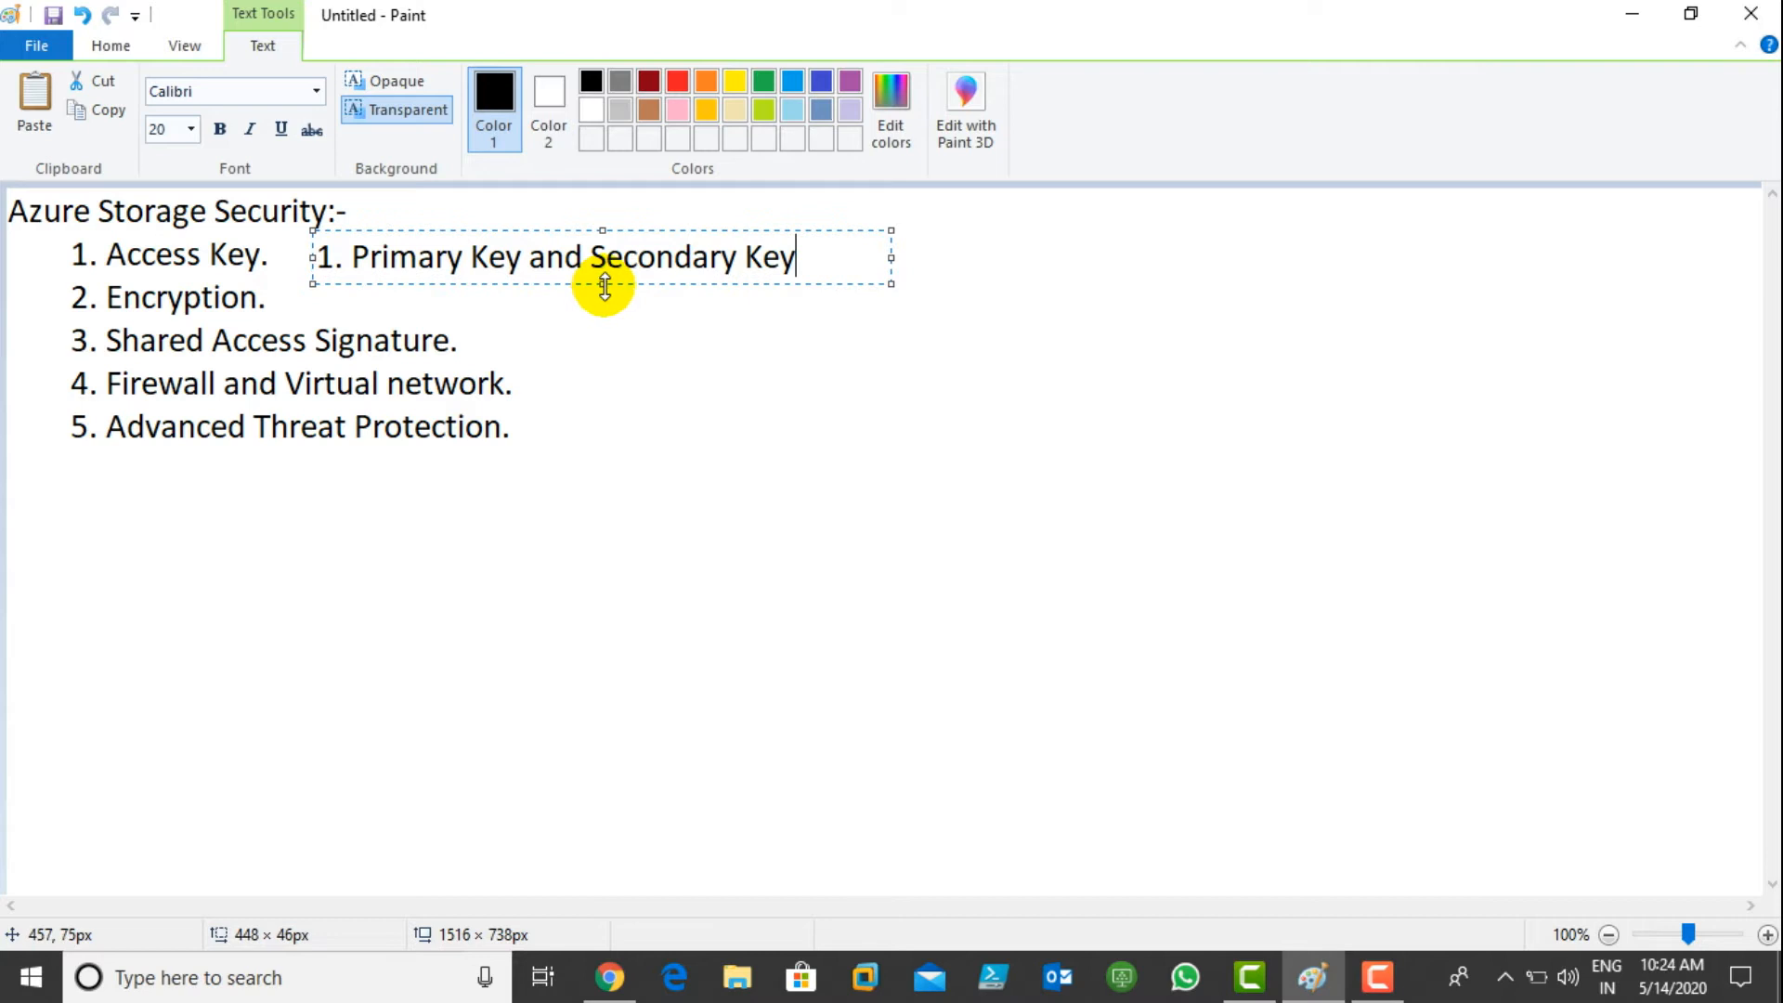
left_click(1106, 374)
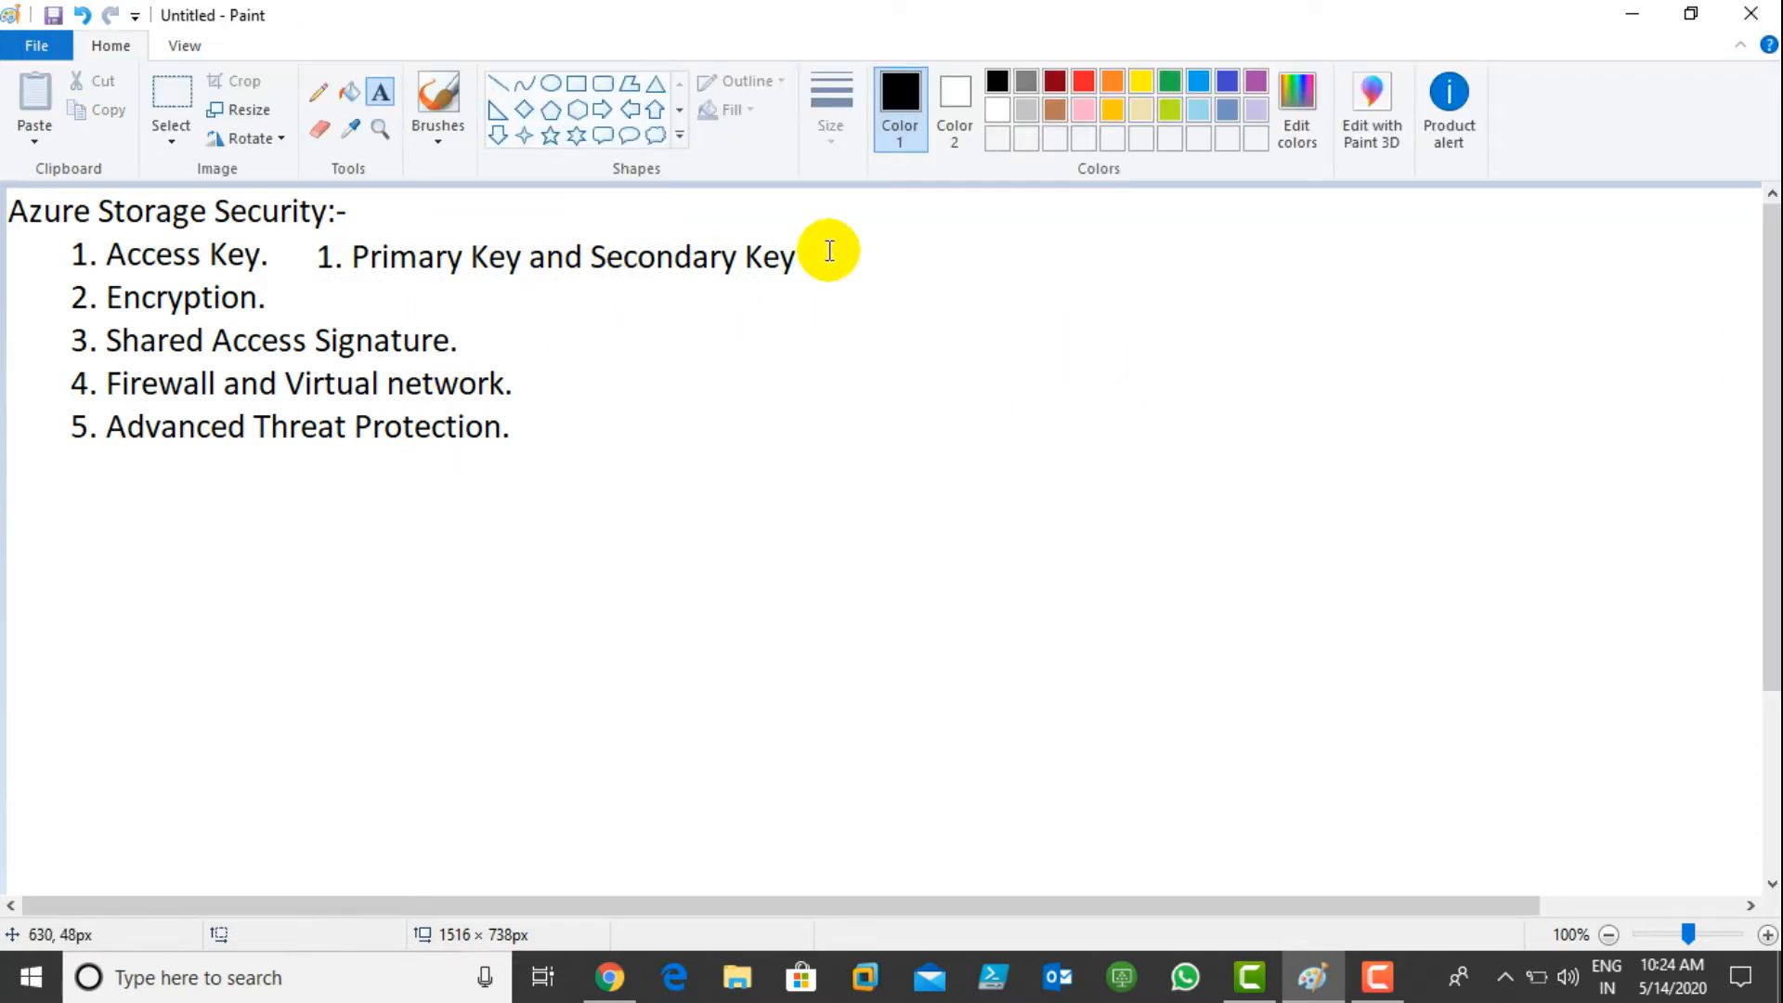
- Add the text "Access Policies." beside the "Encryption." item, directly below the primary and secondary key note
left_click(322, 297)
type("Acc")
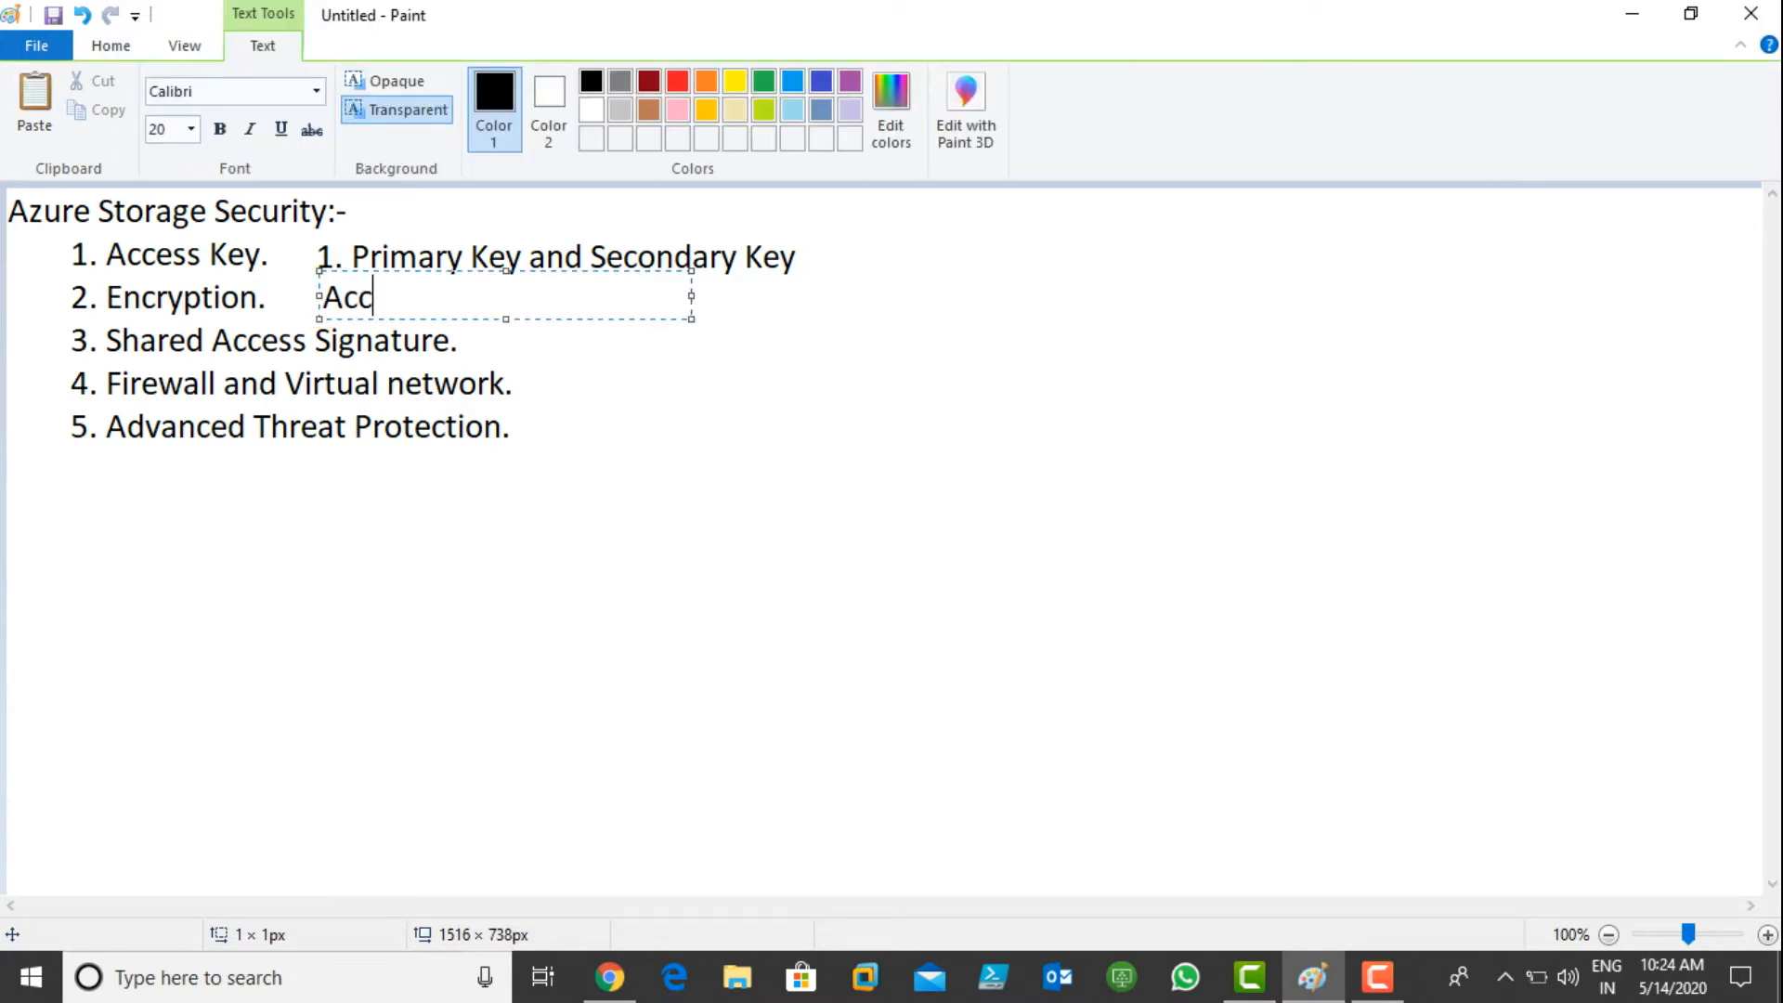
type("ess Polici")
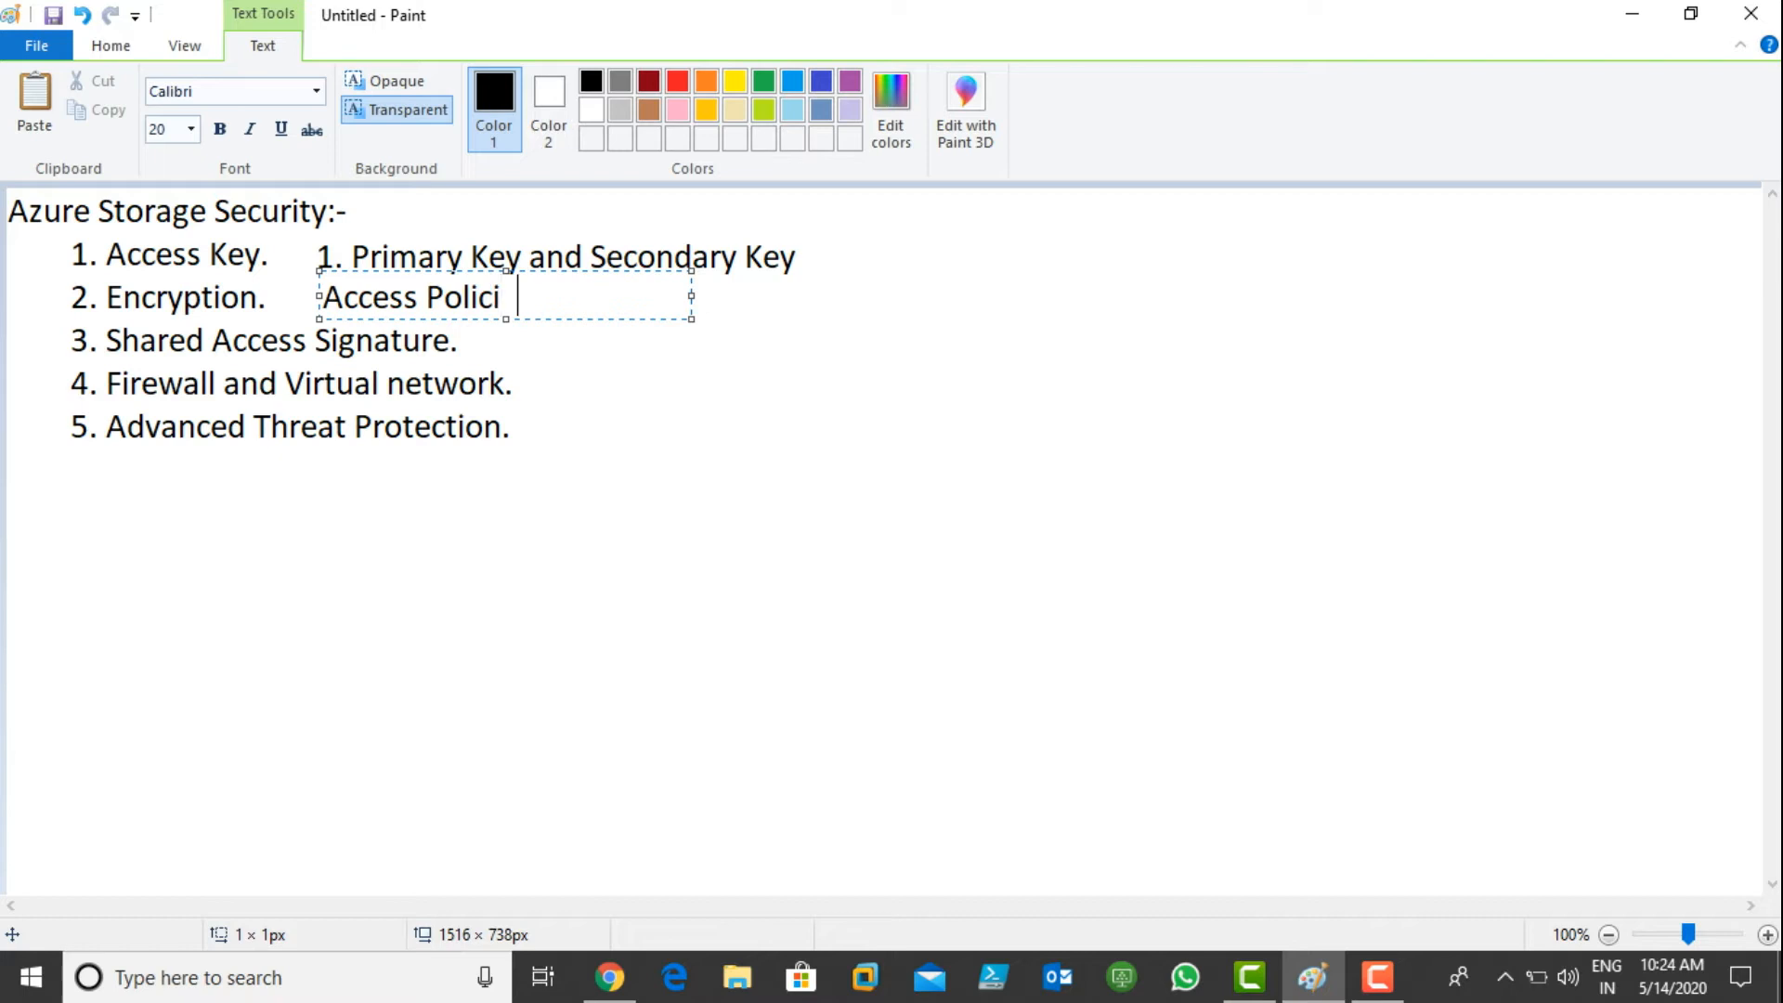
key("BackSpace")
type("es.")
left_click(796, 341)
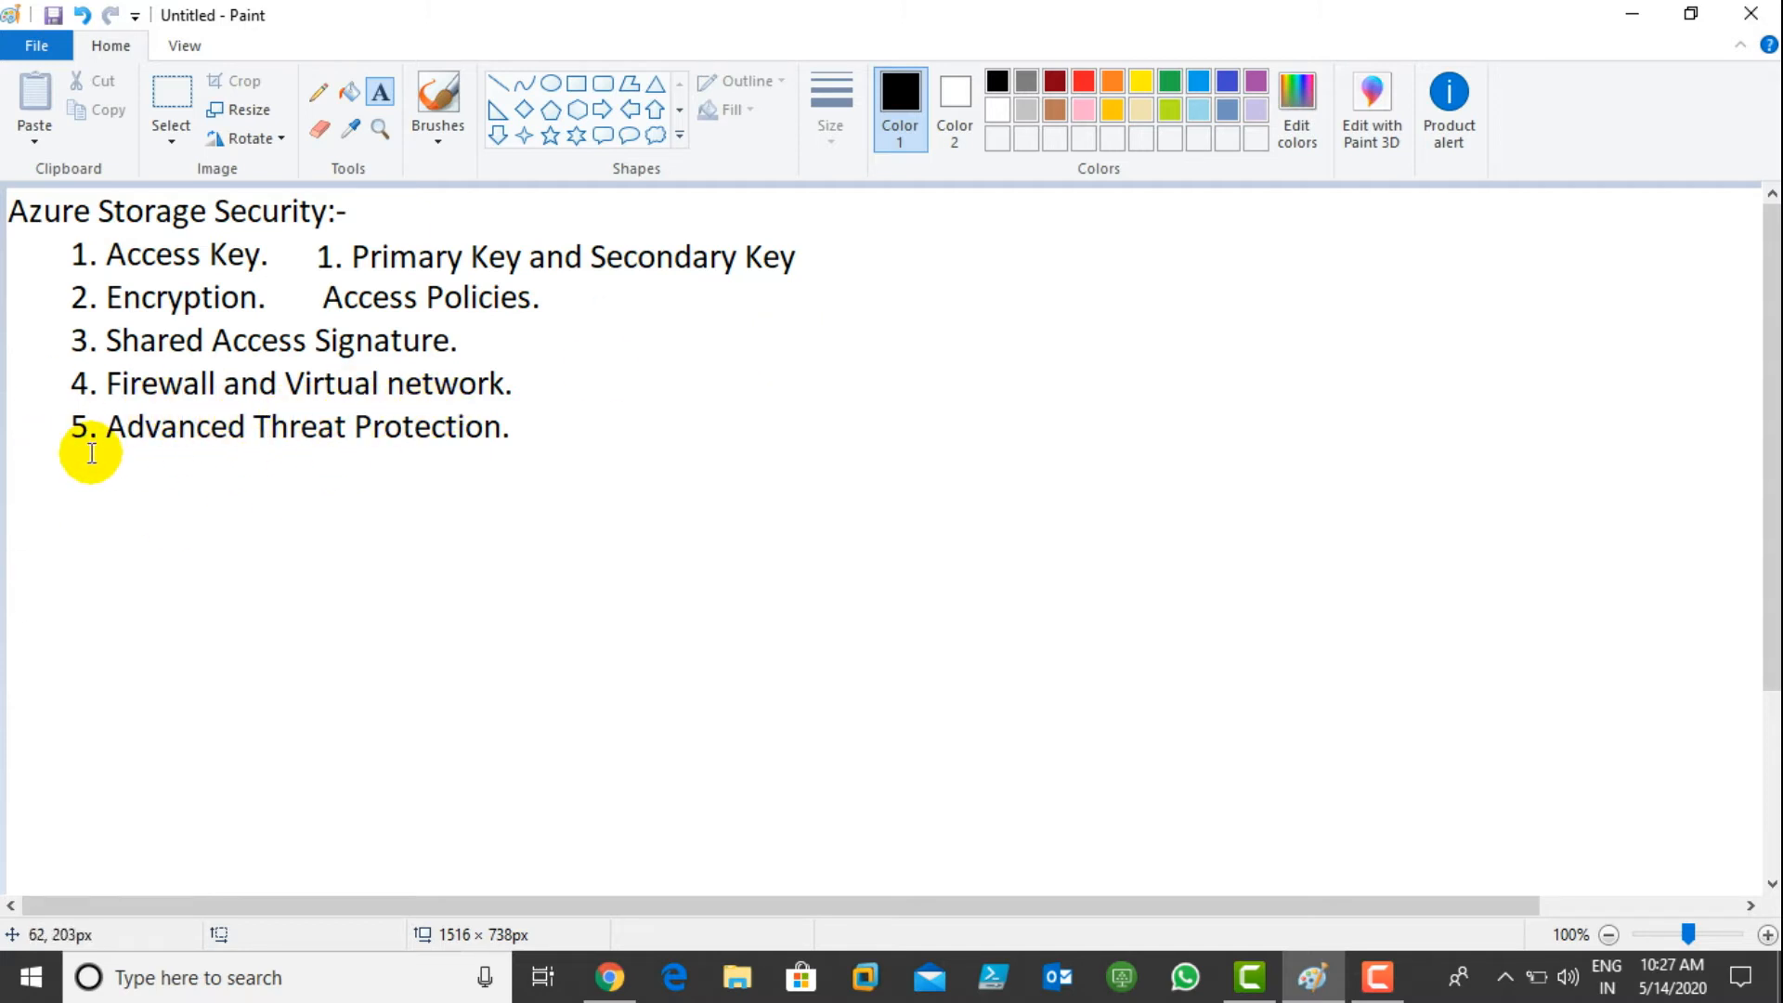
- Add the text "Email Facility." beside the "Advanced Threat Protection." item
left_click(539, 429)
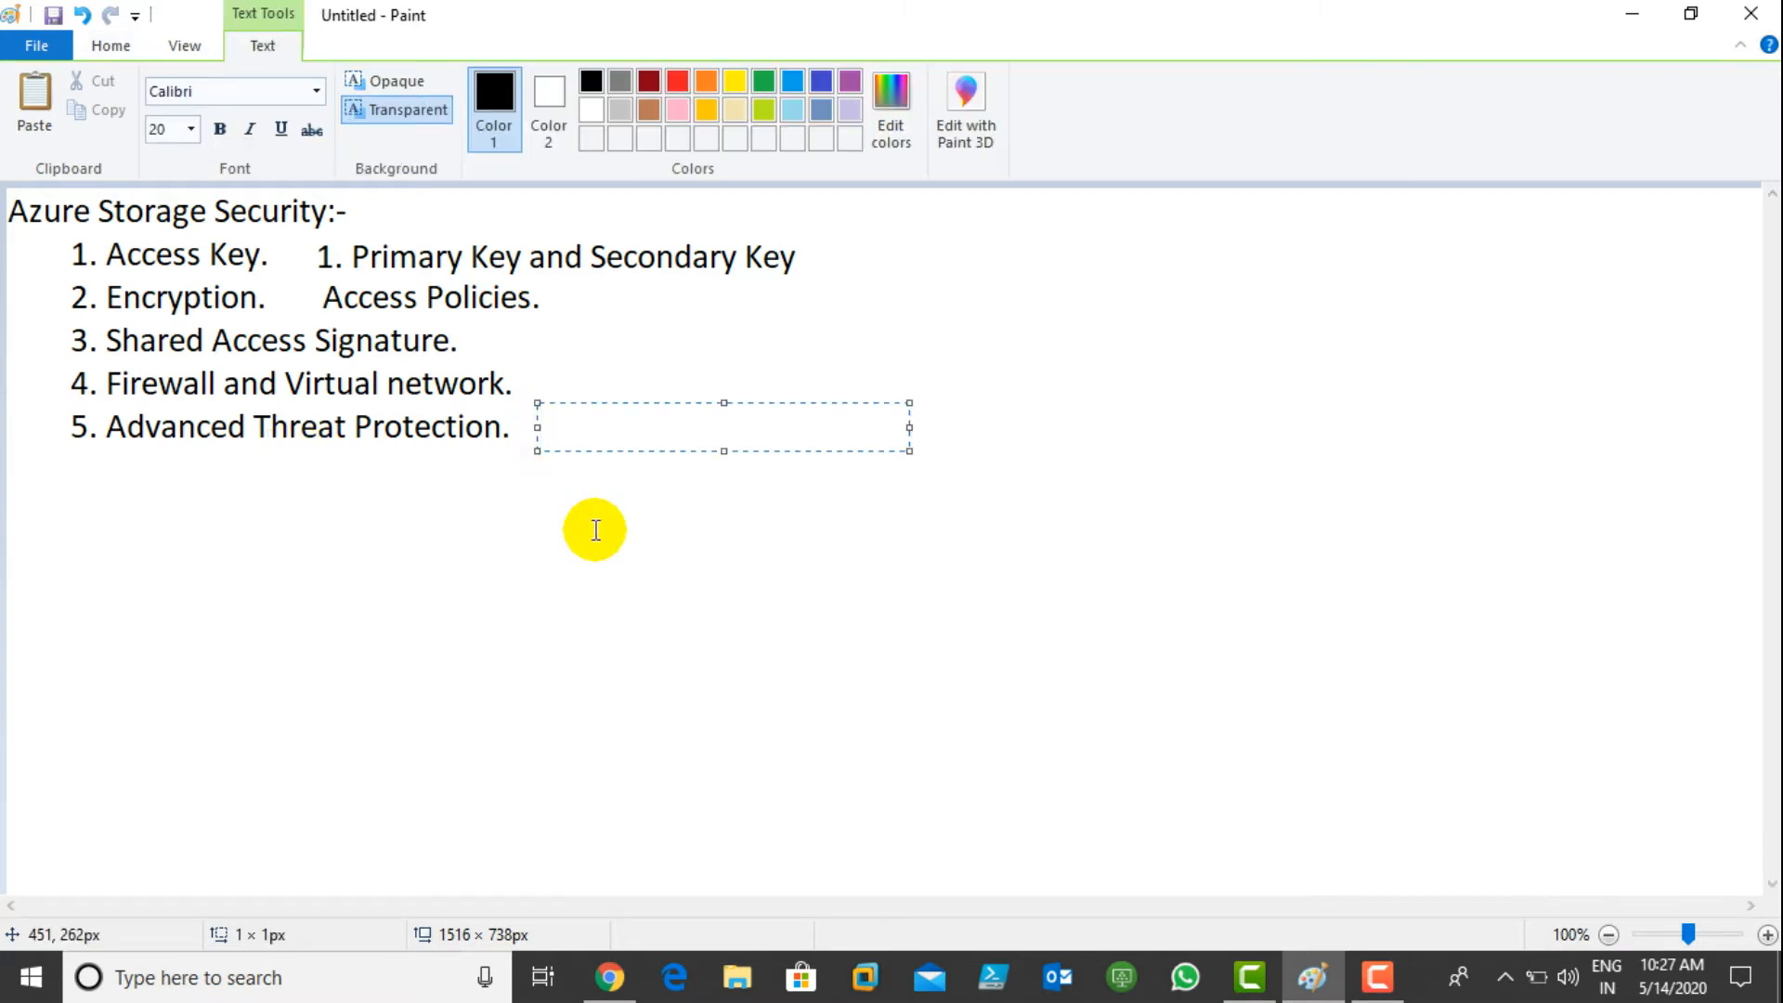
type("Emai")
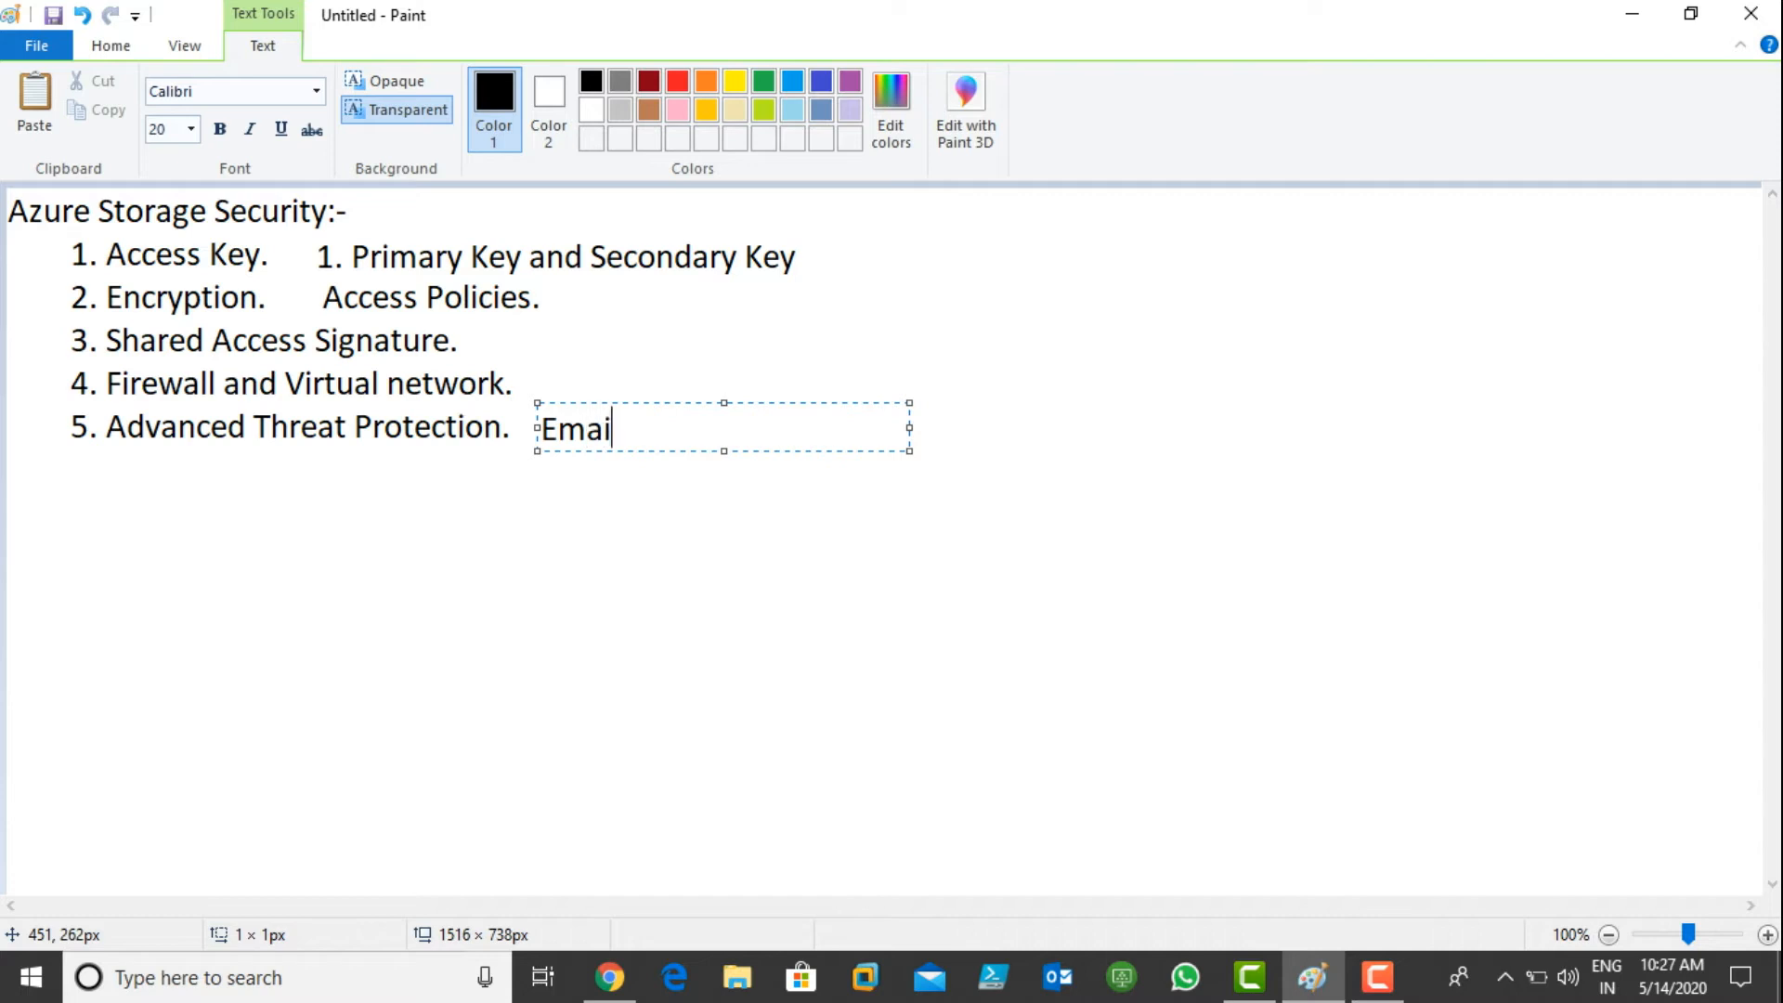
type("l Facility.")
left_click(666, 609)
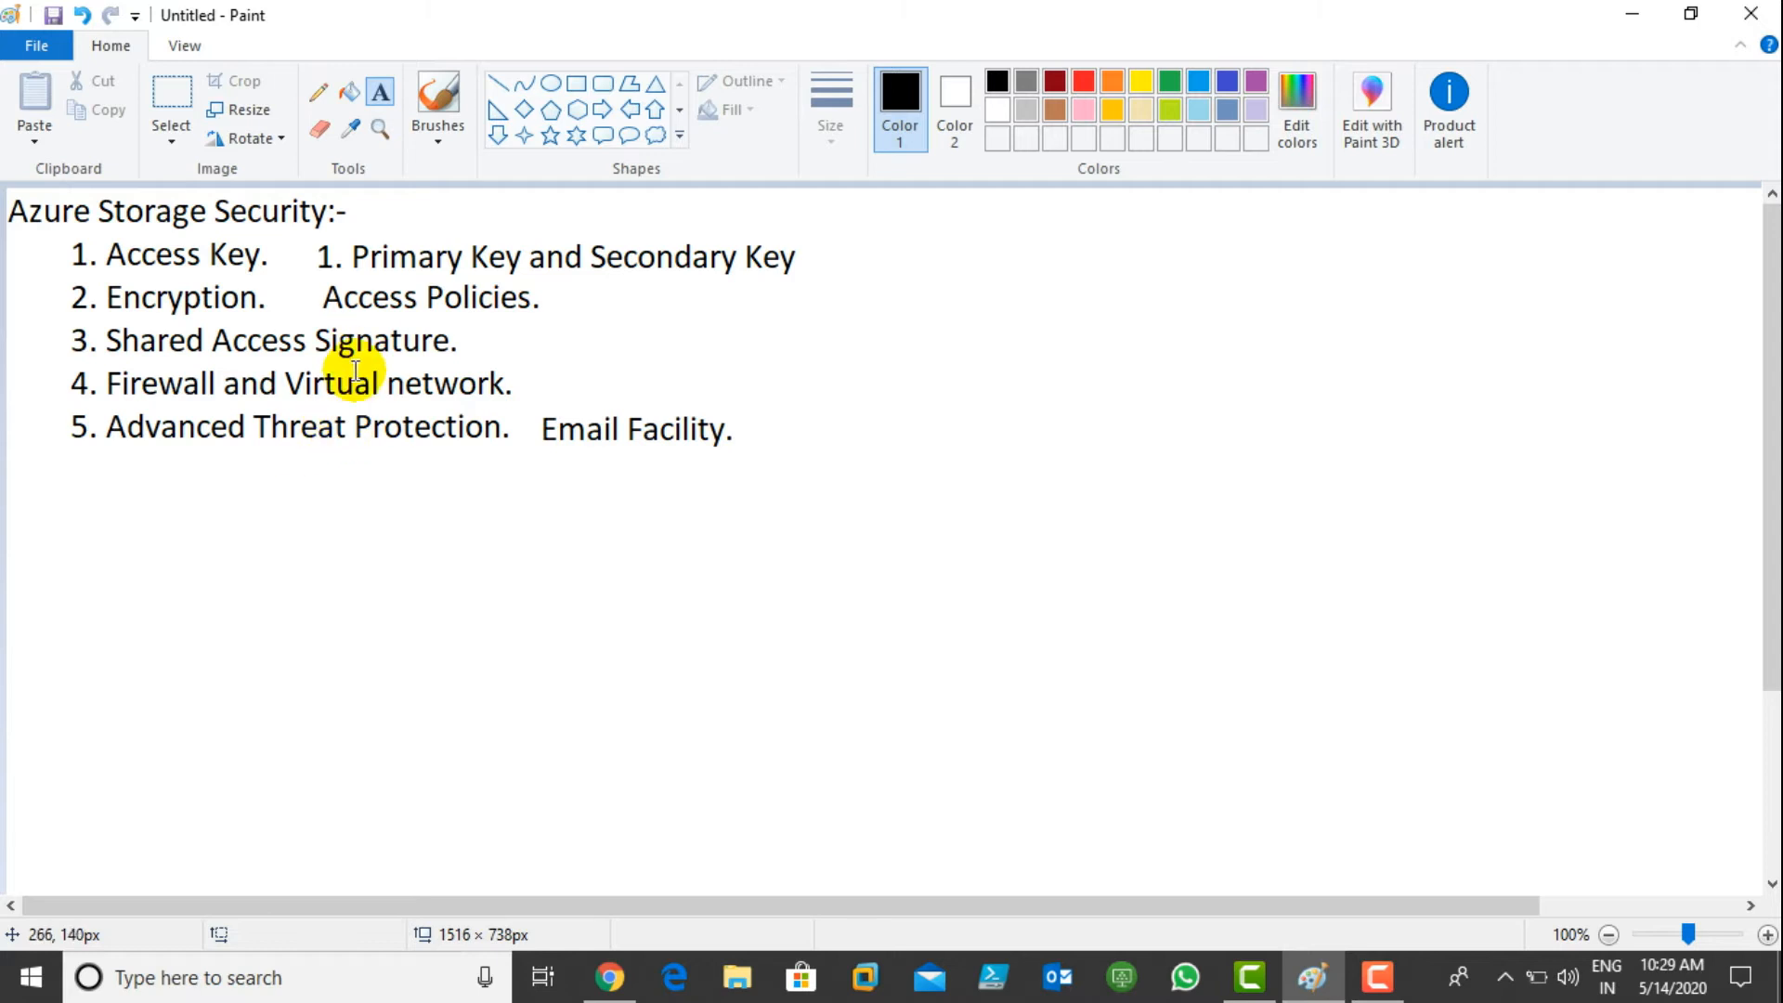
- Switch to the Azure portal in Chrome and start creating a new storage account
left_click(1632, 14)
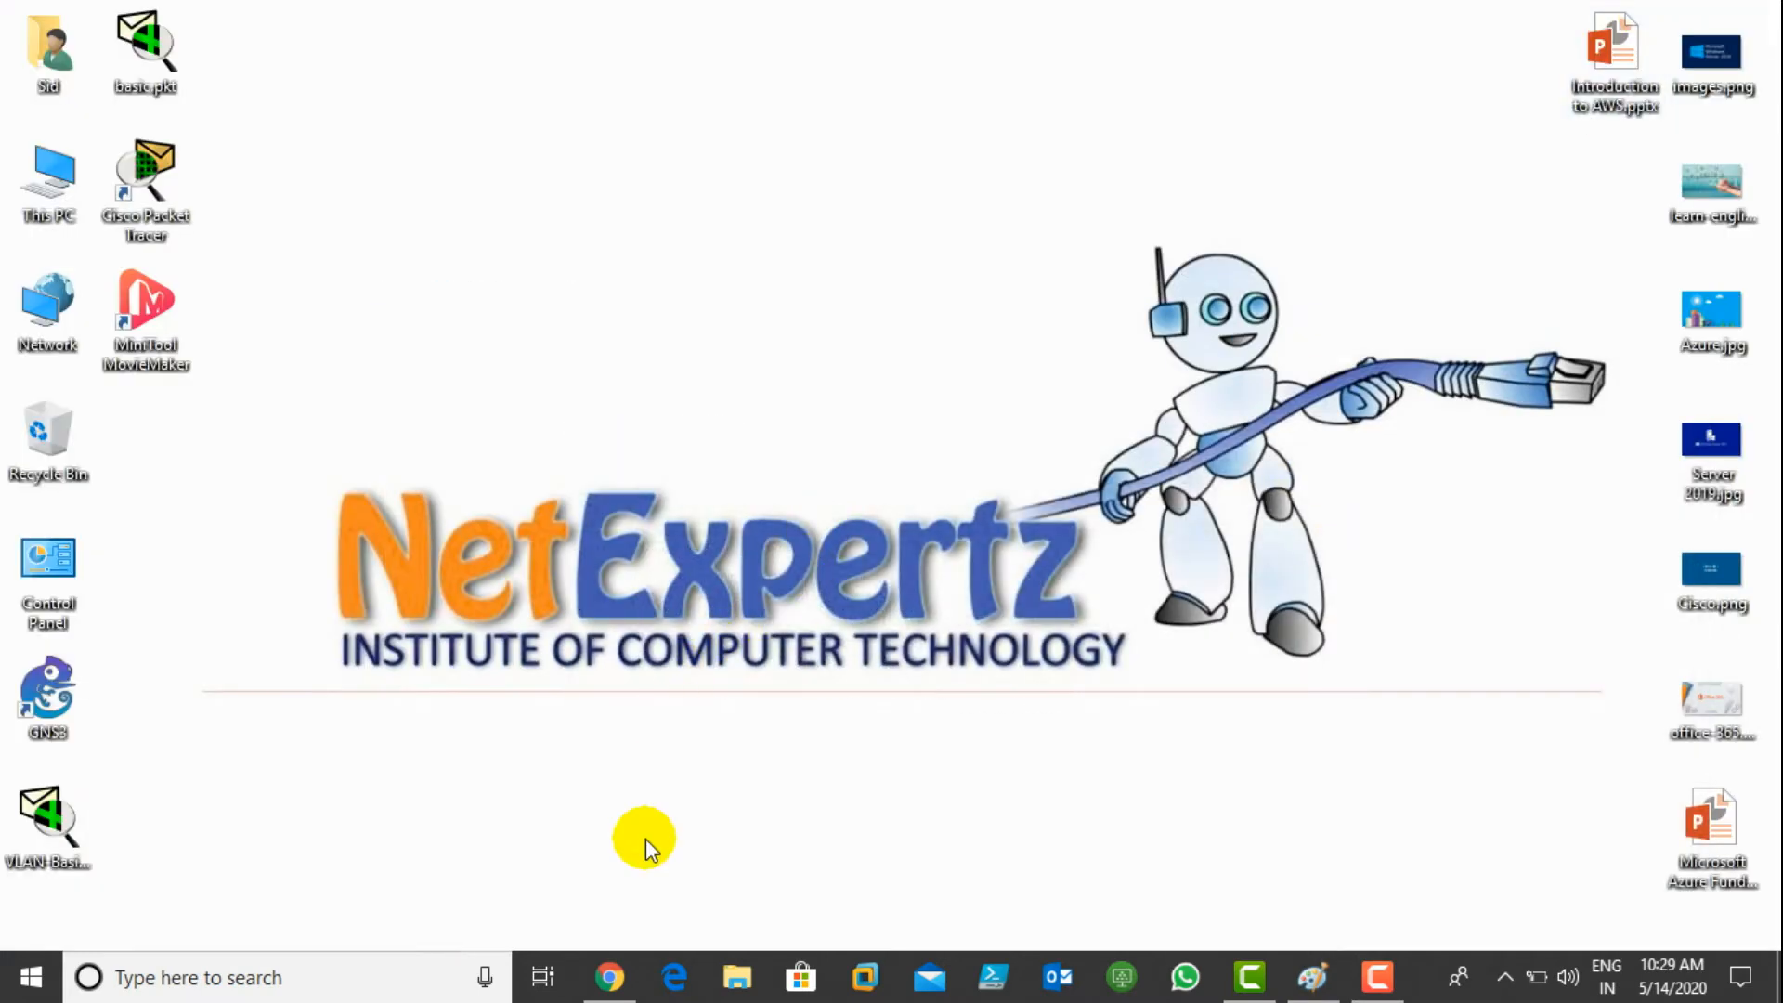
left_click(609, 977)
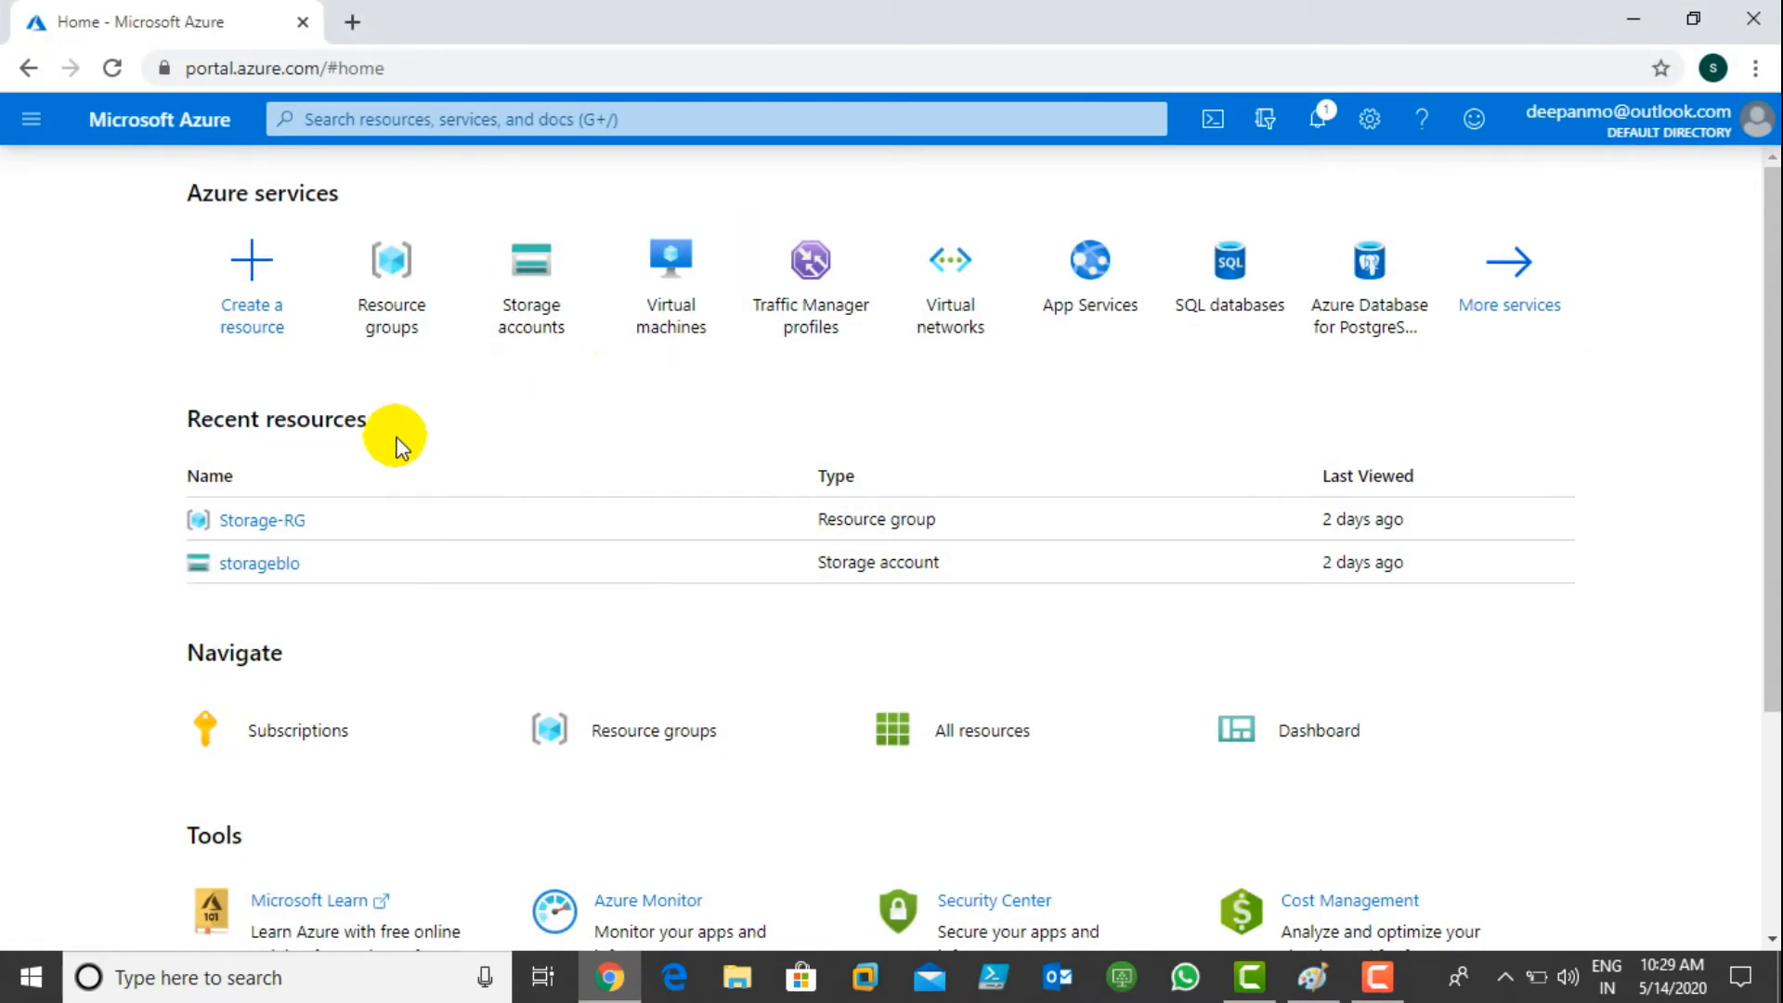
left_click(510, 267)
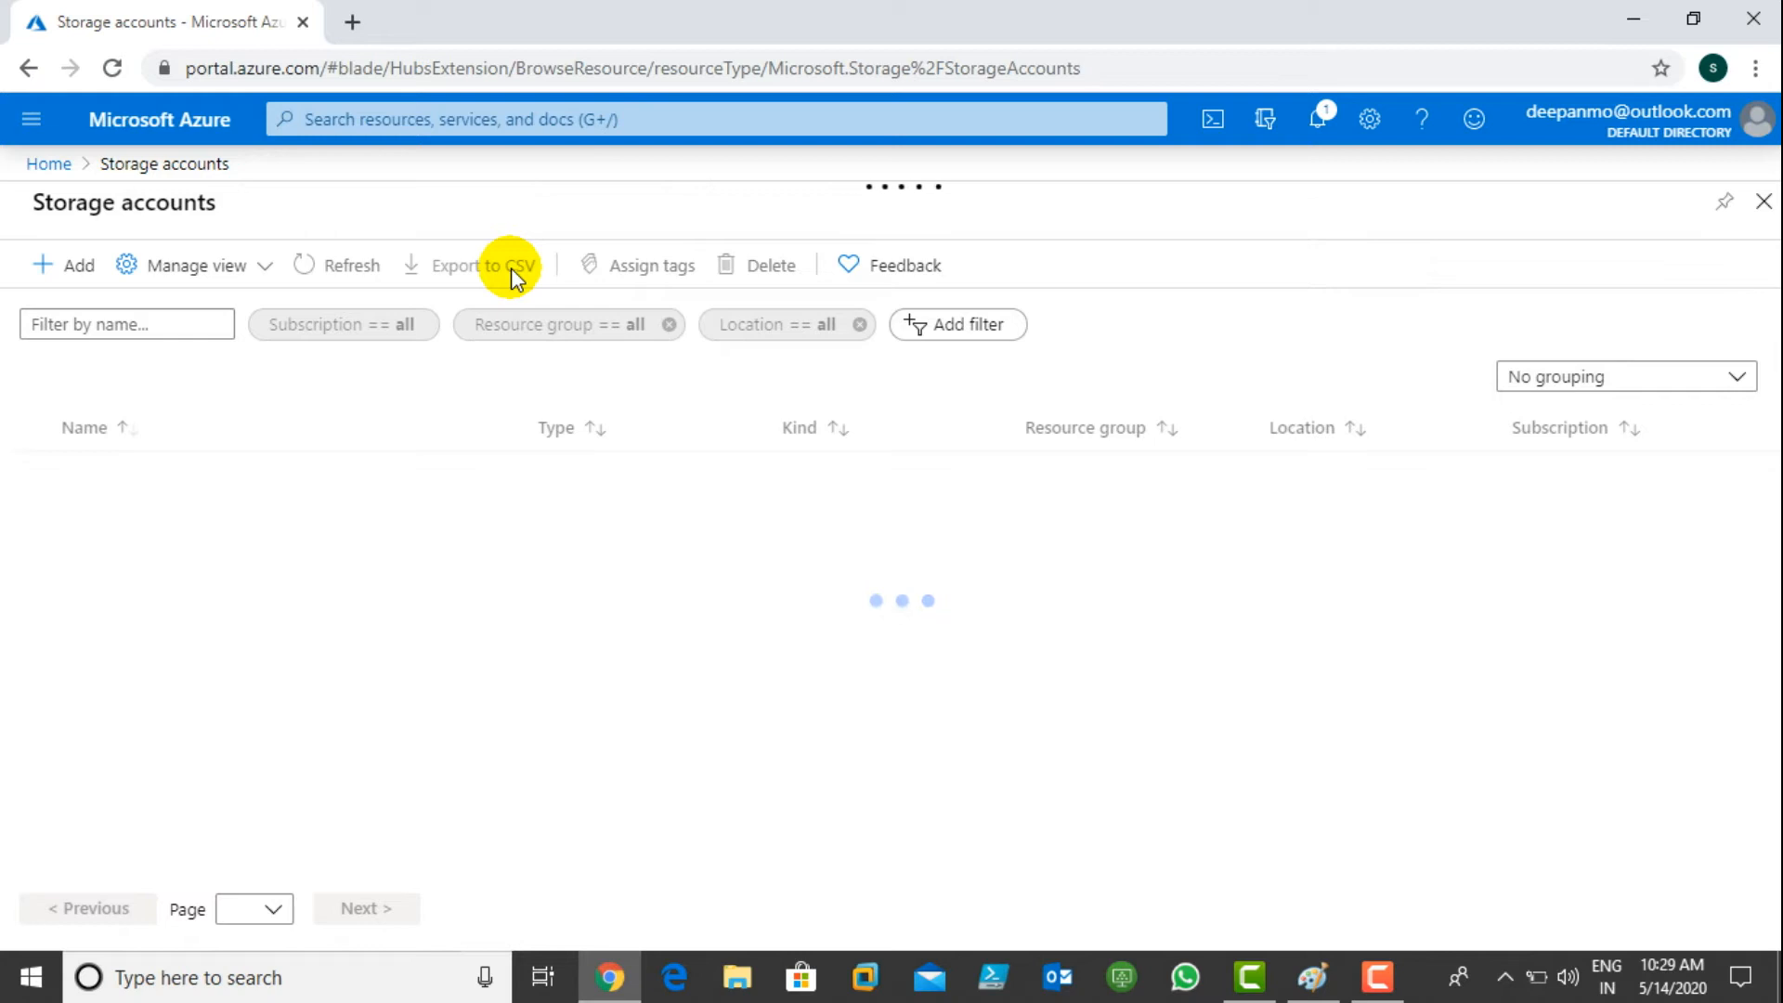
left_click(79, 267)
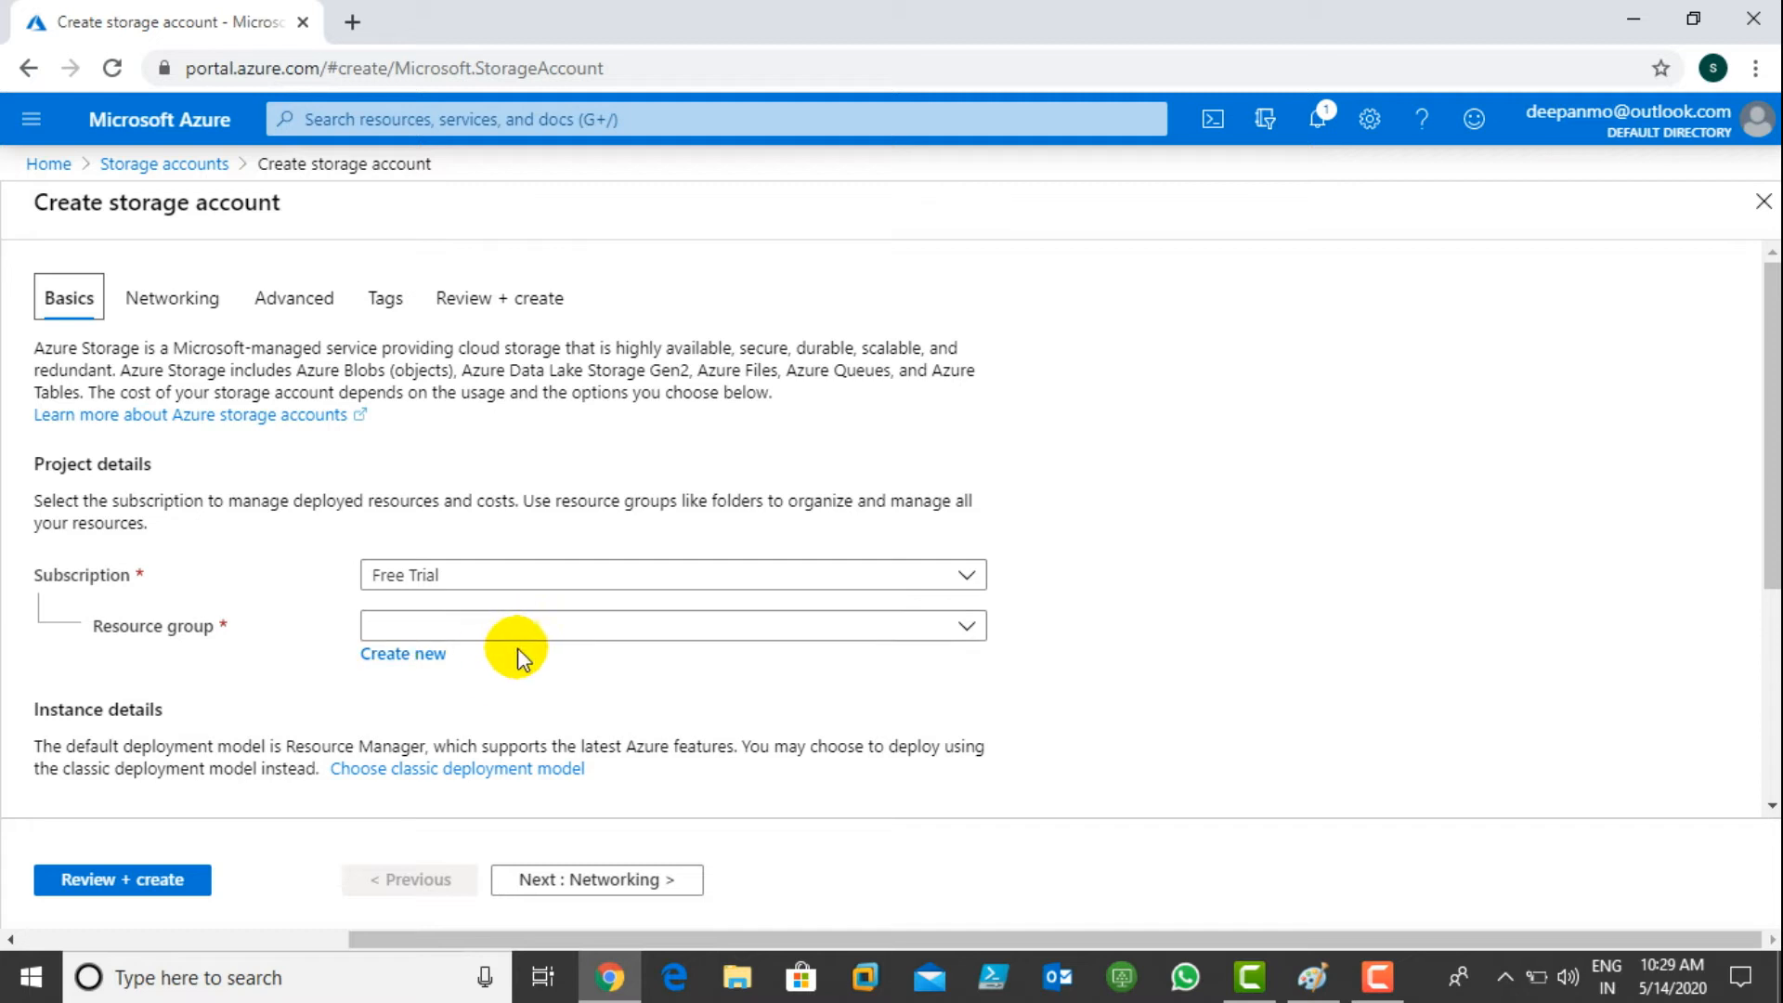
- Create a new resource group named Storage-RG for the storage account
left_click(394, 656)
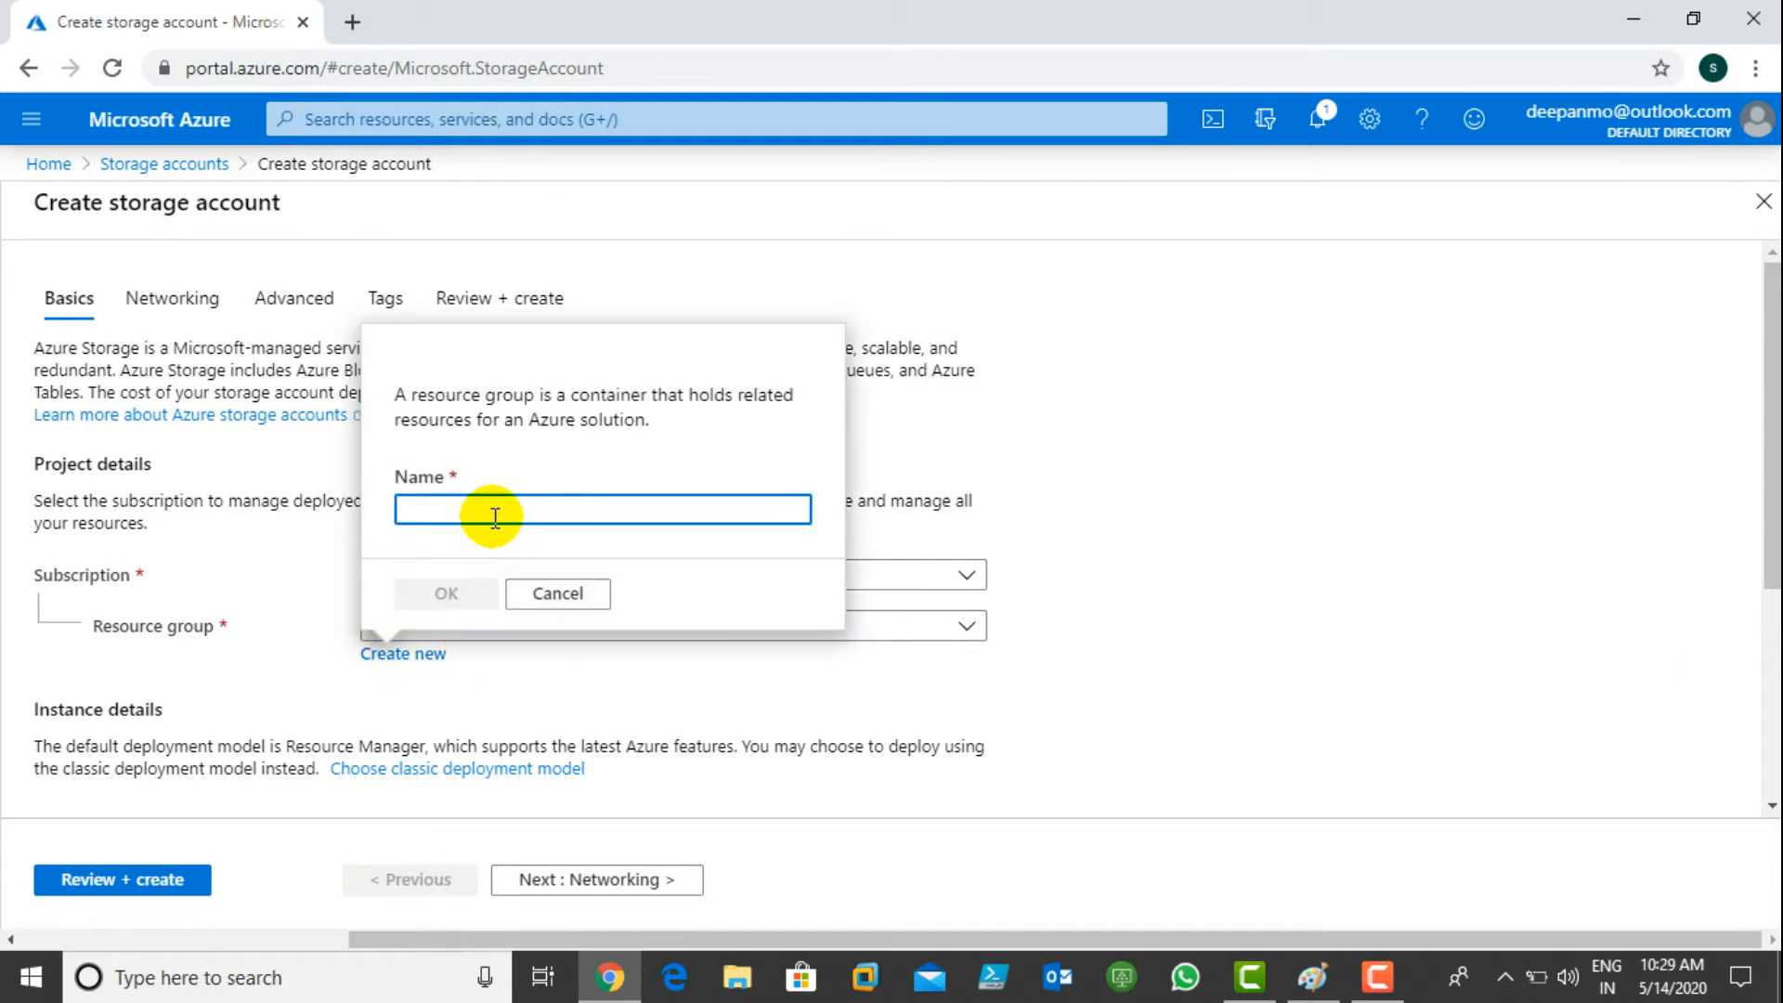
type("Storage-RG")
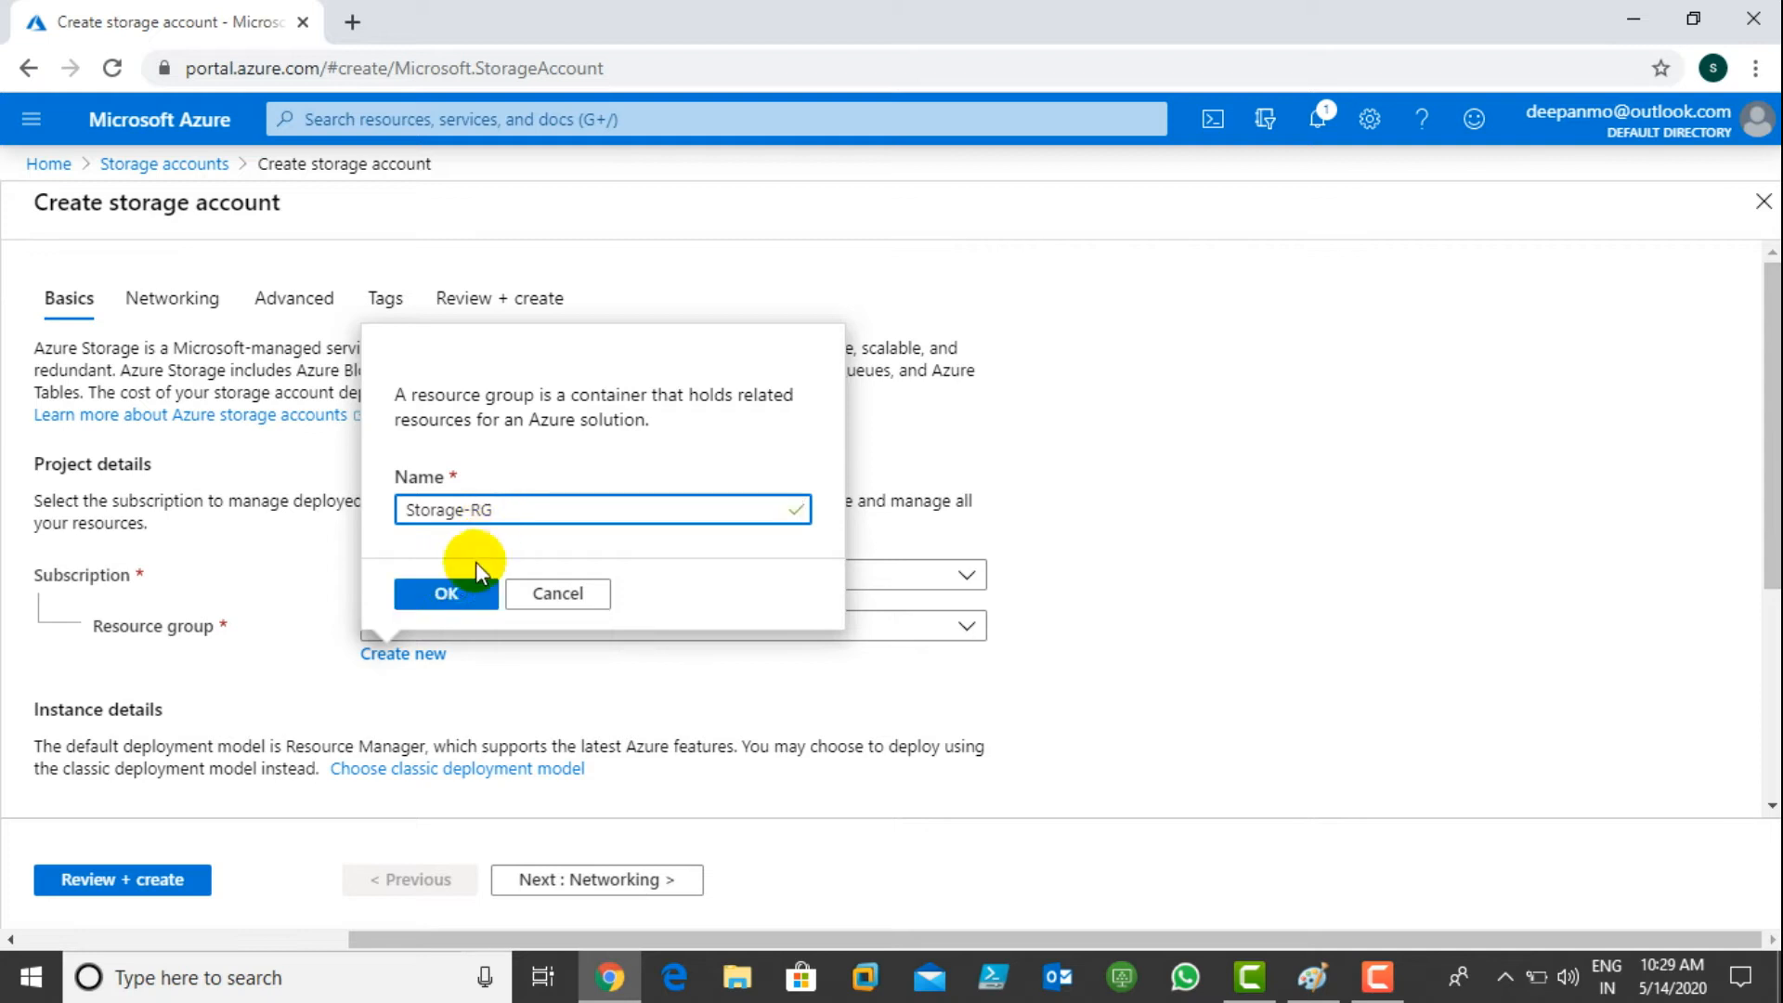
left_click(444, 594)
- Name the storage account storageblo
scroll(799, 704, "down", 4)
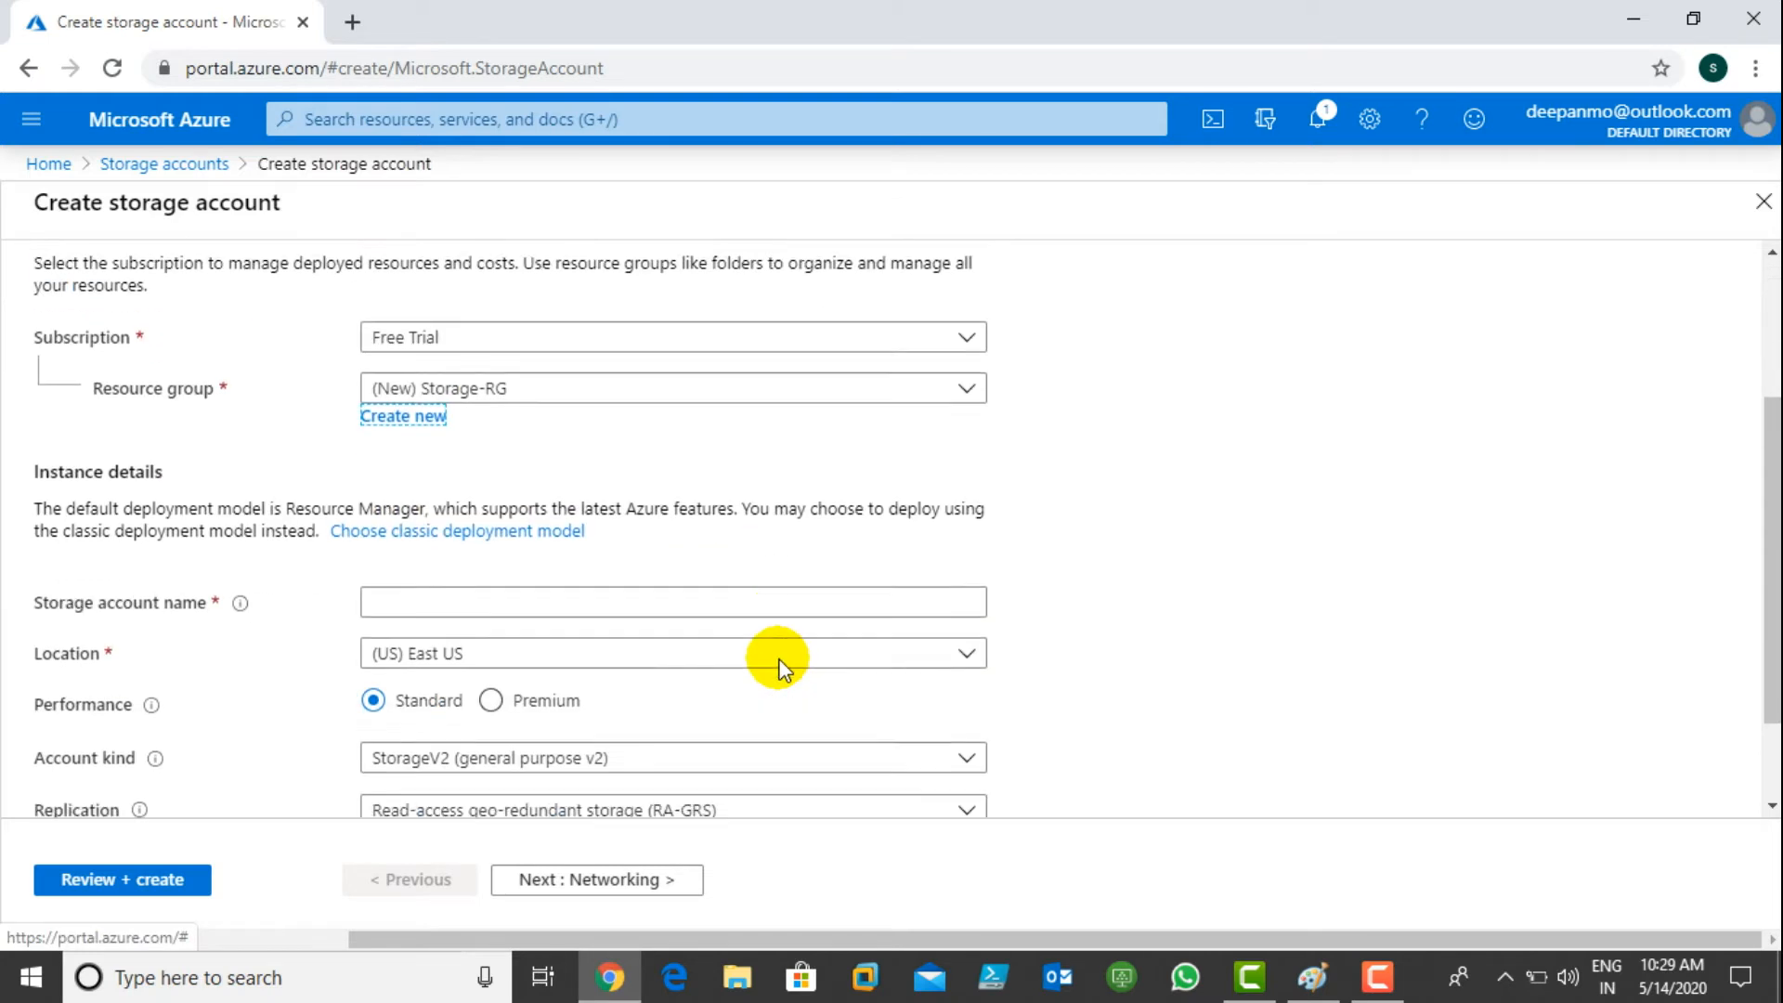
left_click(454, 476)
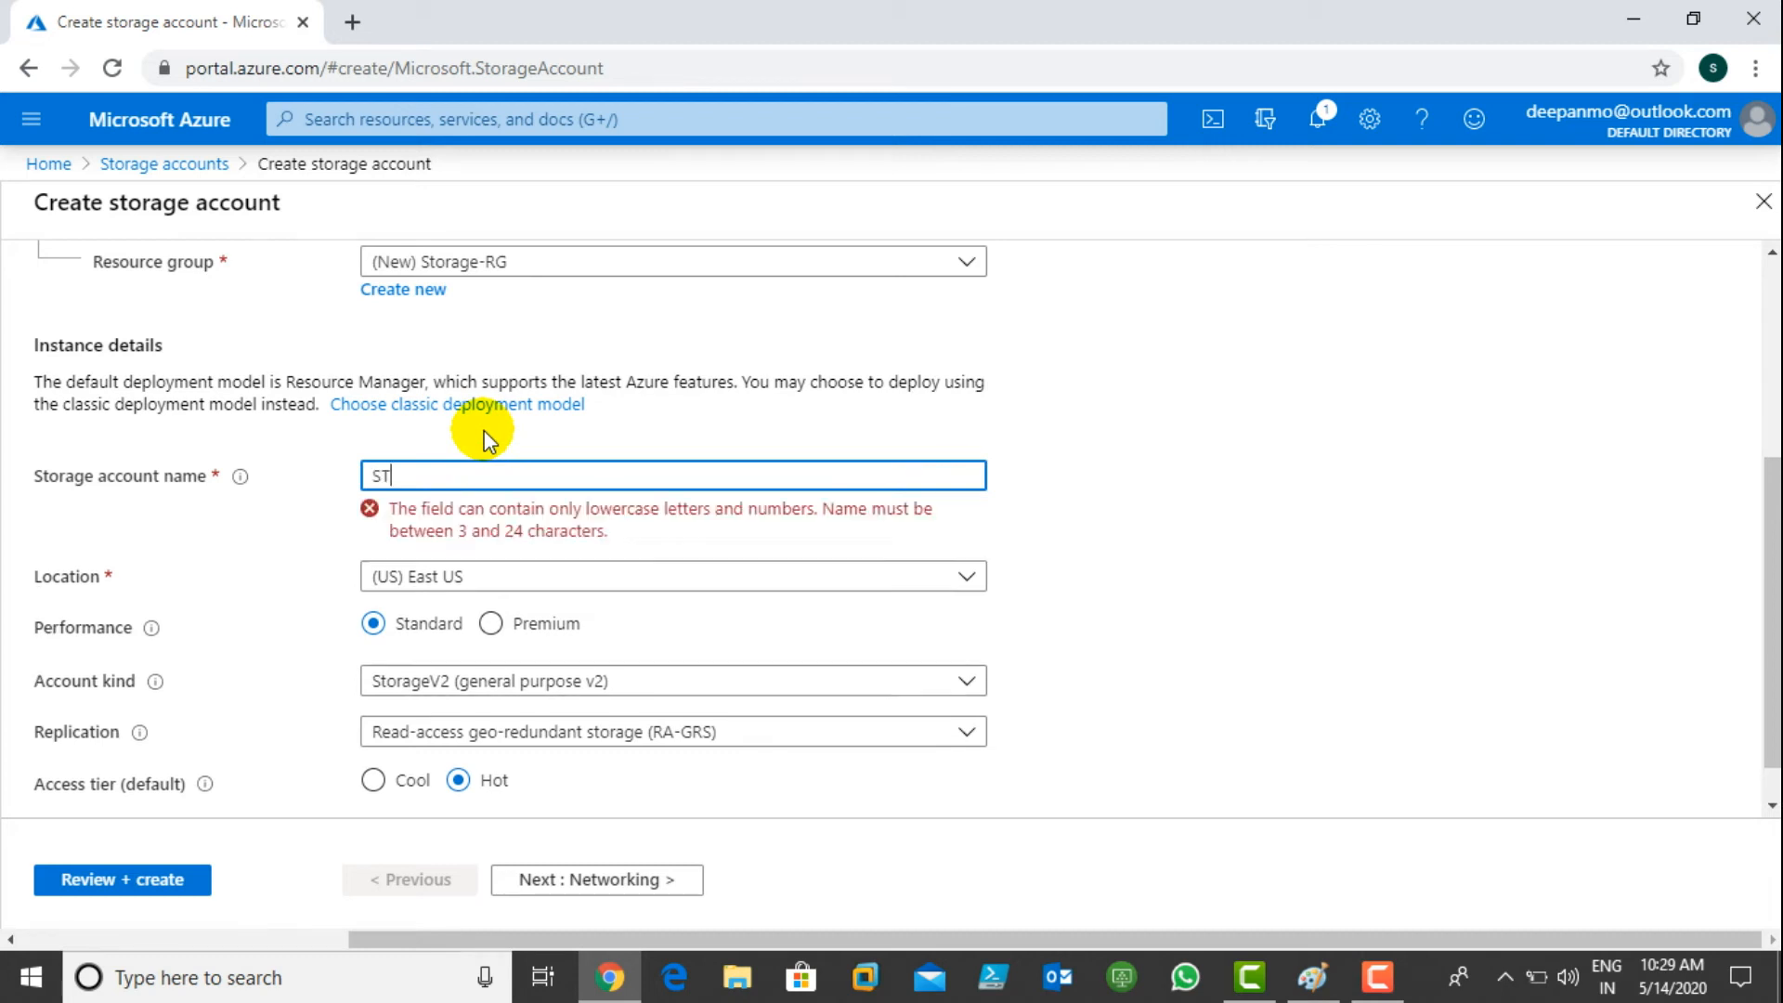
type("stor")
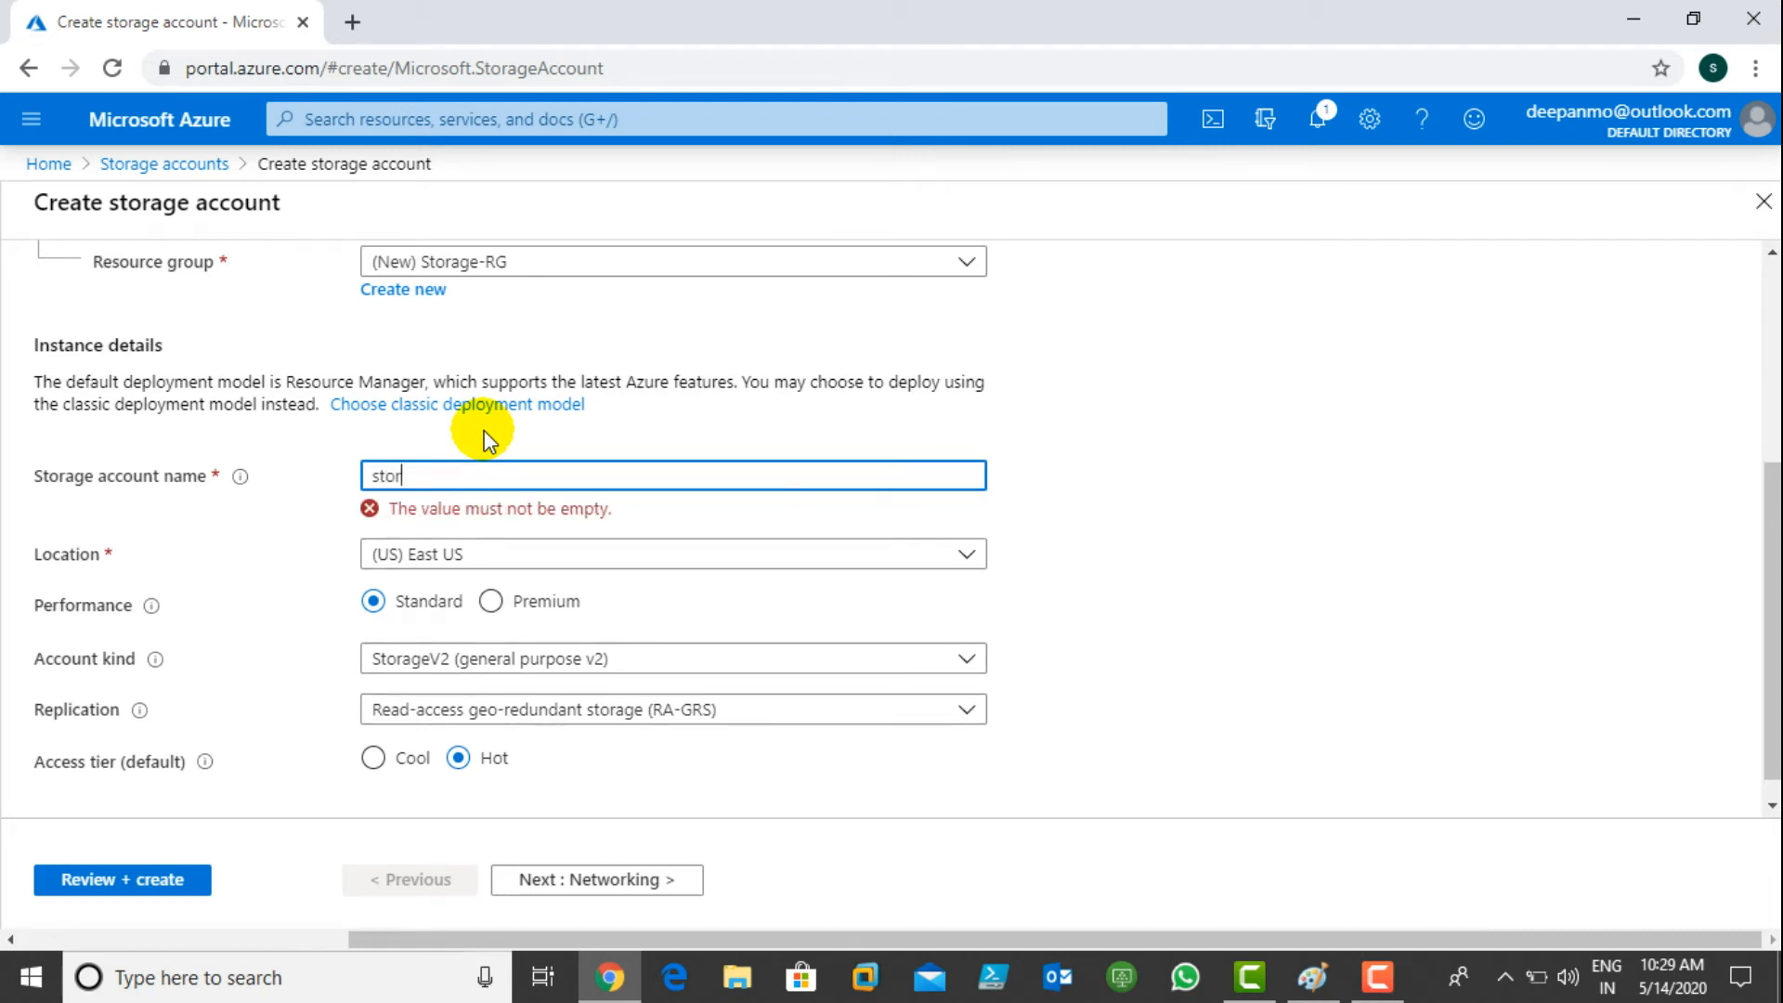
type("ageblob")
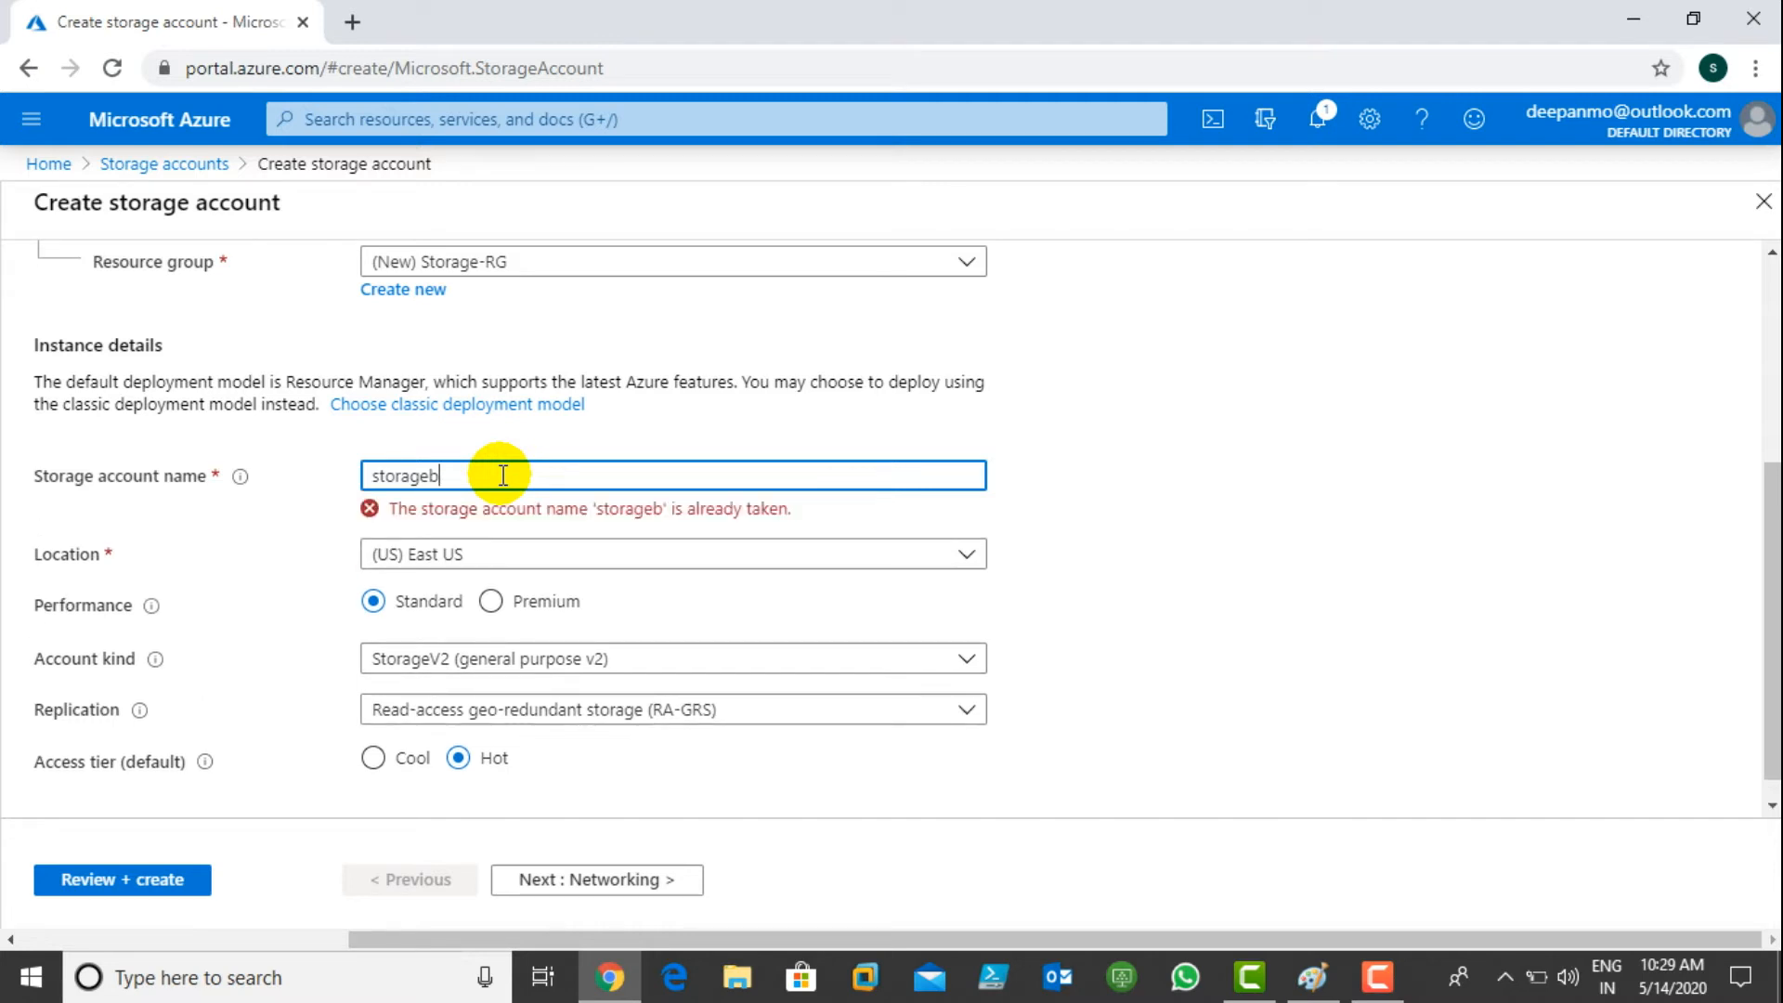
type("lo")
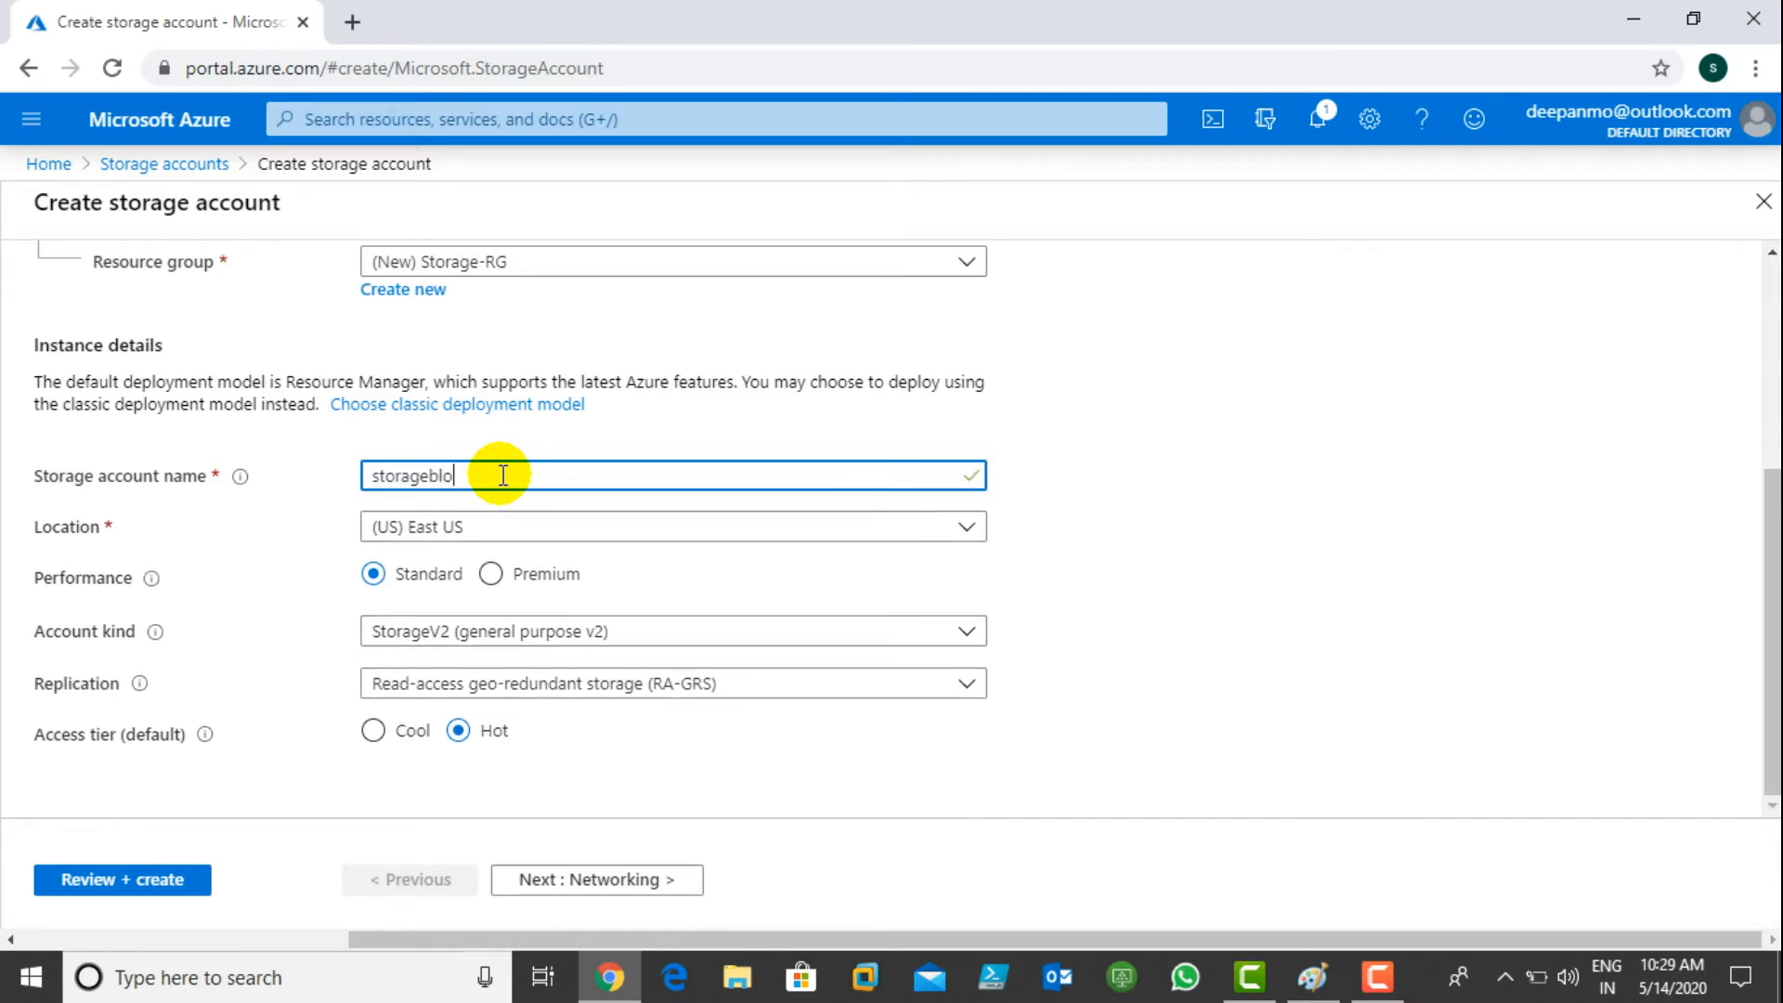
left_click(1272, 610)
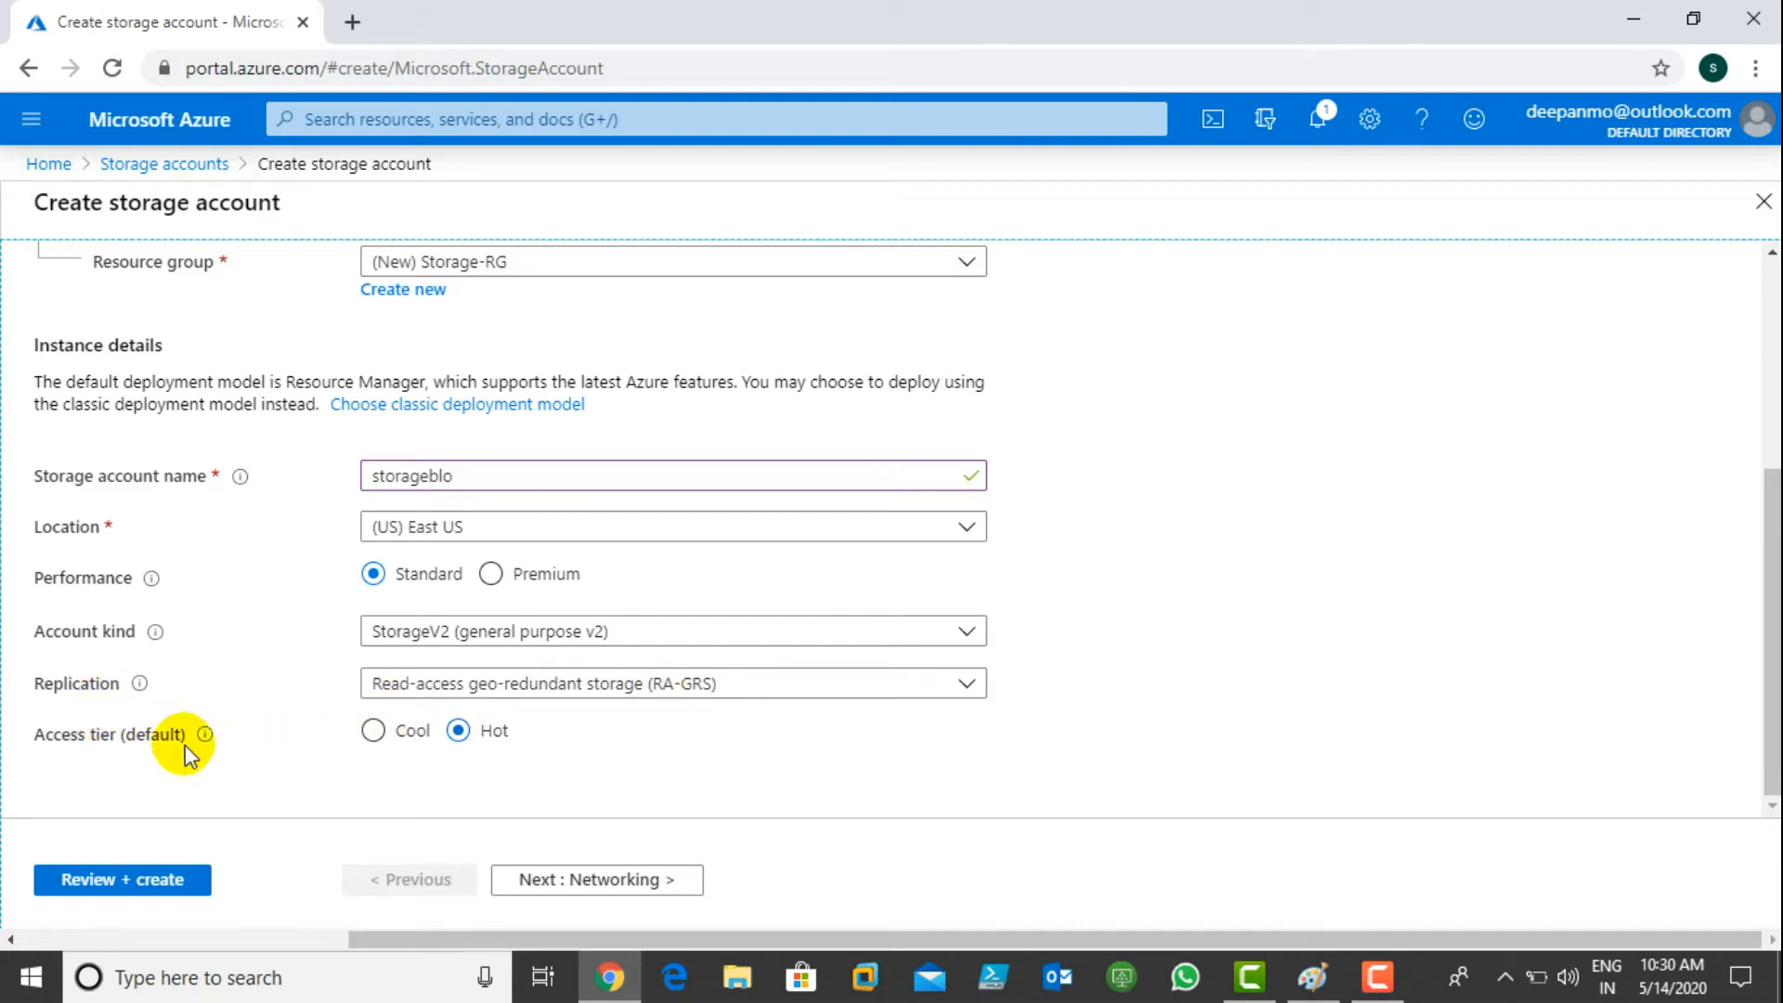
- Accept the default basics, networking and advanced settings and continue to the storage account's tags
left_click(650, 882)
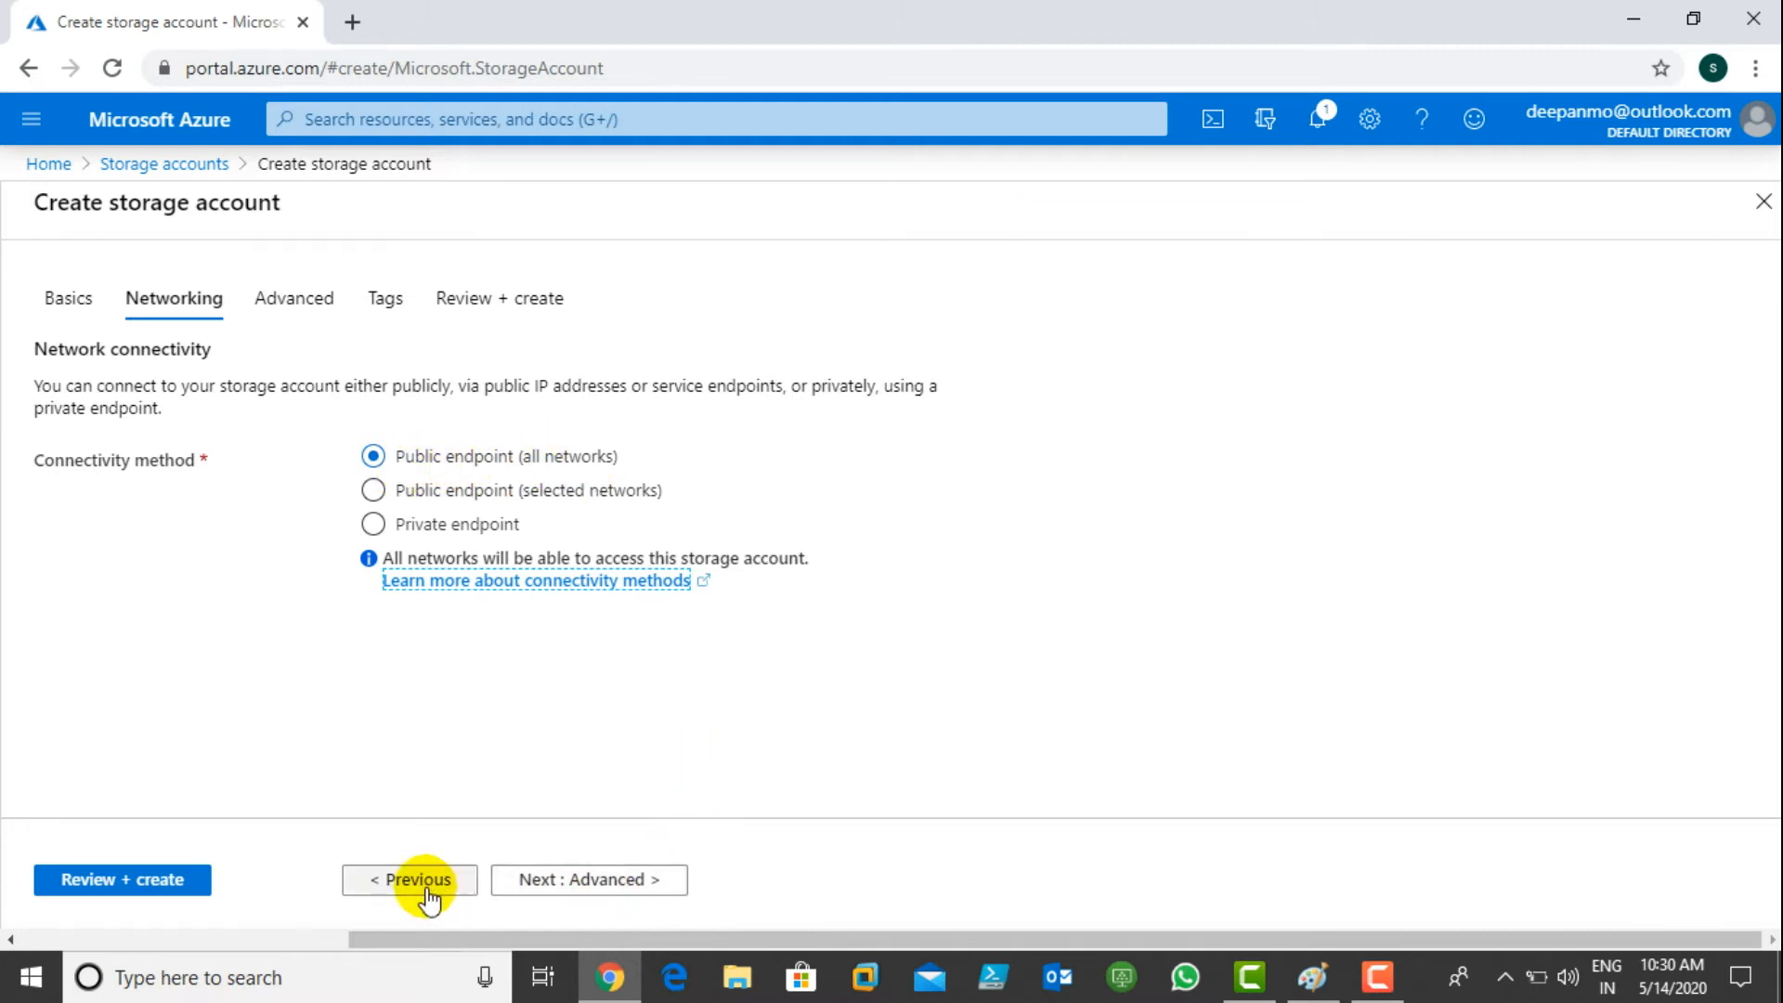
left_click(556, 882)
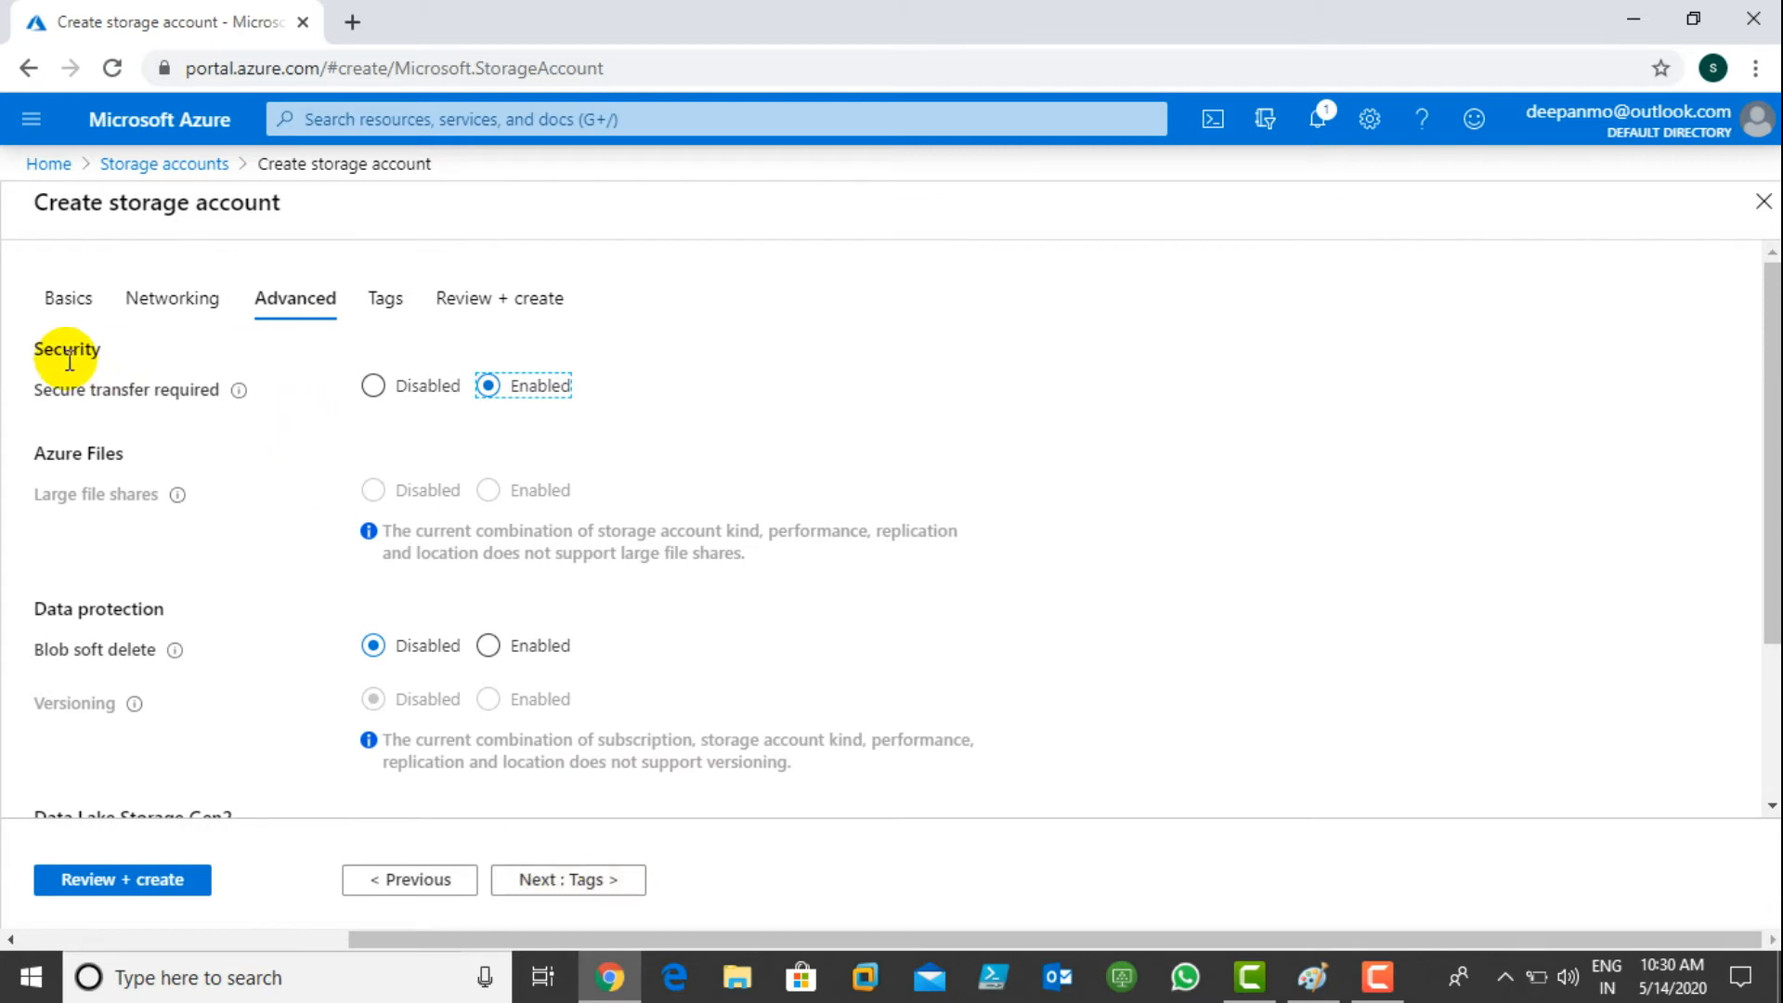
left_click(525, 882)
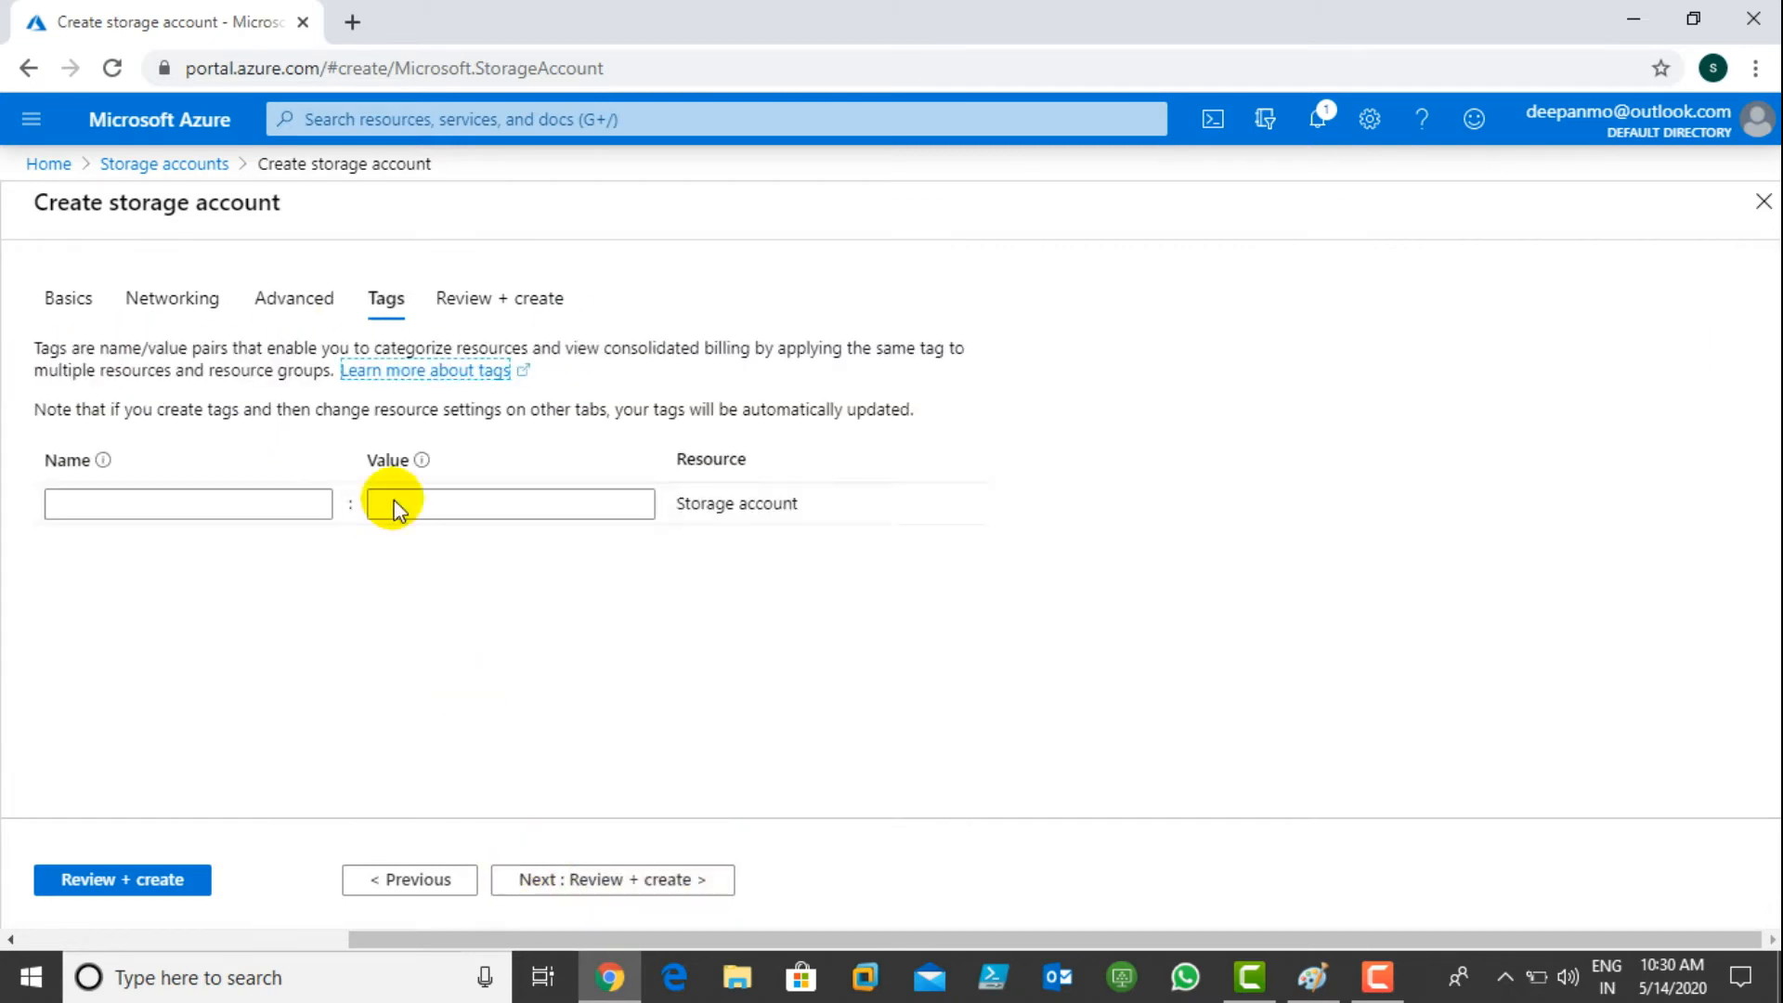
- Tag the storage account with the name Name and value Storage, and proceed to the final review
left_click(264, 507)
type("Name")
key("Tab")
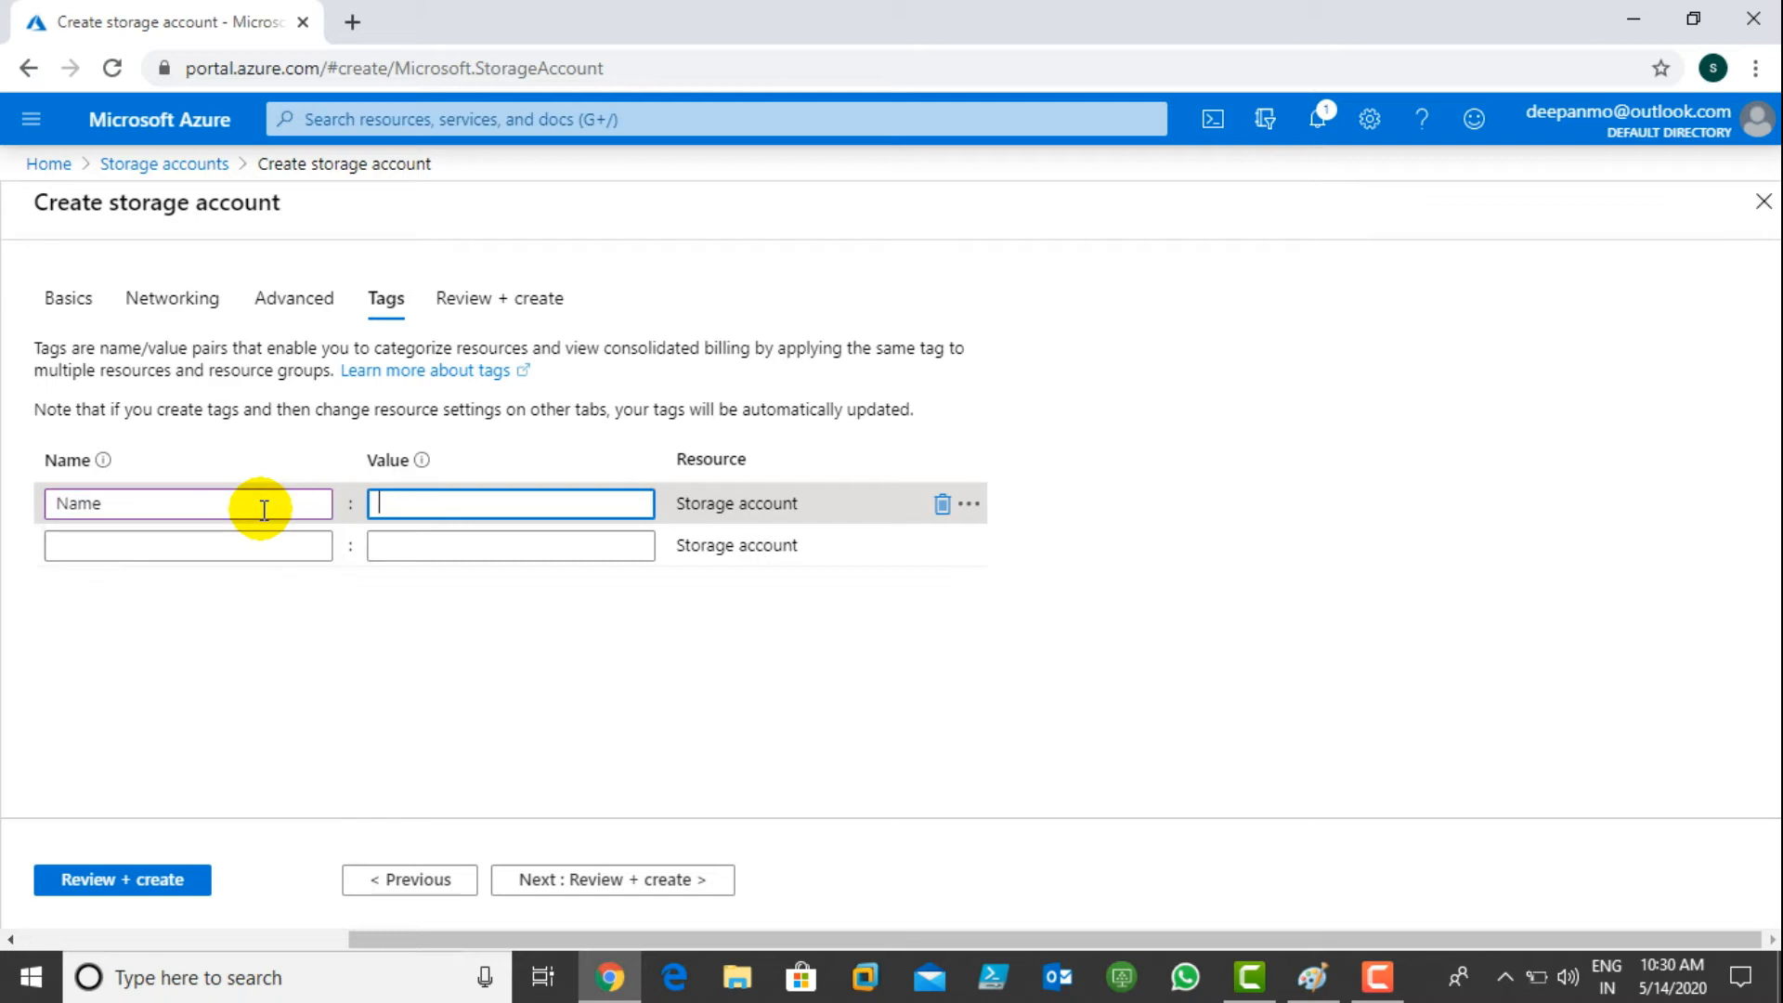
type("Storage")
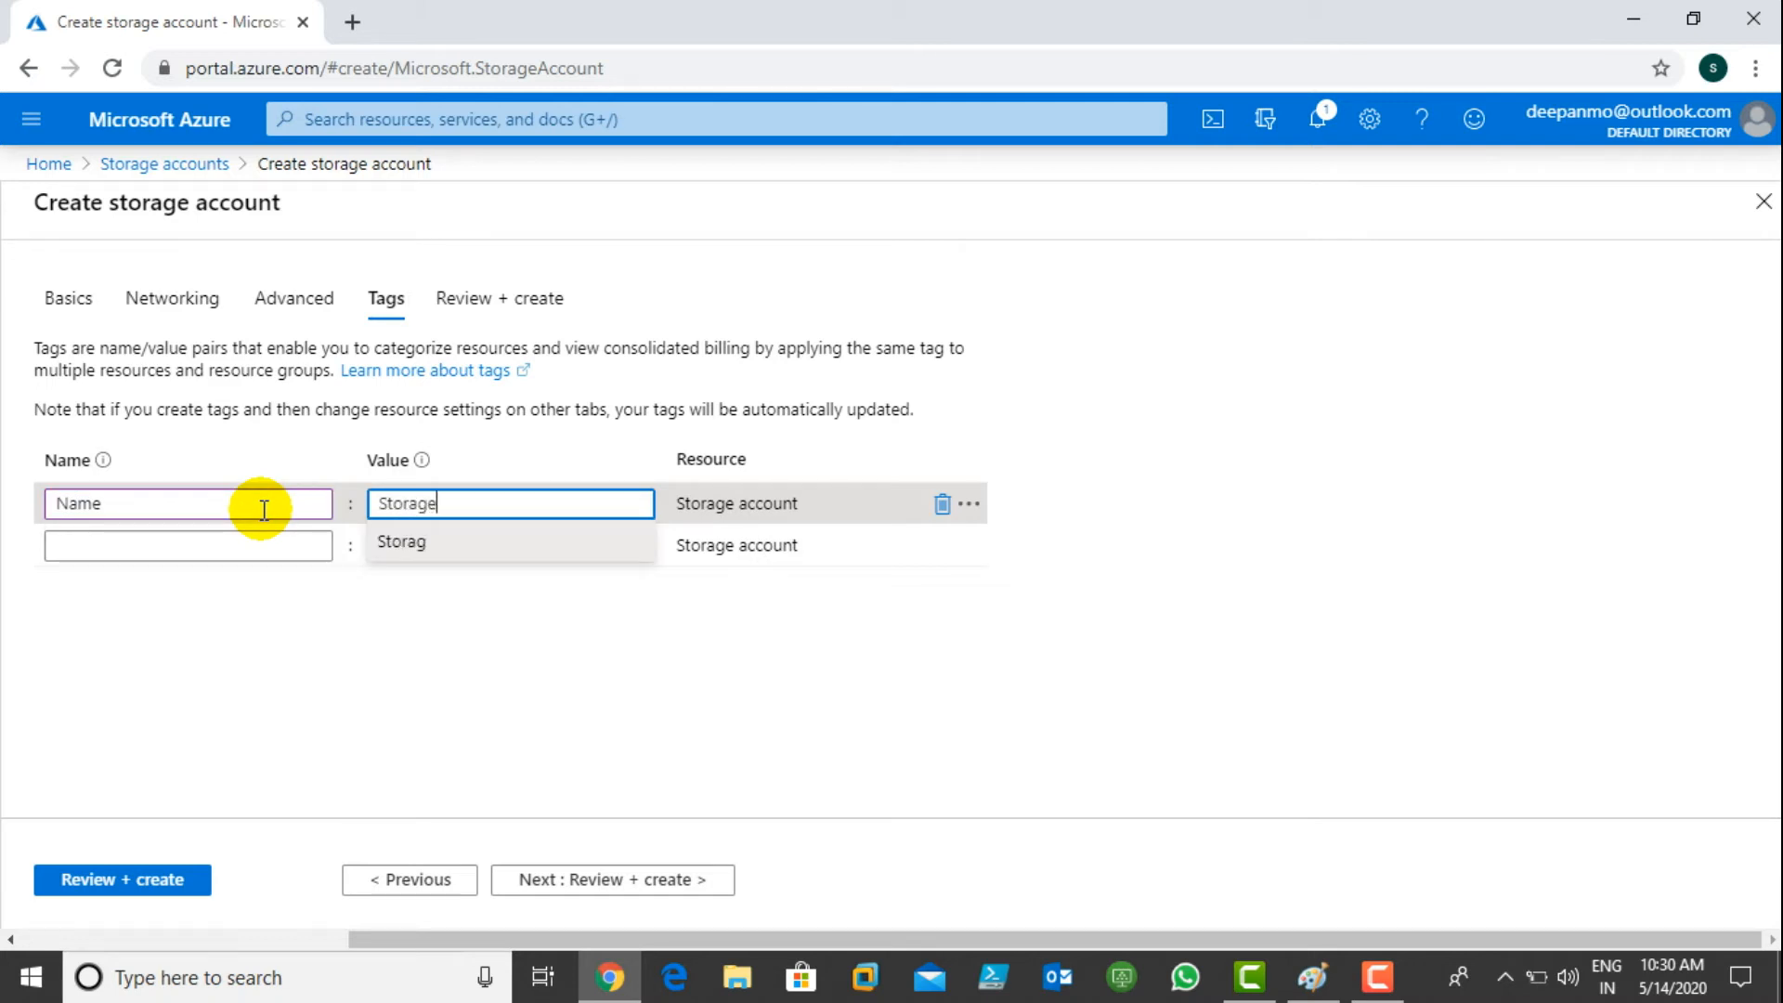
left_click(604, 880)
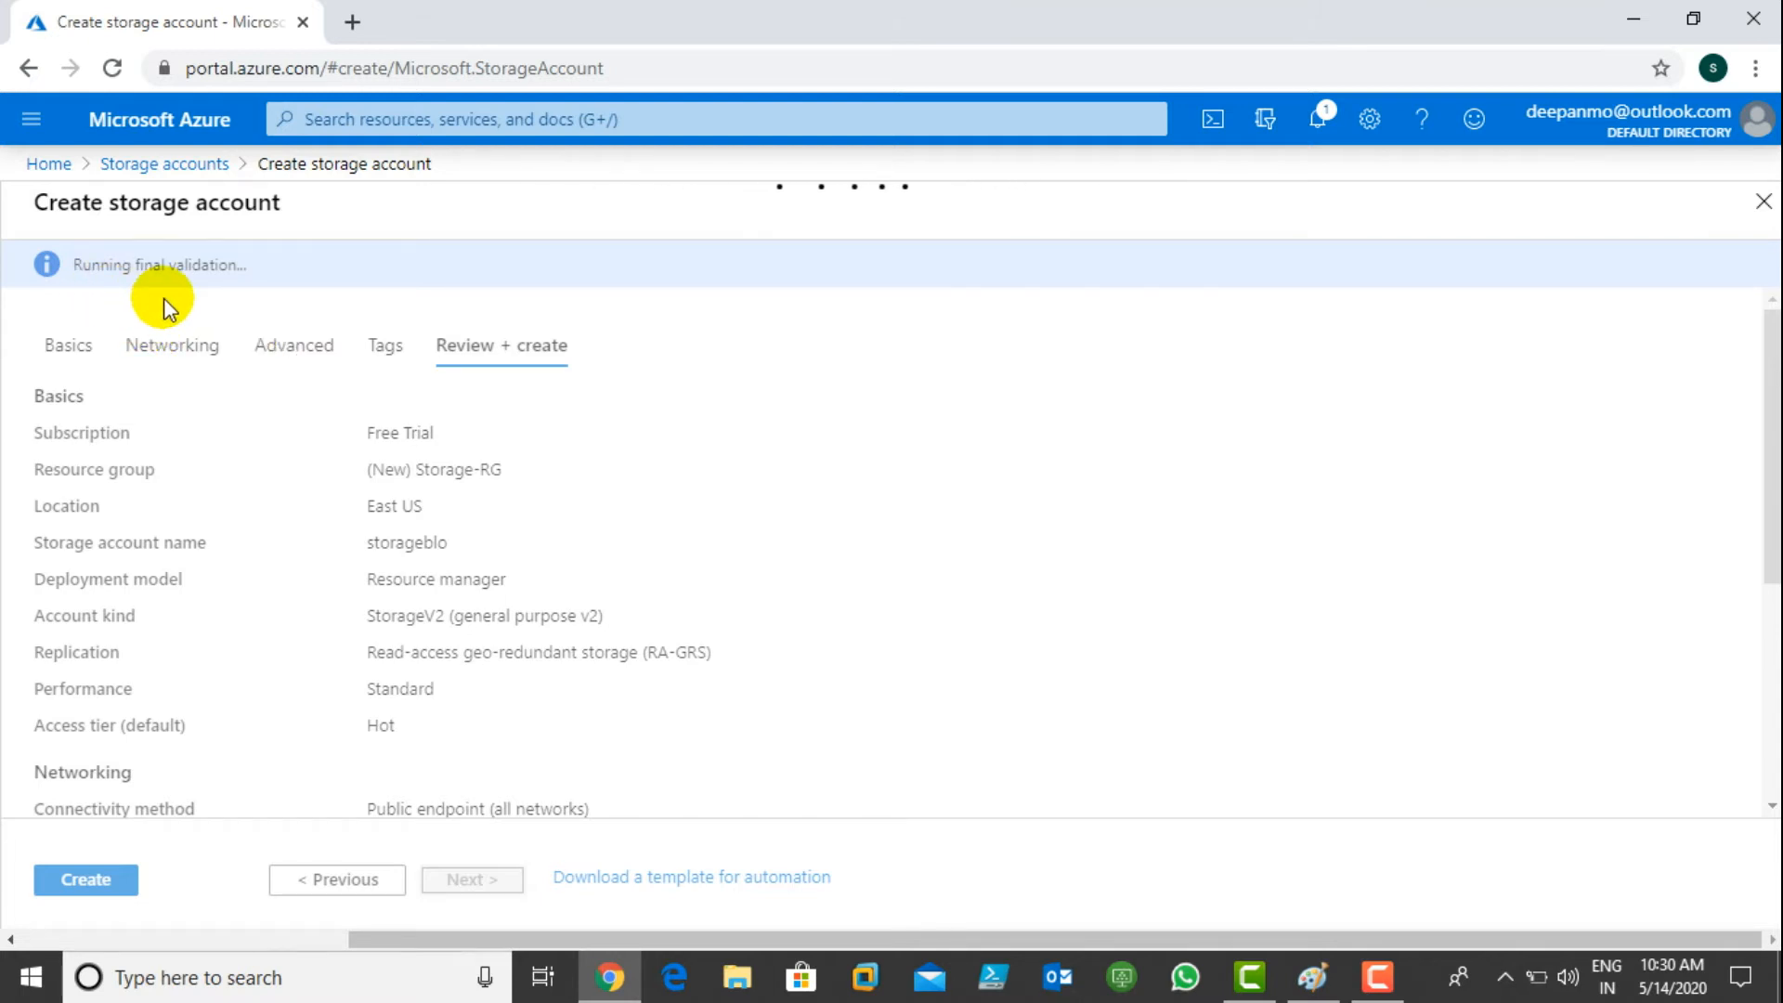
- Create the storage account with the reviewed settings, and reload the list of storage accounts
left_click(81, 881)
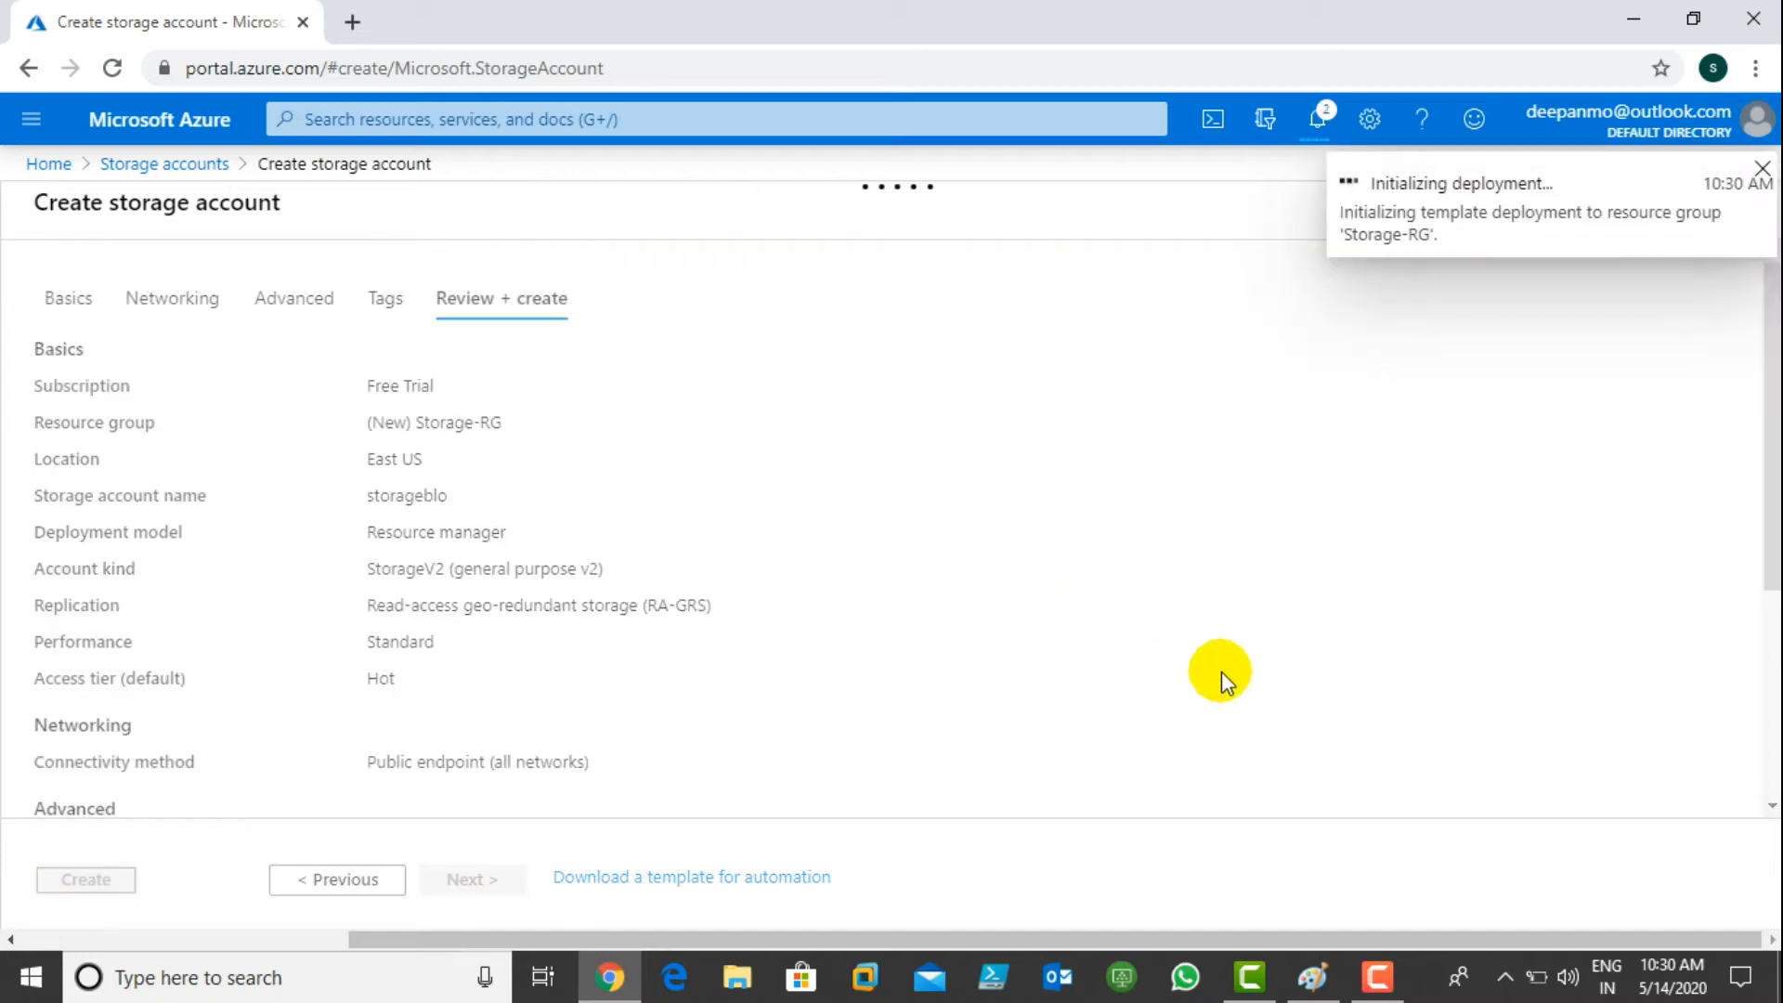
left_click(1374, 983)
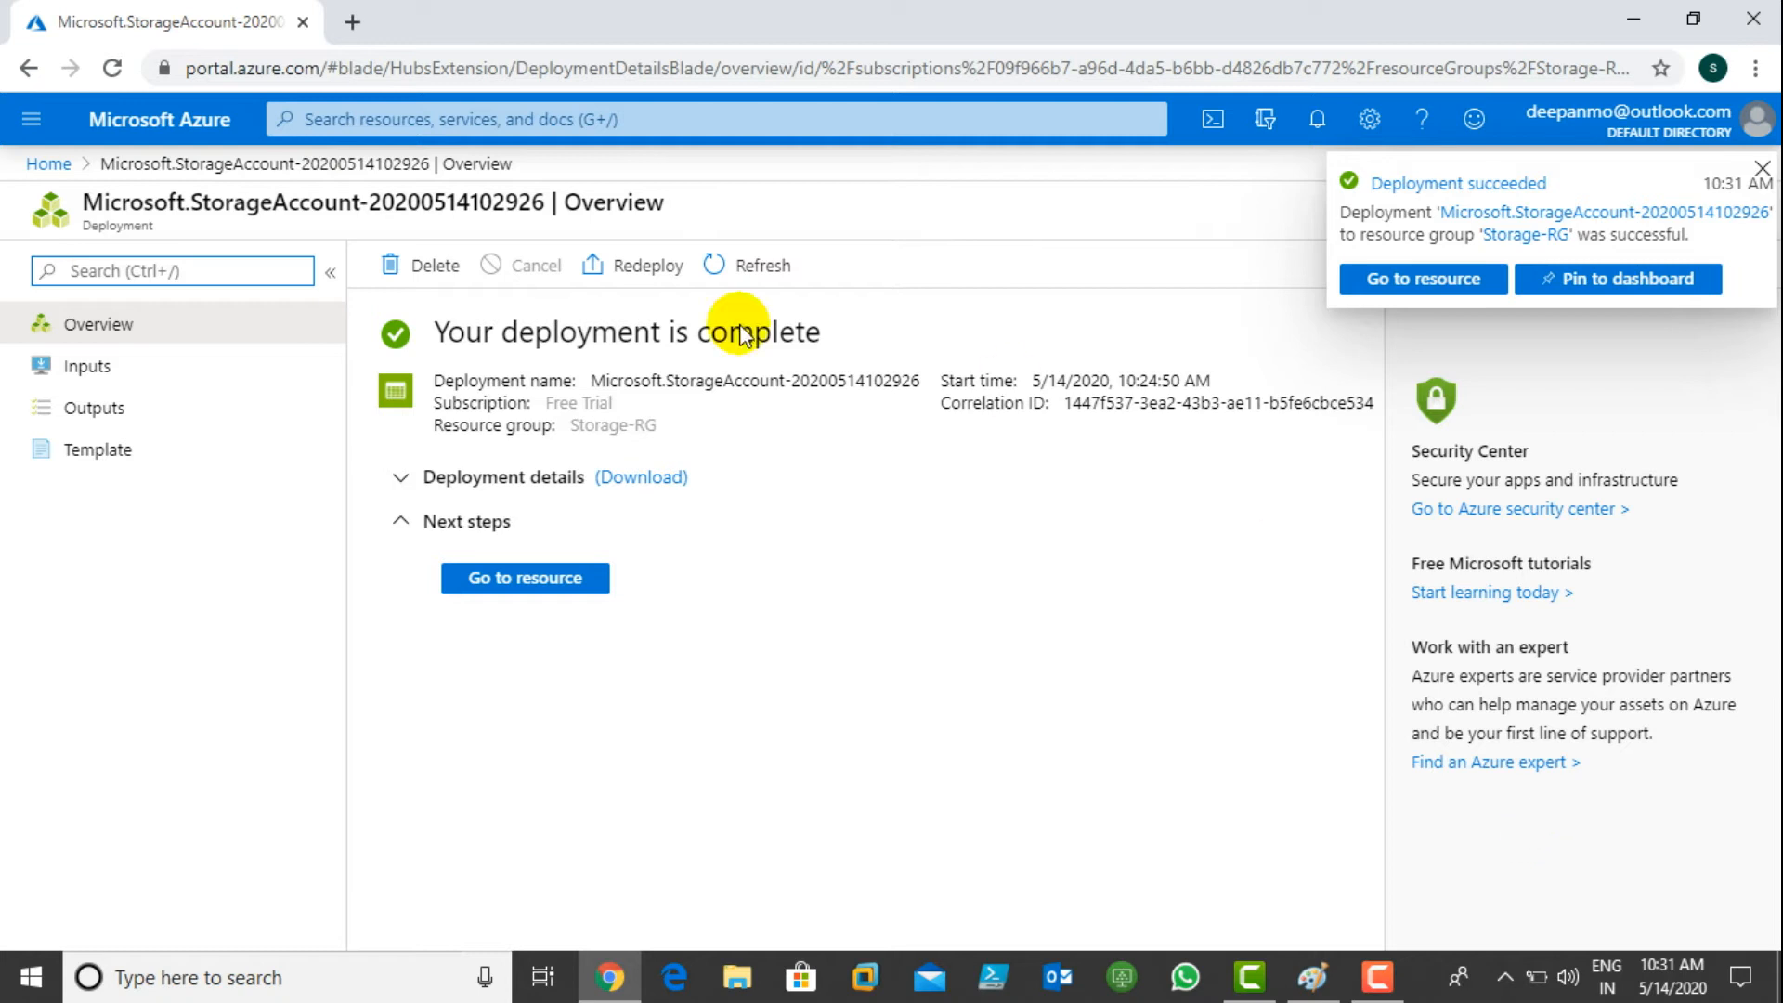
left_click(48, 169)
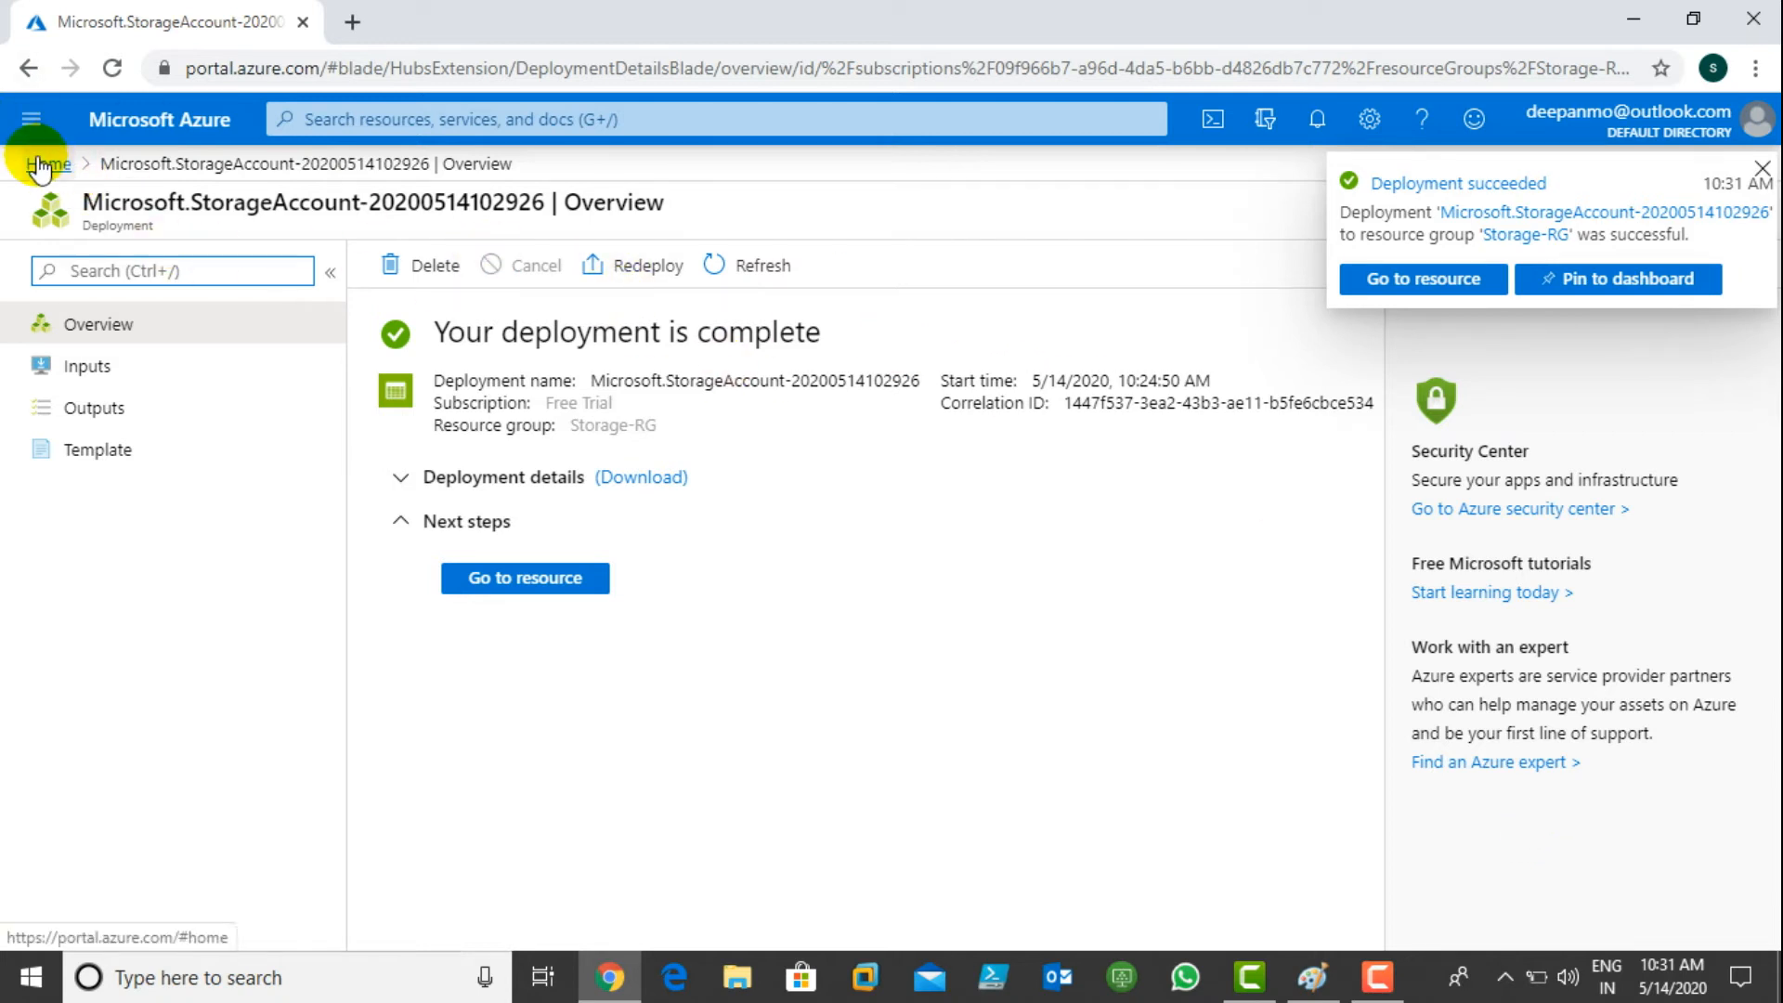
left_click(395, 260)
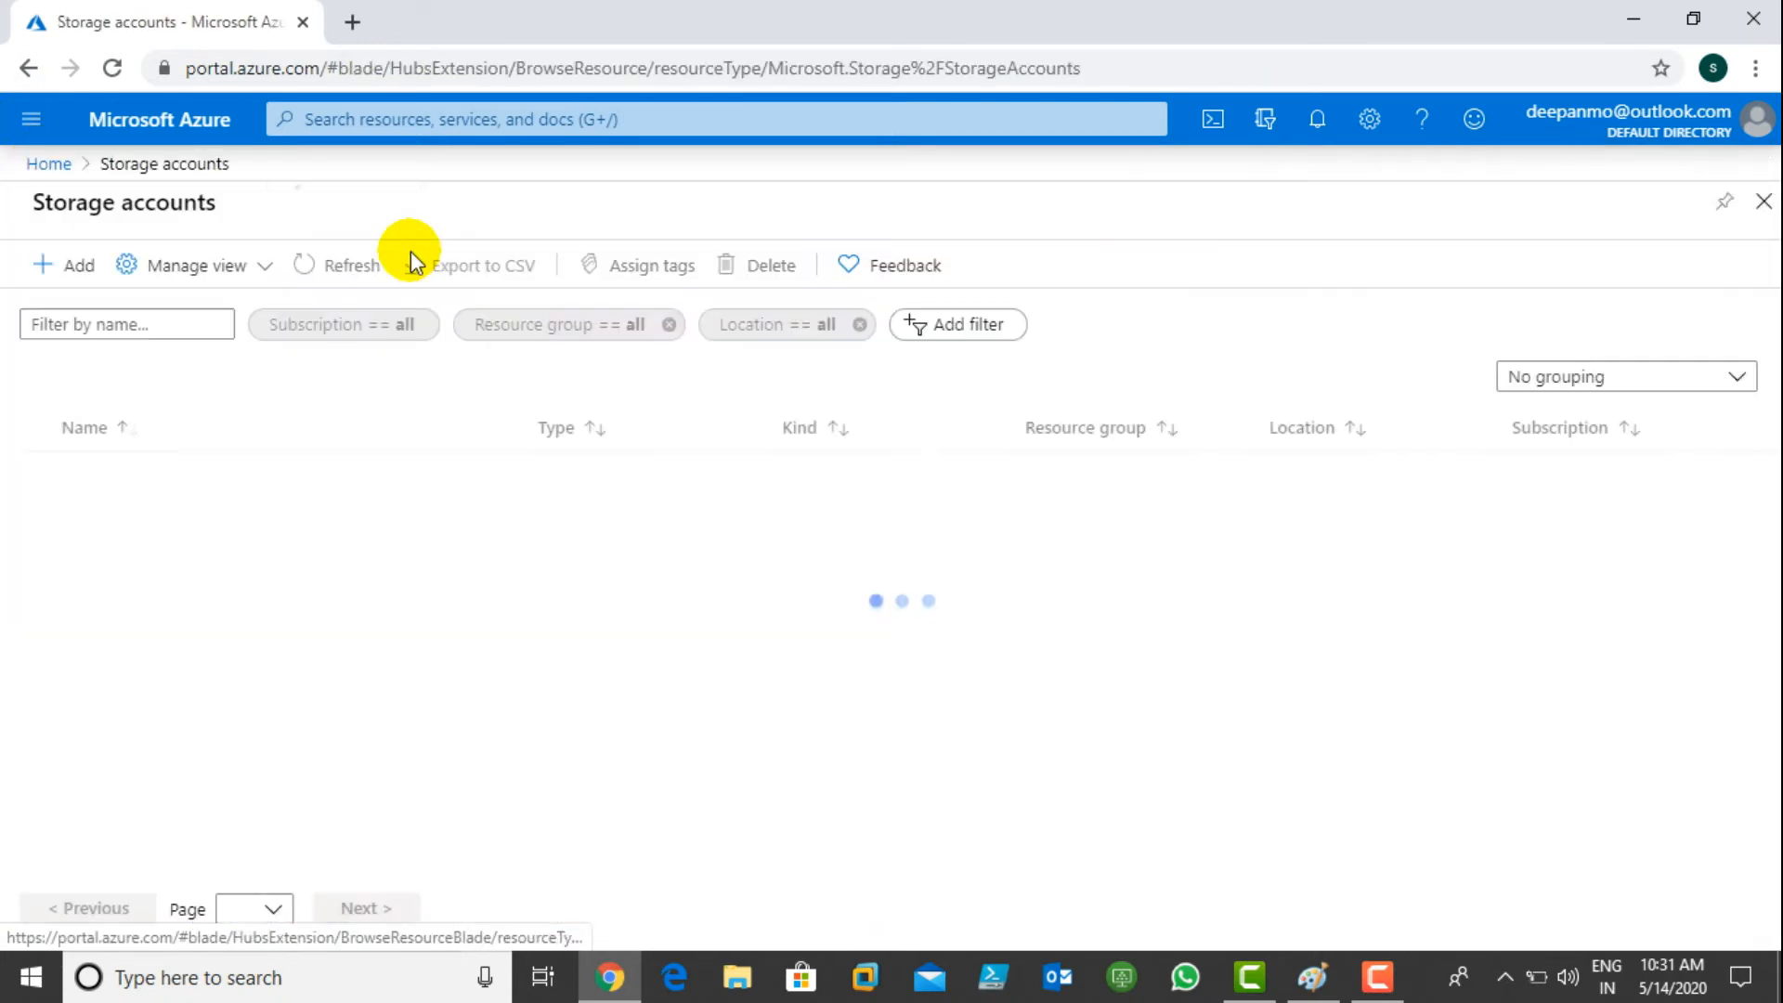
left_click(331, 270)
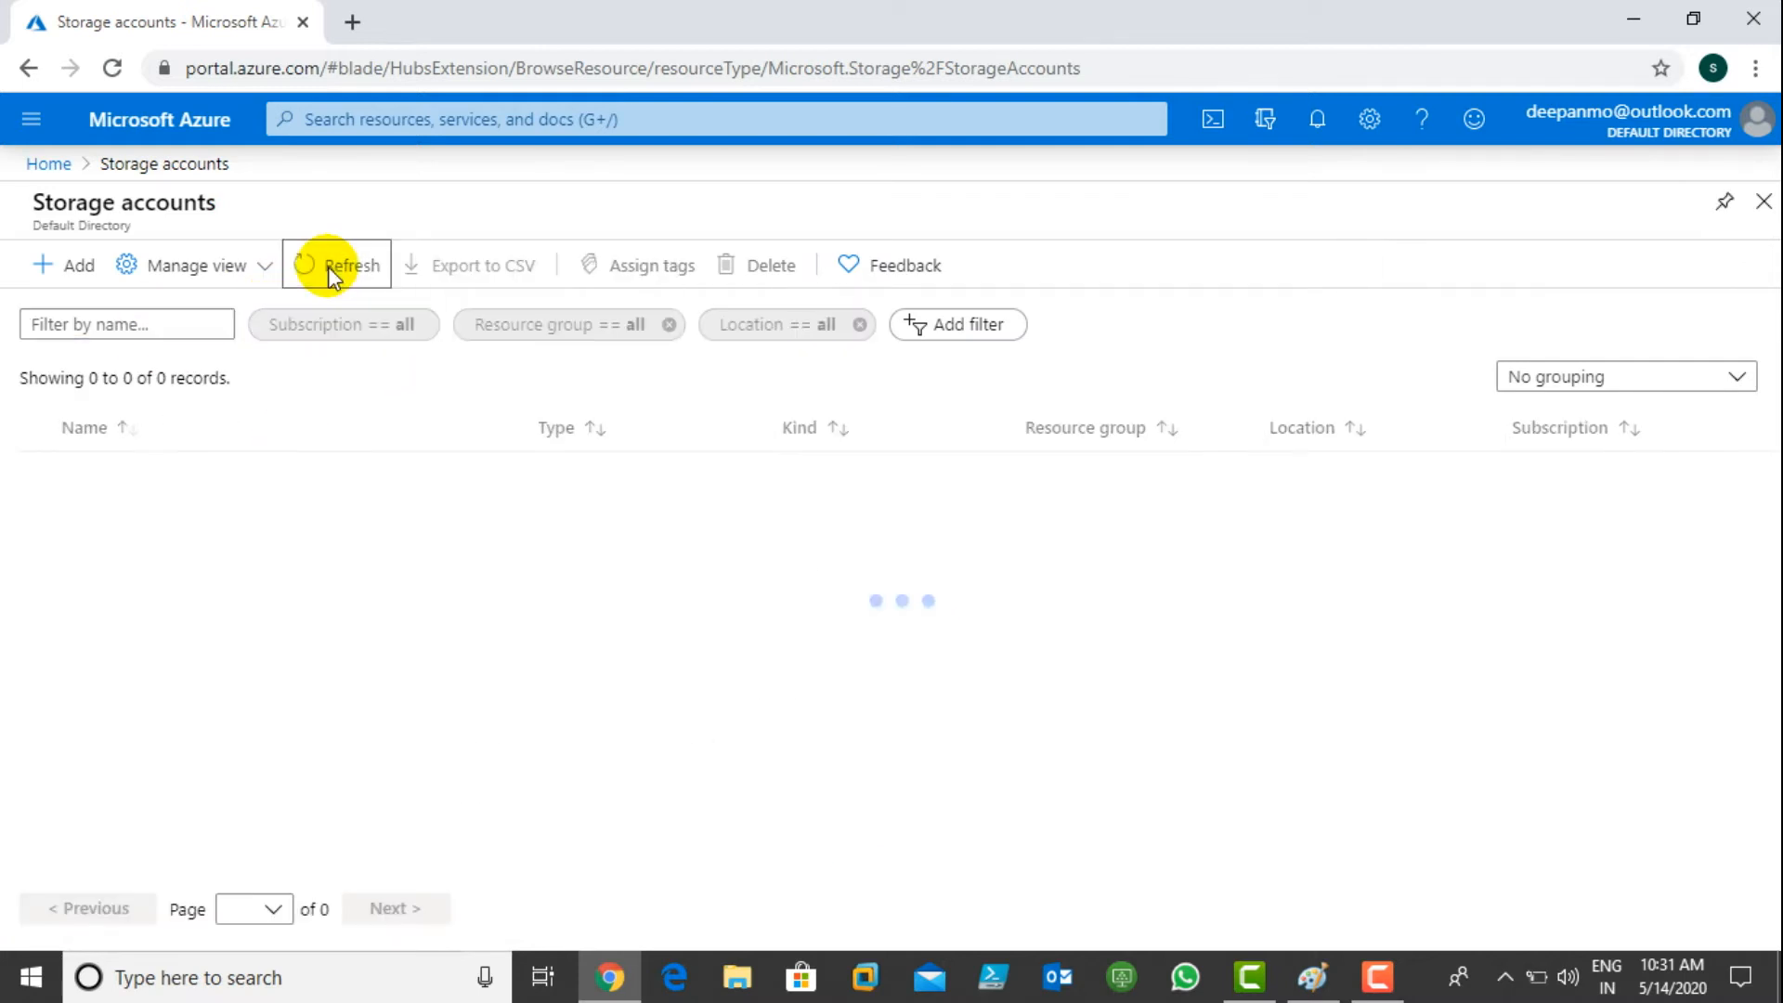
left_click(330, 269)
left_click(112, 68)
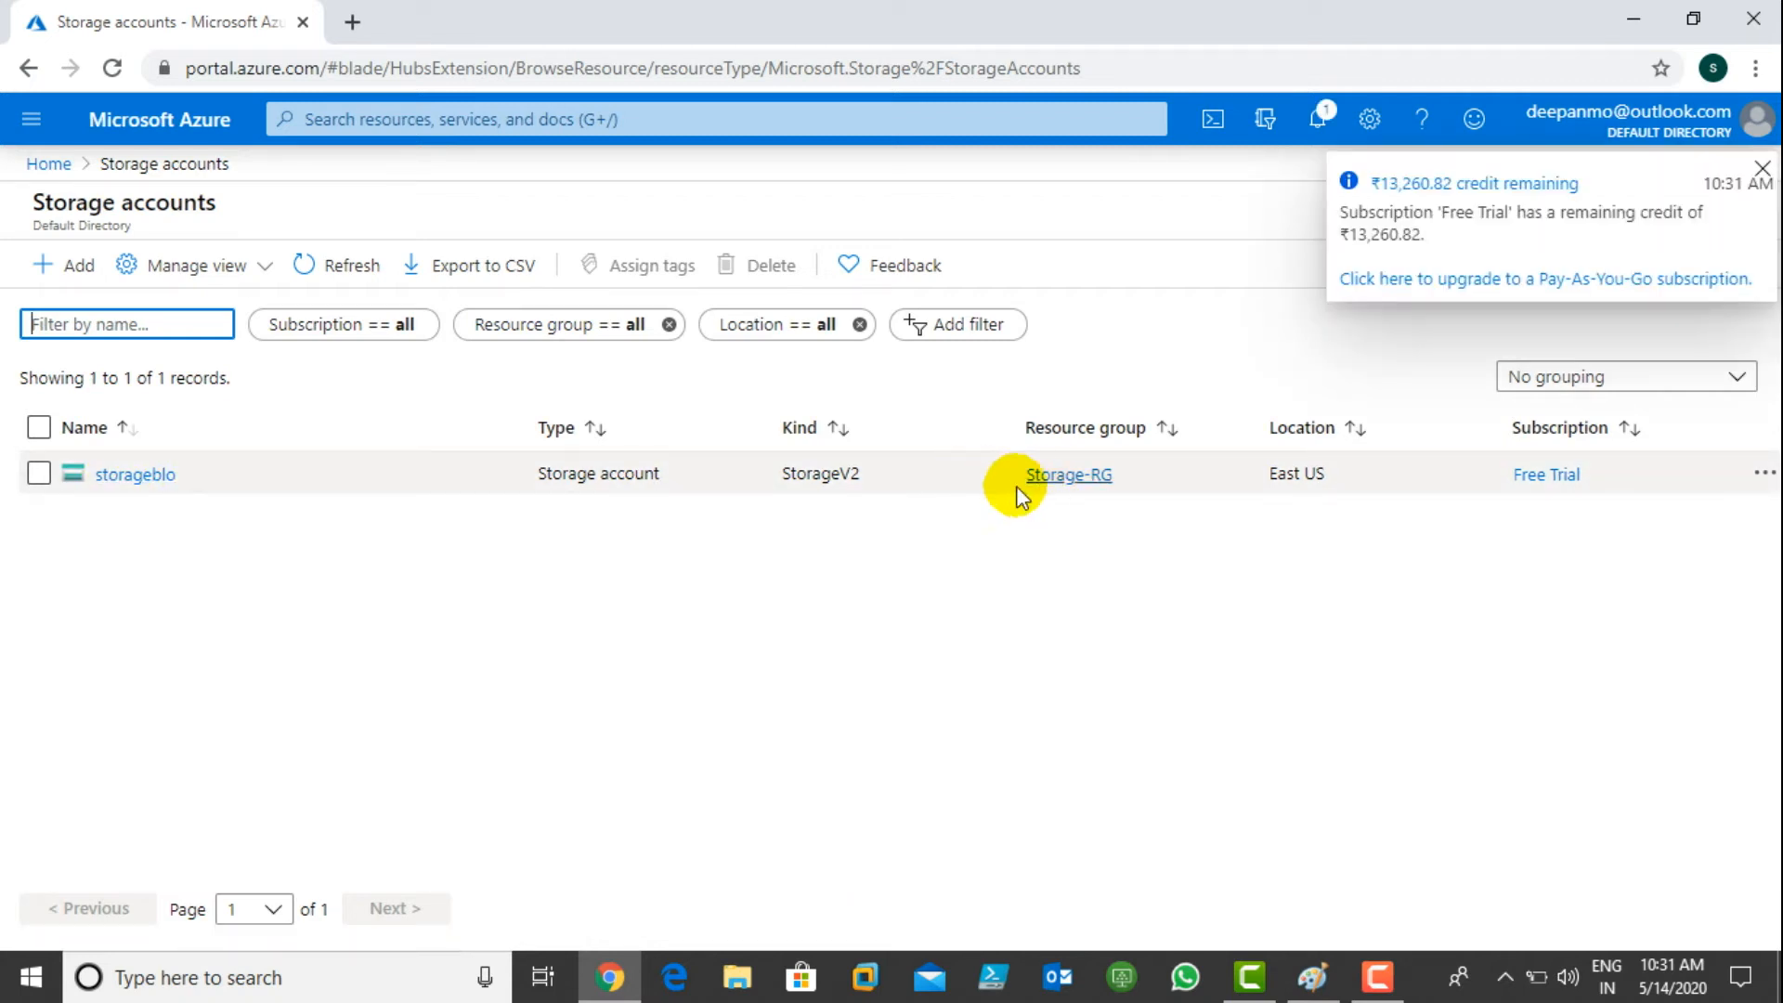
- Open the storageblo storage account and display its access keys
left_click(153, 476)
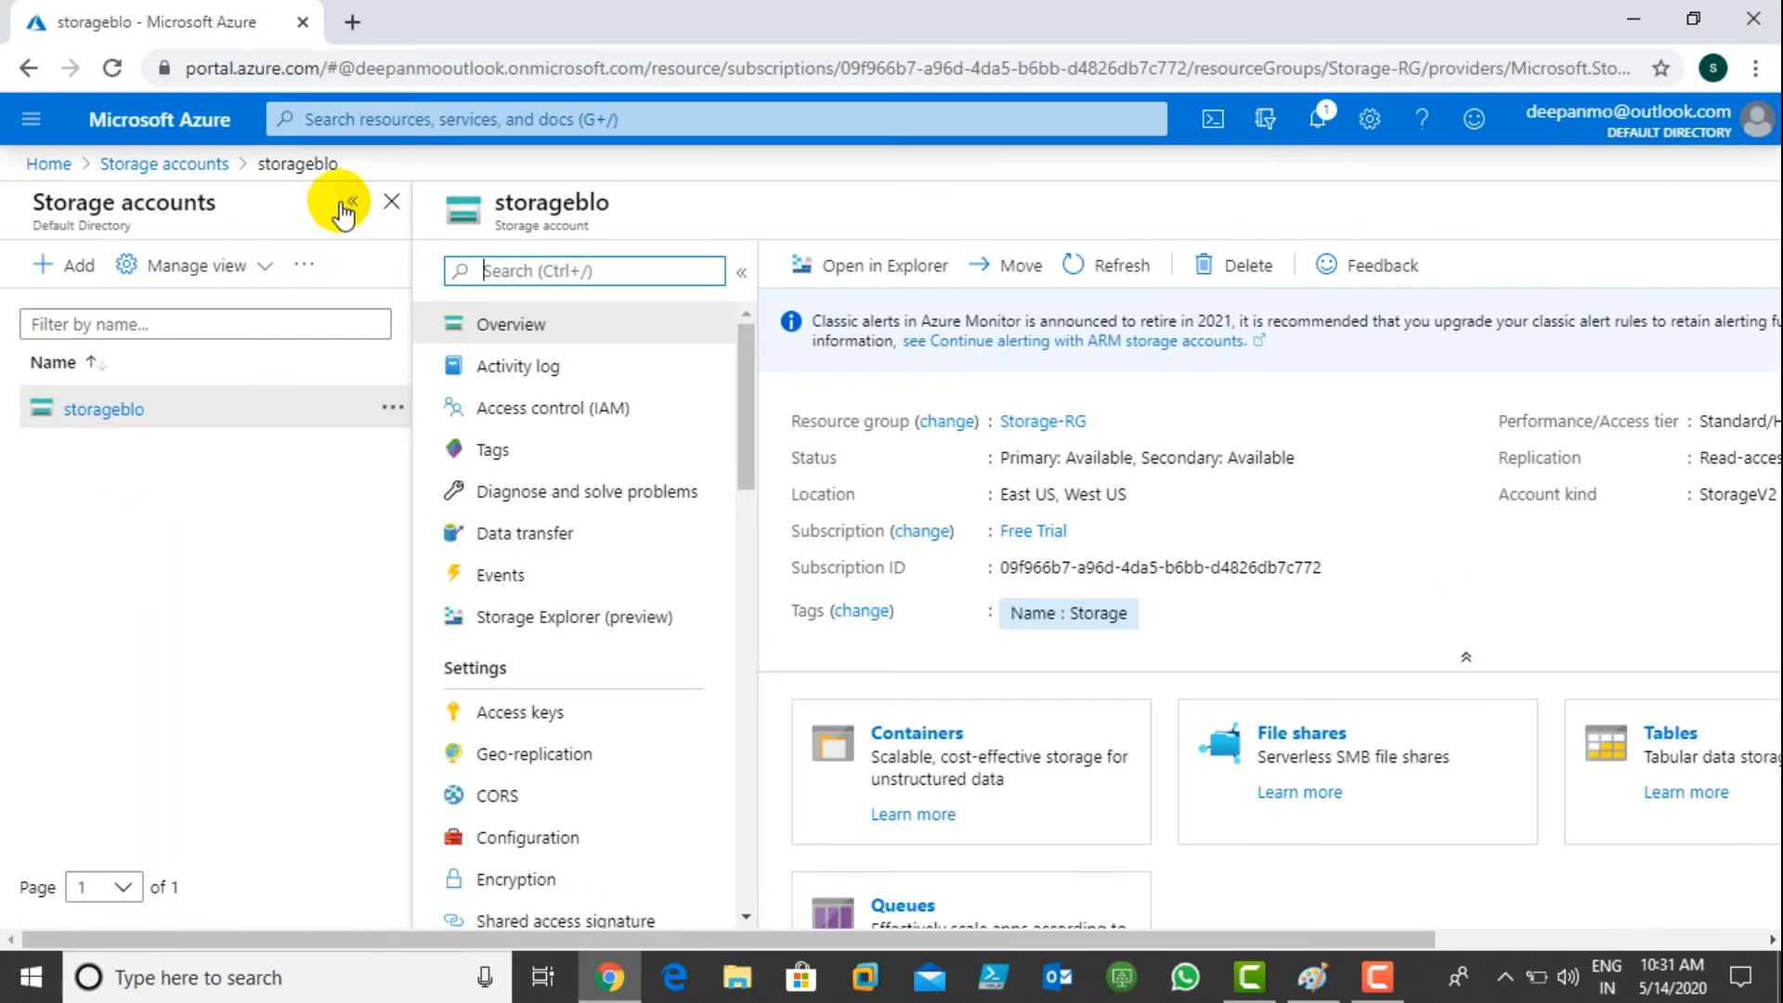
left_click(351, 199)
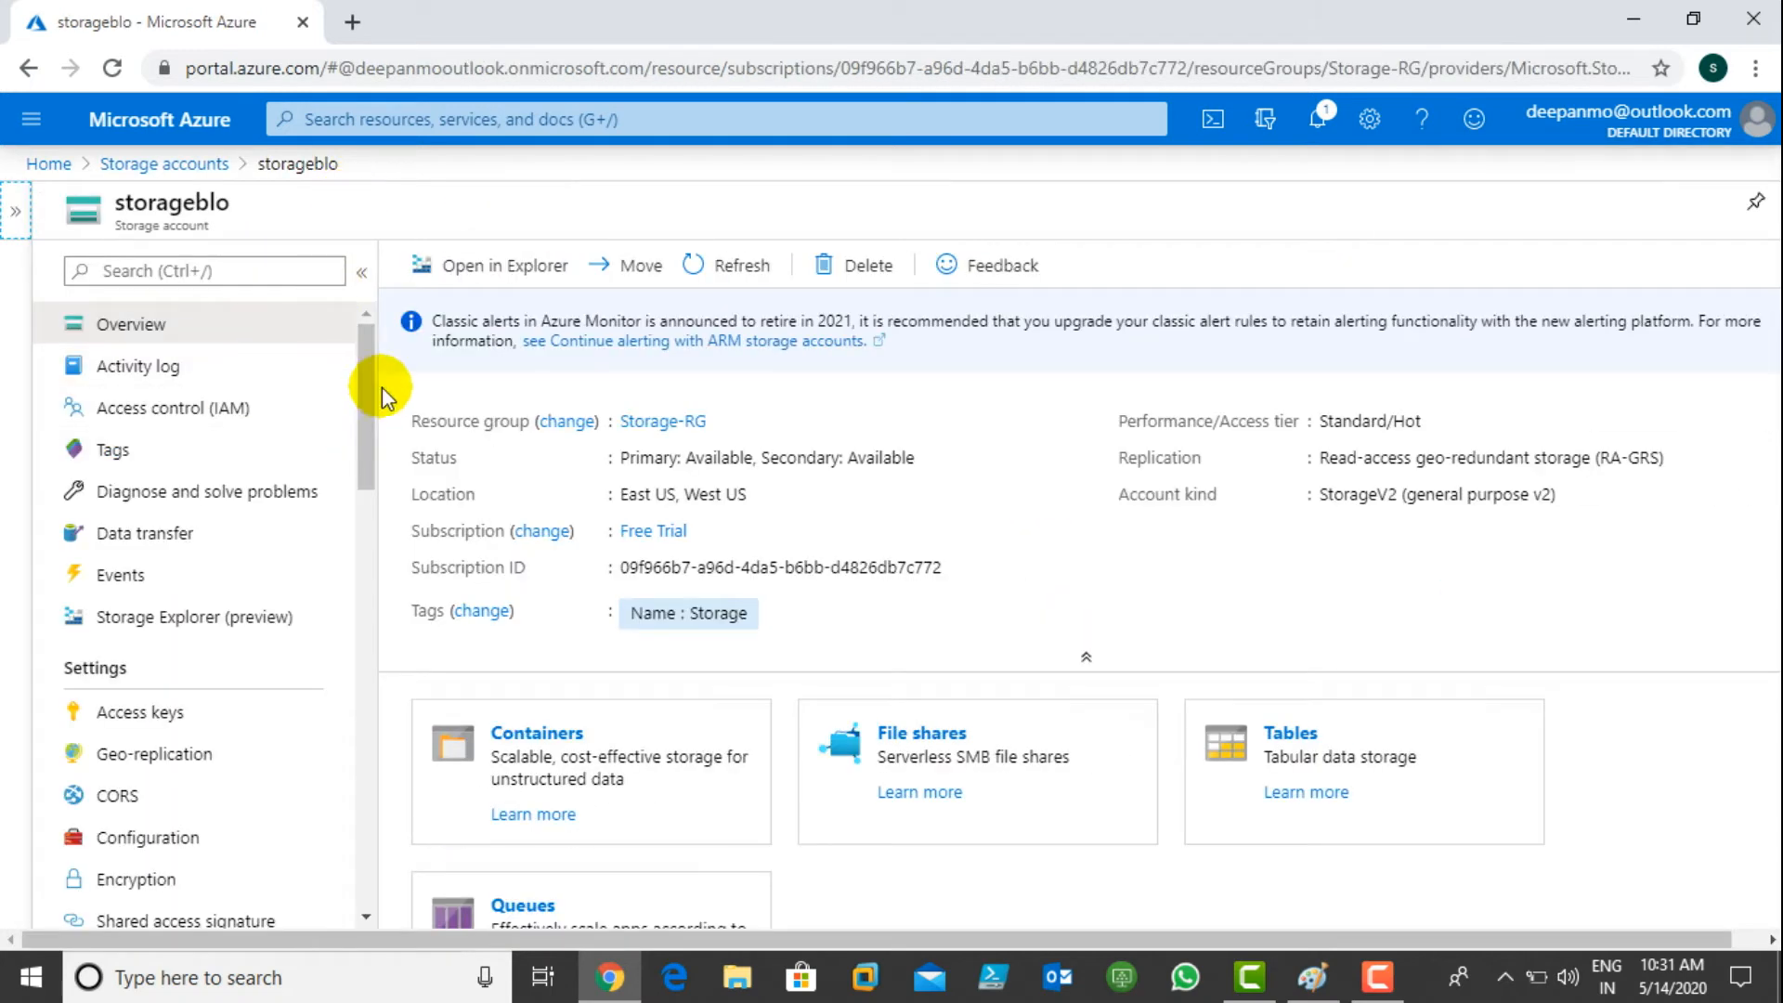
left_click_drag(366, 387, 370, 487)
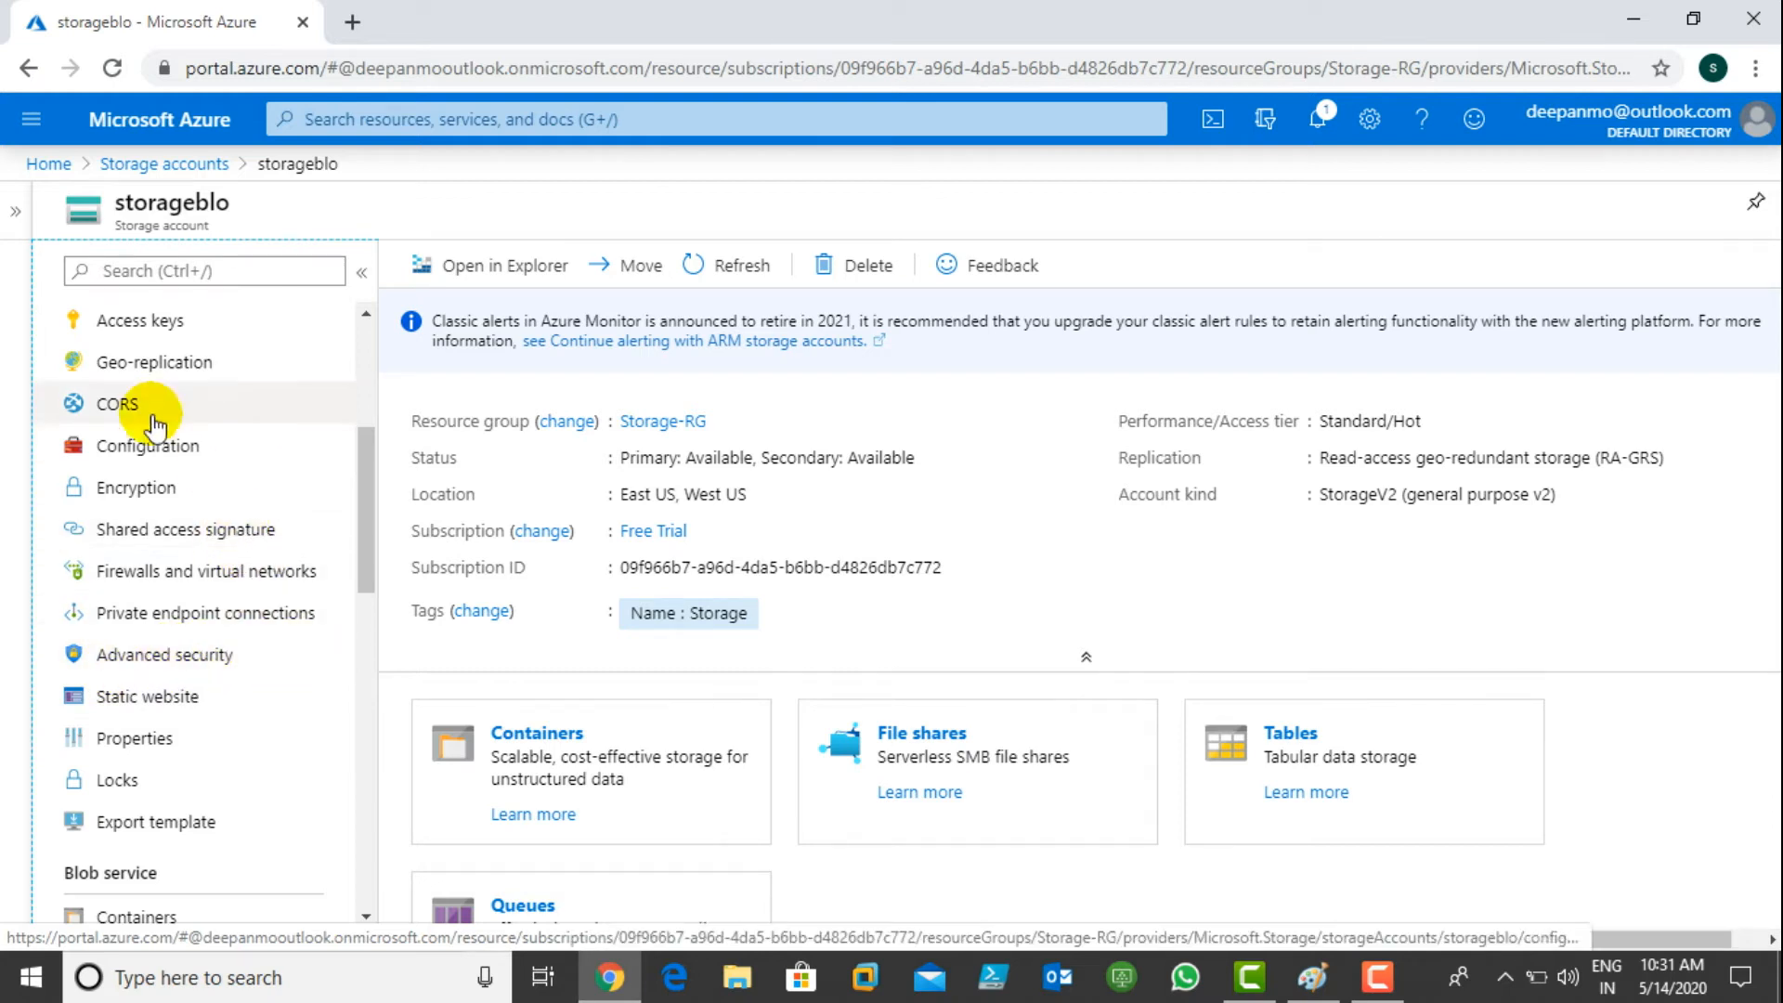
left_click(146, 327)
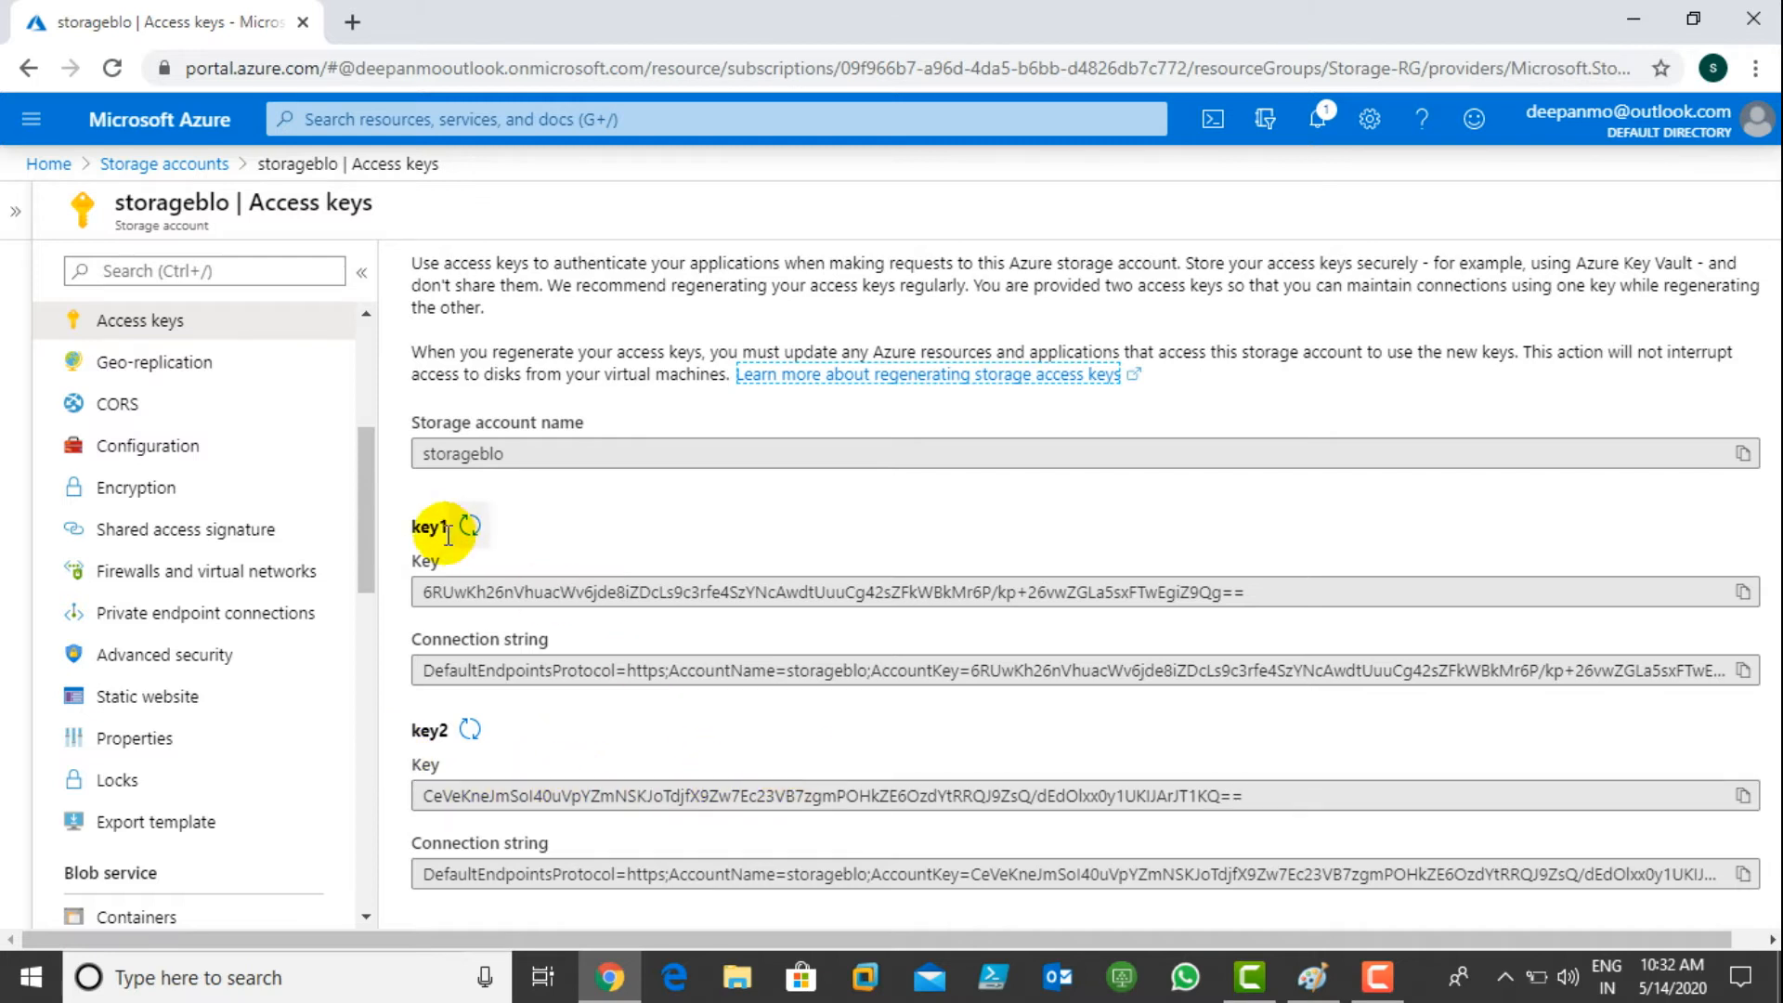
- Regenerate the access key key1 of the storageblo account
left_click_drag(495, 591, 1248, 595)
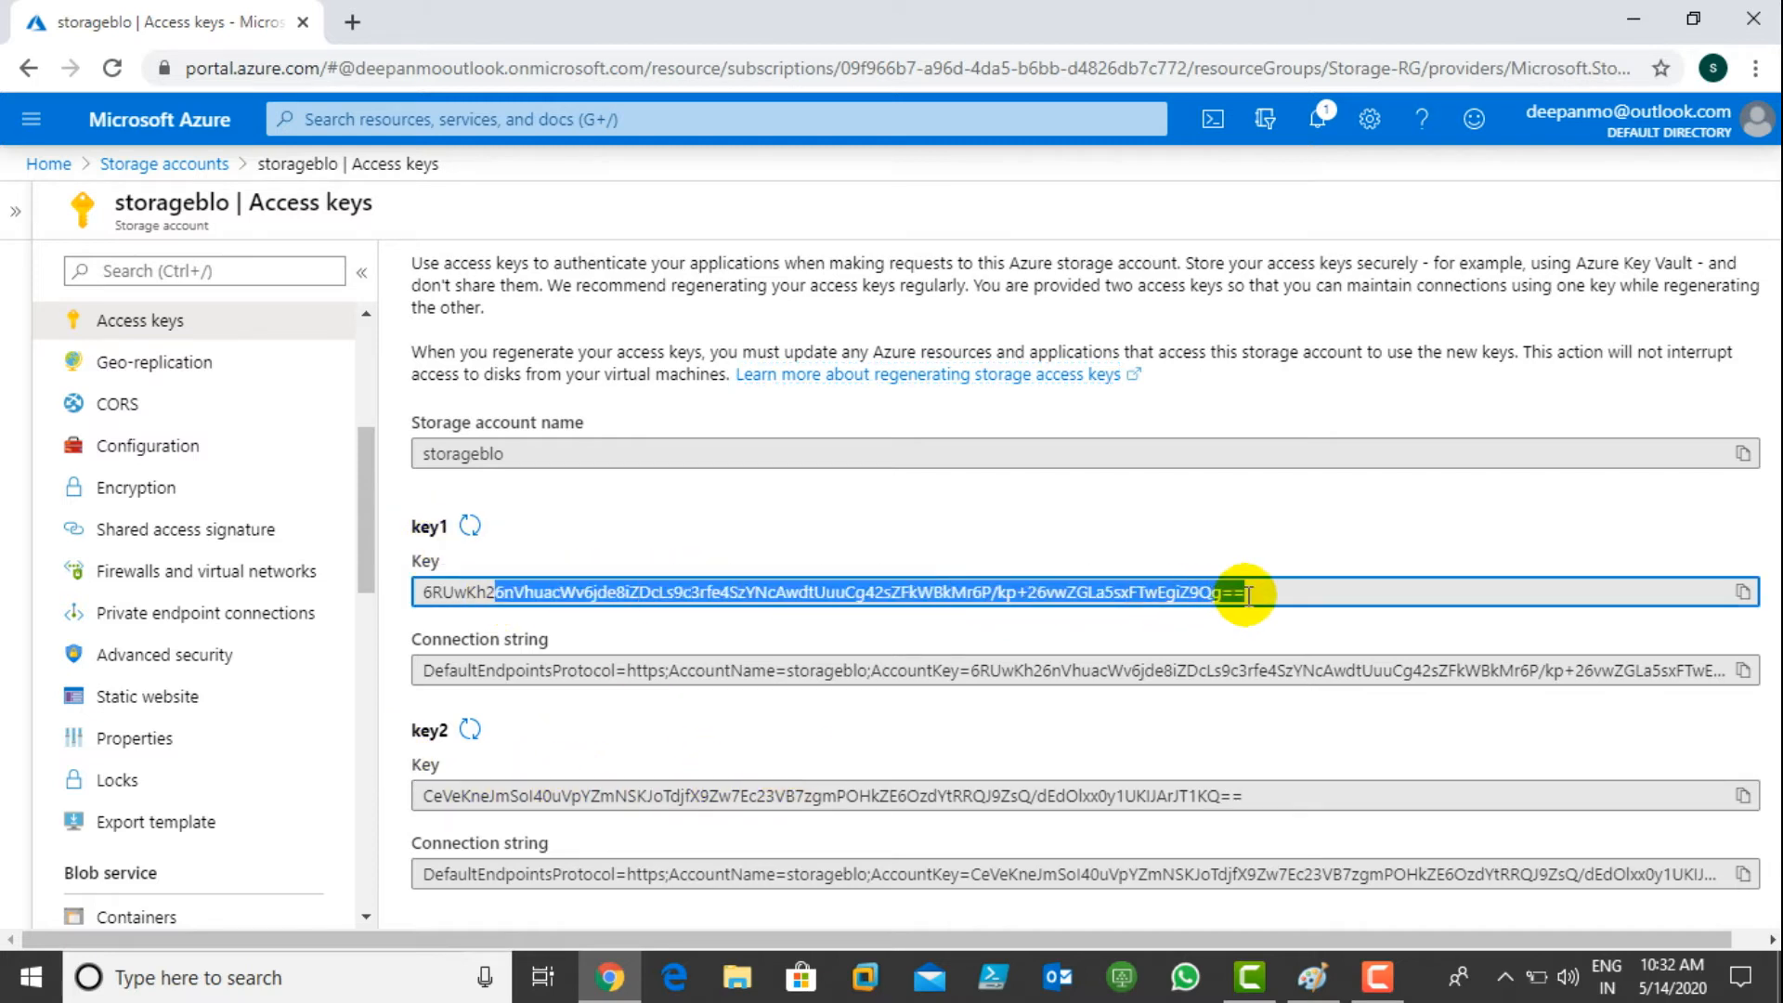
left_click(1254, 594)
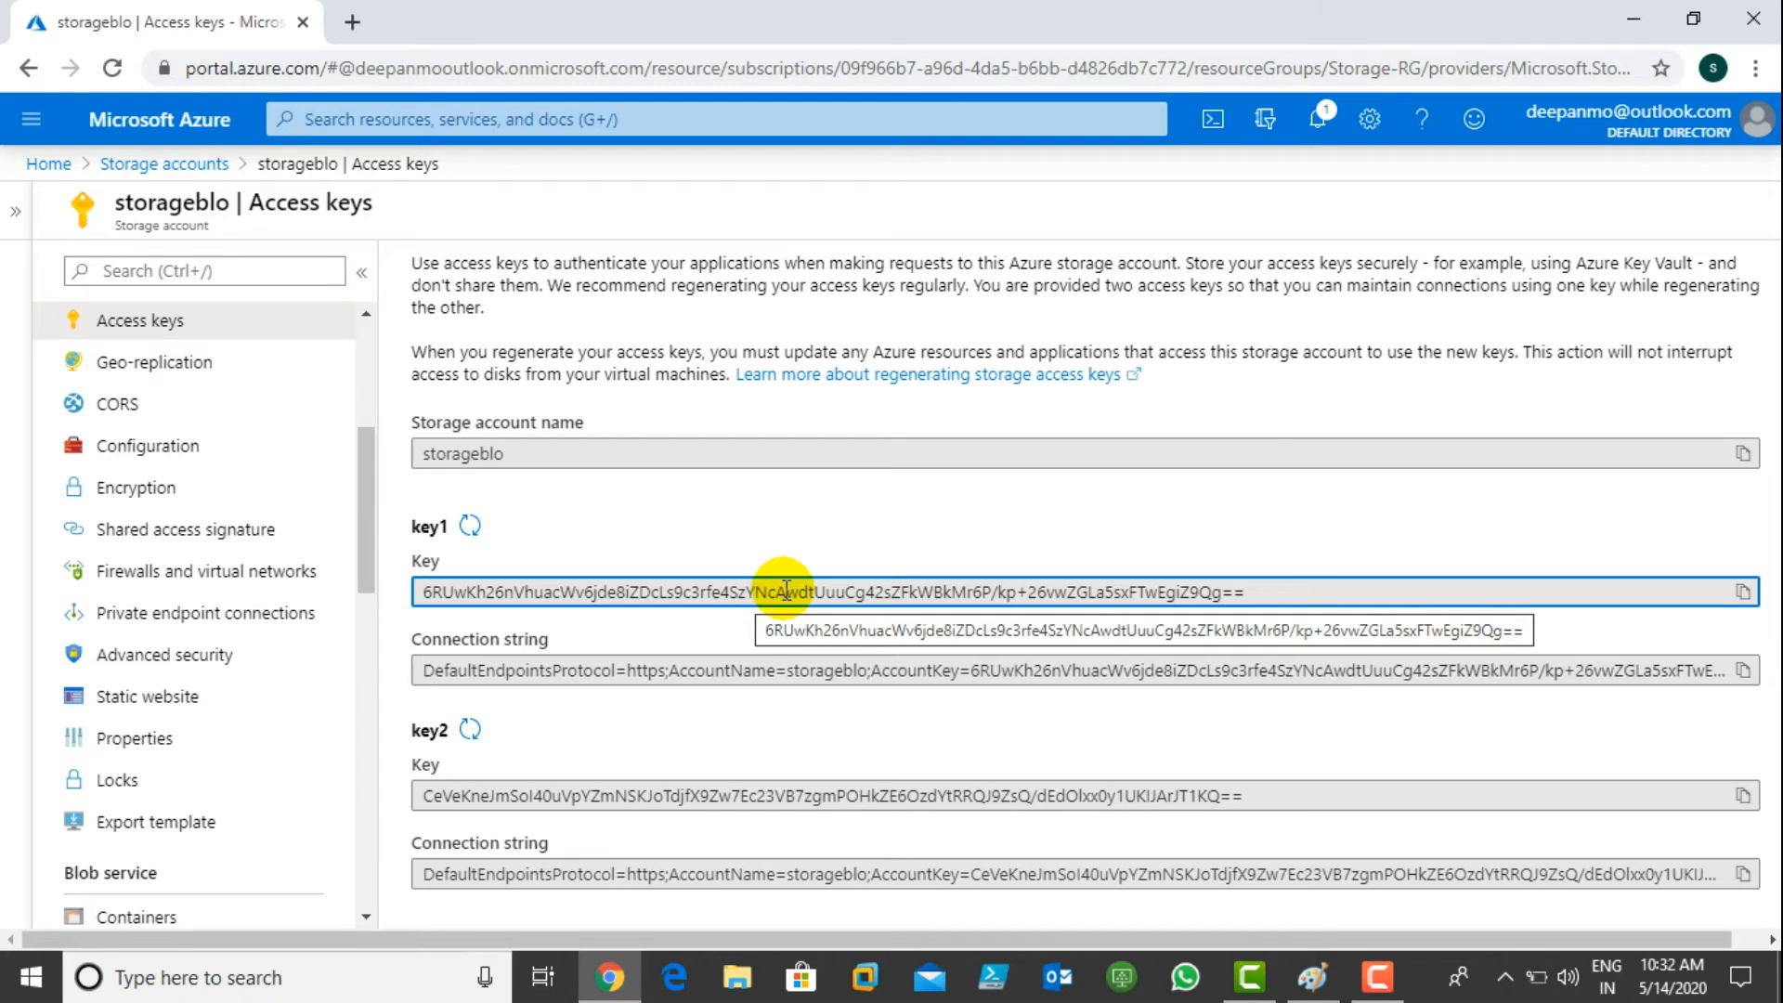
left_click(470, 527)
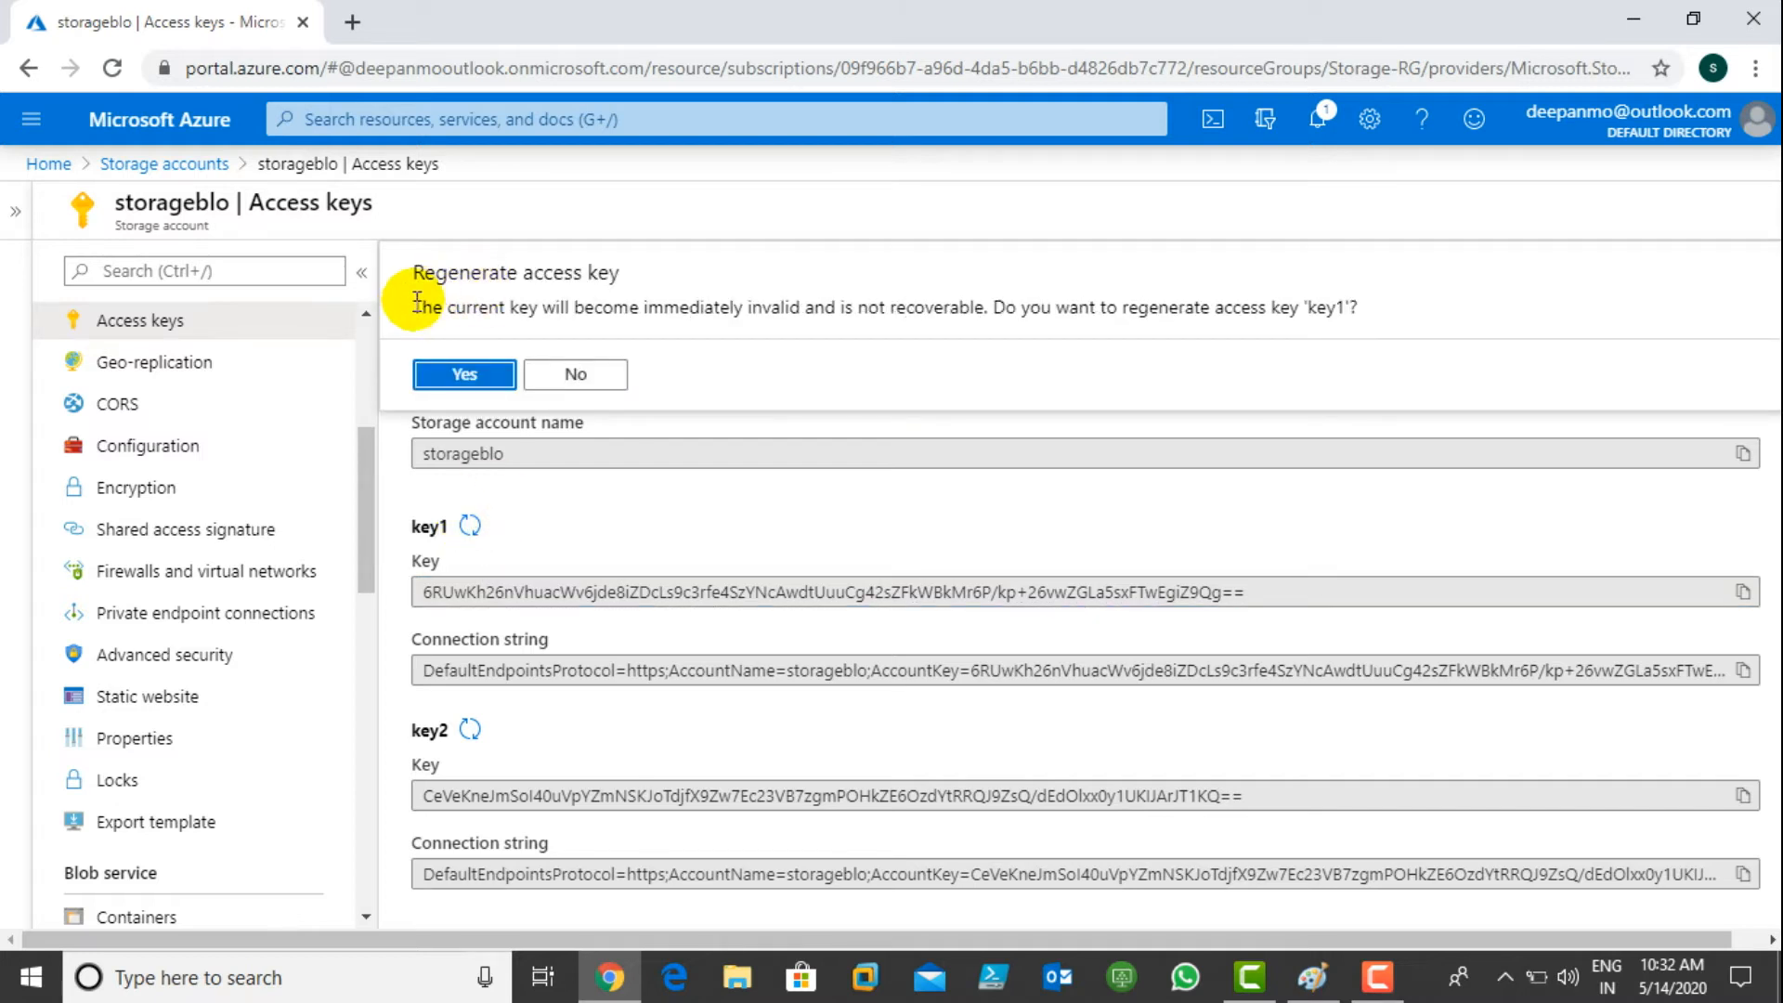
left_click(472, 374)
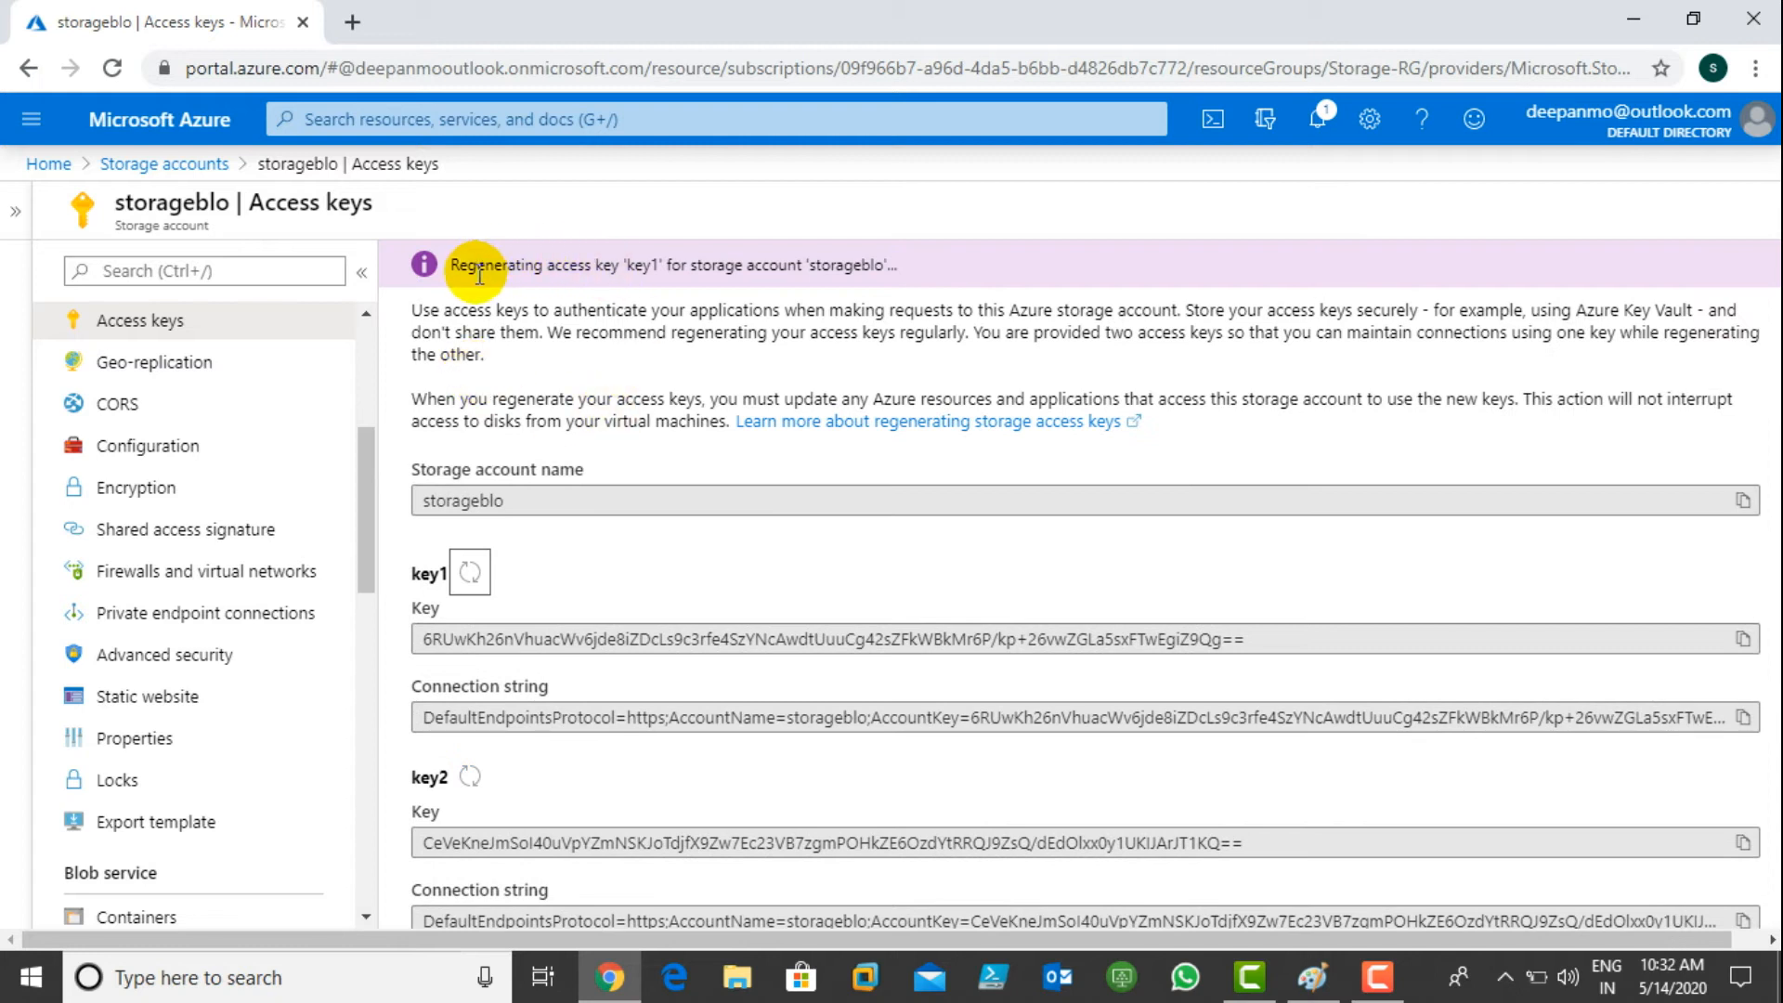
- Examine the regenerated key1 value and the other access key details of storageblo
left_click(418, 639)
left_click_drag(418, 639, 740, 639)
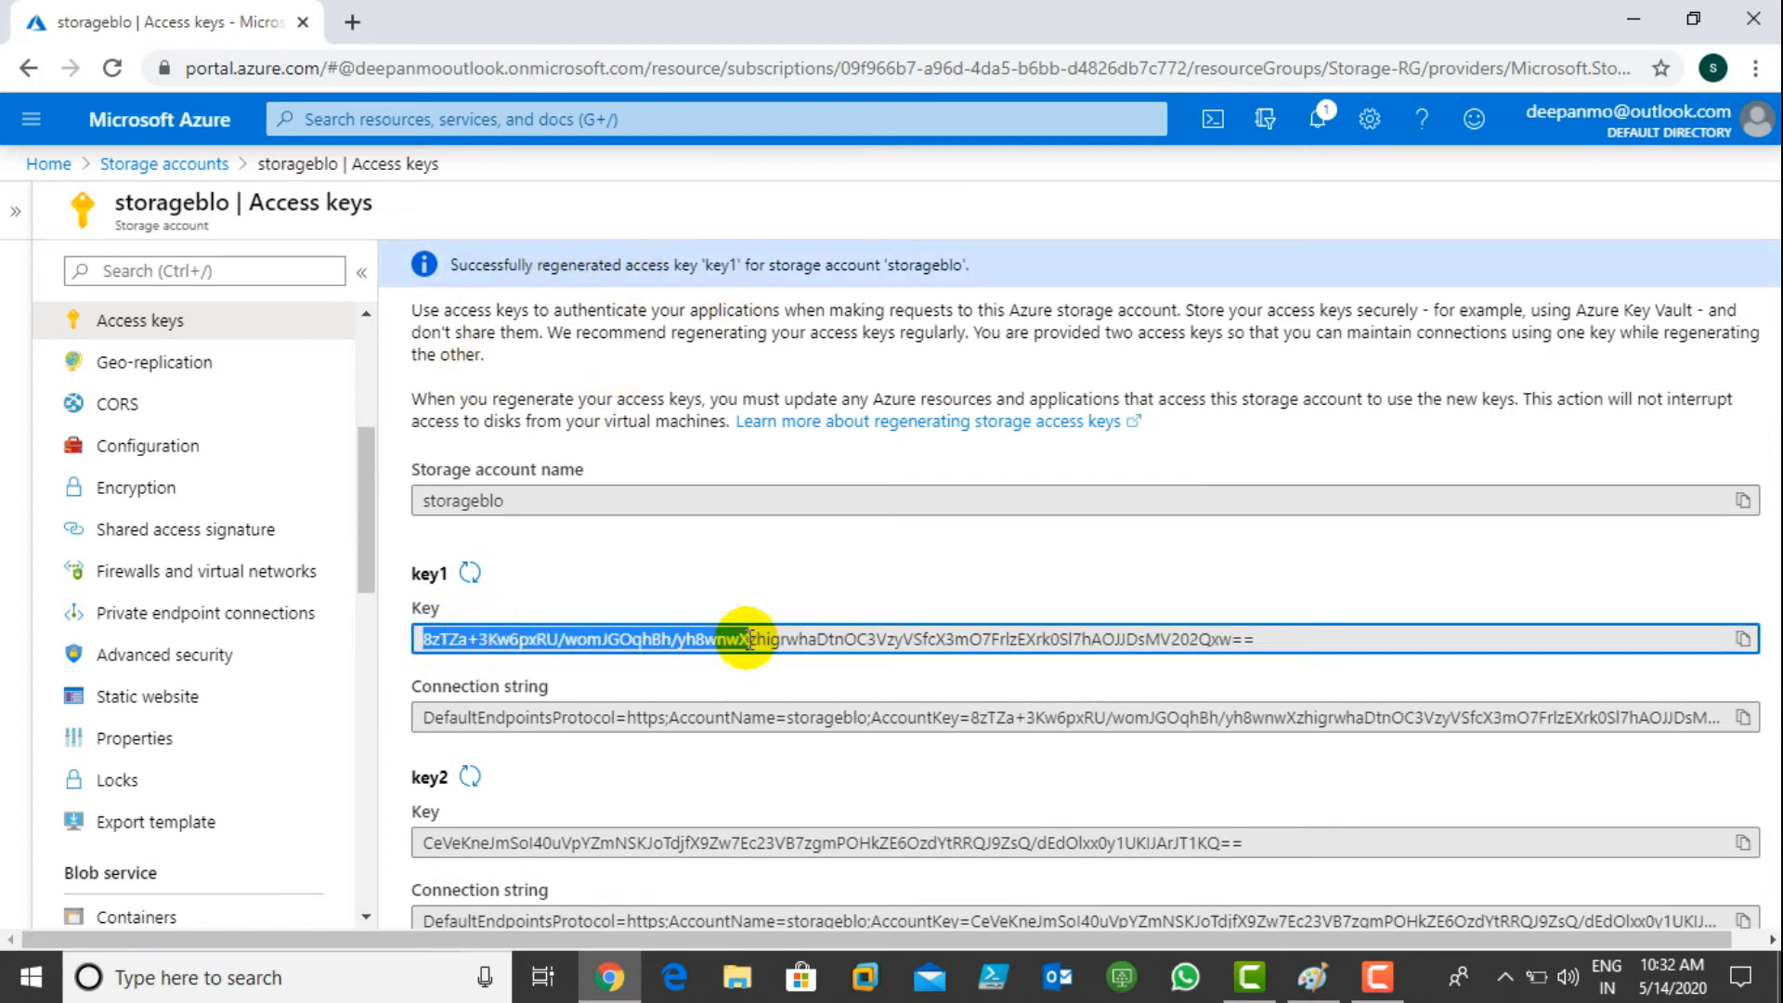
left_click(733, 548)
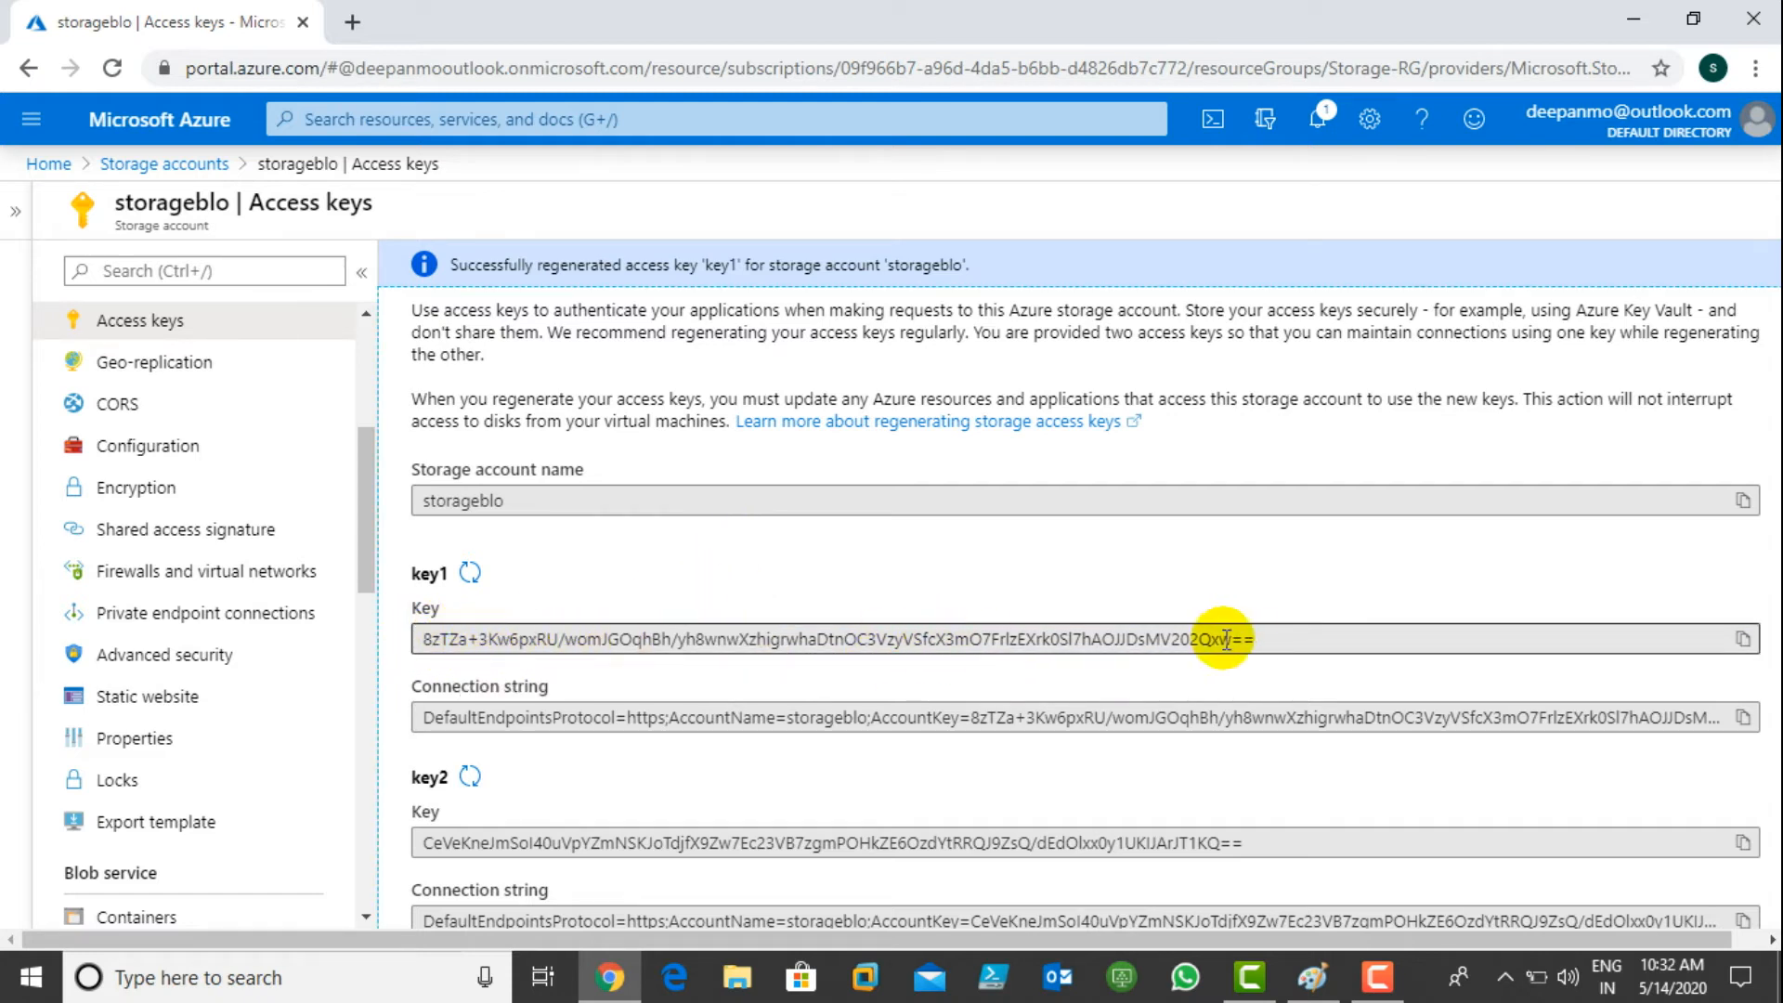
left_click_drag(1279, 637, 546, 650)
left_click(662, 600)
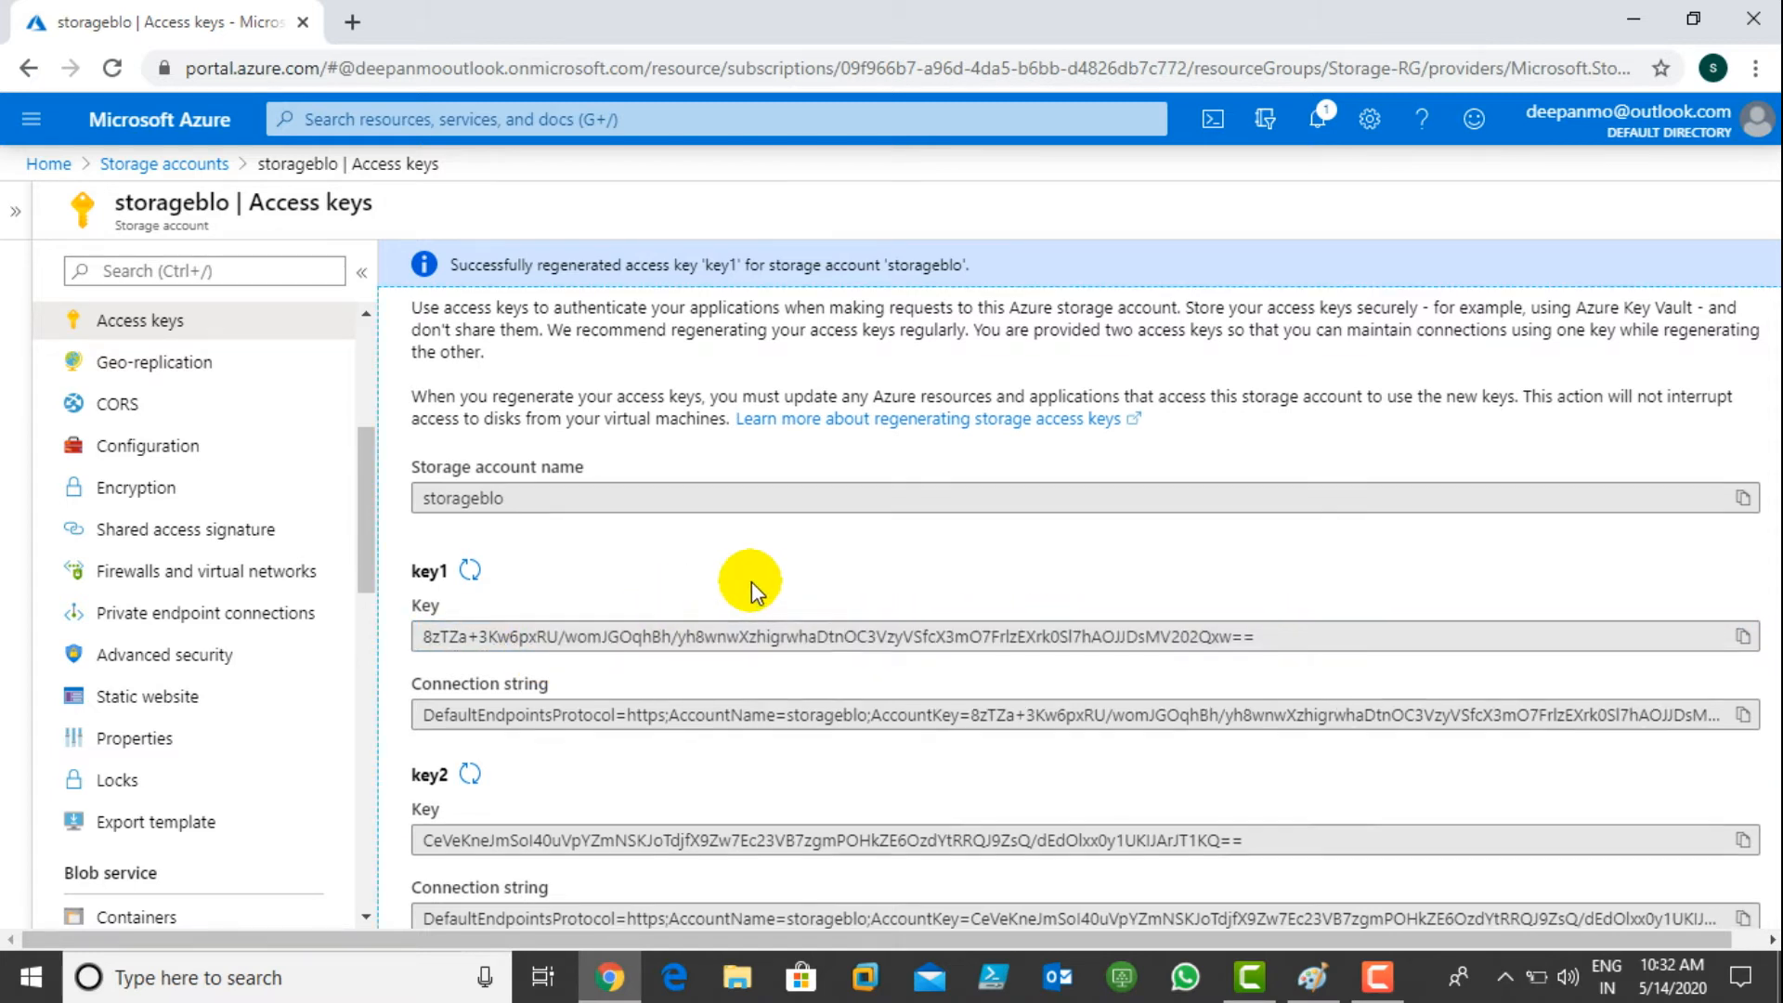
scroll(750, 581, "down", 1)
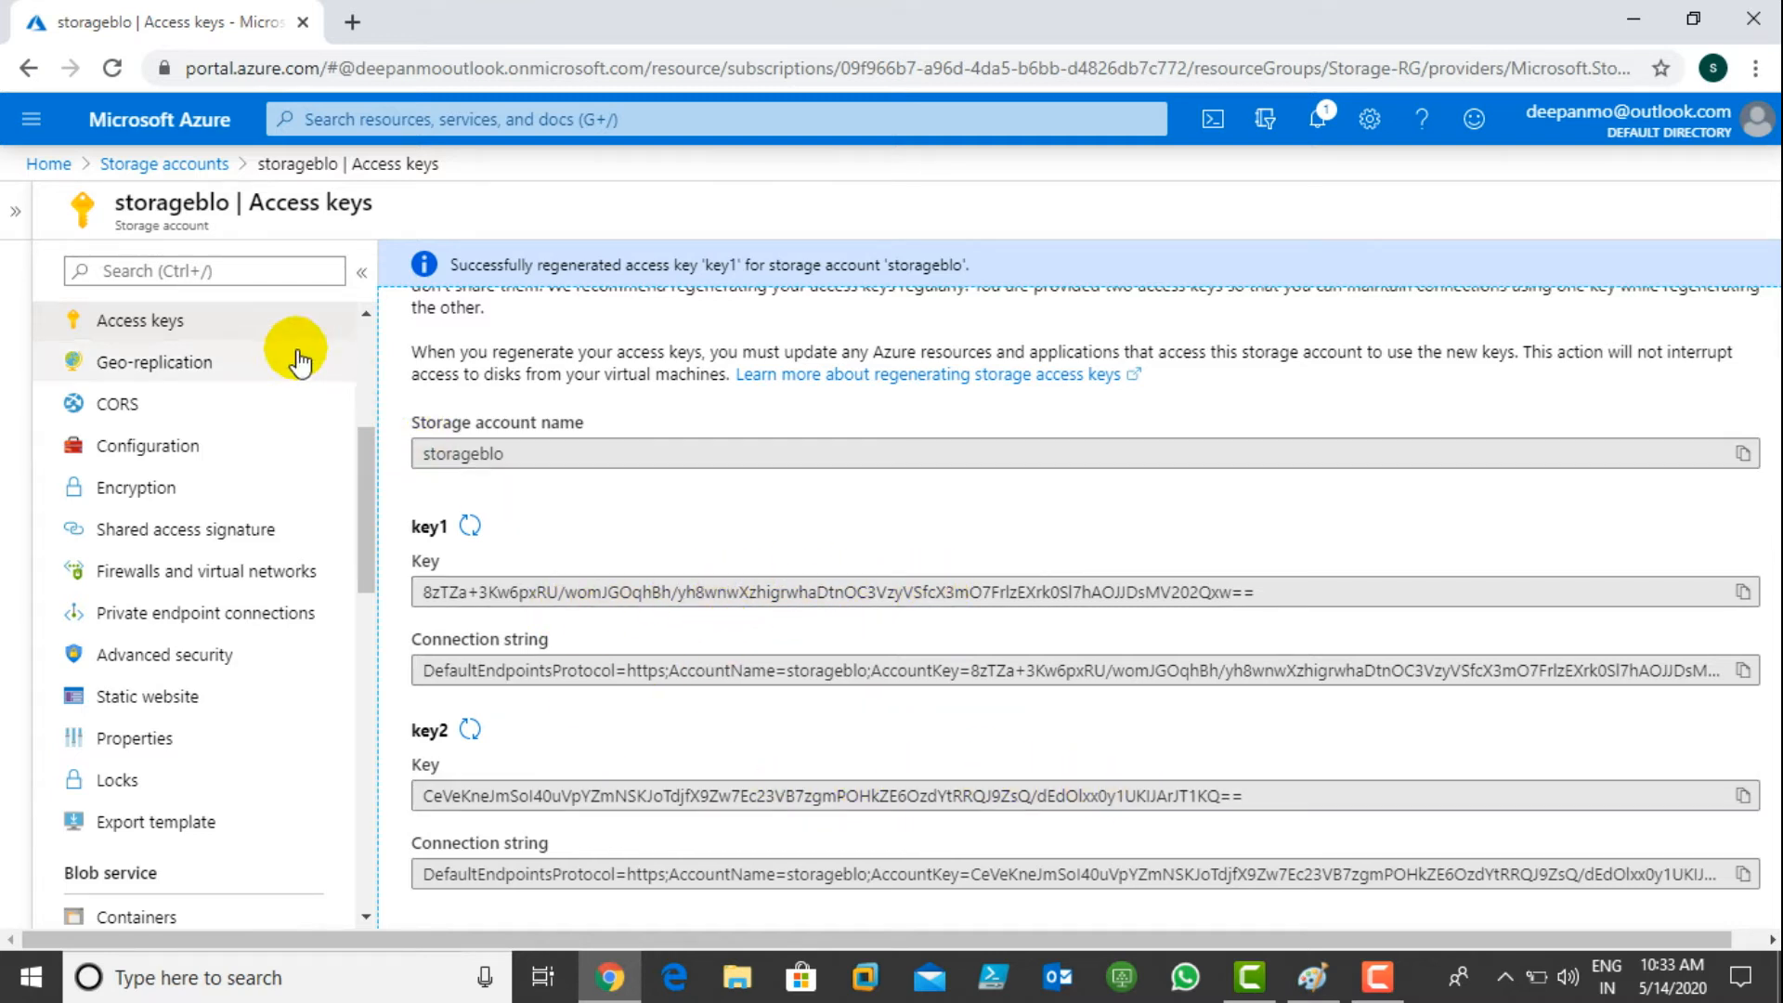
- Choose Customer-managed keys as storageblo's encryption type and open the selection of a key vault and key
left_click(128, 492)
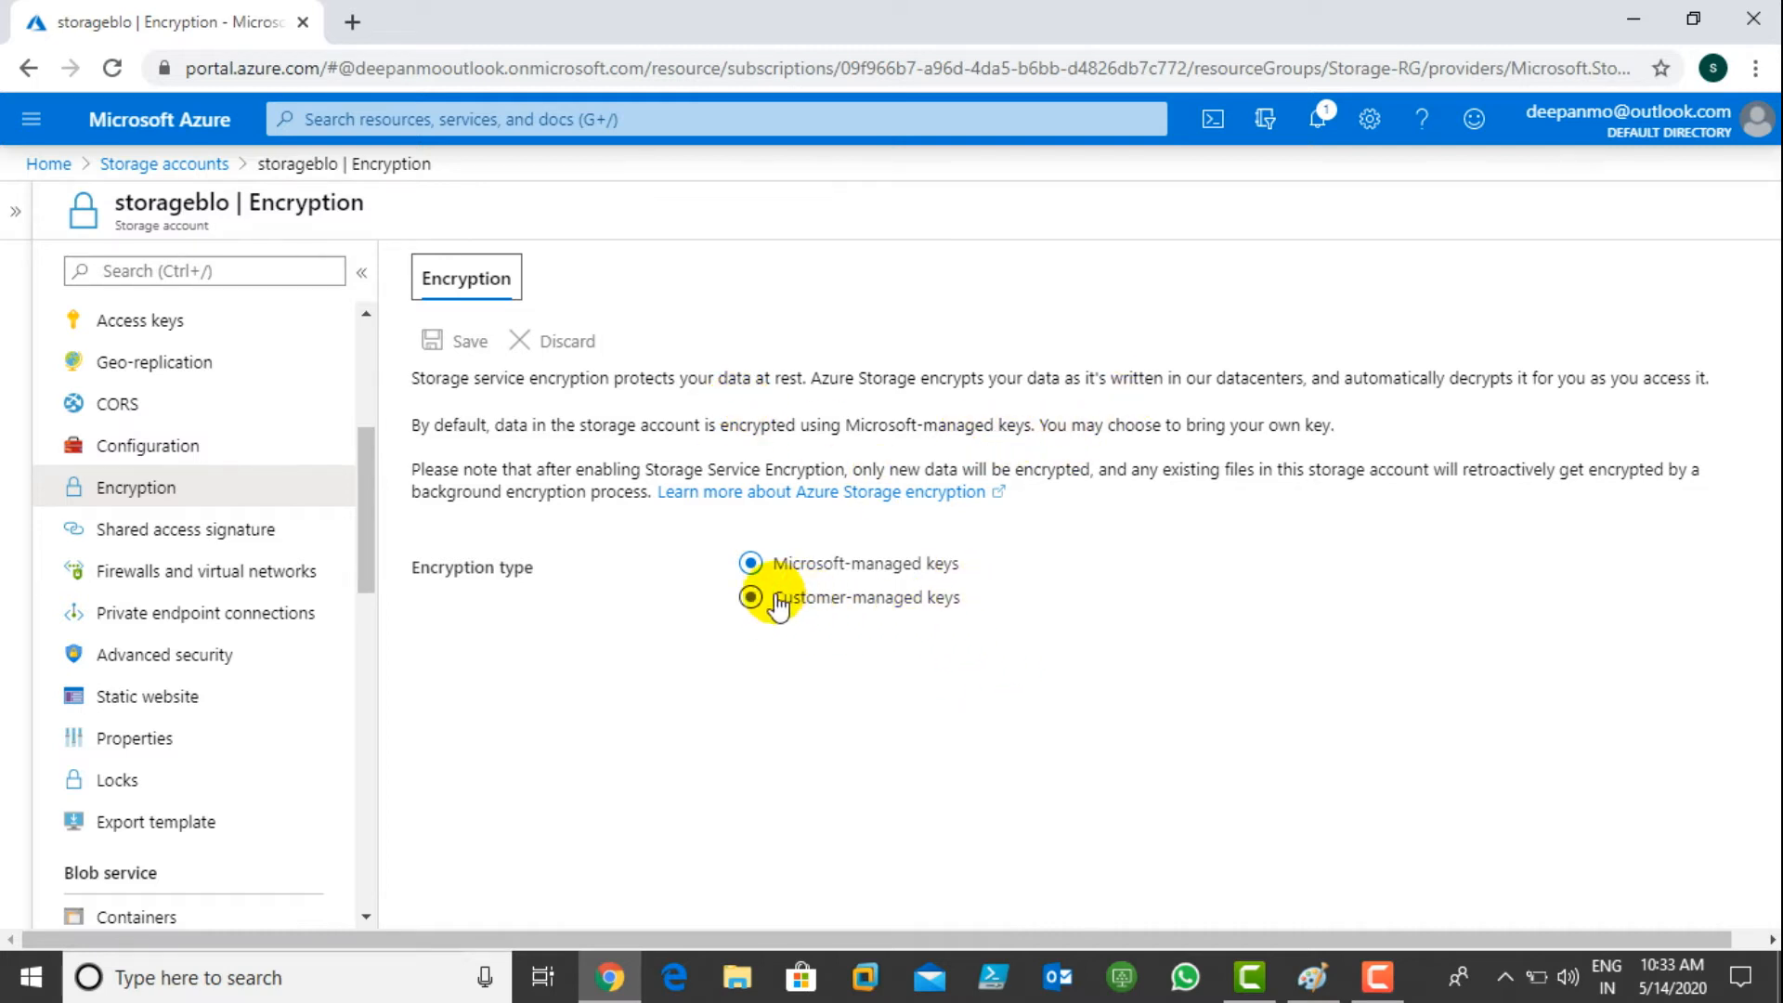
left_click(749, 598)
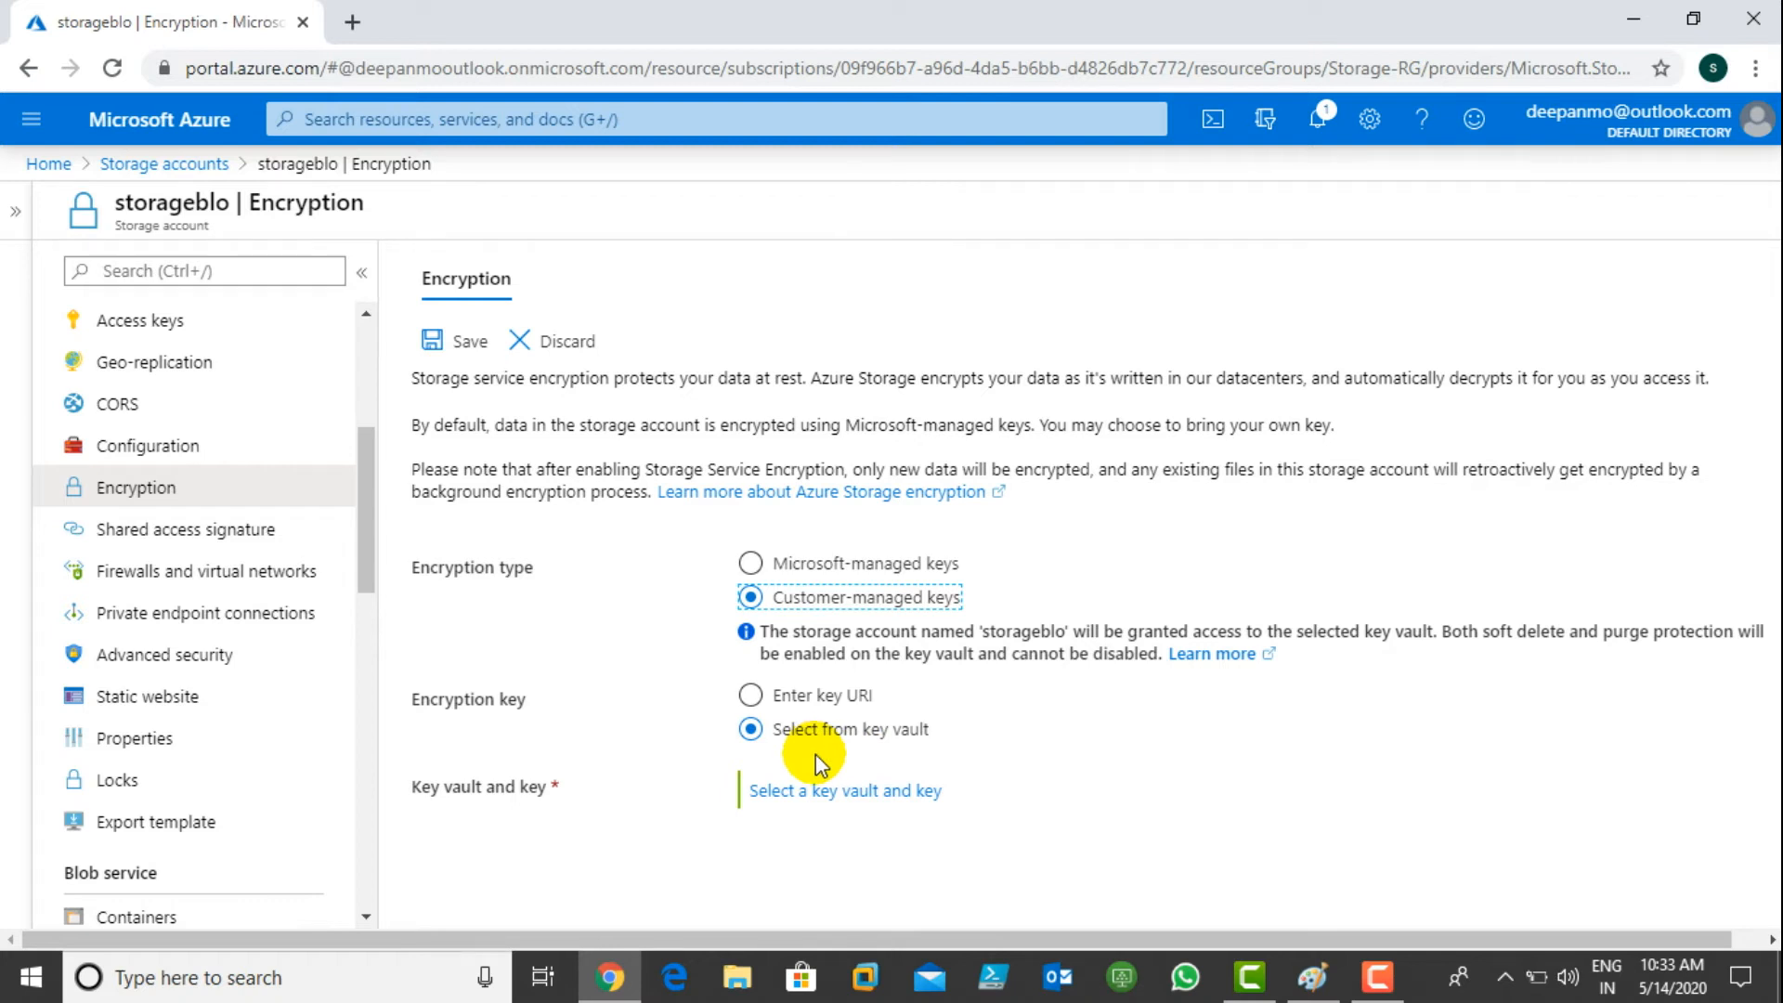
left_click(844, 791)
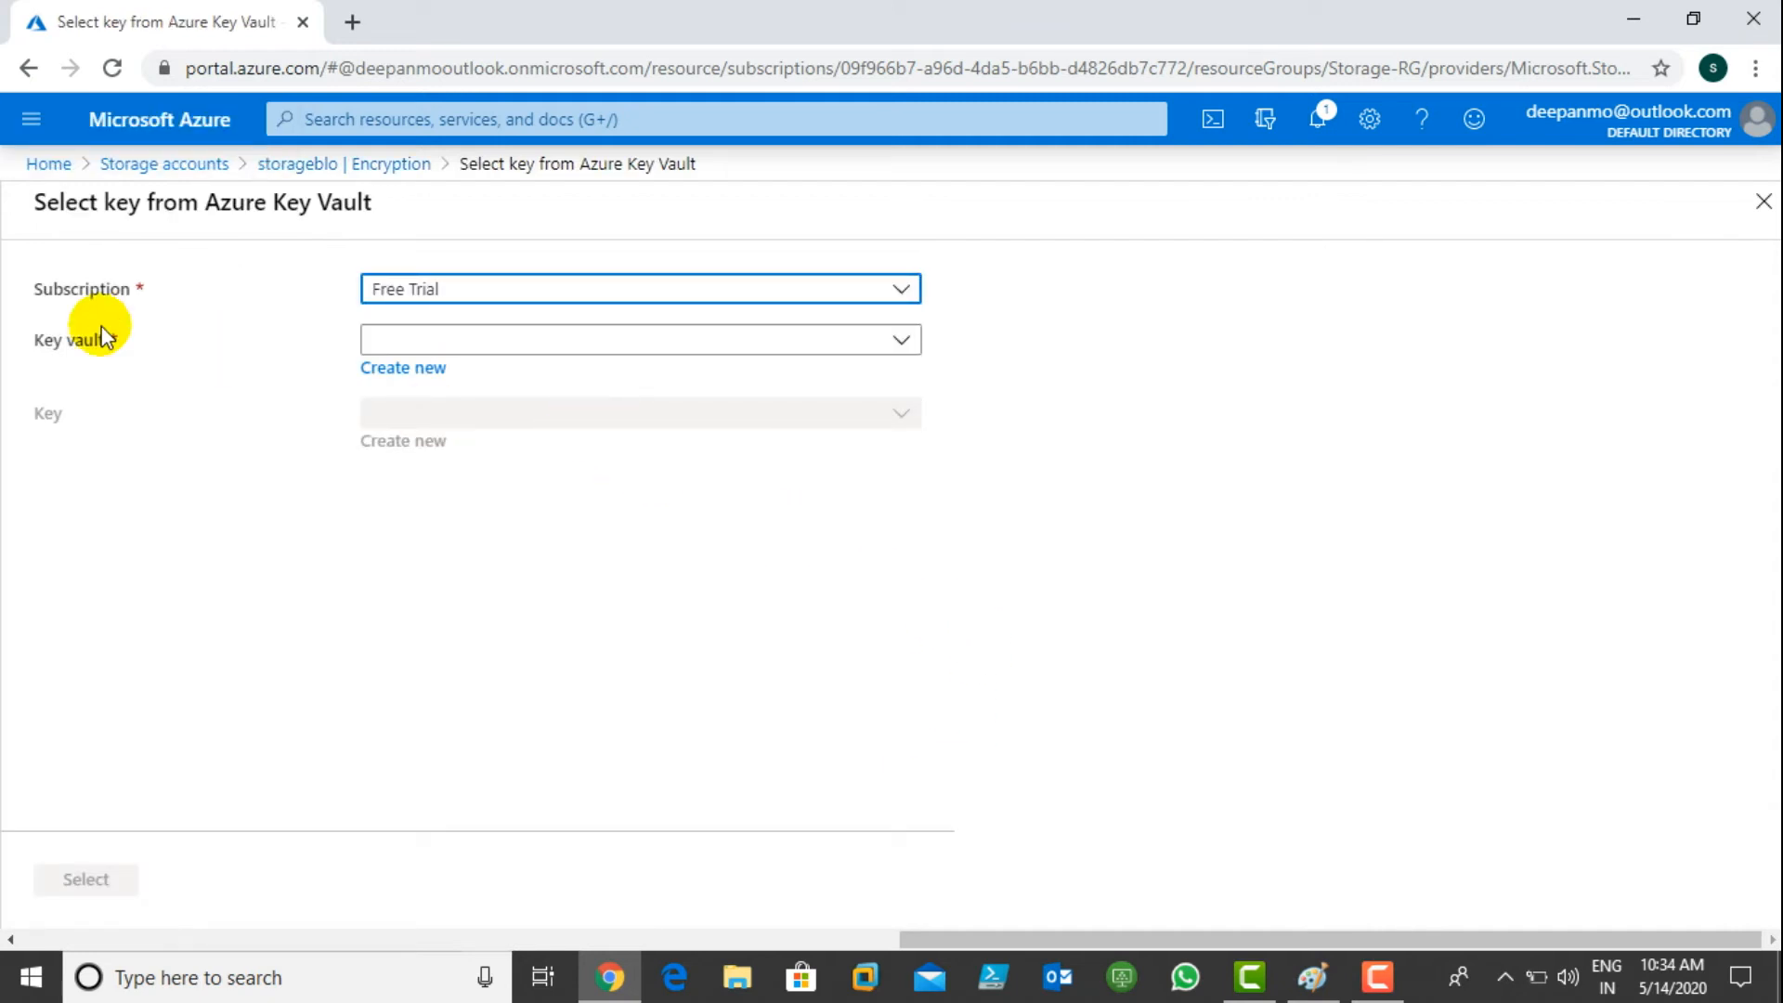
- Start creating a new key vault in the Storage-RG resource group and name it vault56
left_click(549, 347)
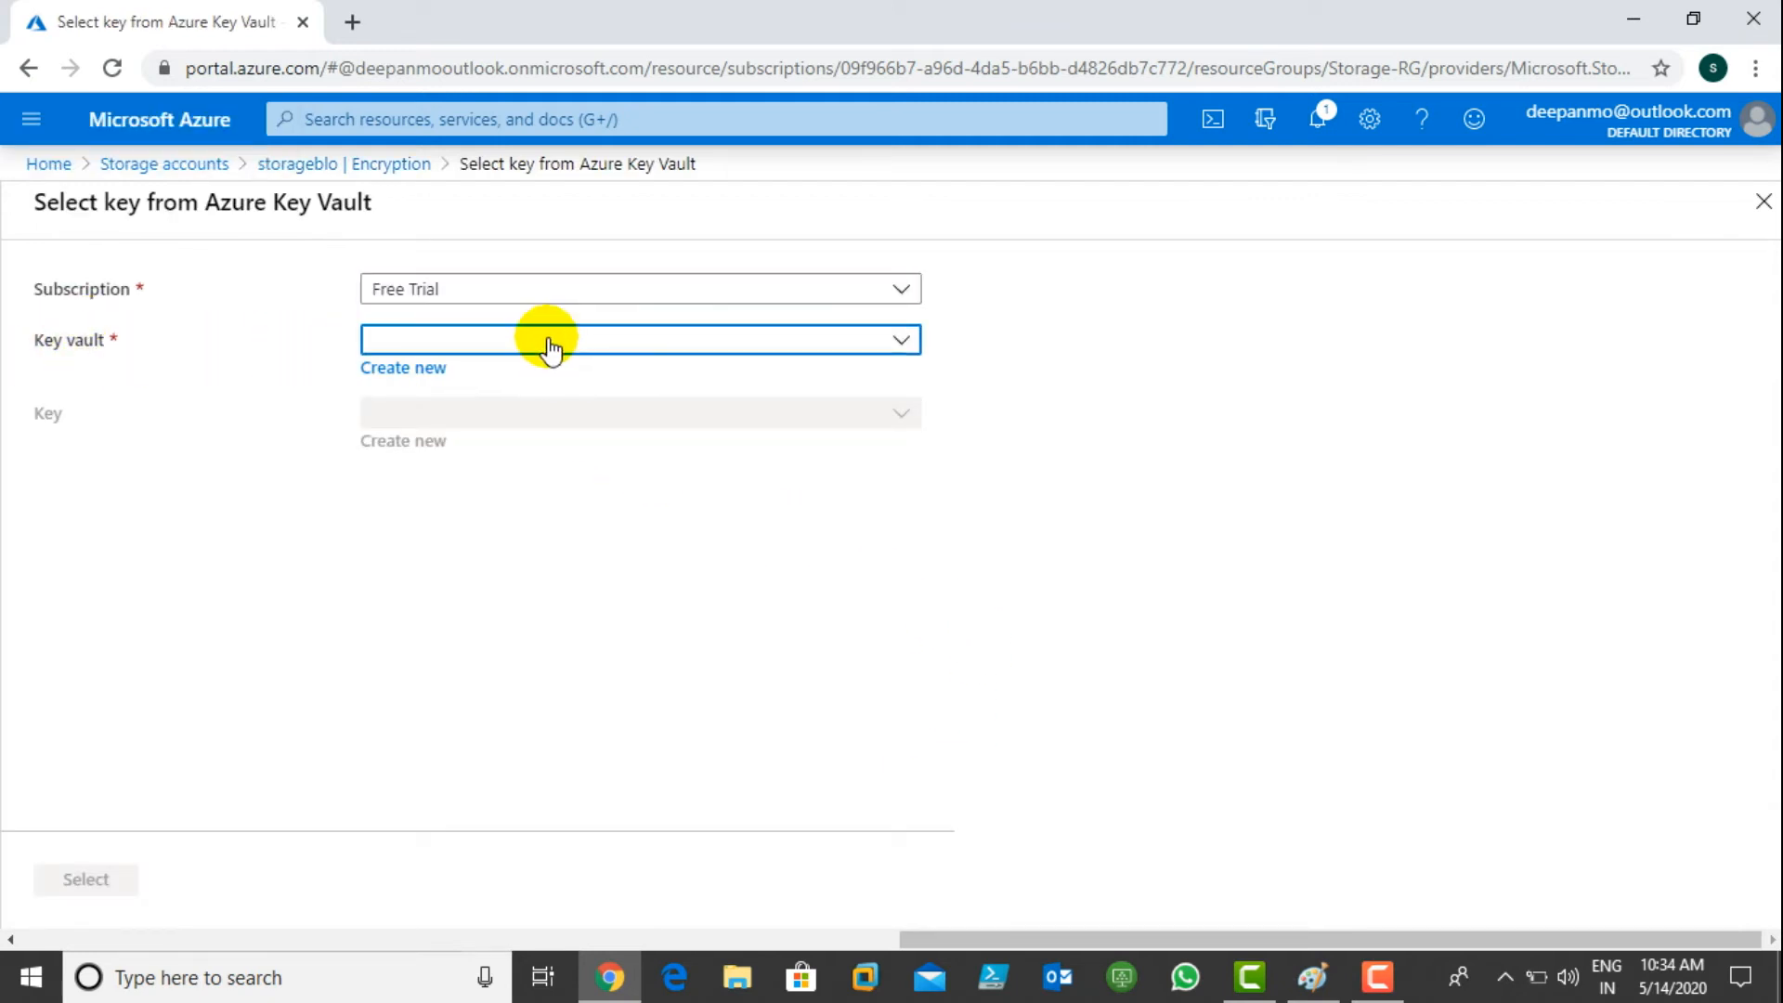
left_click(549, 347)
left_click(396, 369)
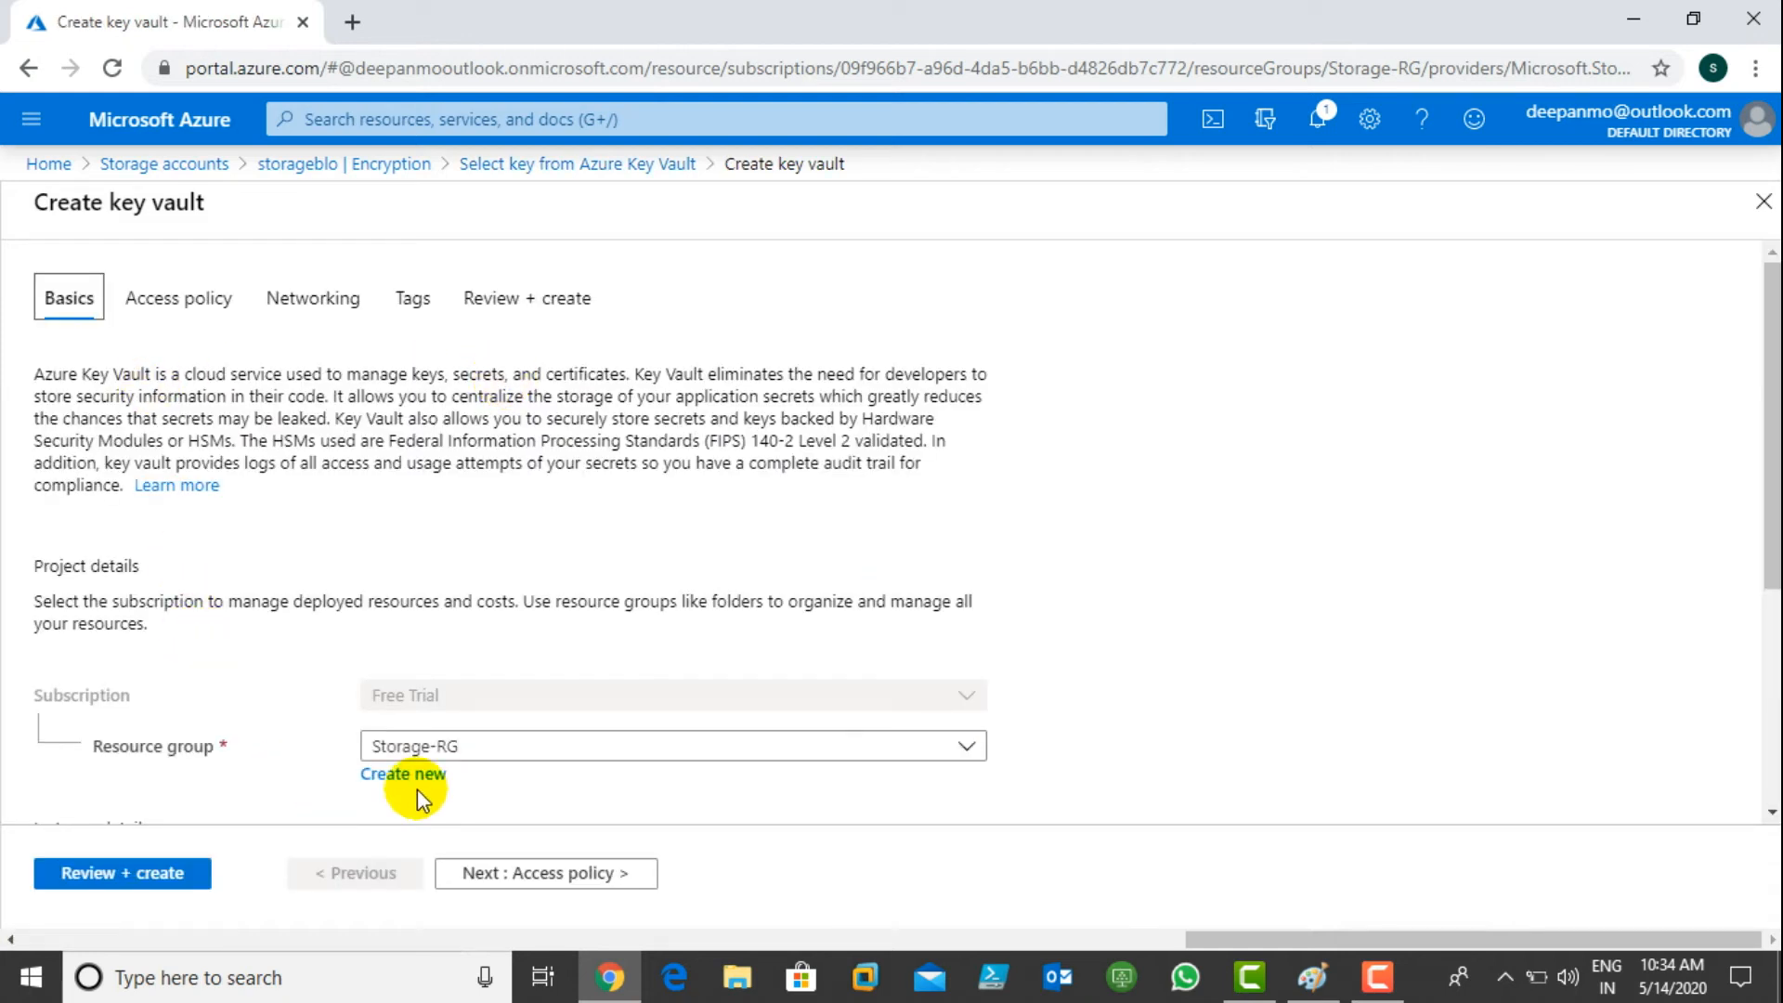
scroll(529, 691, "down", 4)
left_click(477, 484)
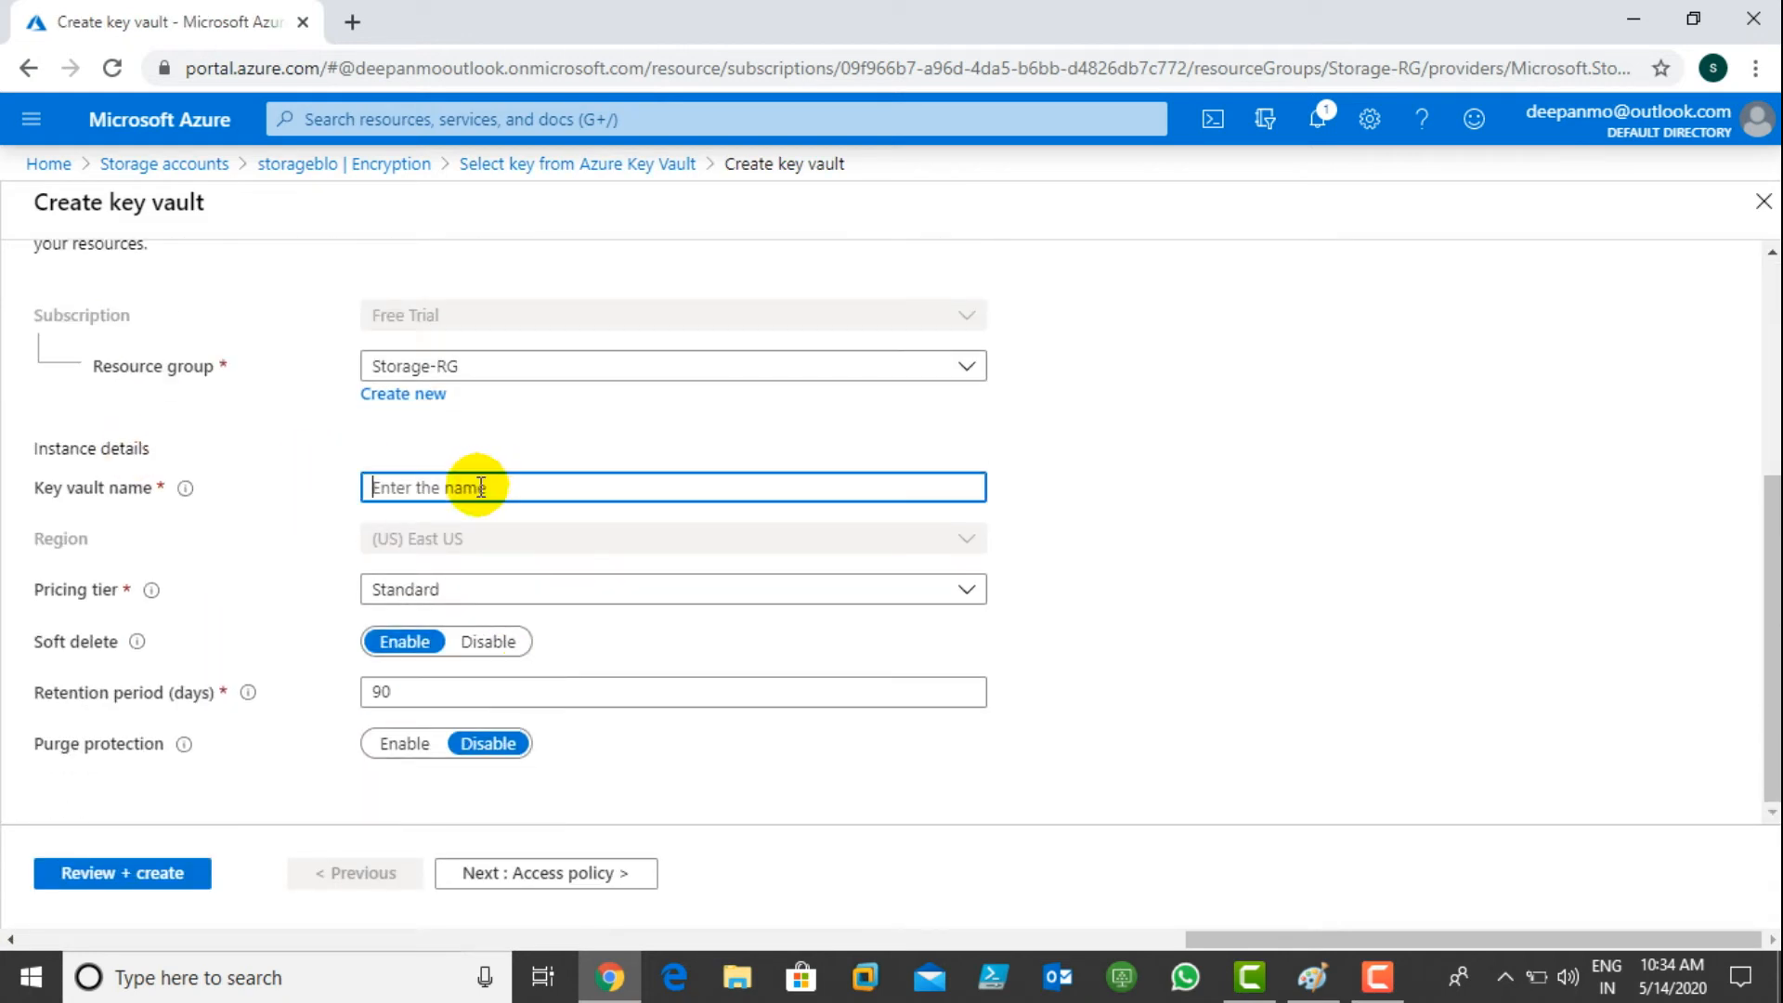
type("V")
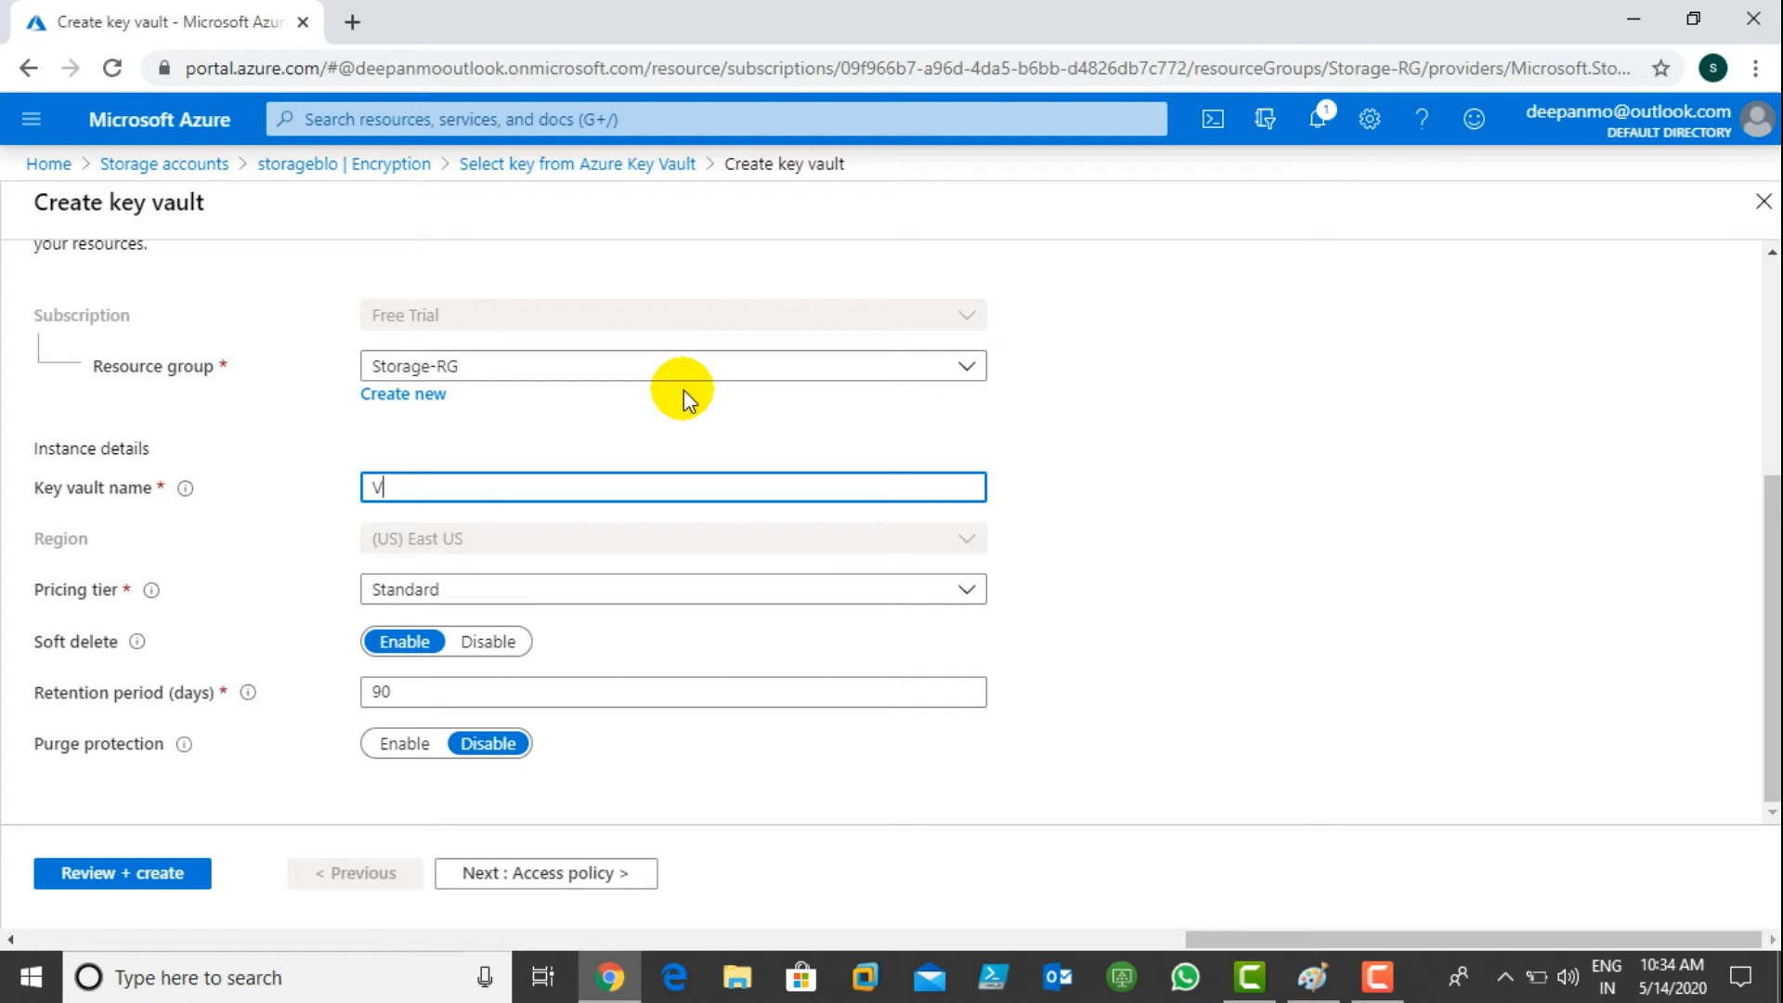
key("BackSpace")
type("vault1")
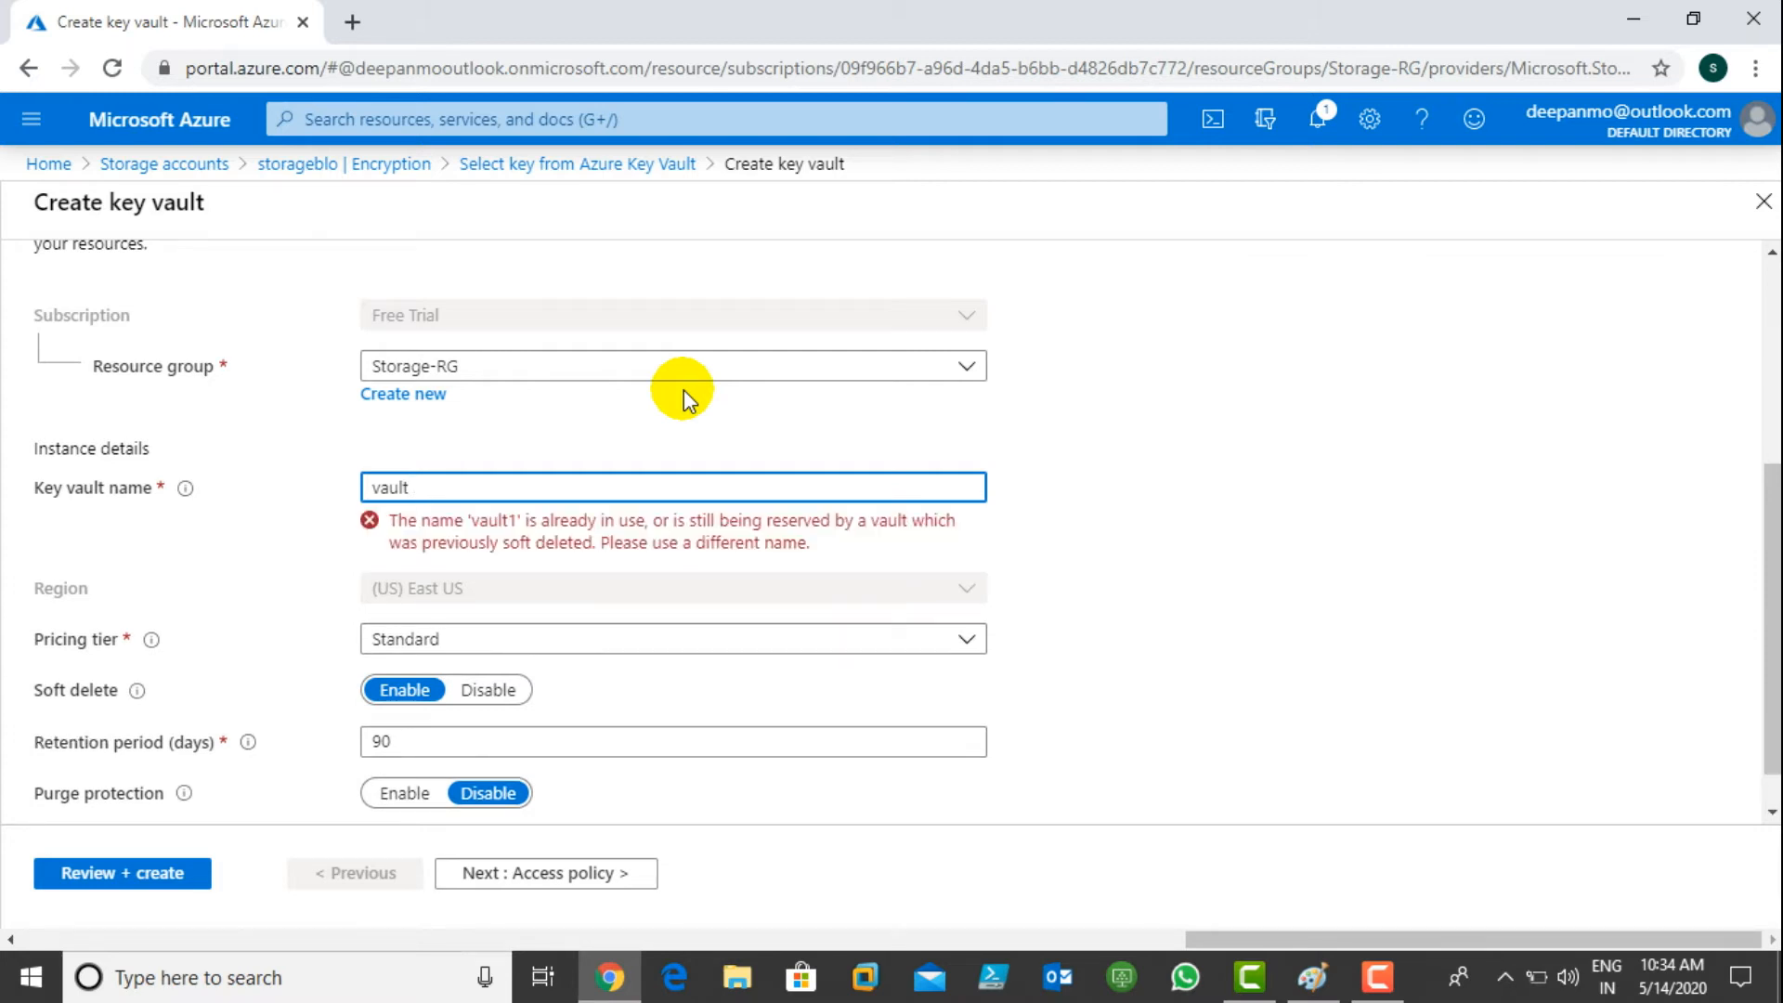
type("56")
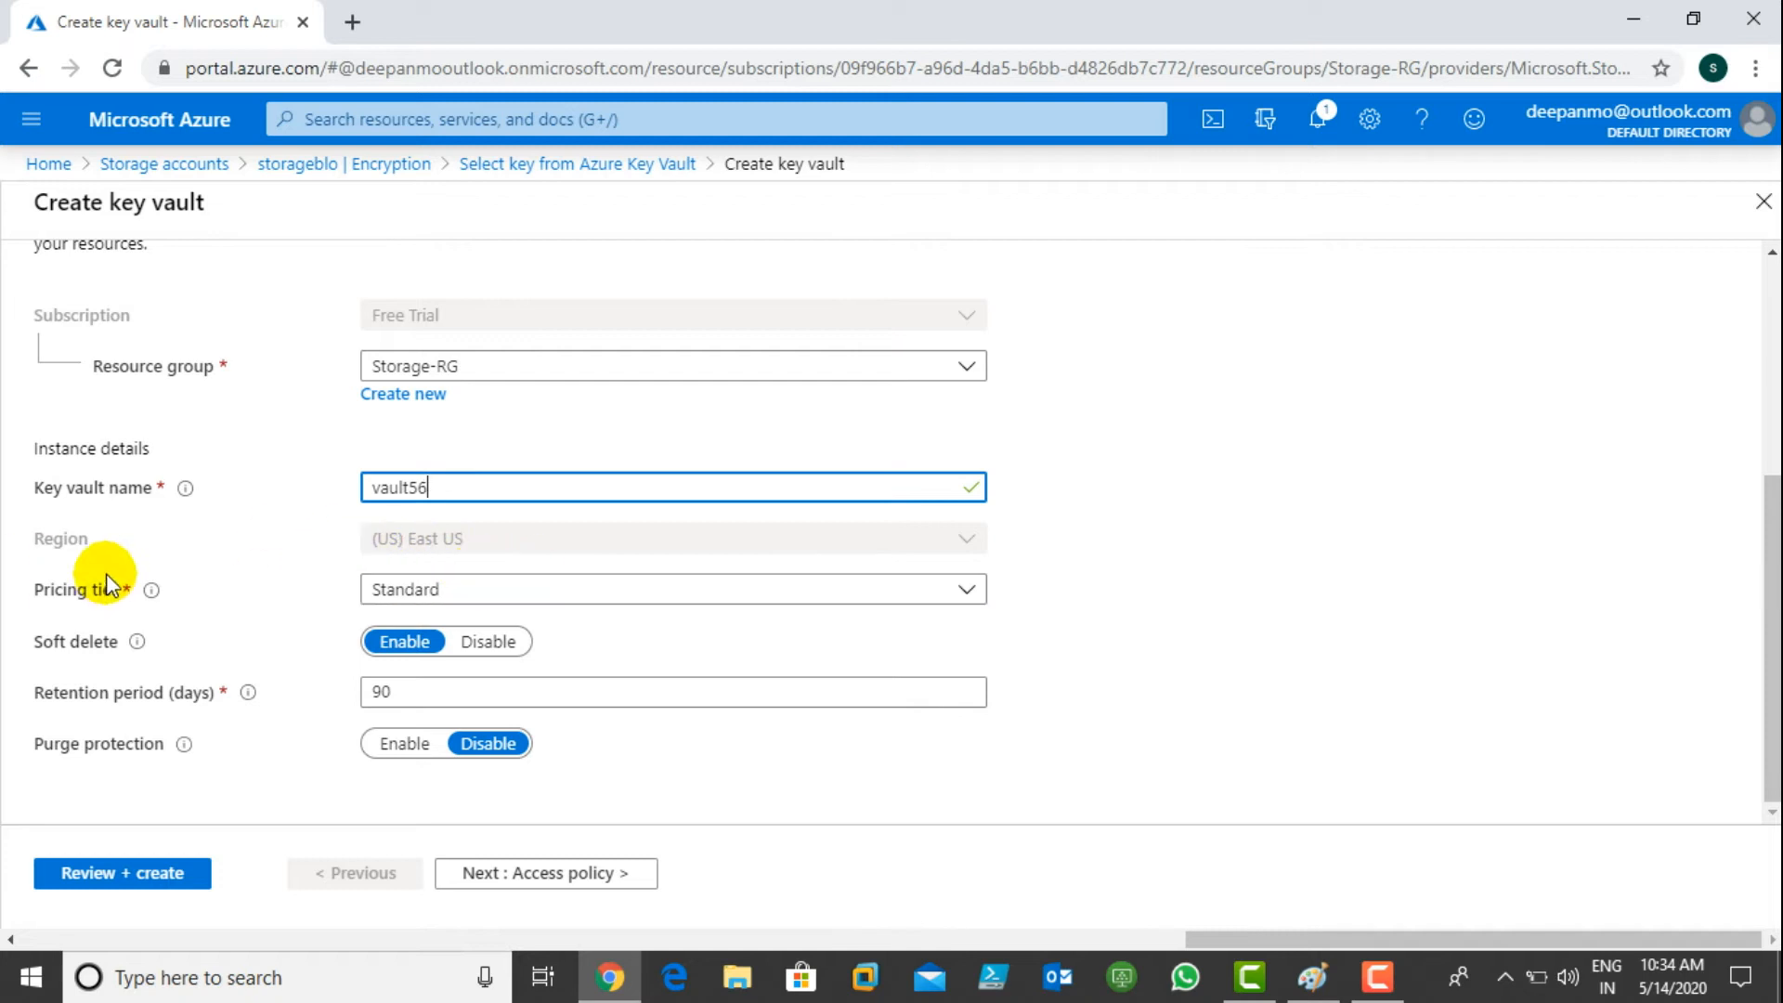
- Keep the key vault's pricing tier at Standard and proceed to its access policy settings
left_click(590, 591)
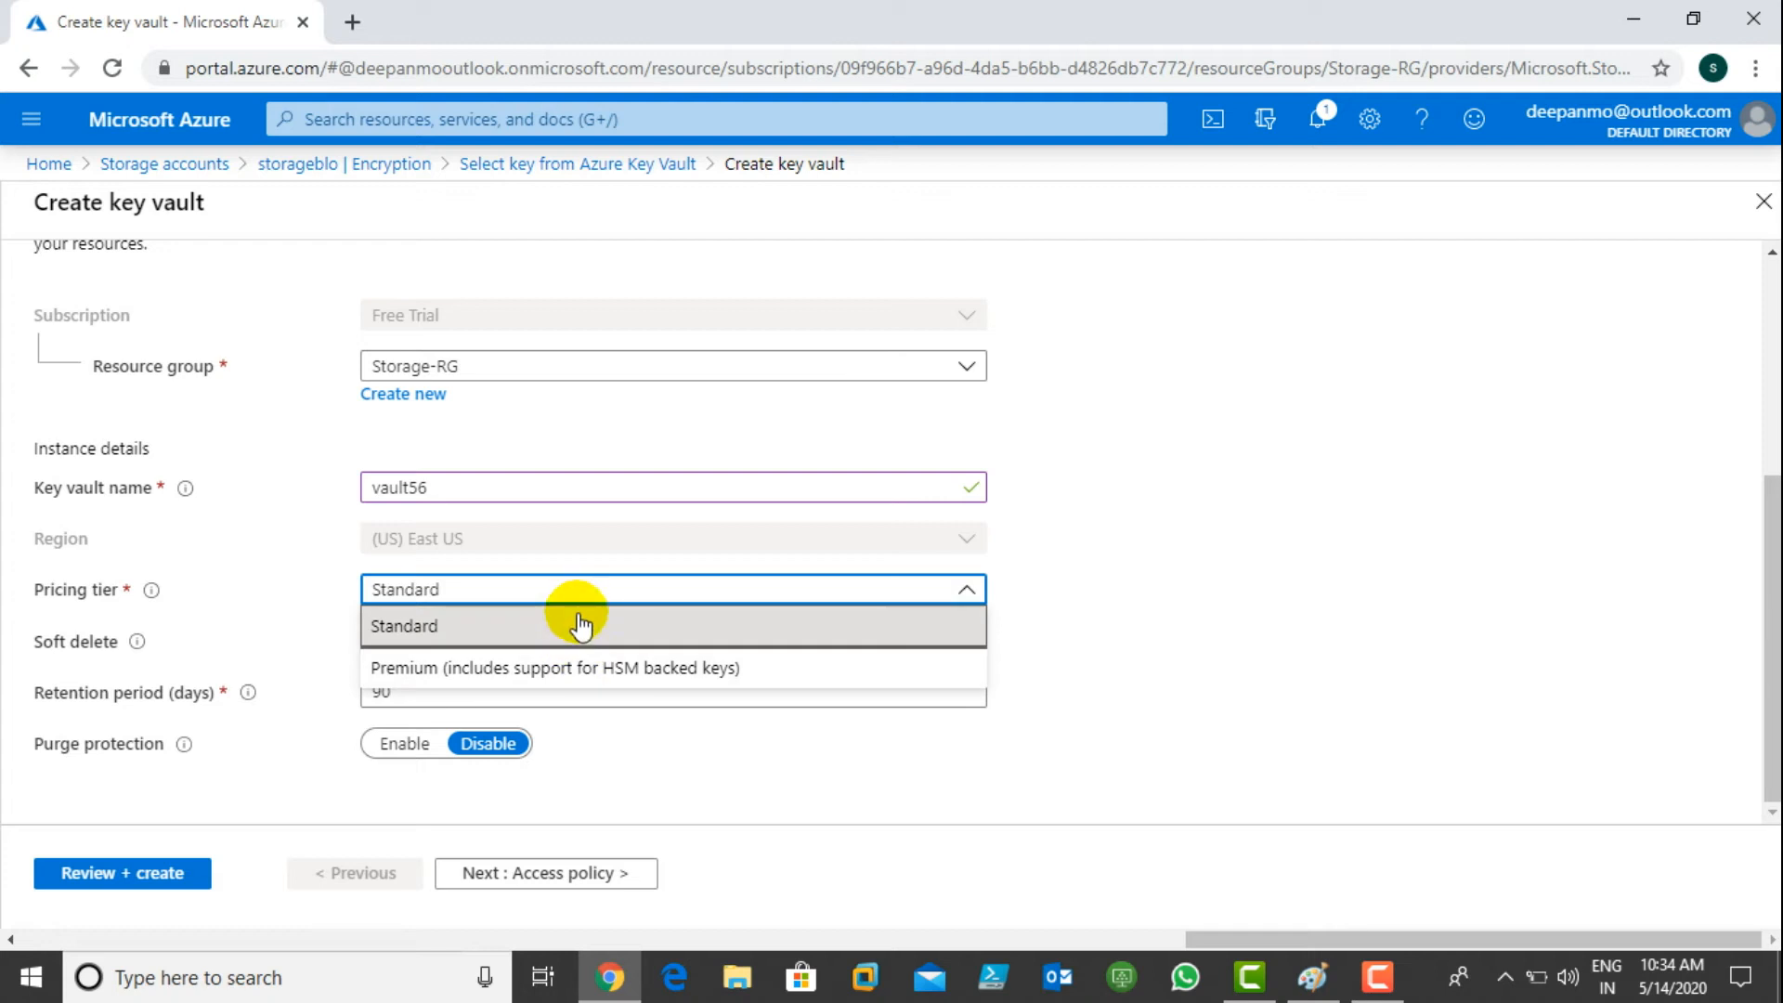
left_click(572, 620)
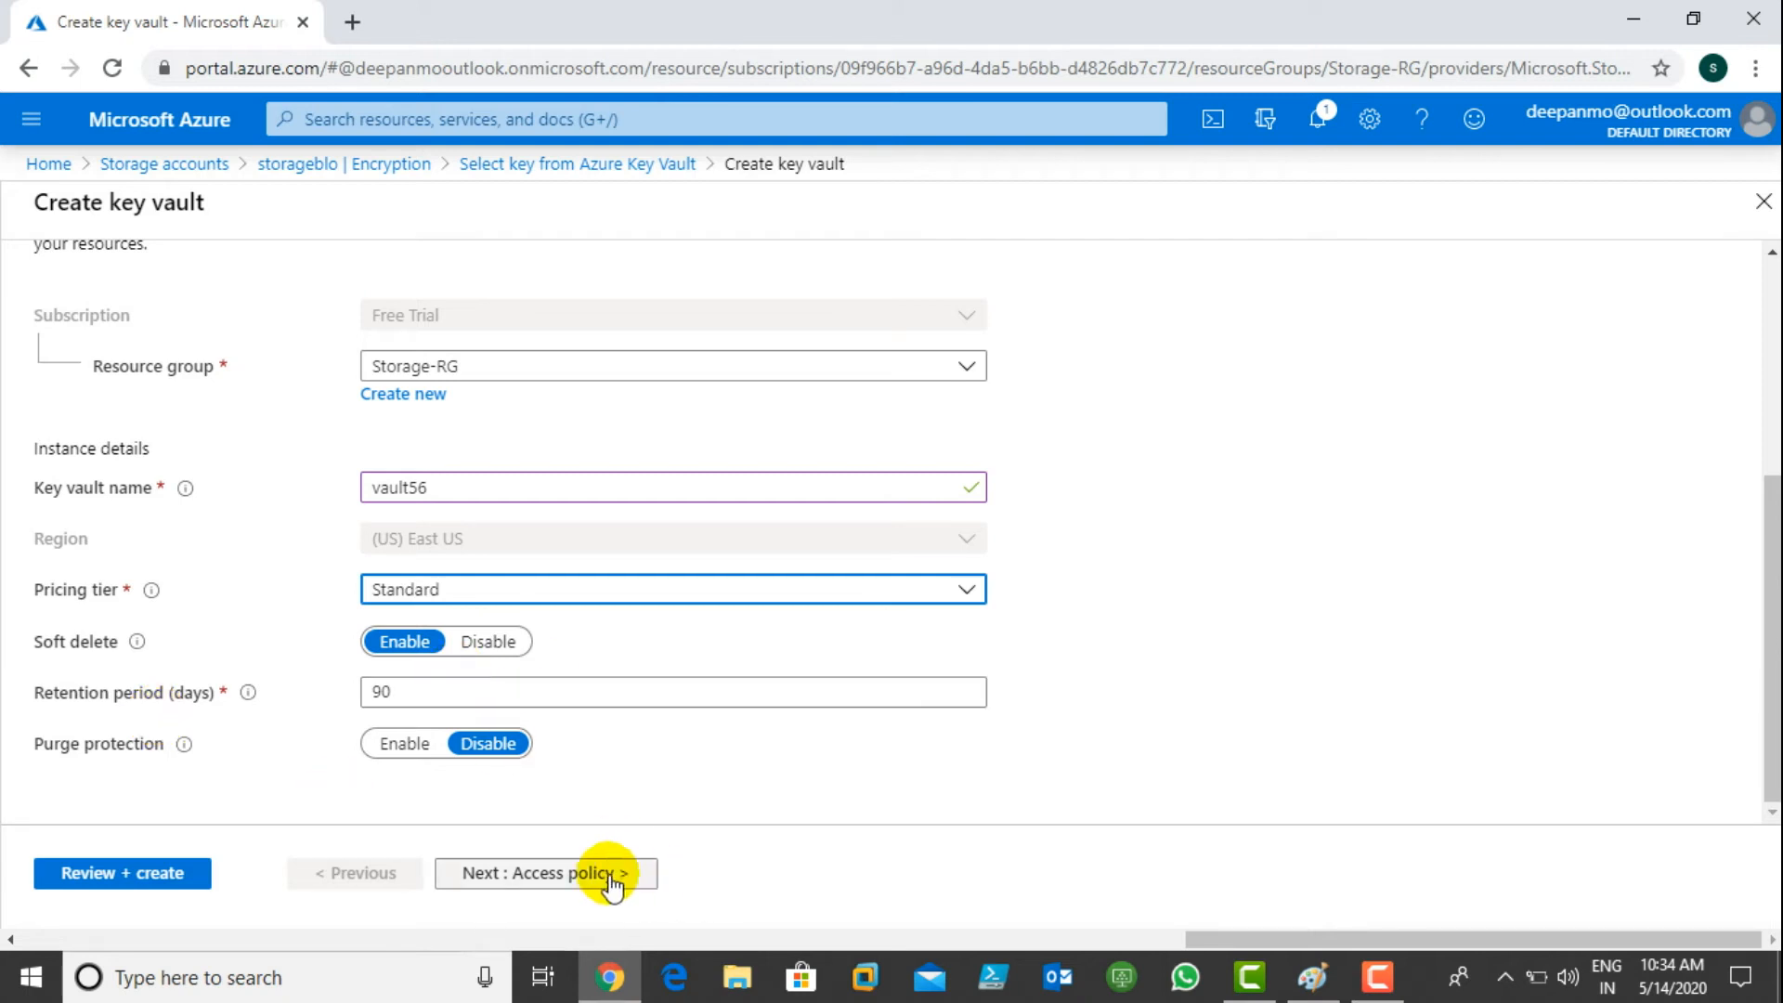
left_click(518, 889)
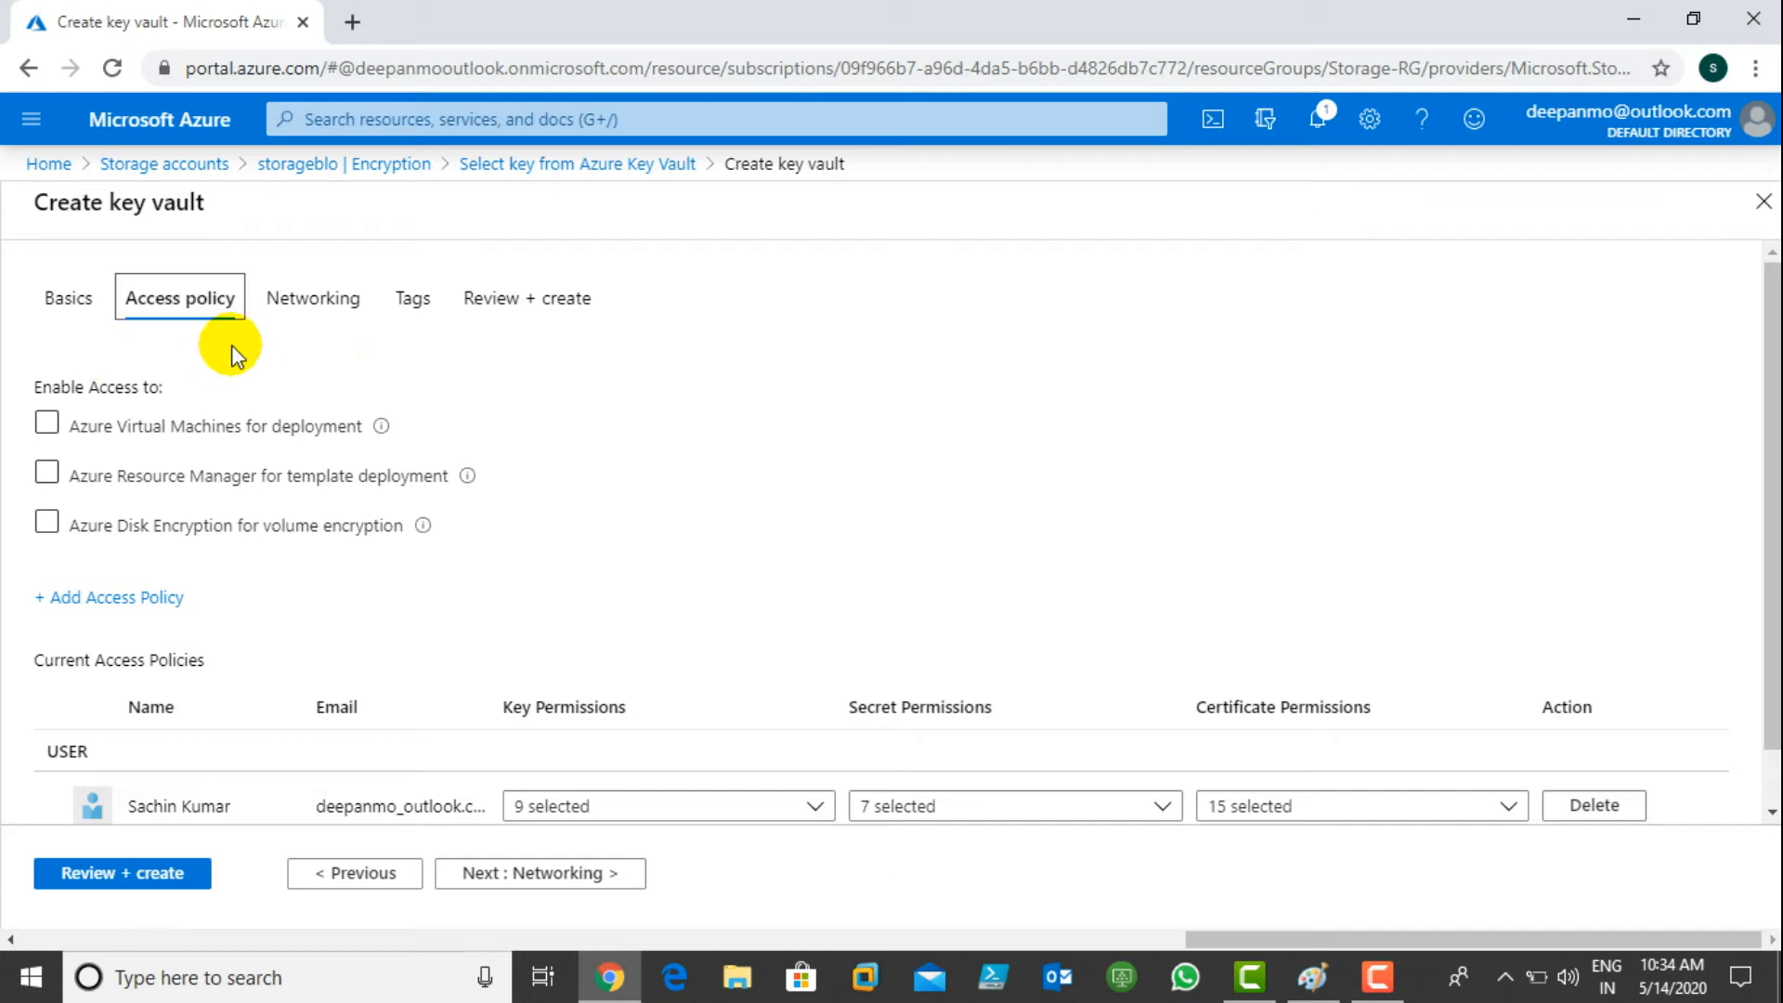
- Examine the key permissions granted to the existing user in the key vault's current access policies
scroll(516, 654, "down", 2)
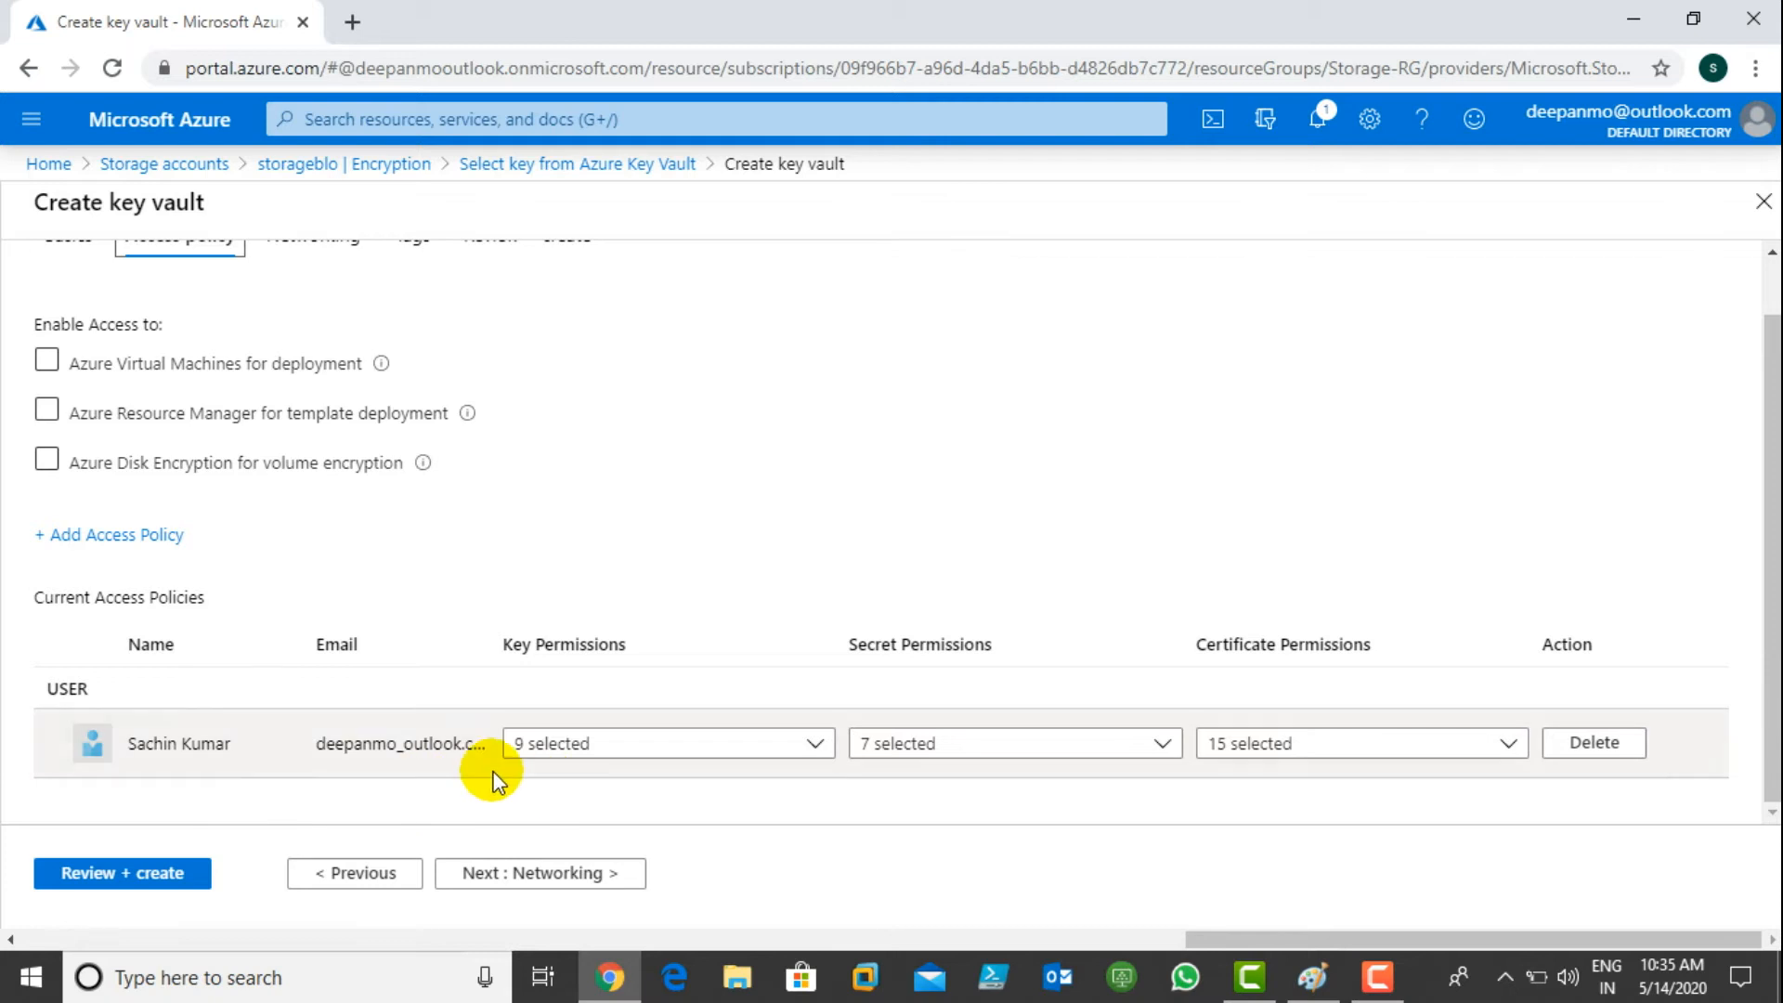
left_click(685, 744)
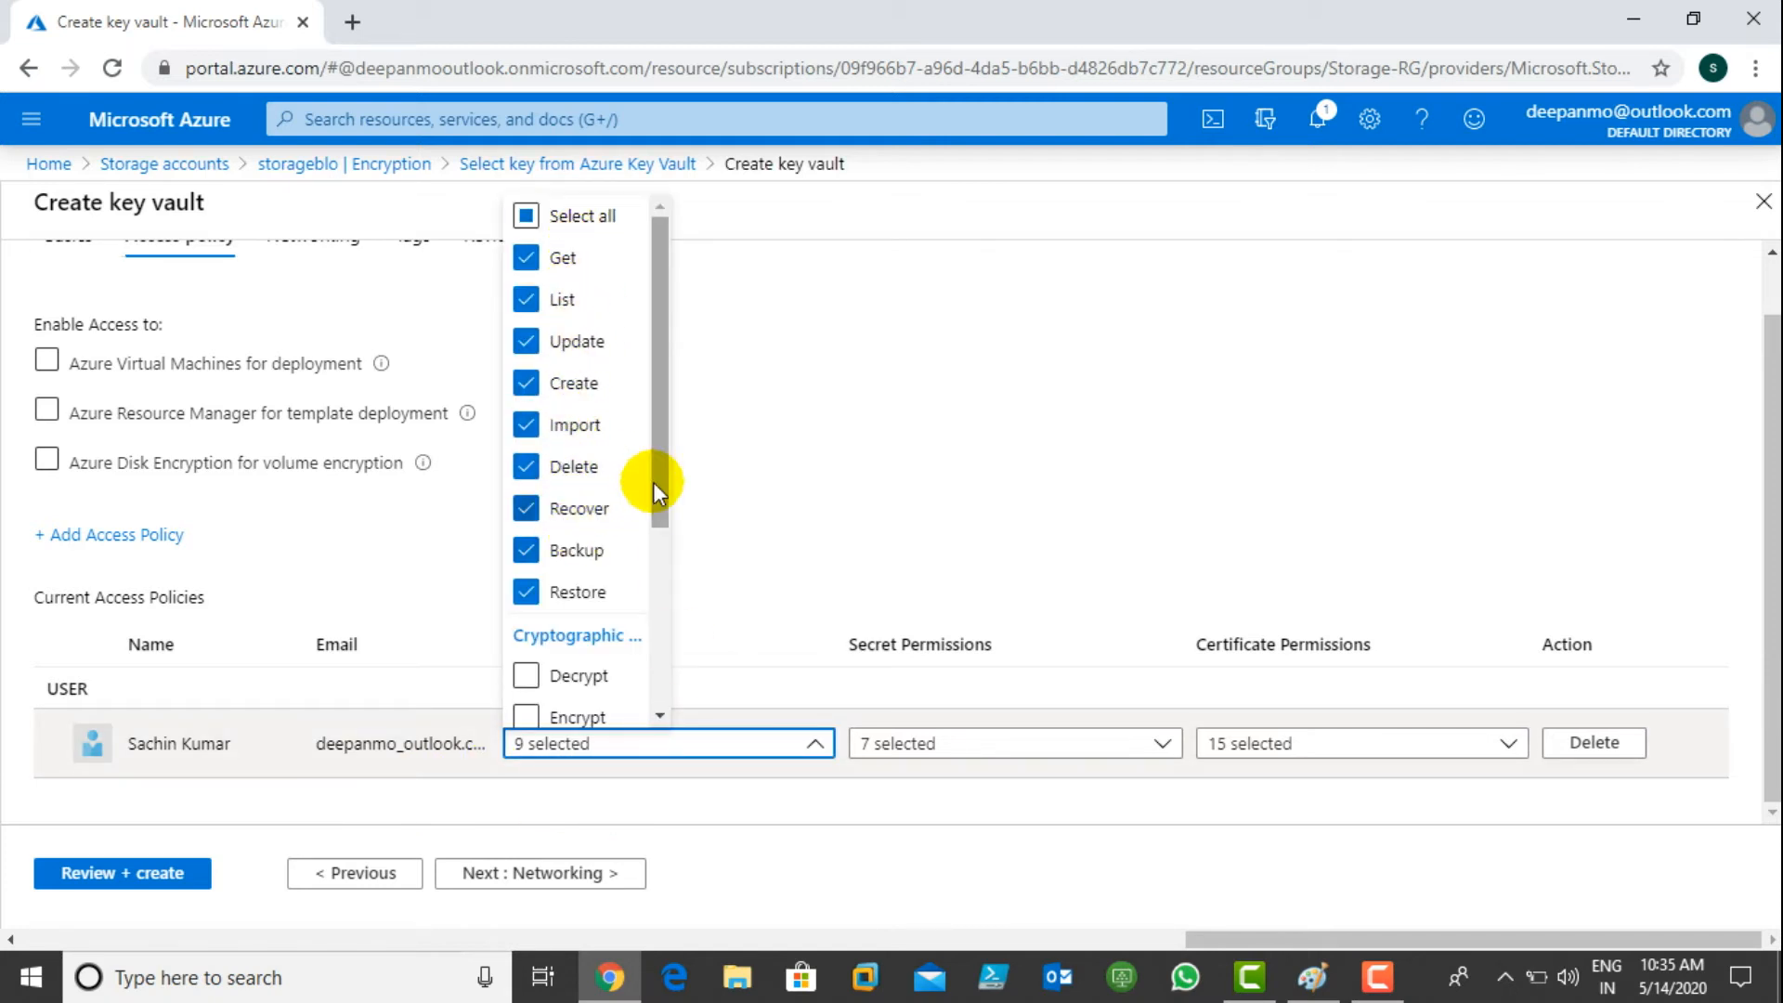
left_click_drag(665, 483, 654, 656)
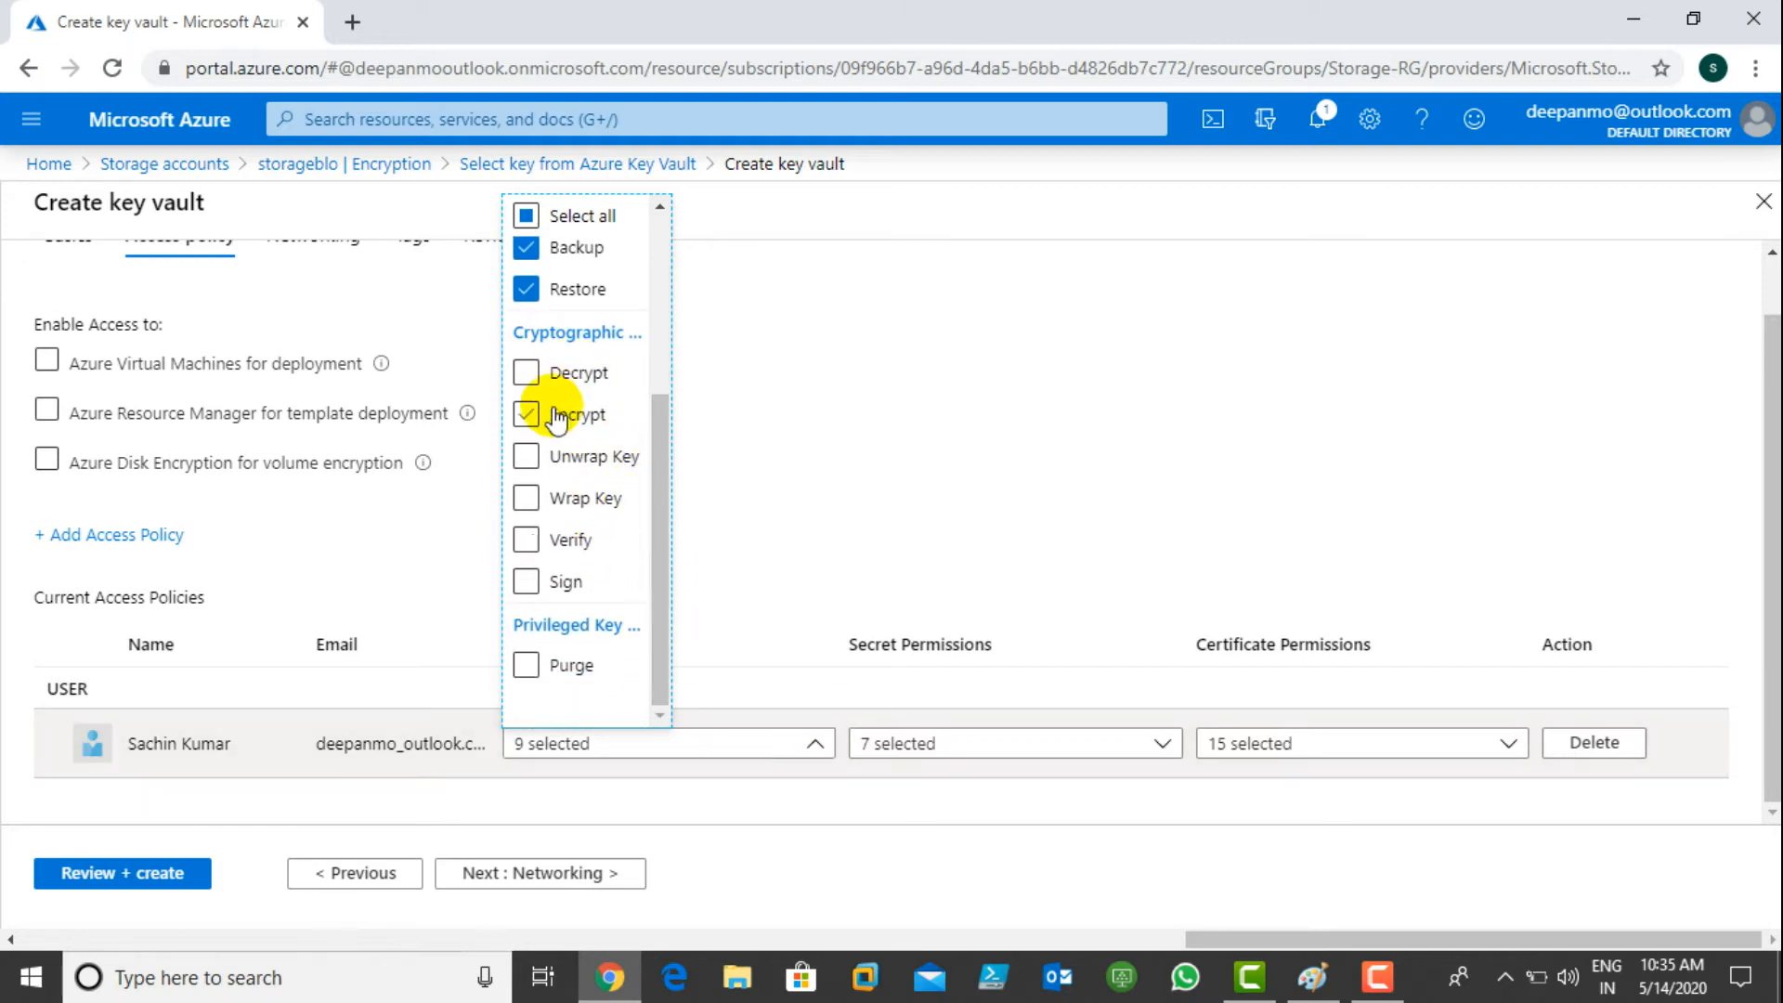
left_click_drag(654, 555, 581, 315)
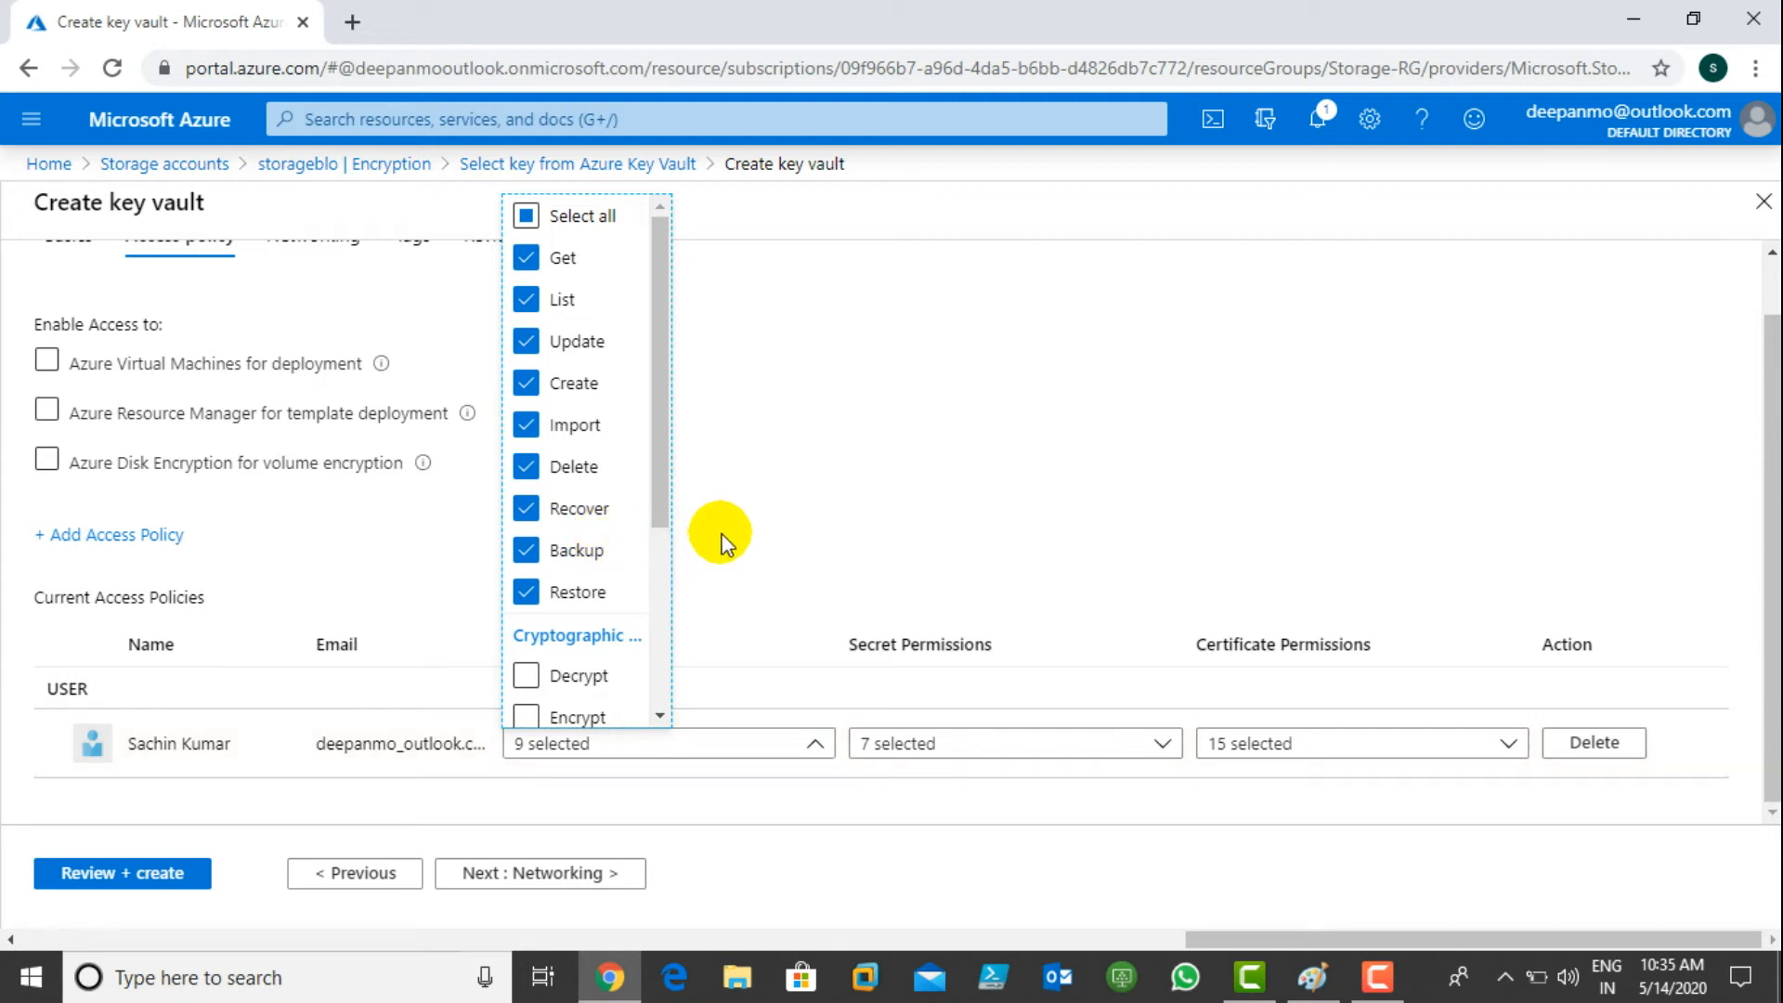
left_click(735, 512)
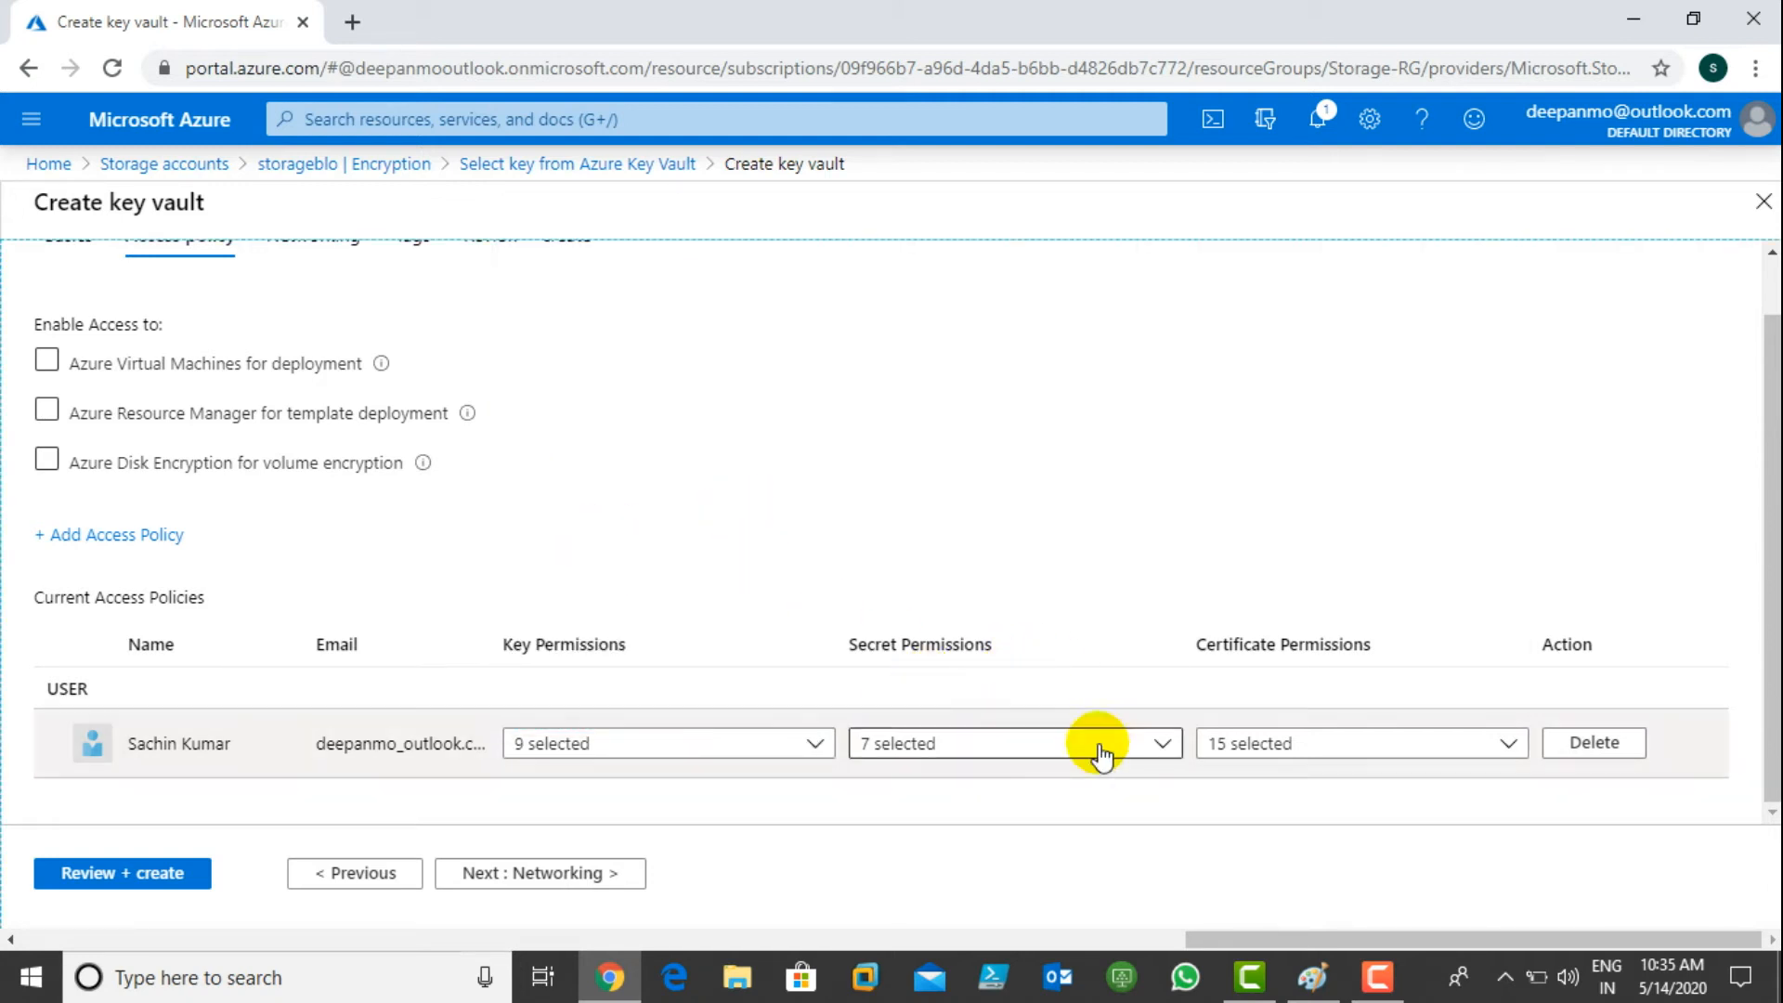
- Examine the secret and certificate permissions granted to the existing user in the key vault's current access policies
left_click(1068, 743)
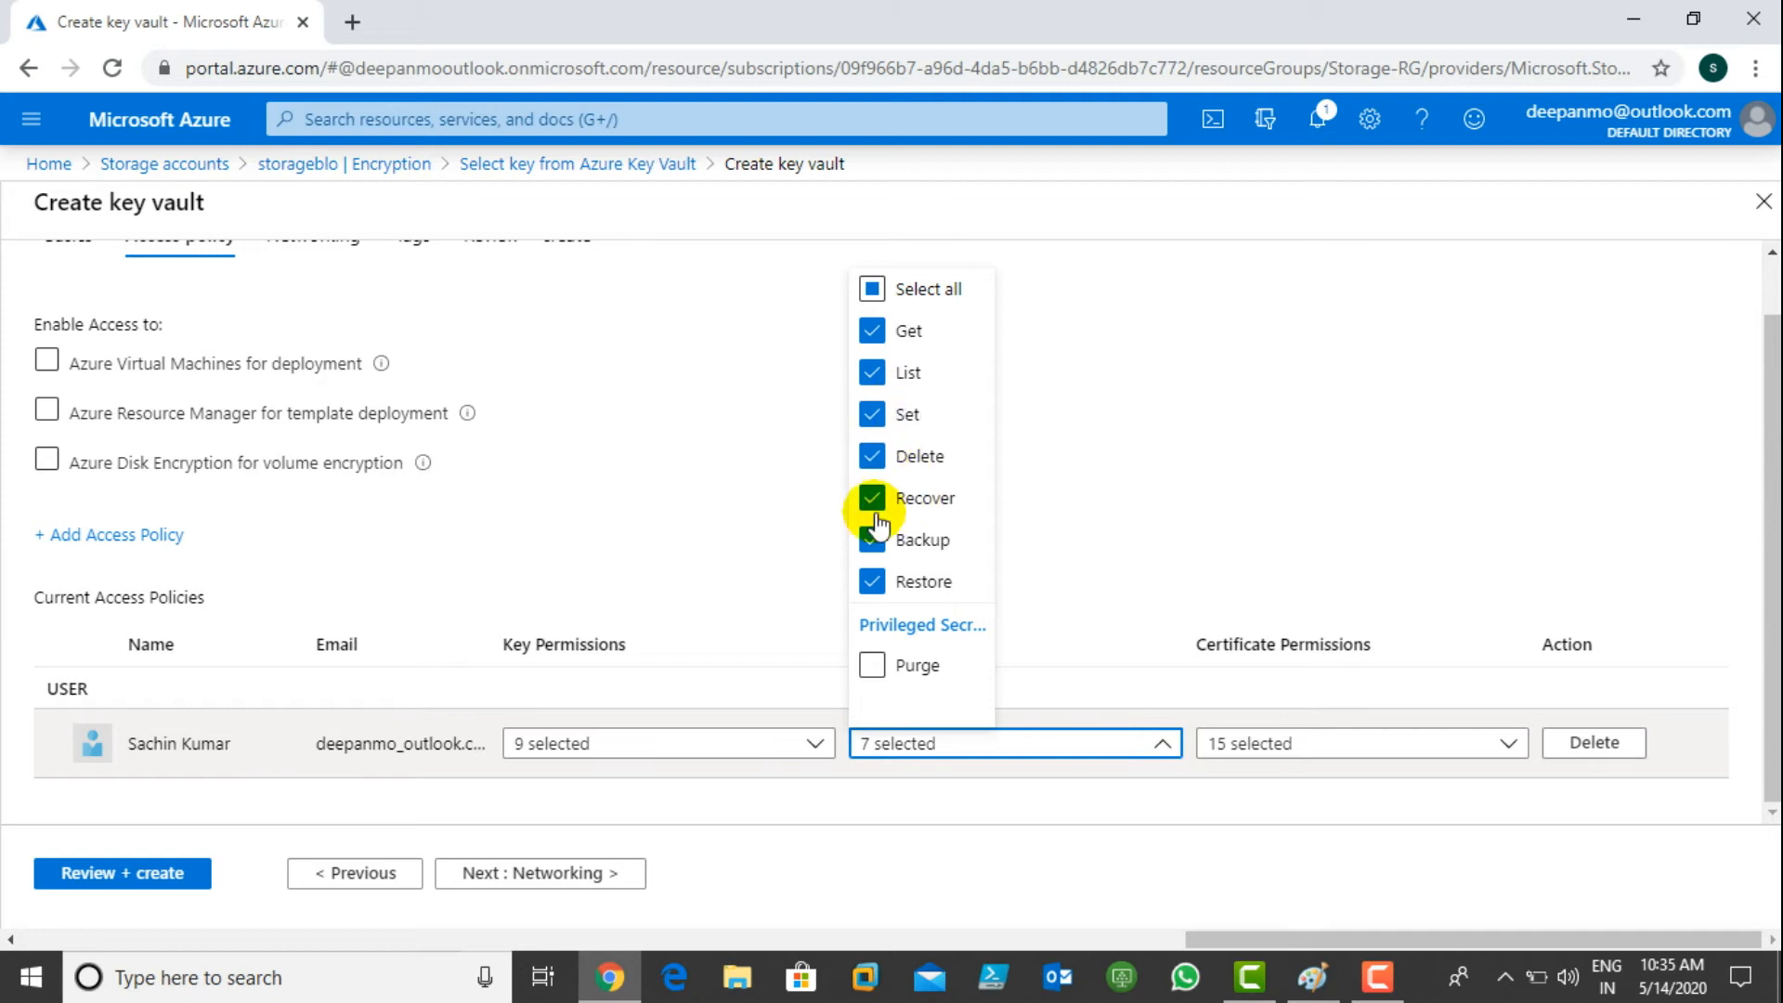
left_click(1083, 541)
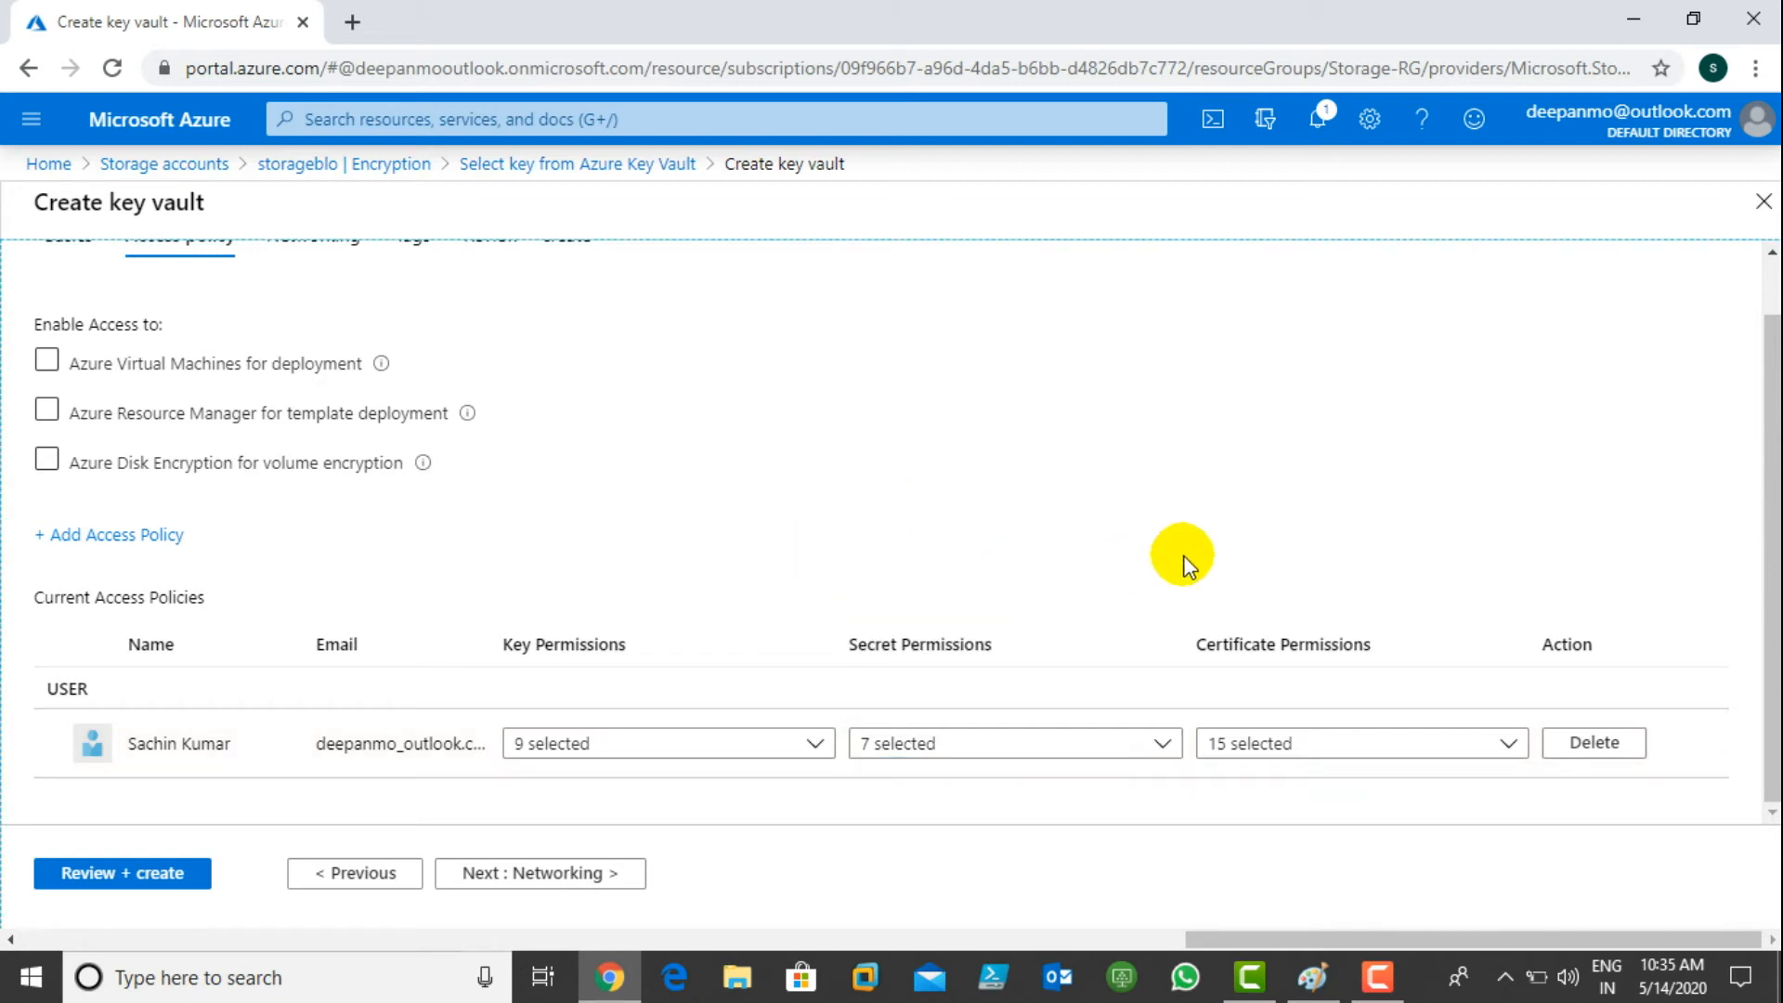
left_click(1395, 757)
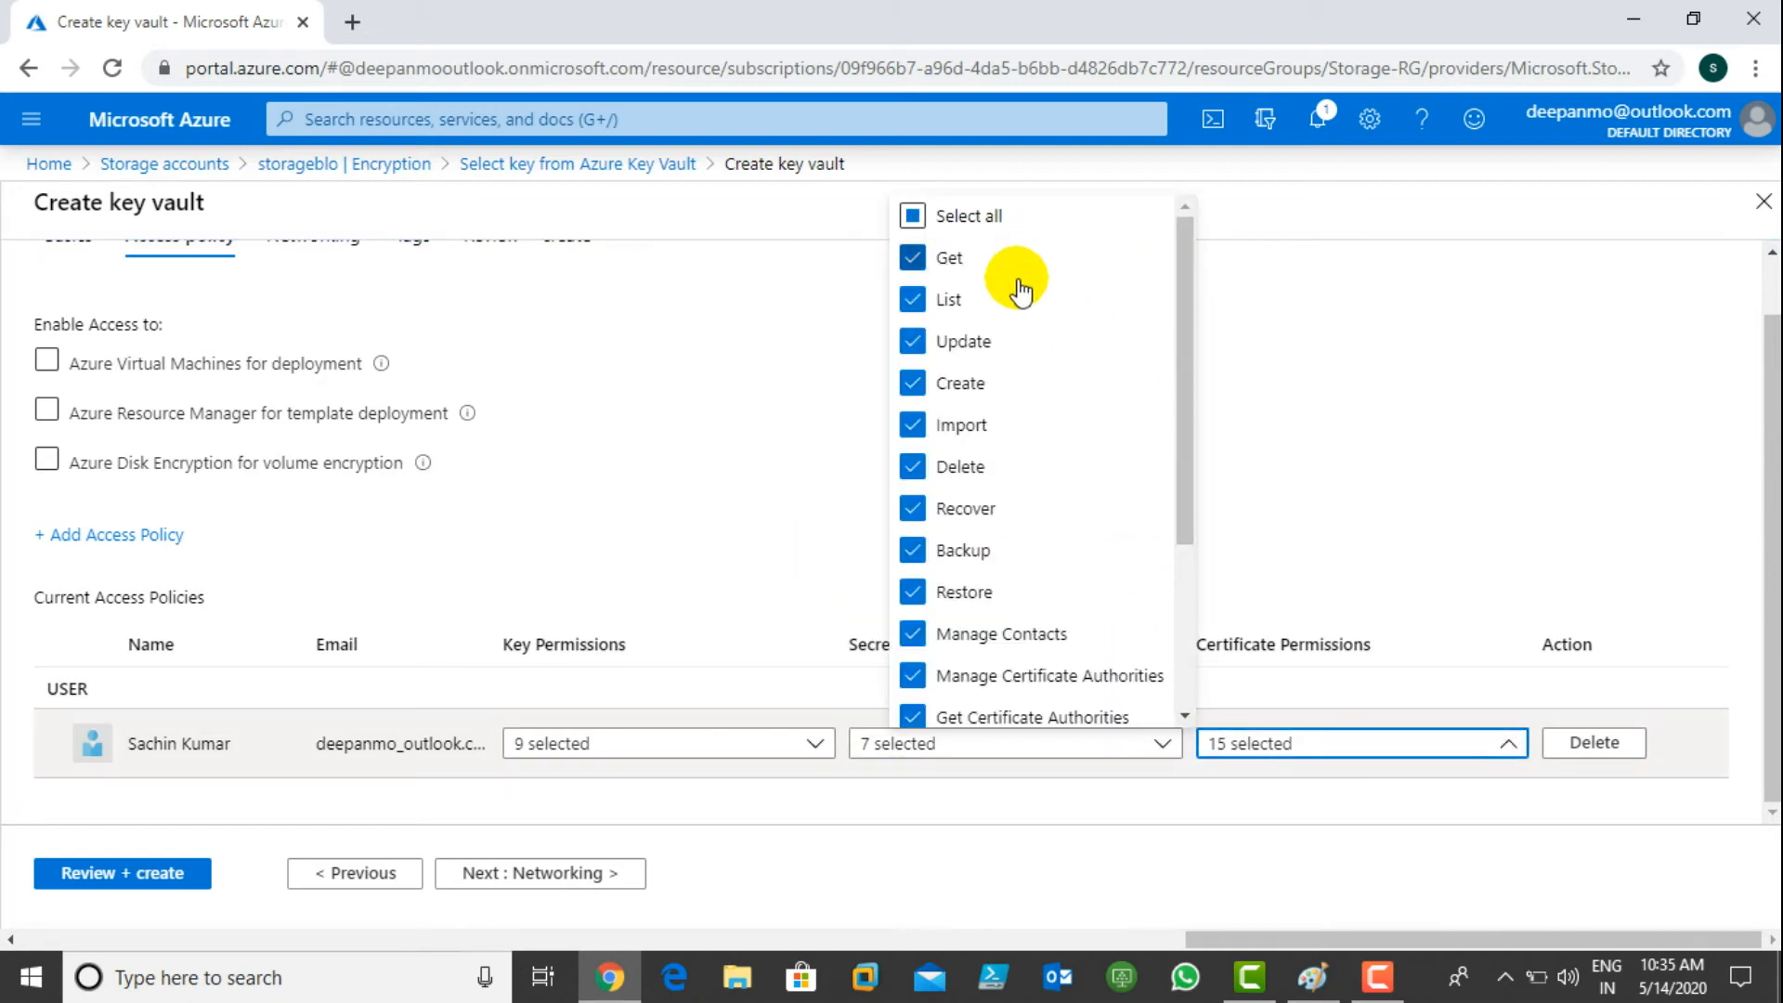
left_click_drag(1182, 367, 1182, 319)
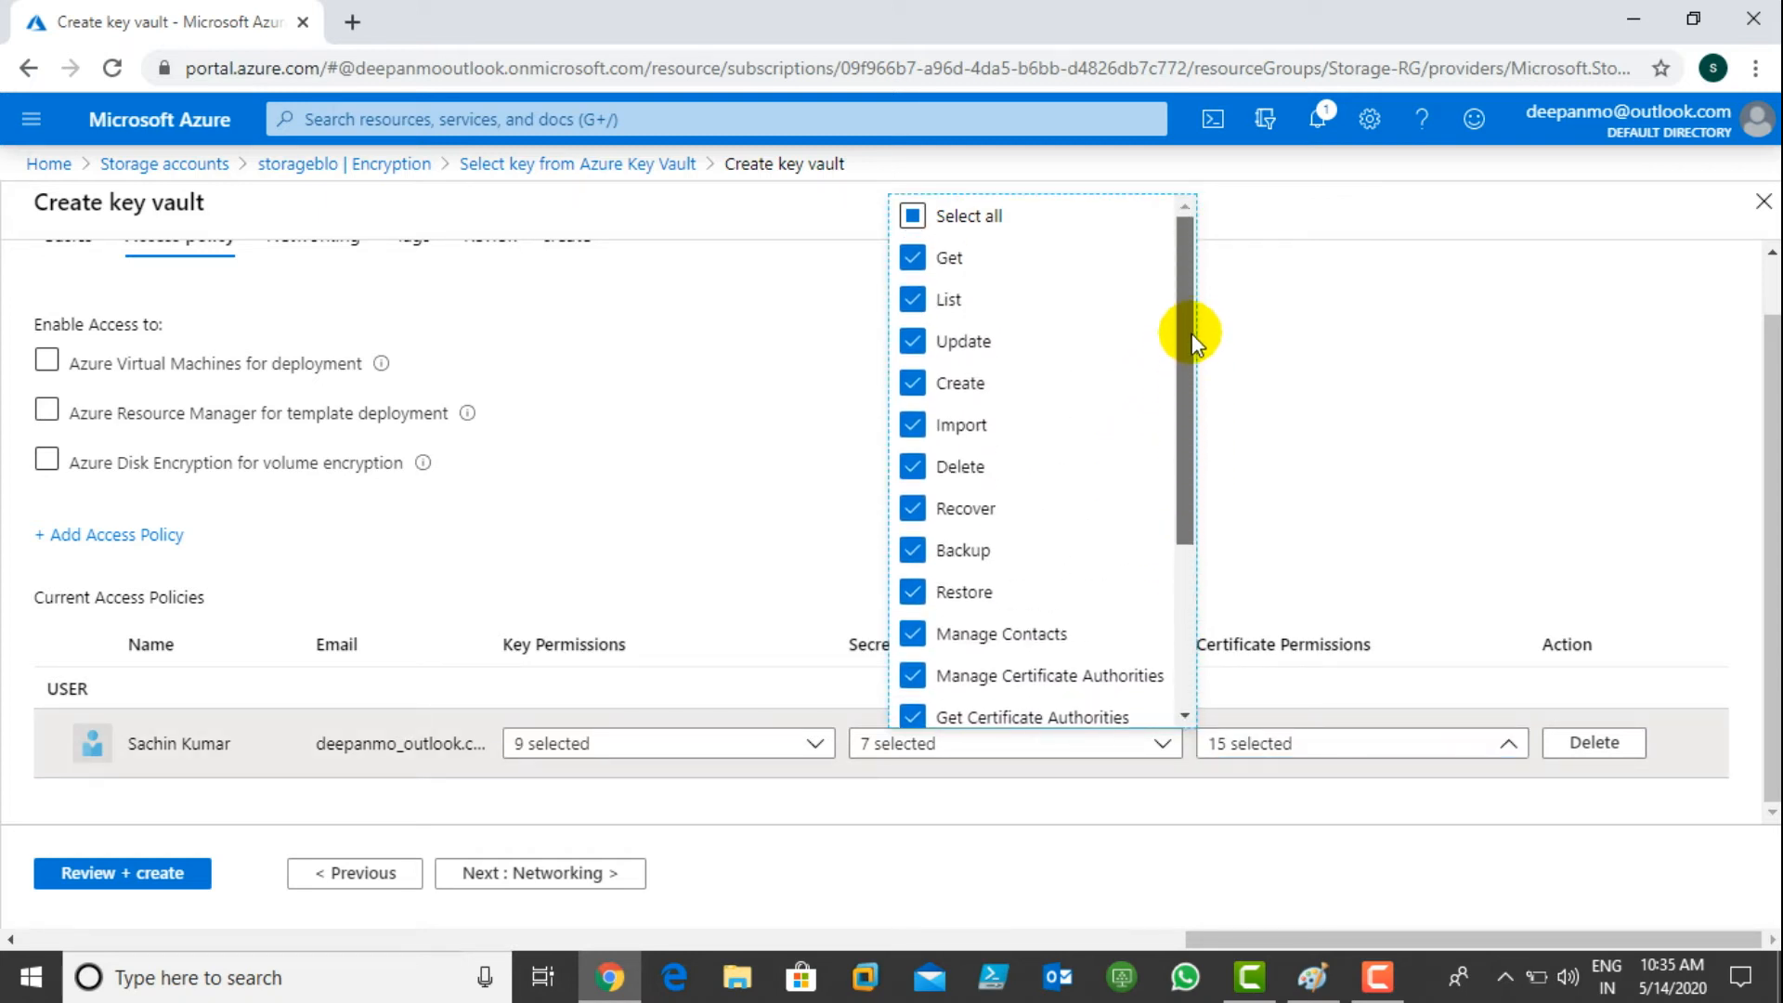
left_click(1349, 401)
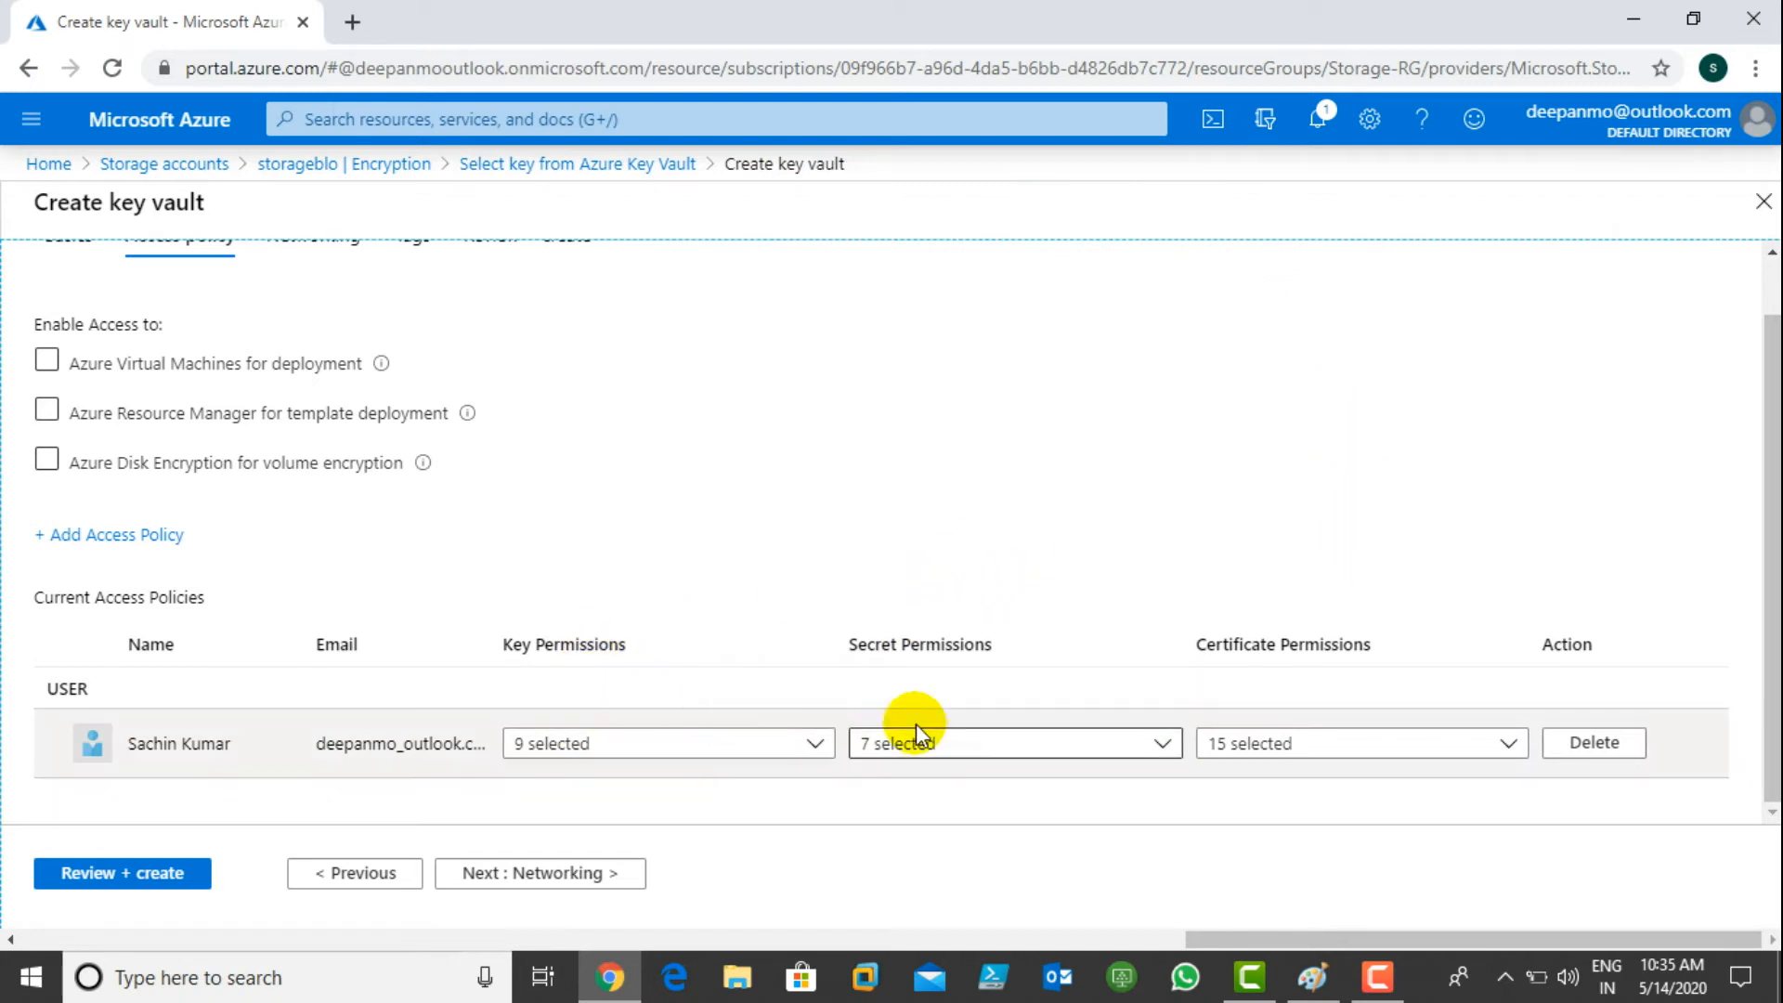
- Examine the vault's access options for Virtual Machines deployment, Resource Manager template deployment and Disk Encryption volume encryption
scroll(733, 576, "up", 1)
left_click(84, 429)
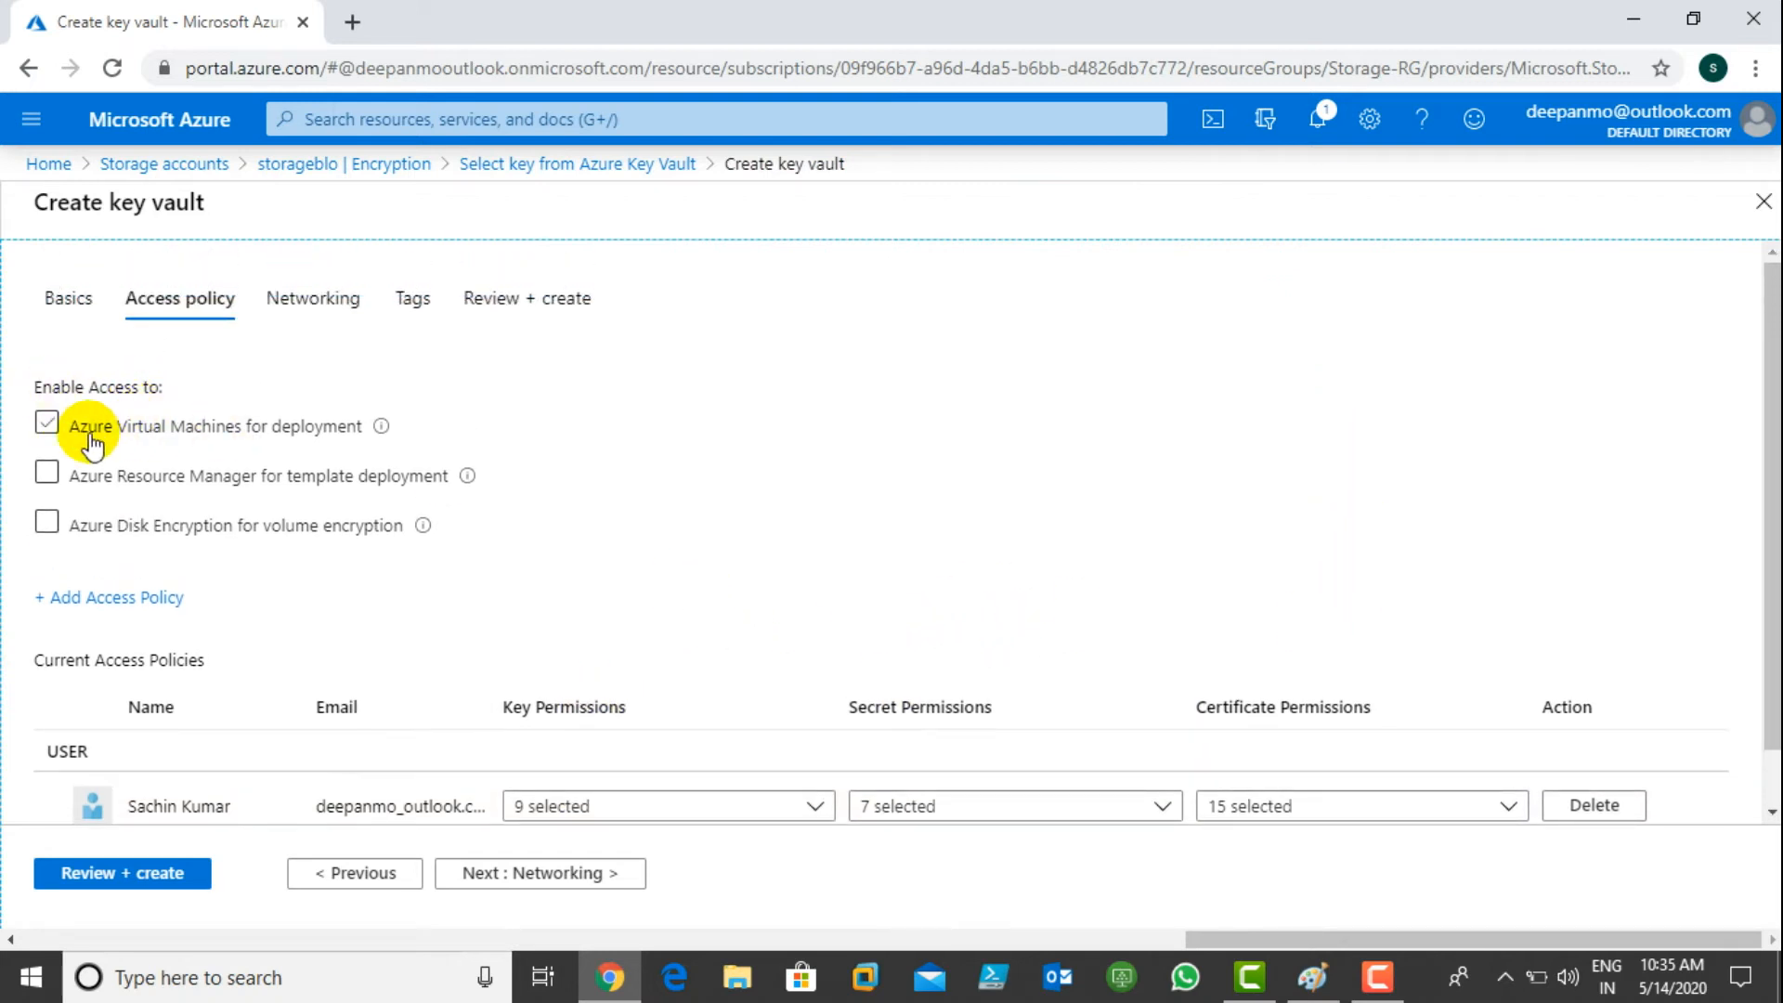
left_click(306, 437)
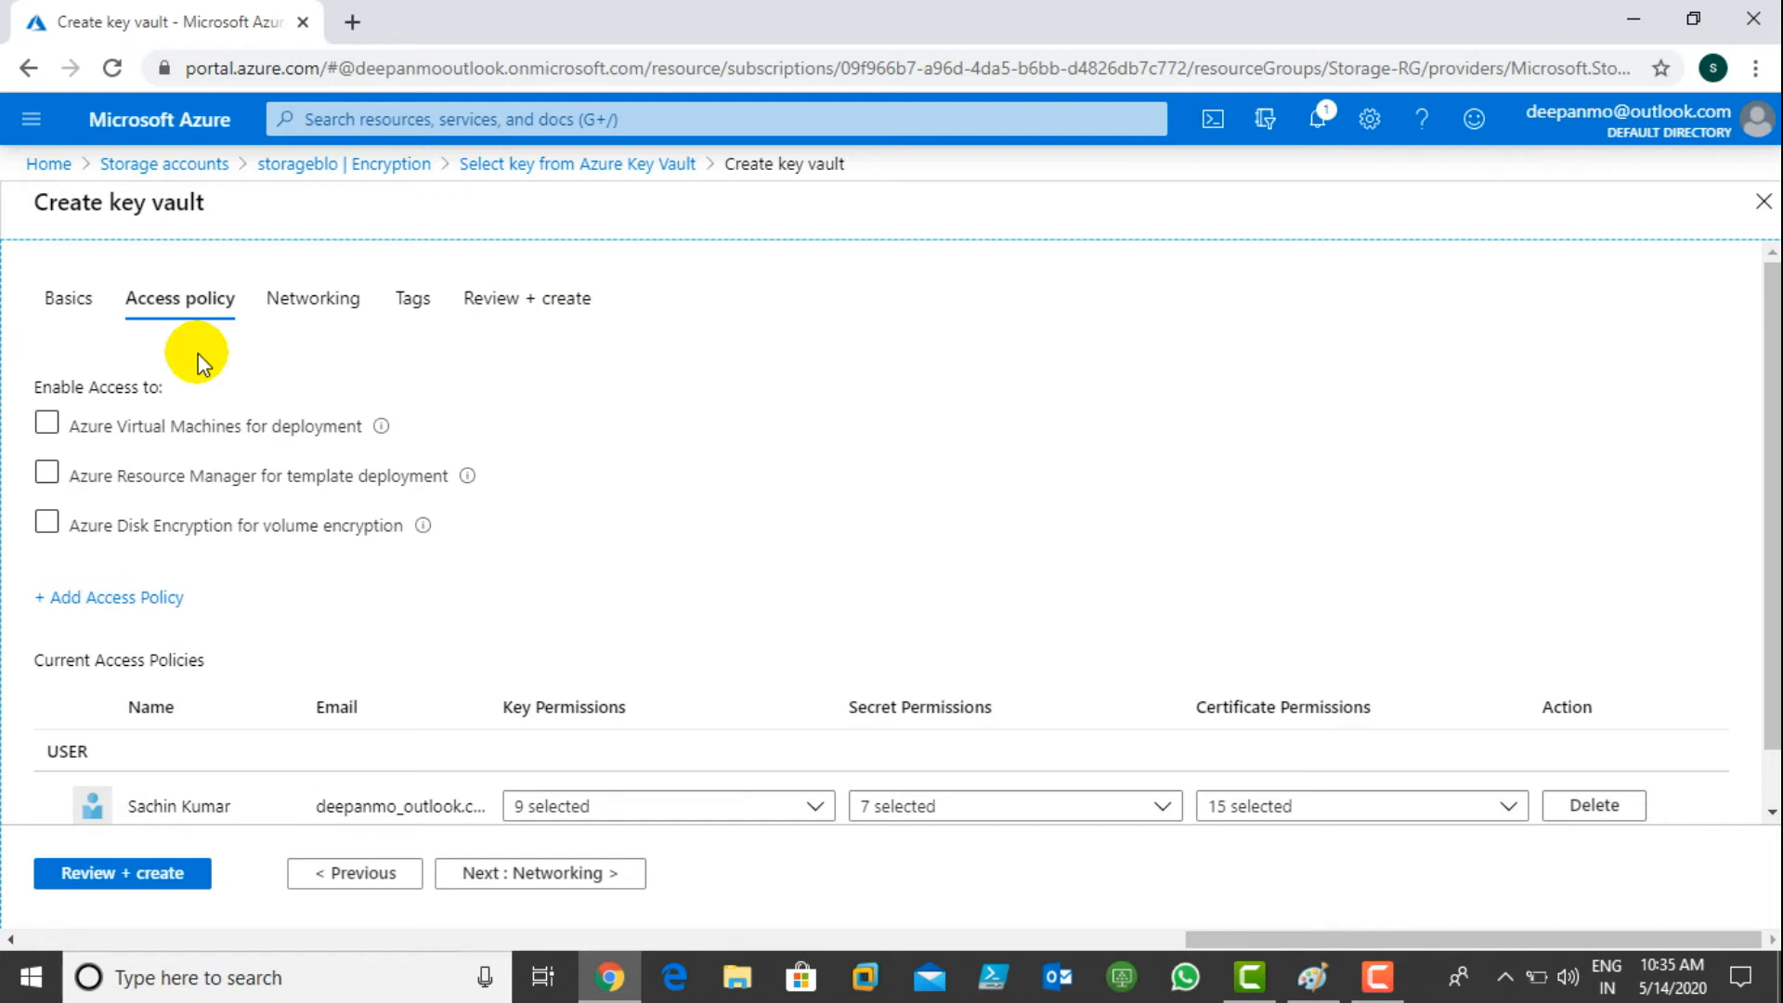
left_click(47, 424)
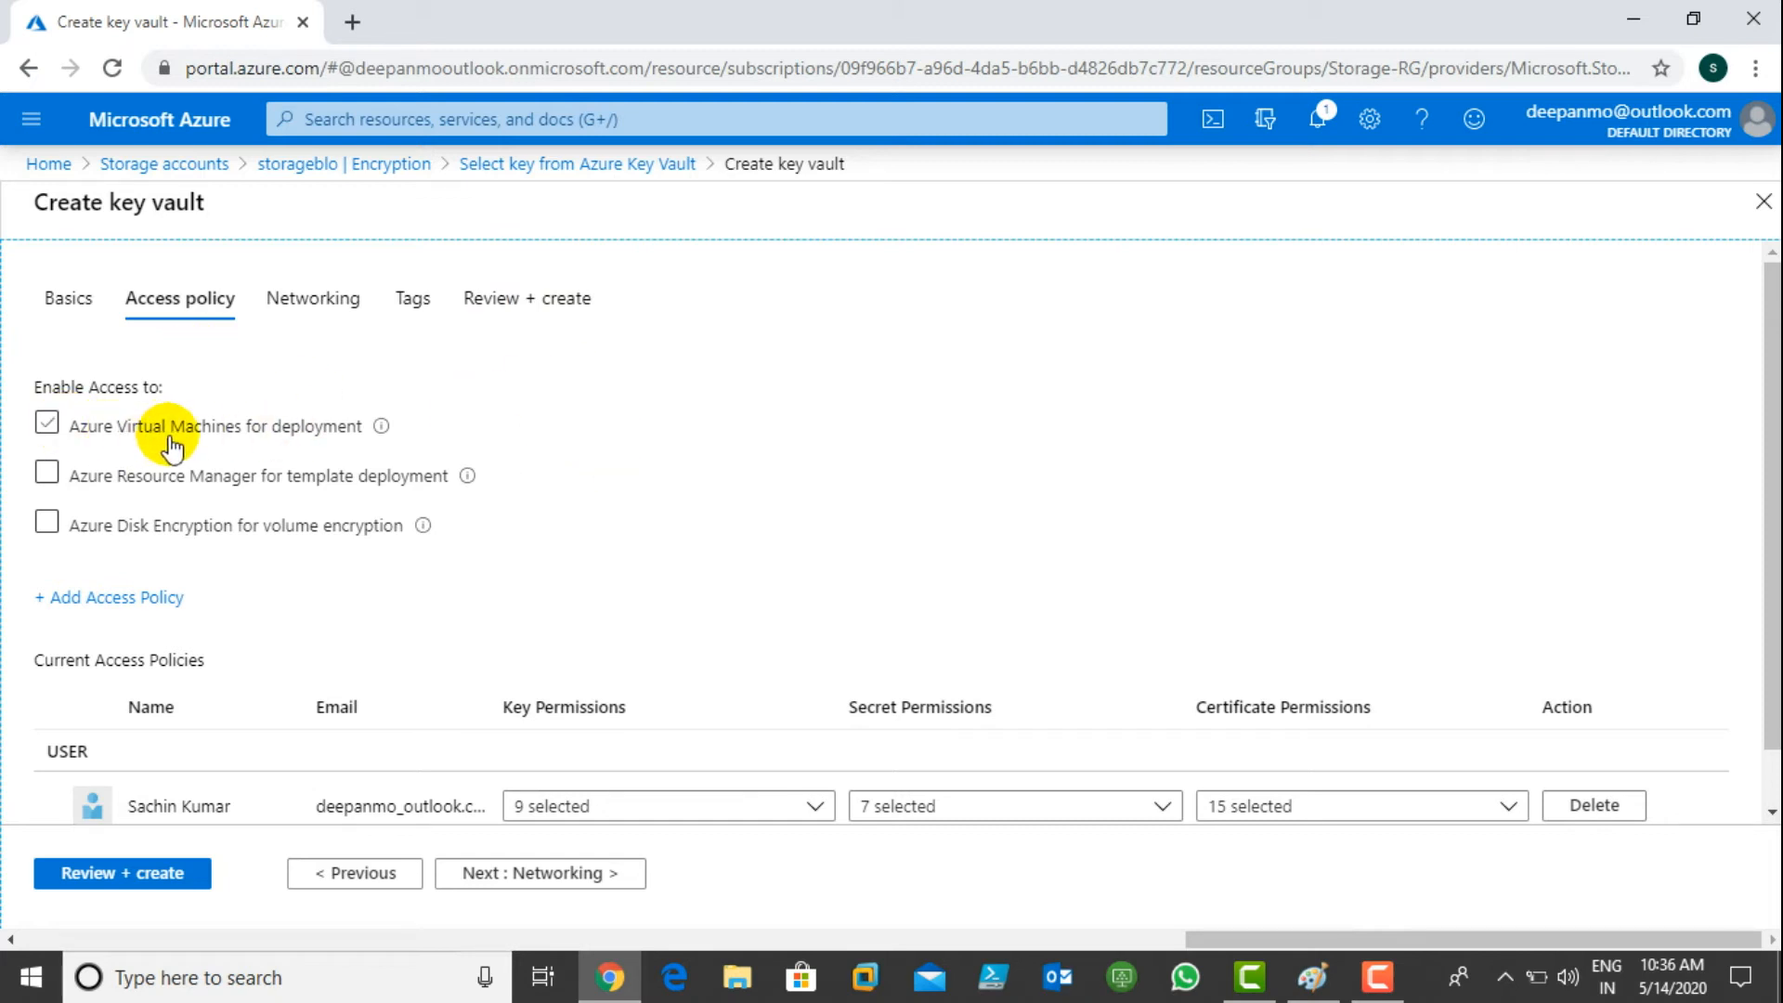
left_click(171, 438)
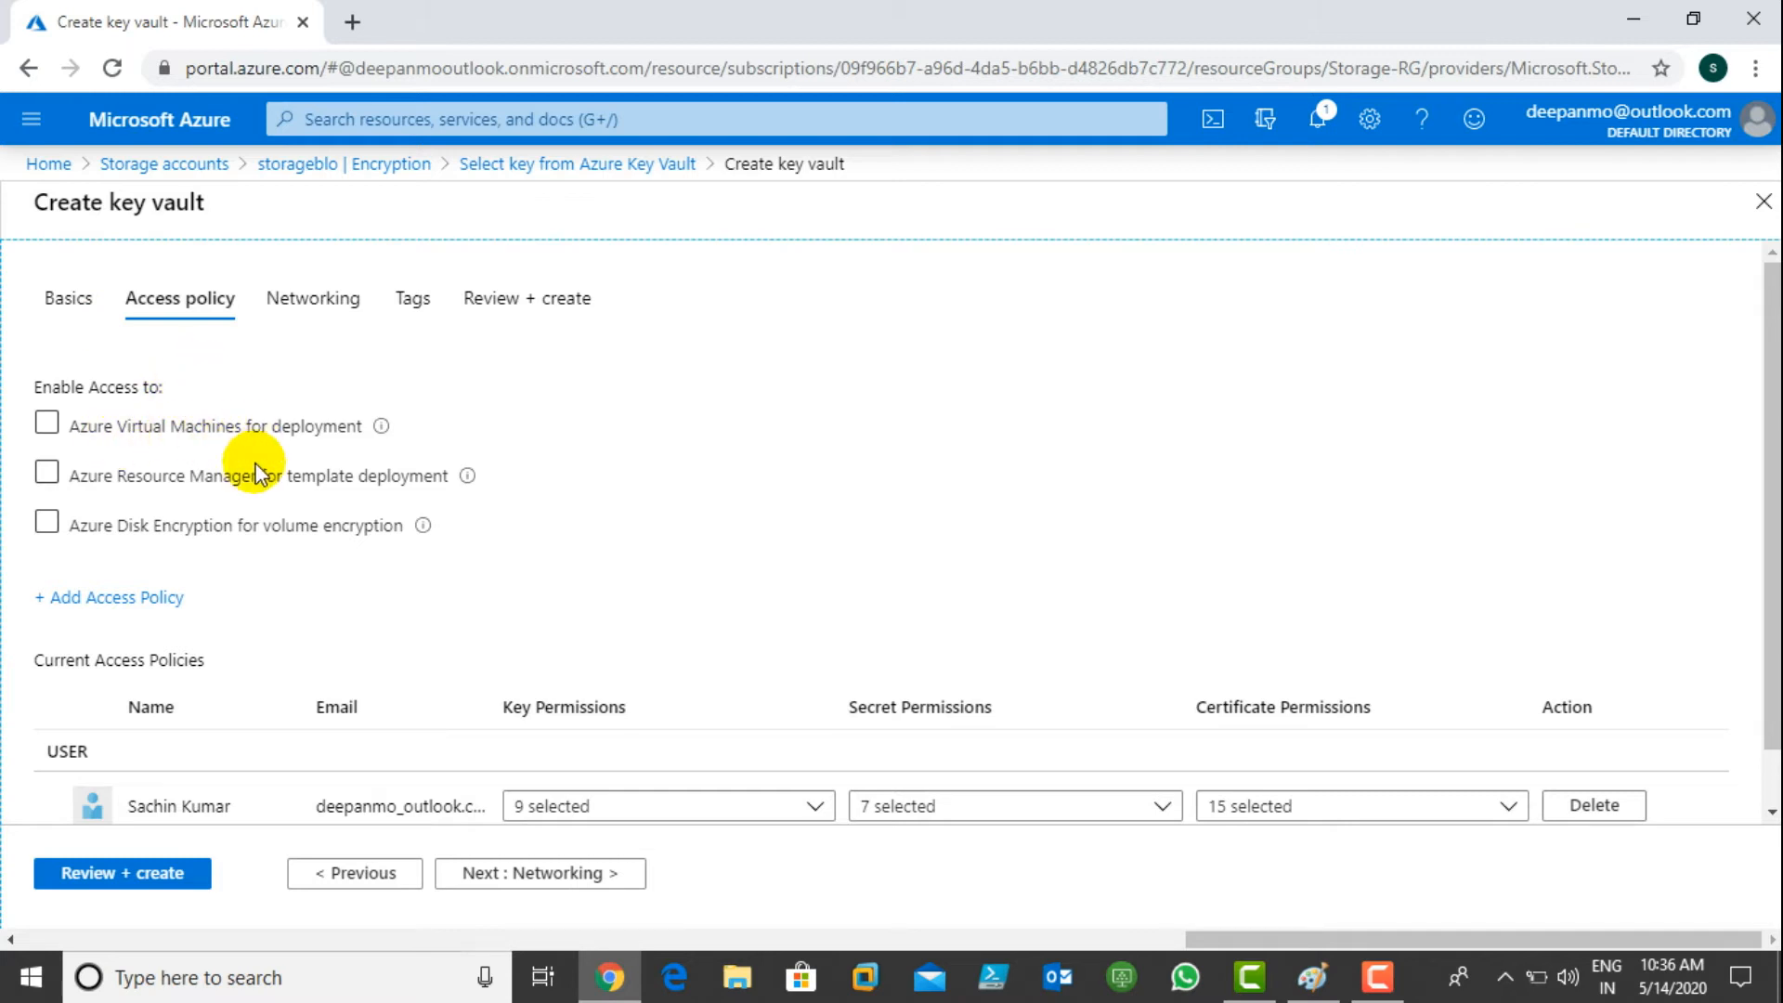
left_click(109, 483)
left_click(318, 487)
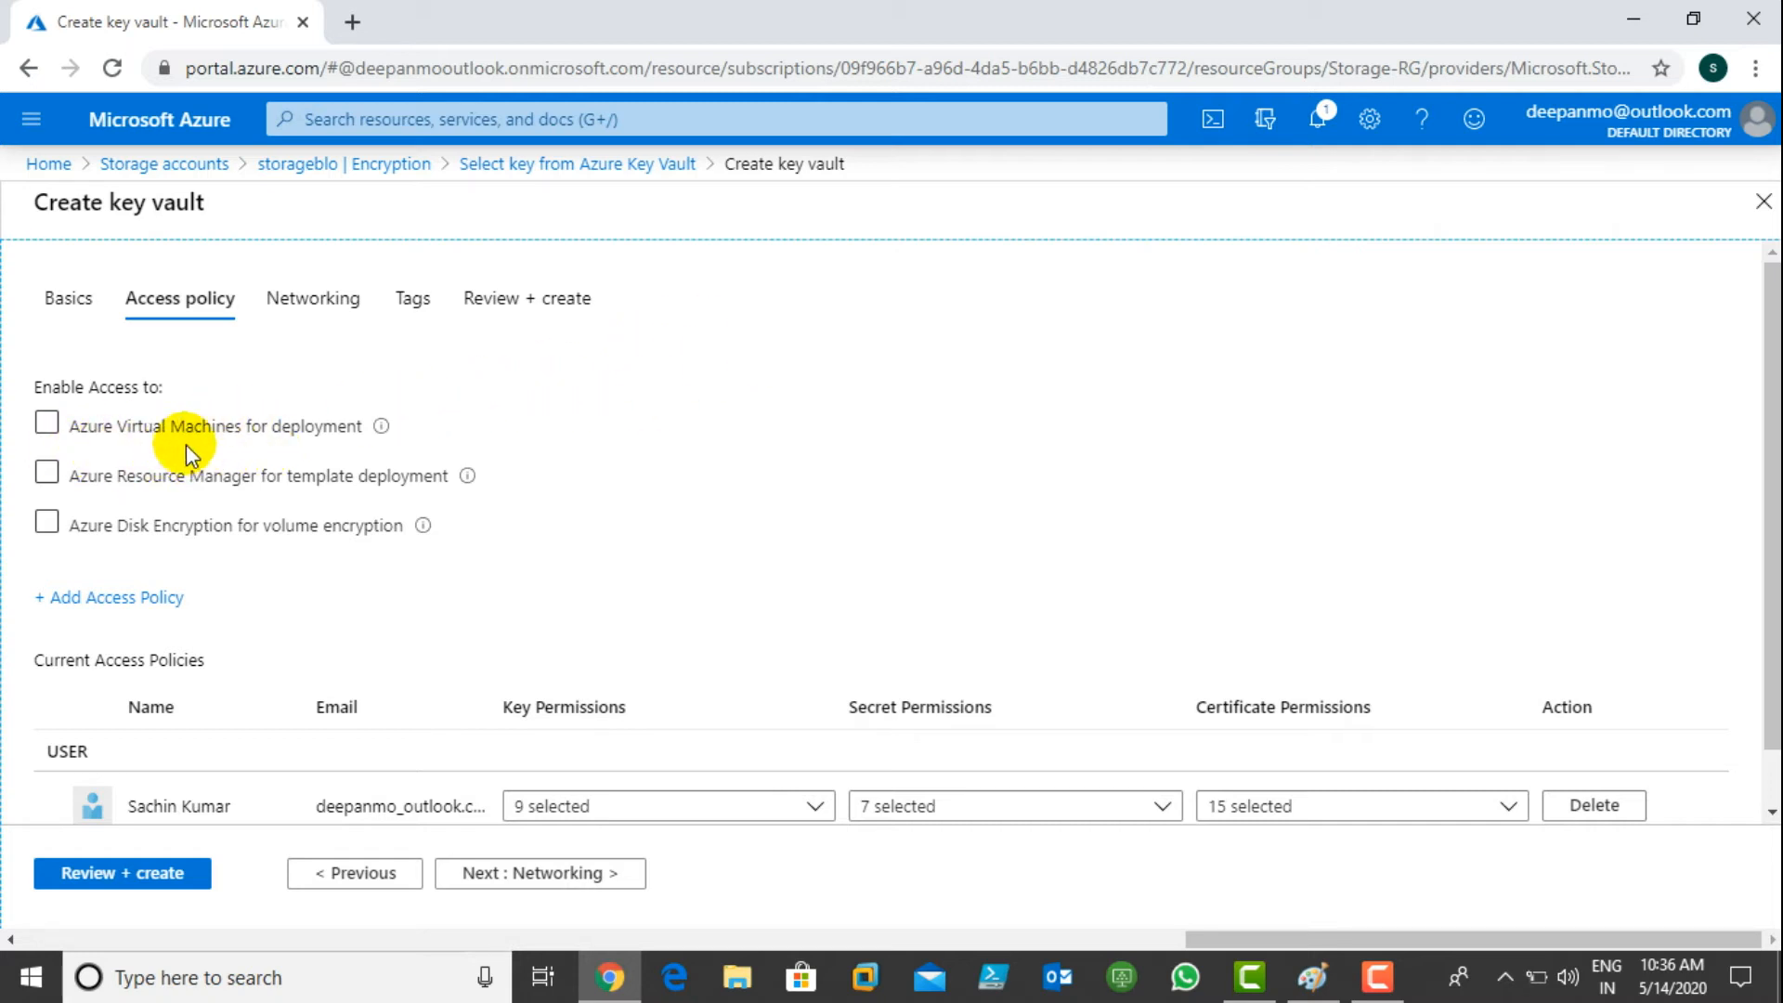
left_click(303, 427)
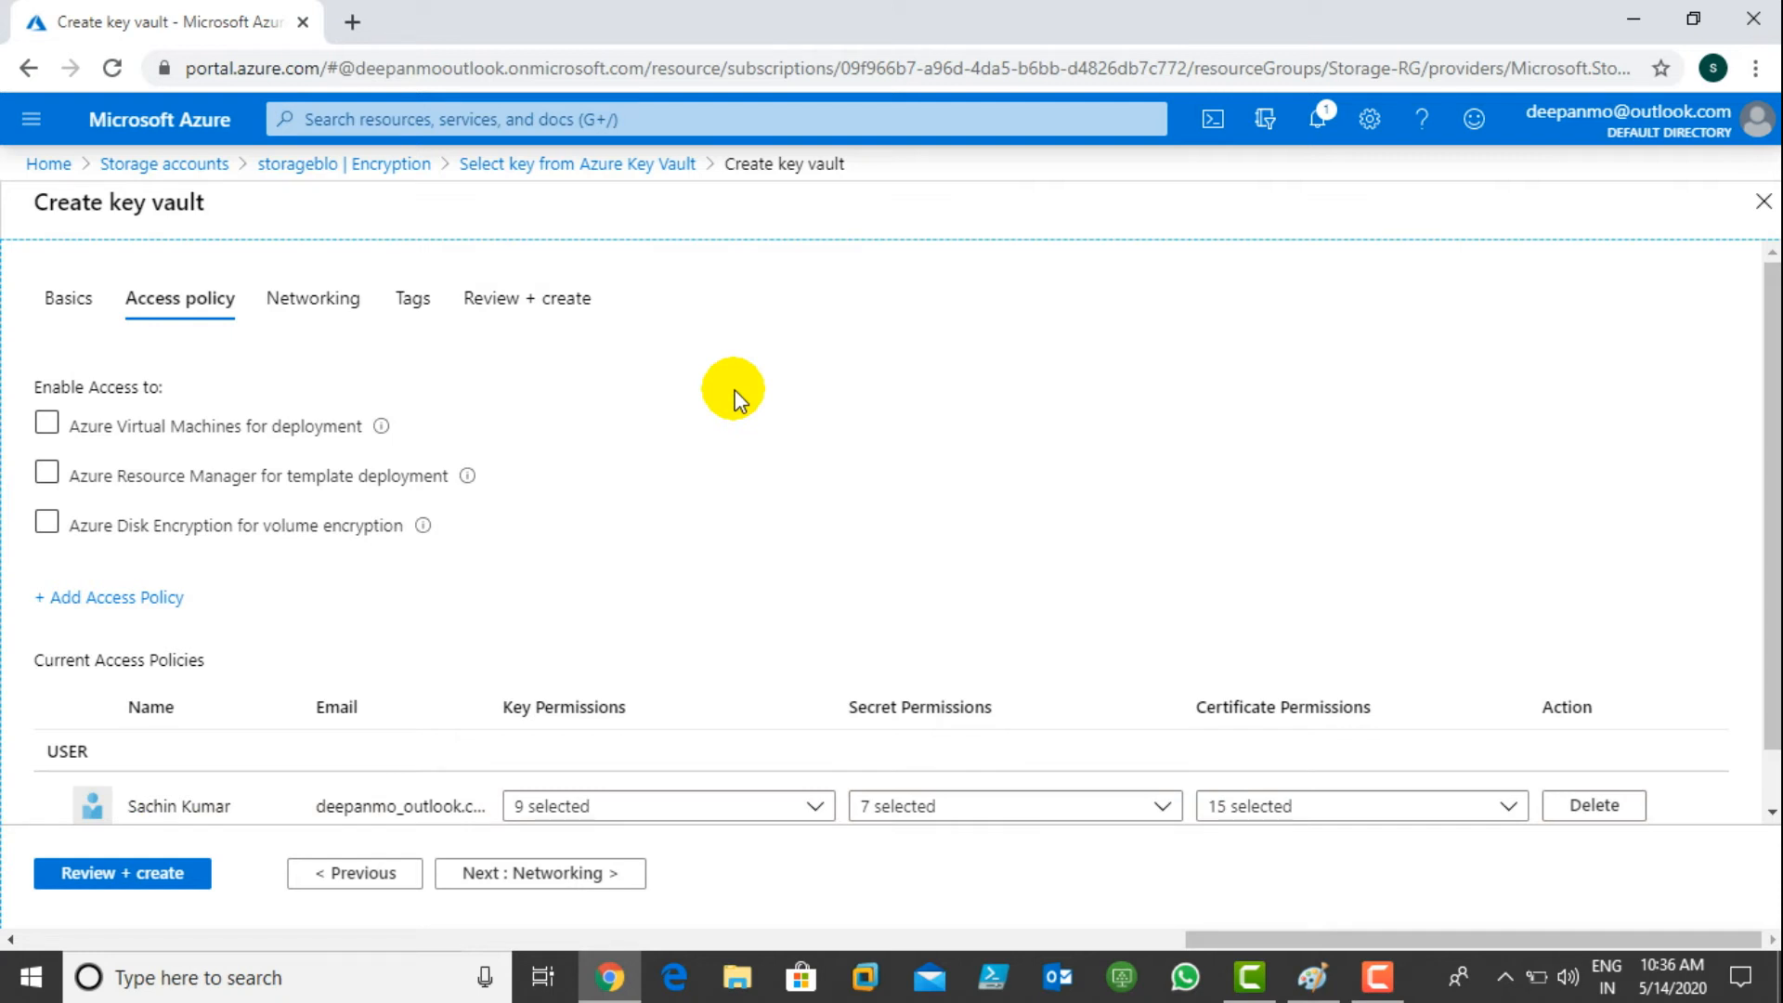
- Start adding an access policy and examine the permission templates available for it
left_click(144, 597)
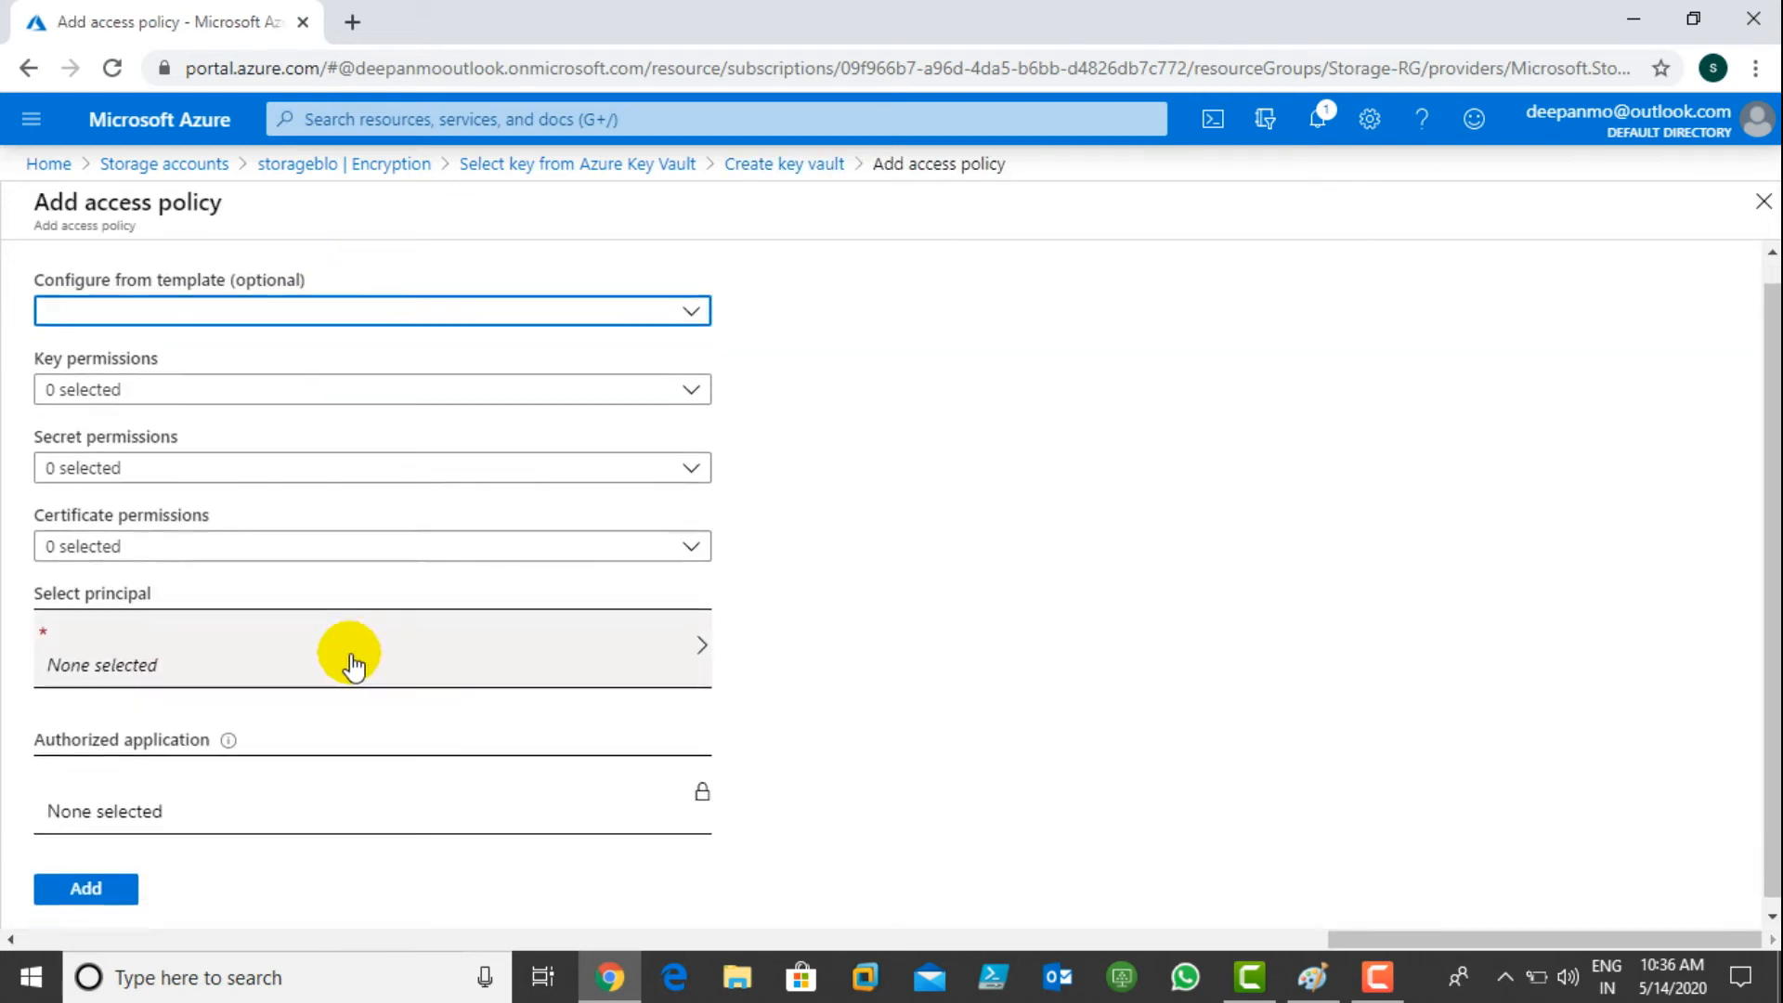
left_click(335, 310)
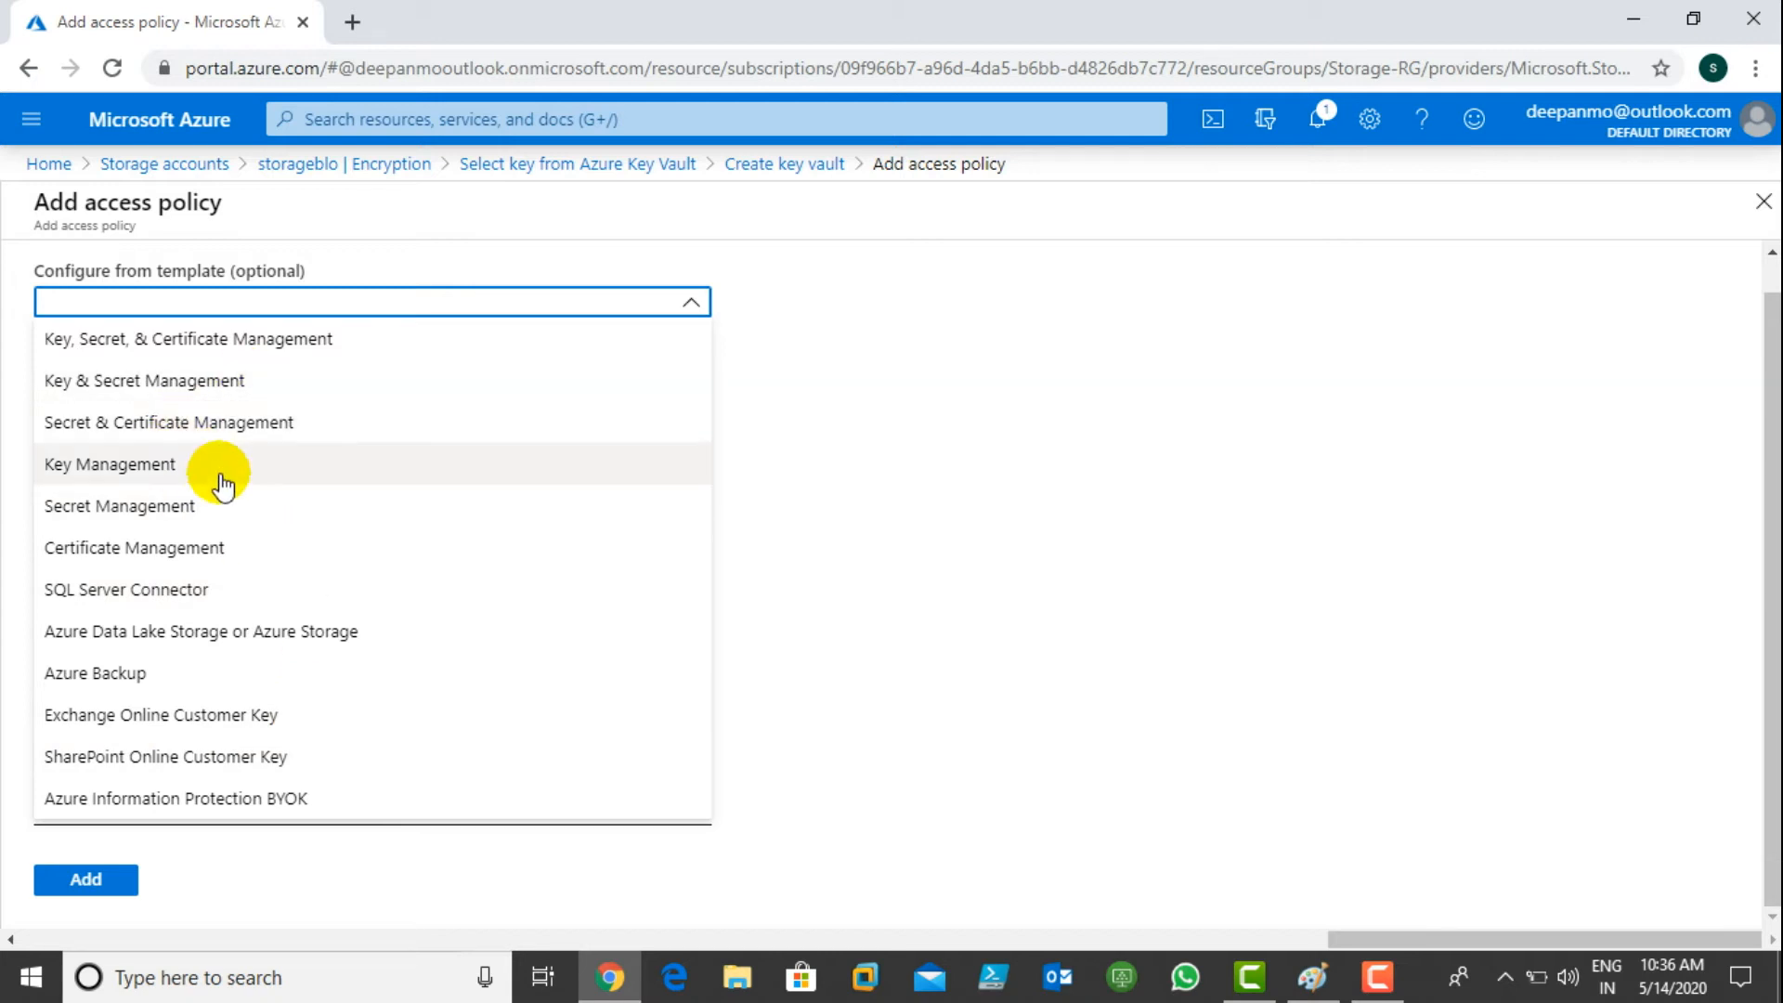
left_click(1044, 337)
left_click(464, 305)
left_click(464, 305)
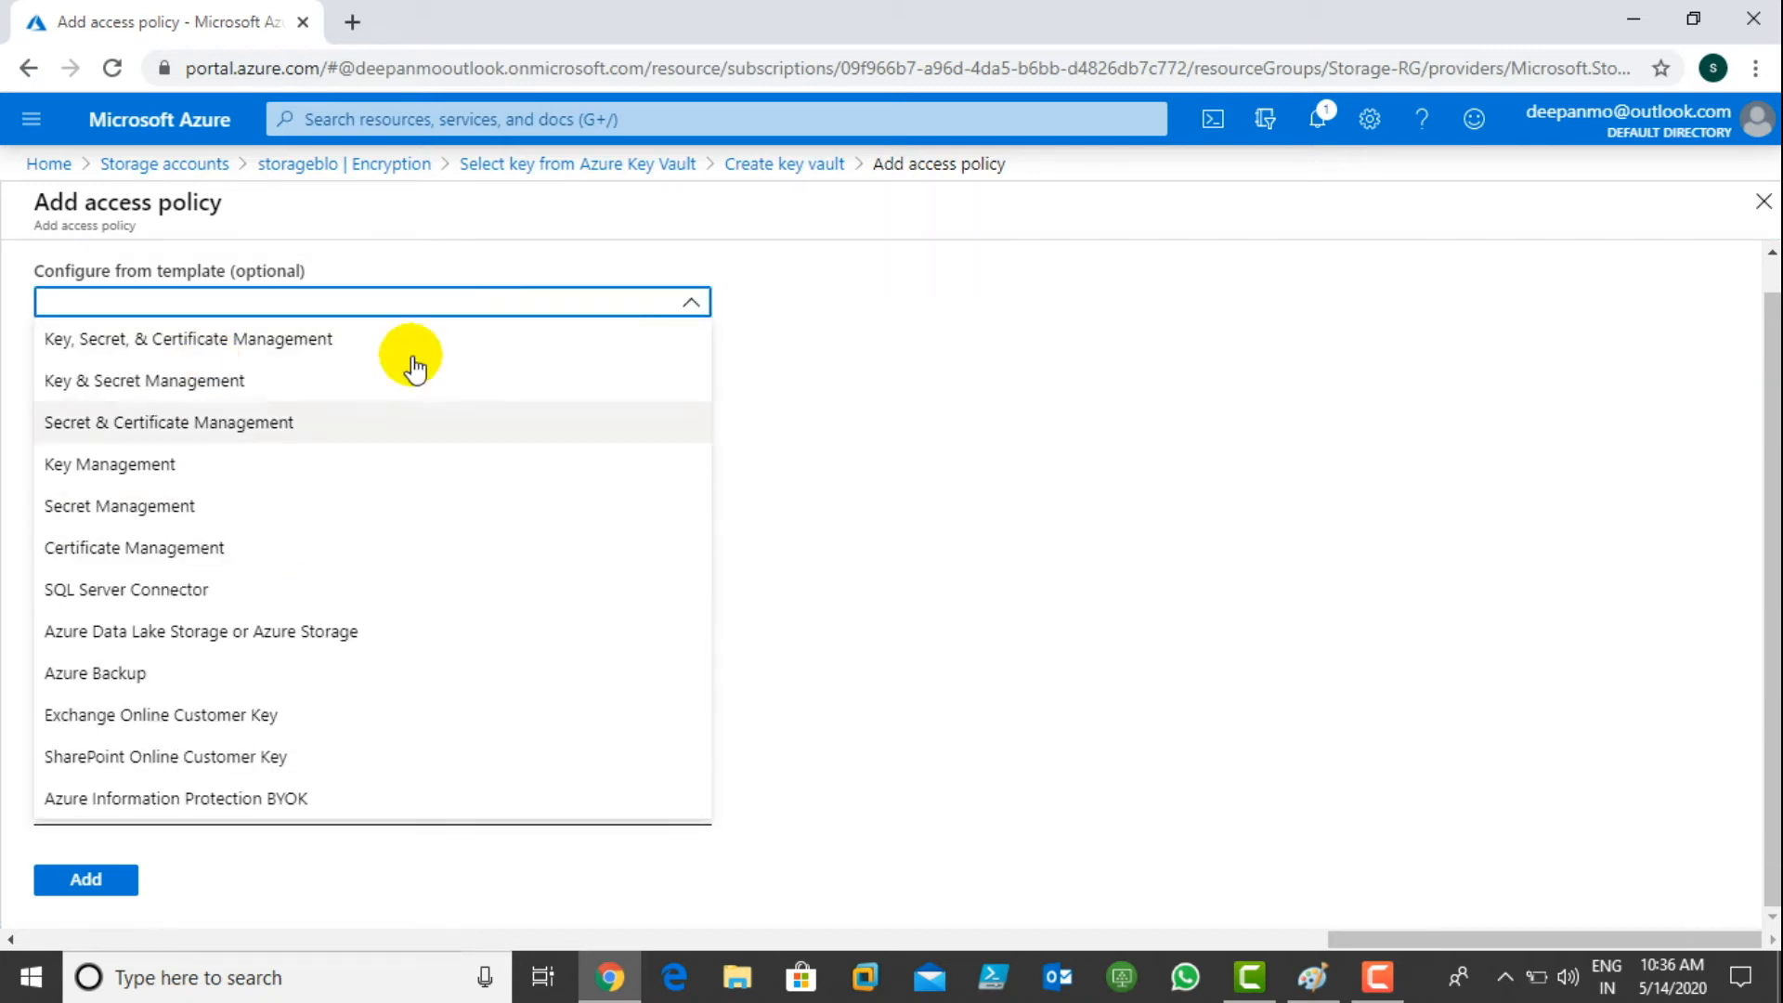
left_click(1044, 404)
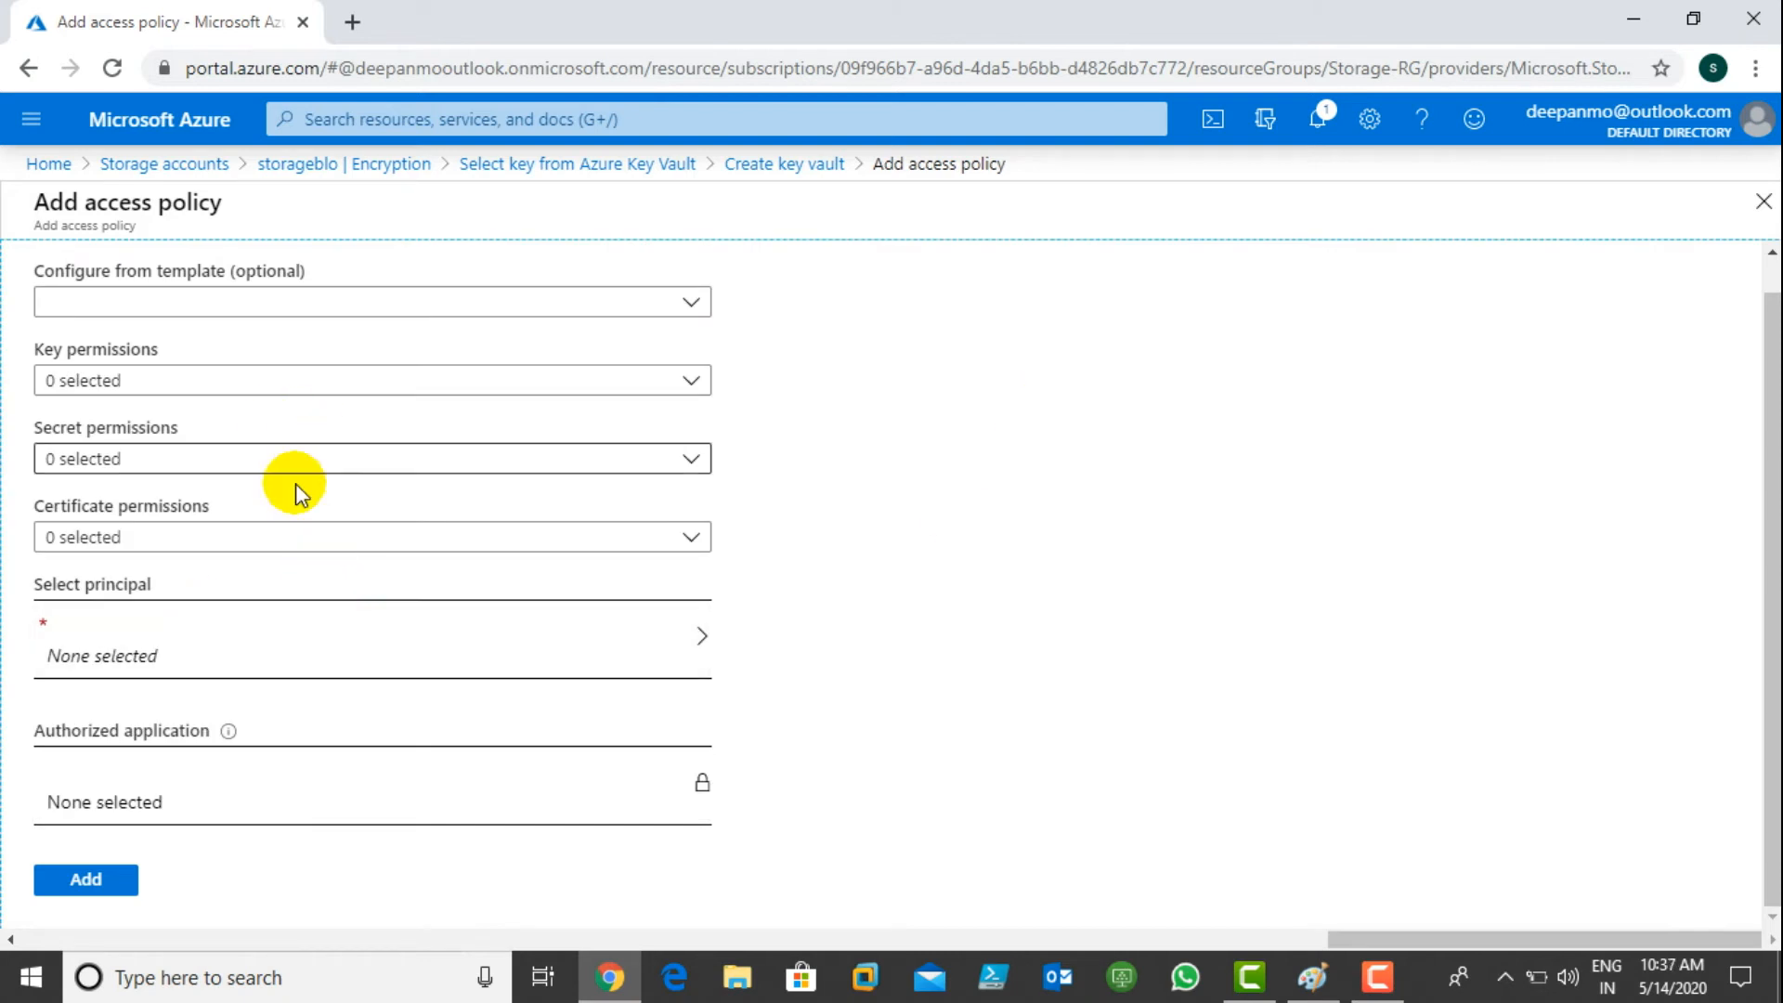
- Examine the principals available for the new access policy and its authorized application setting
left_click(368, 635)
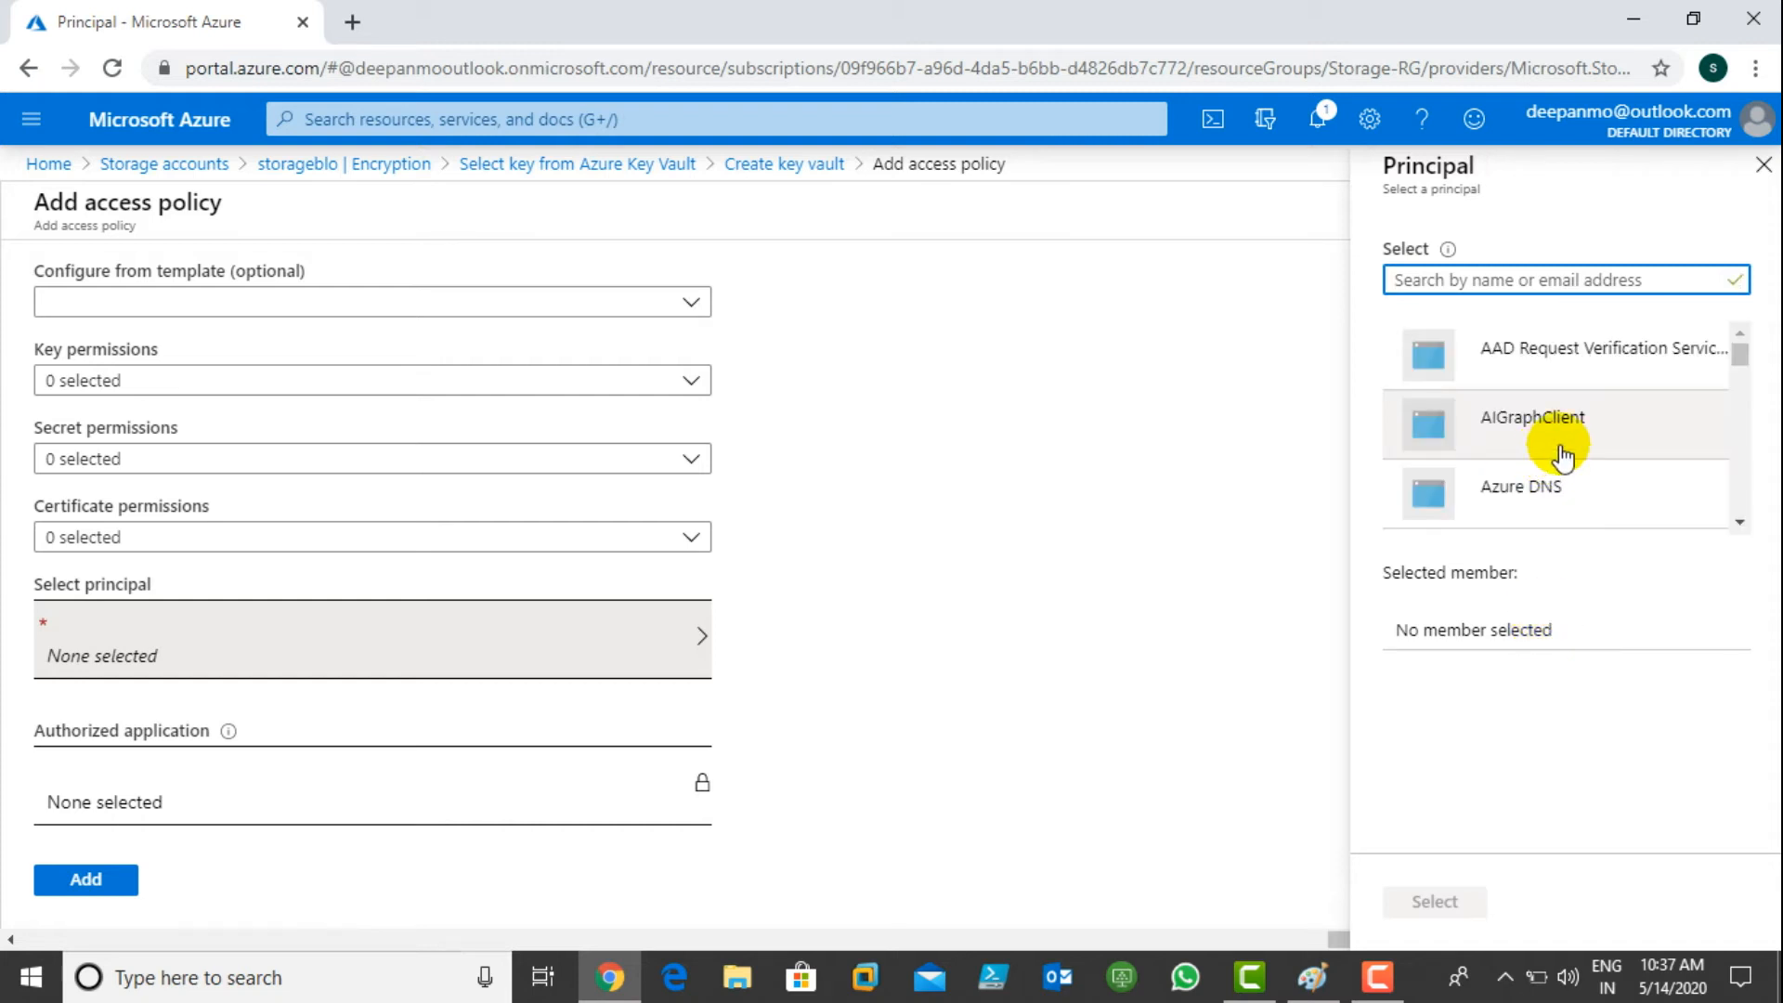
left_click_drag(1735, 351, 1599, 179)
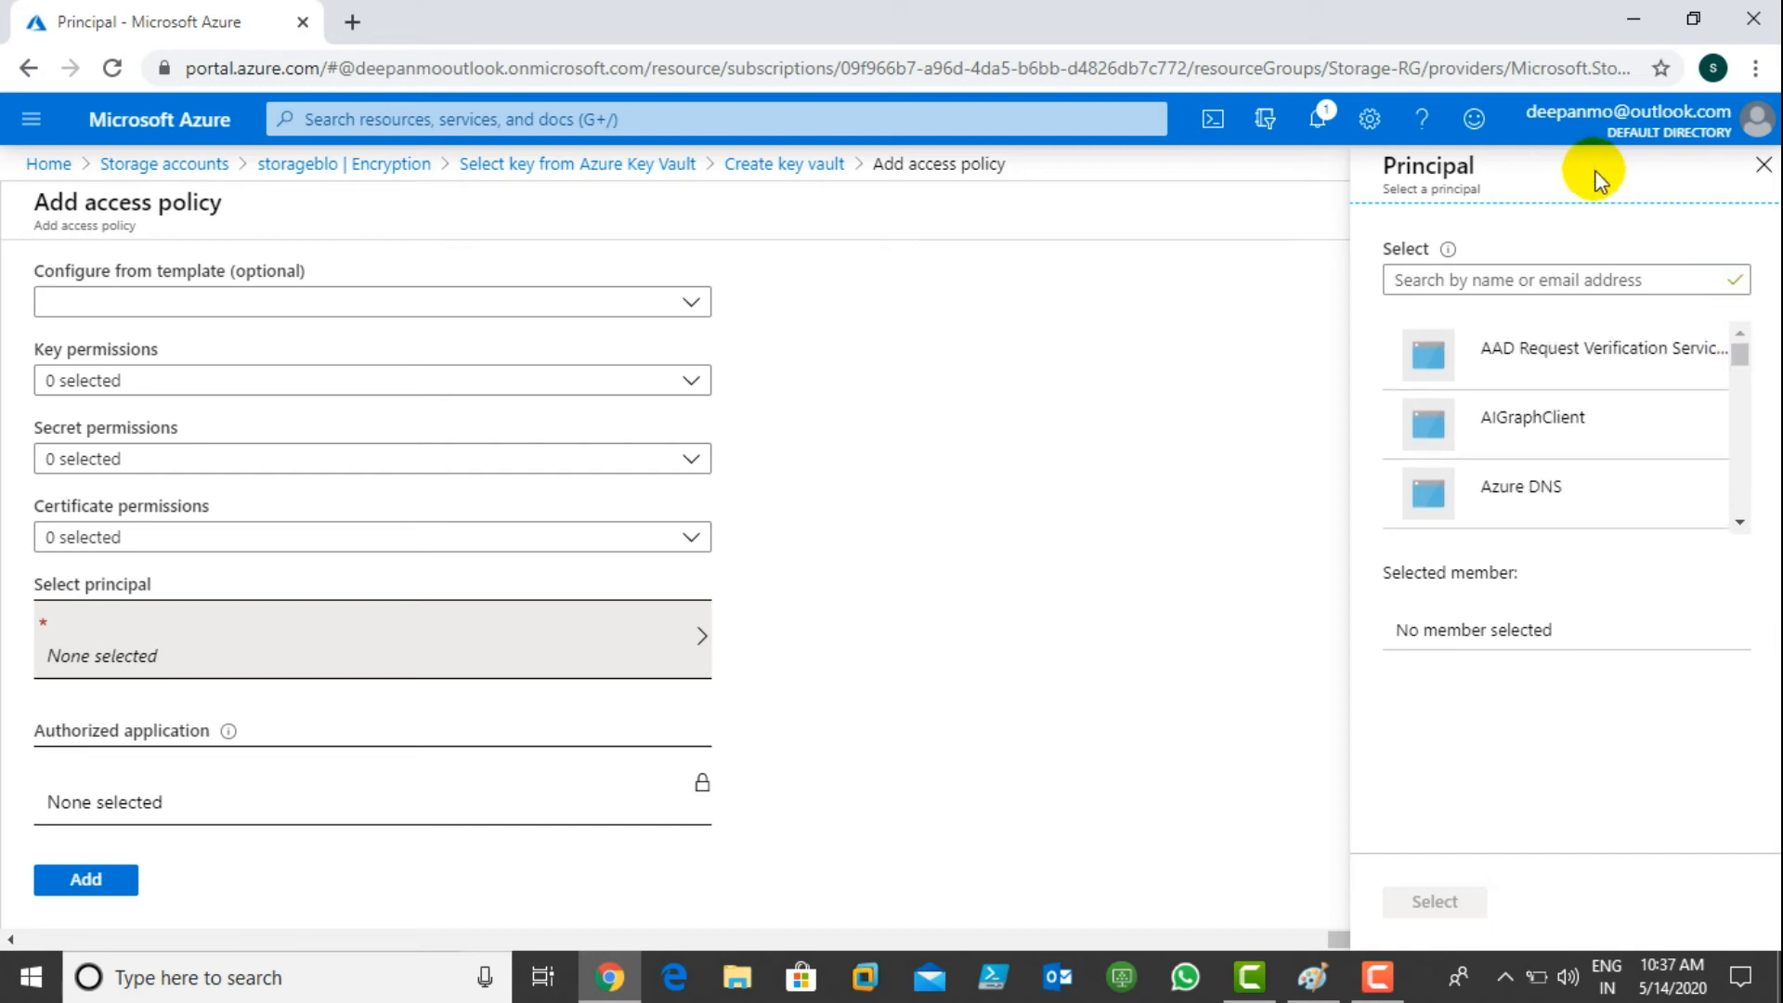
left_click(1761, 164)
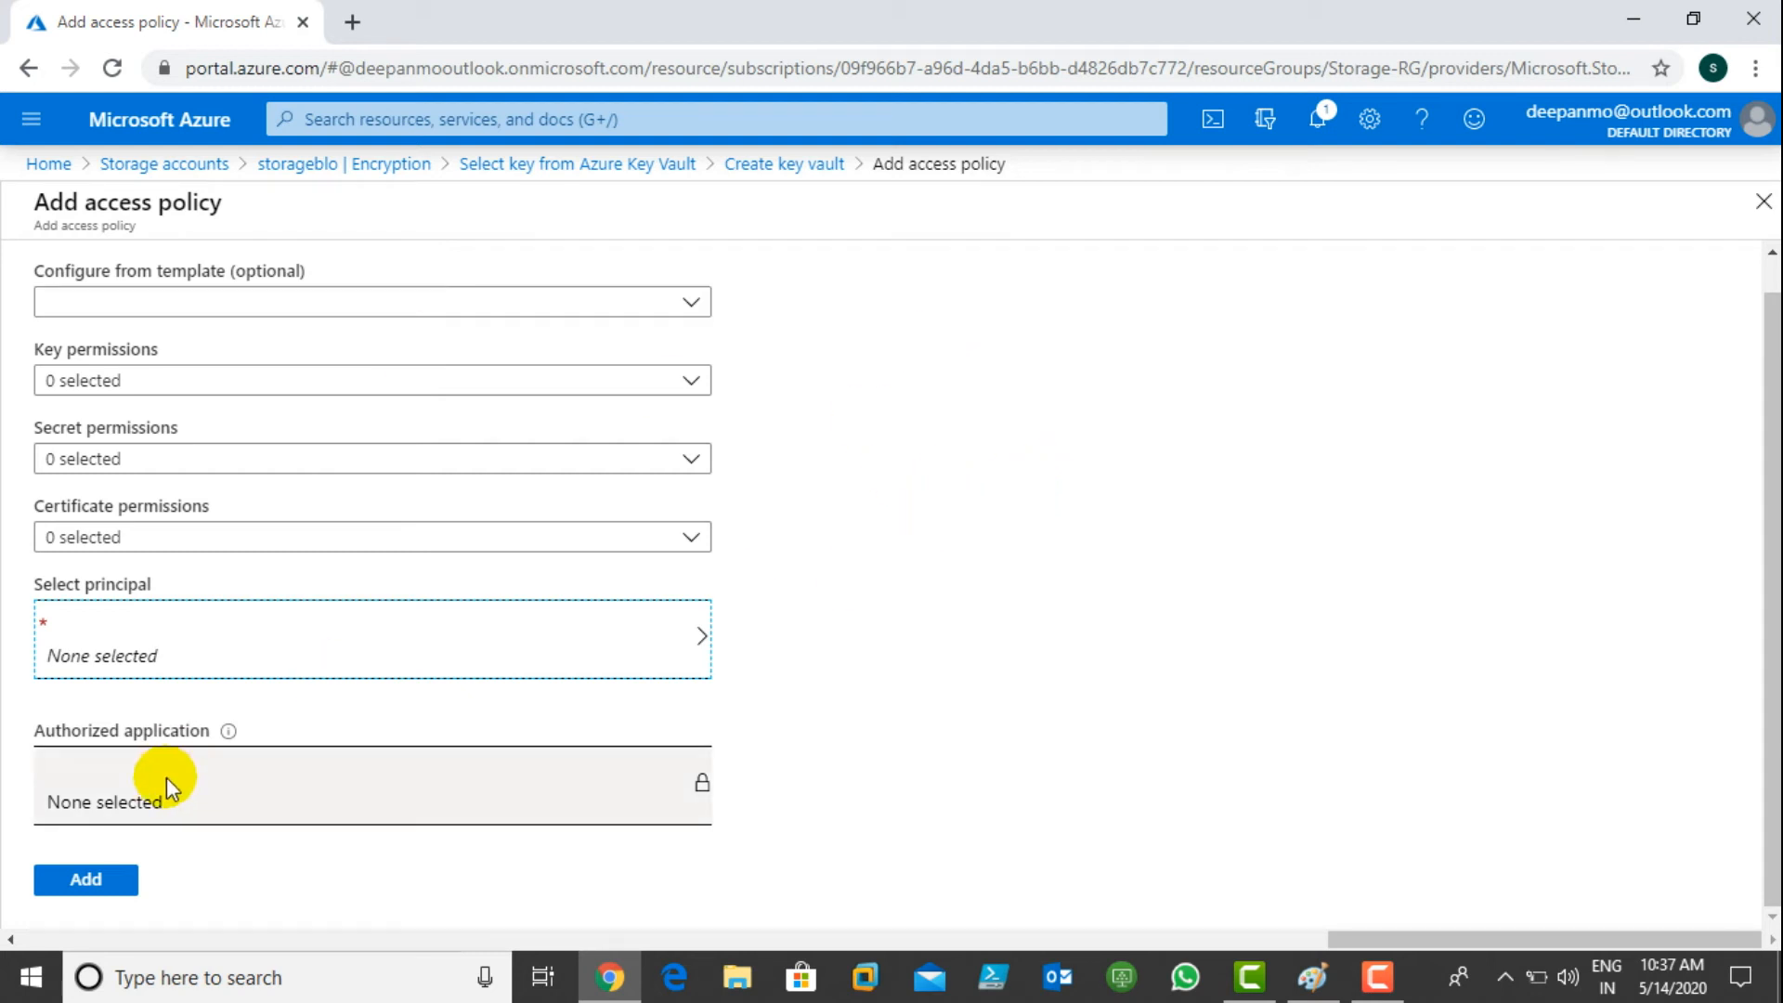
left_click(440, 795)
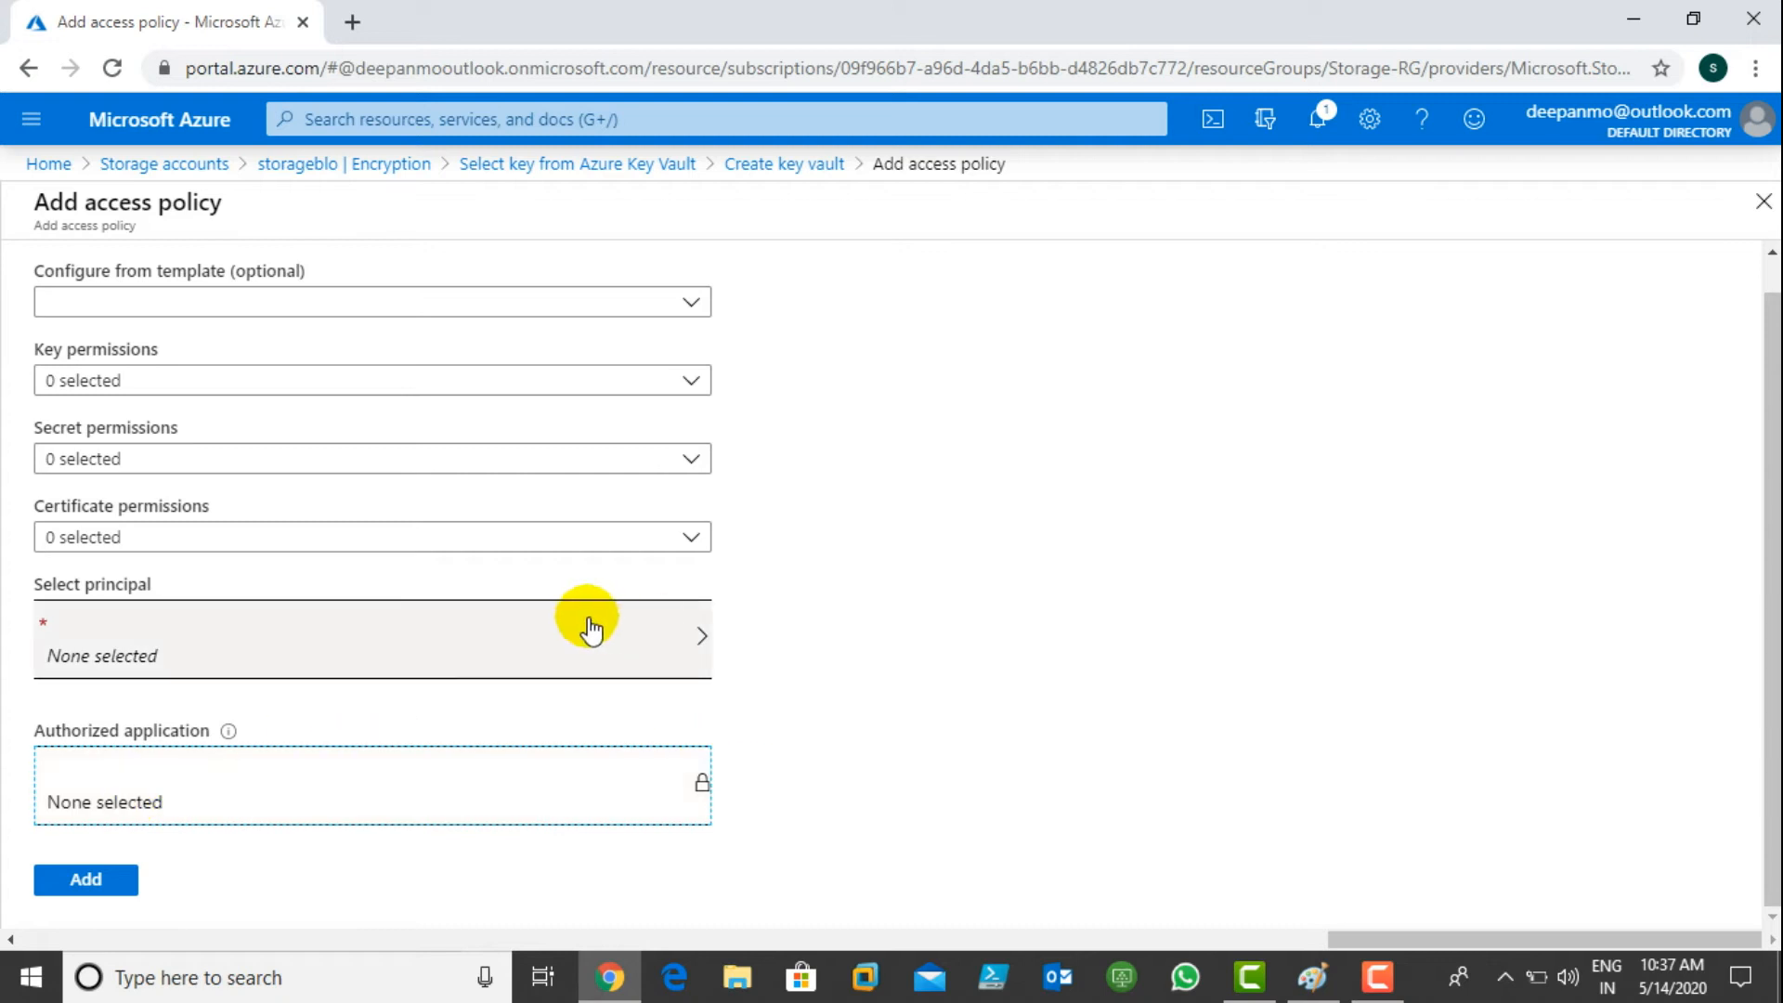
- Select Azure Storage as the principal of the new access policy
left_click(557, 631)
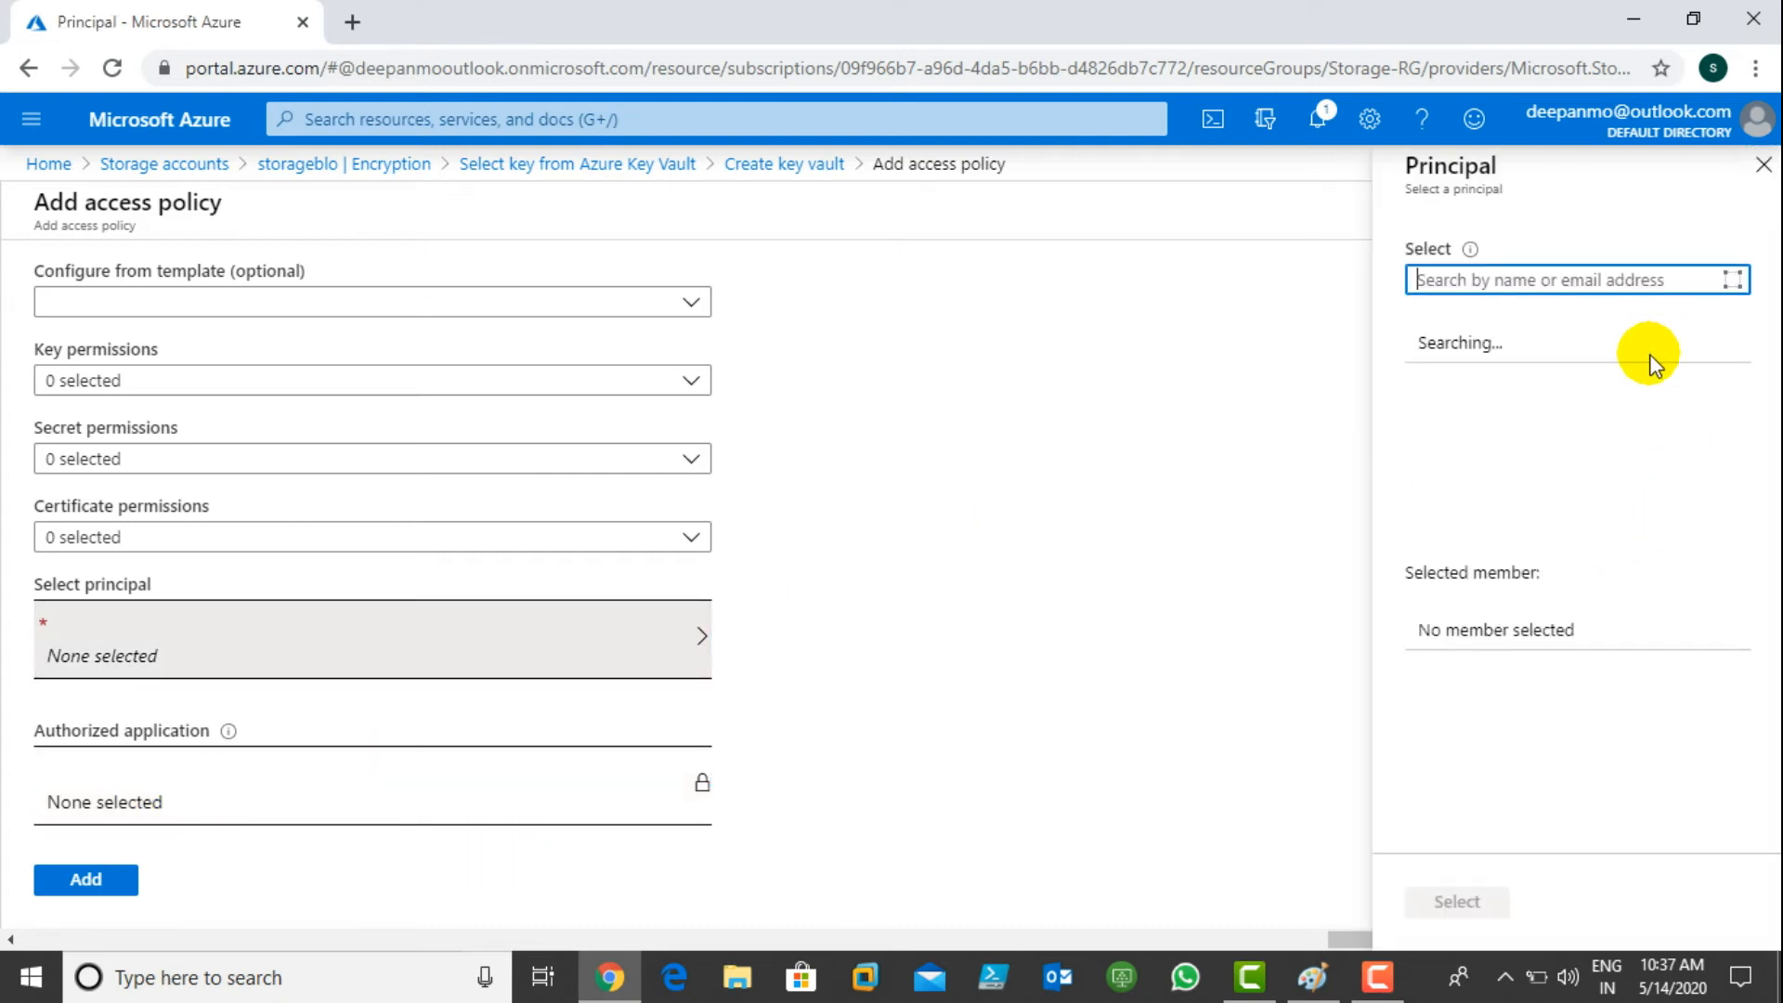
scroll(1635, 422, "down", 5)
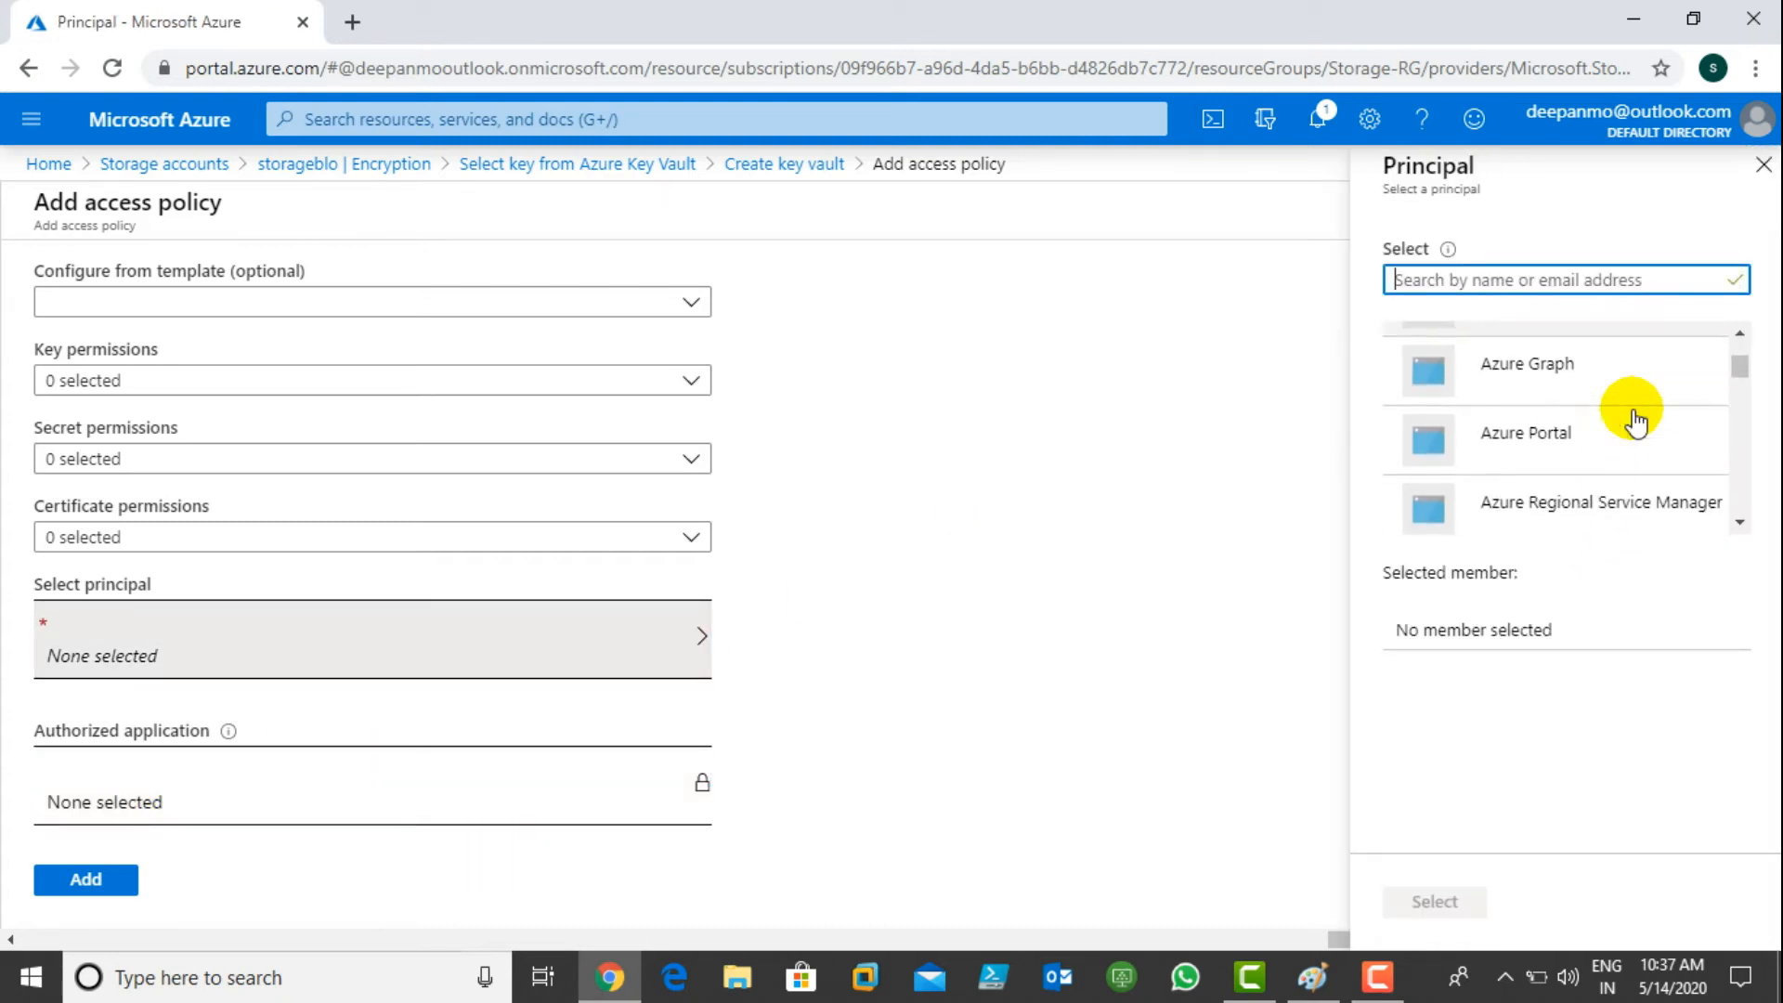
left_click(1524, 516)
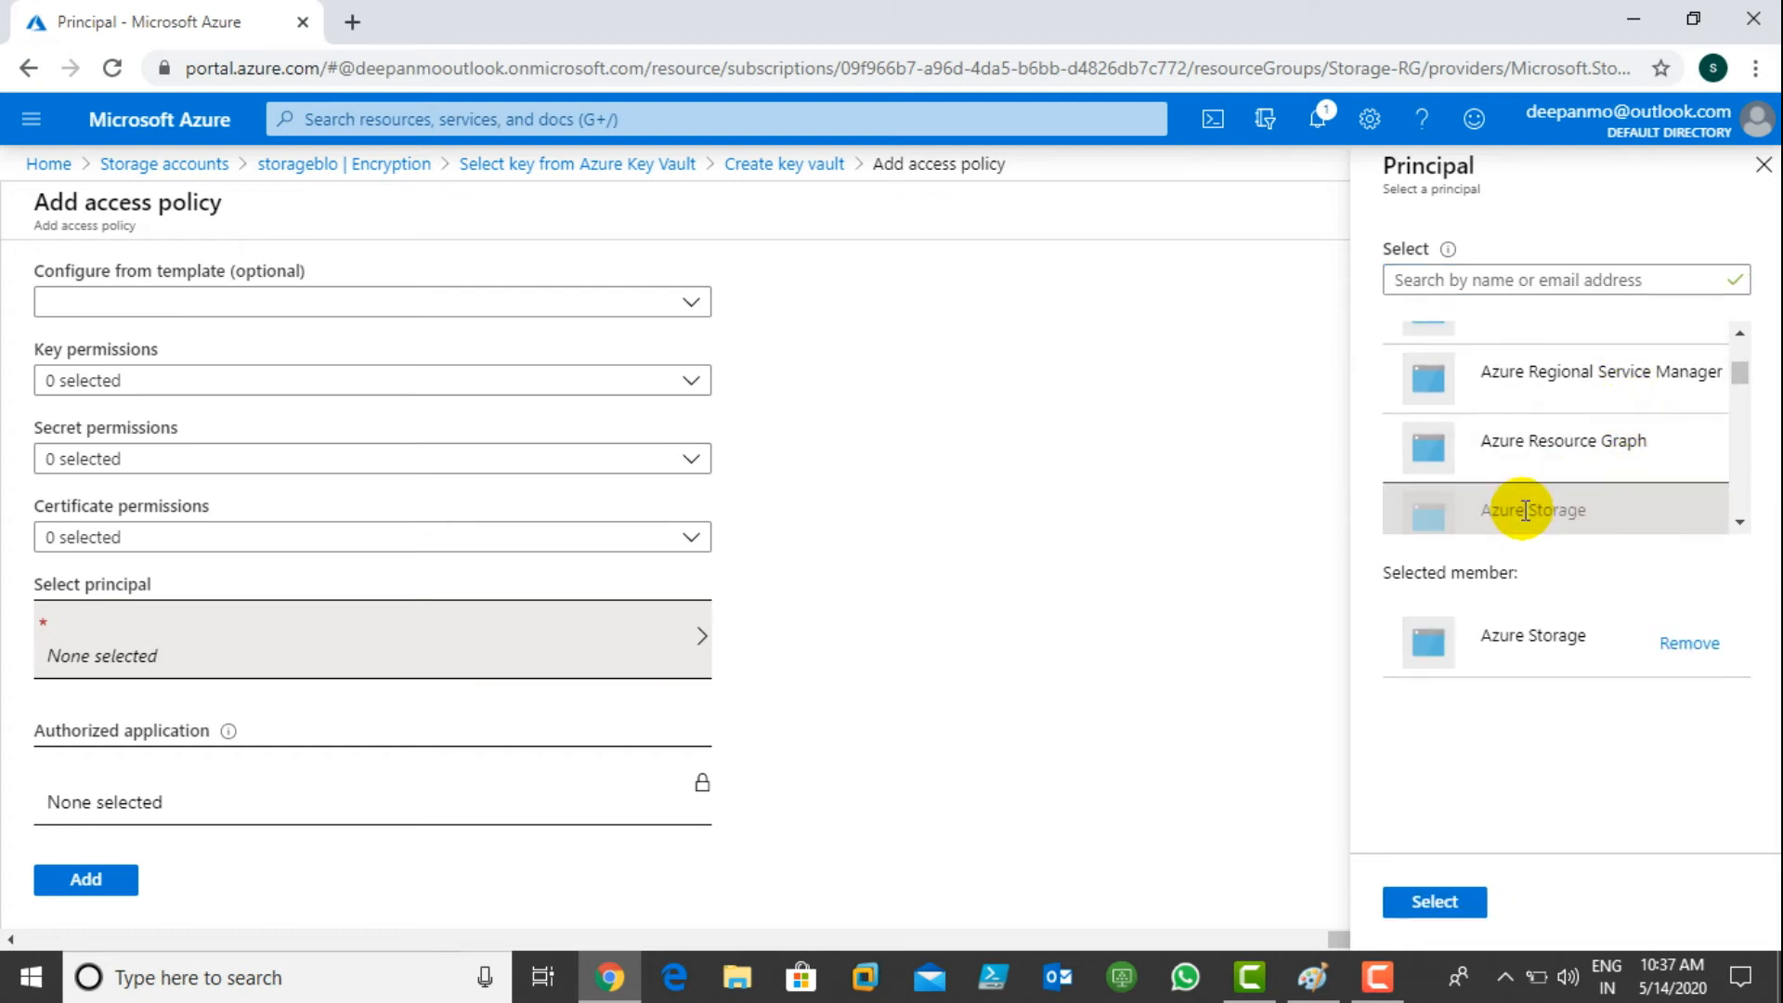
left_click(1434, 901)
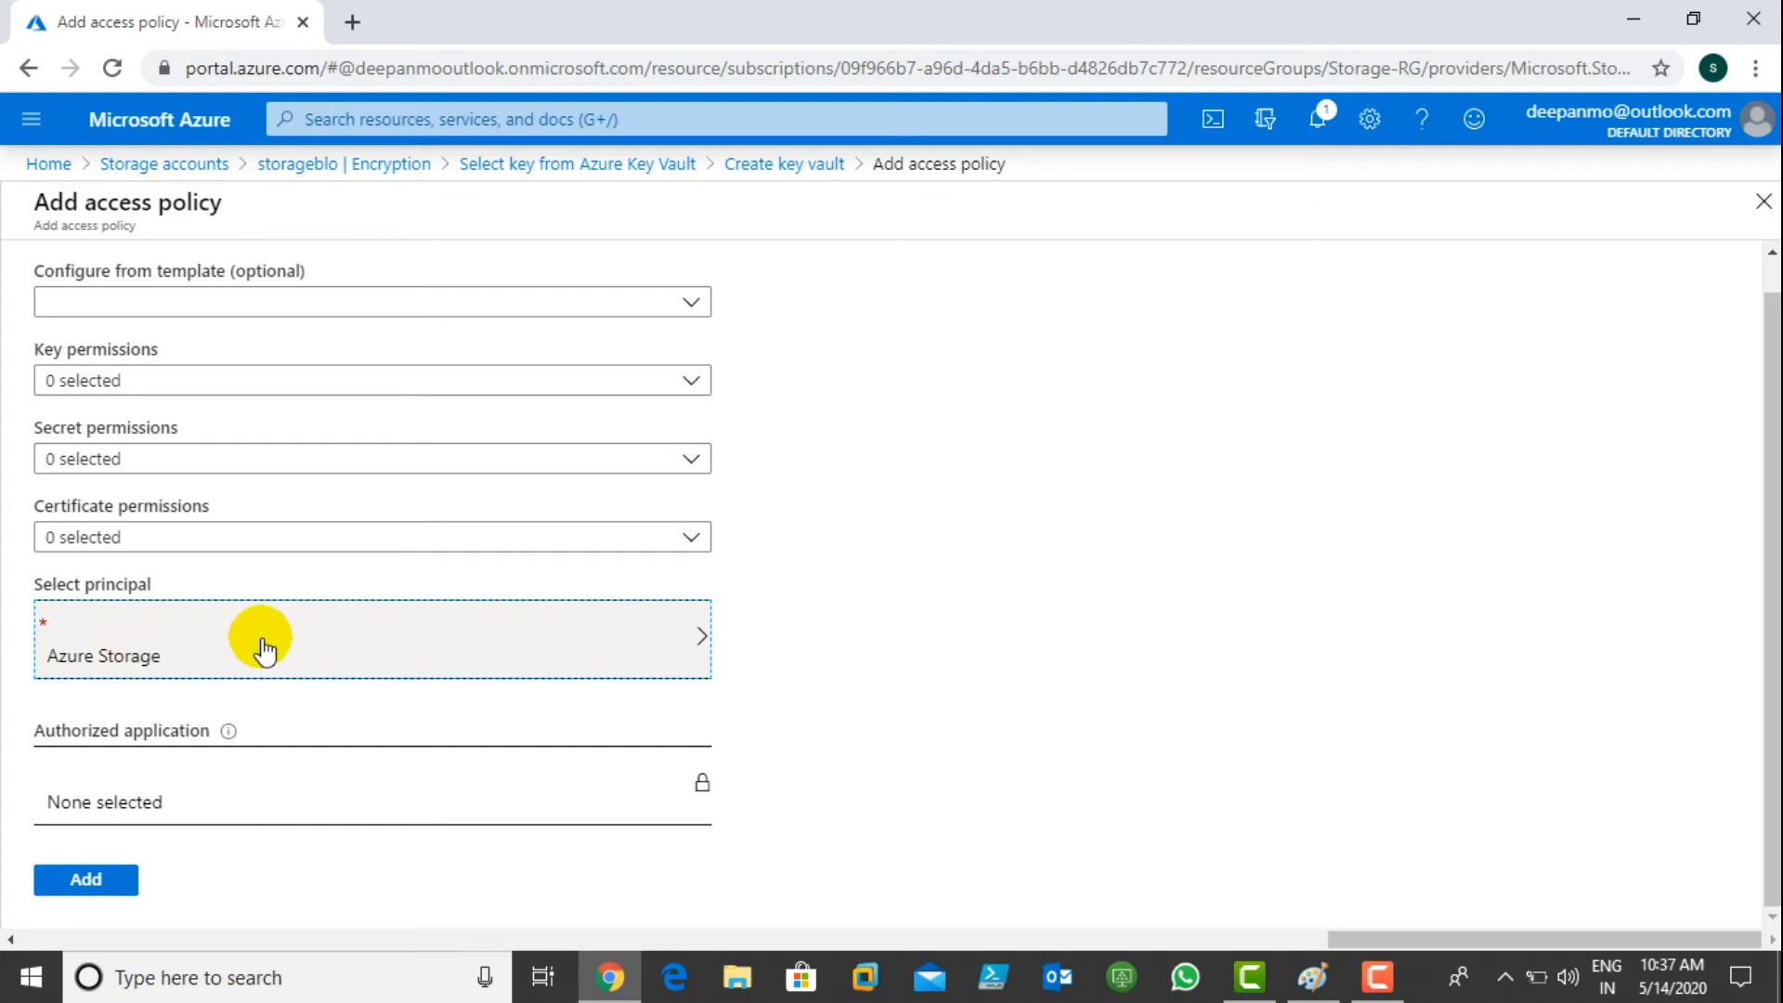
left_click(212, 651)
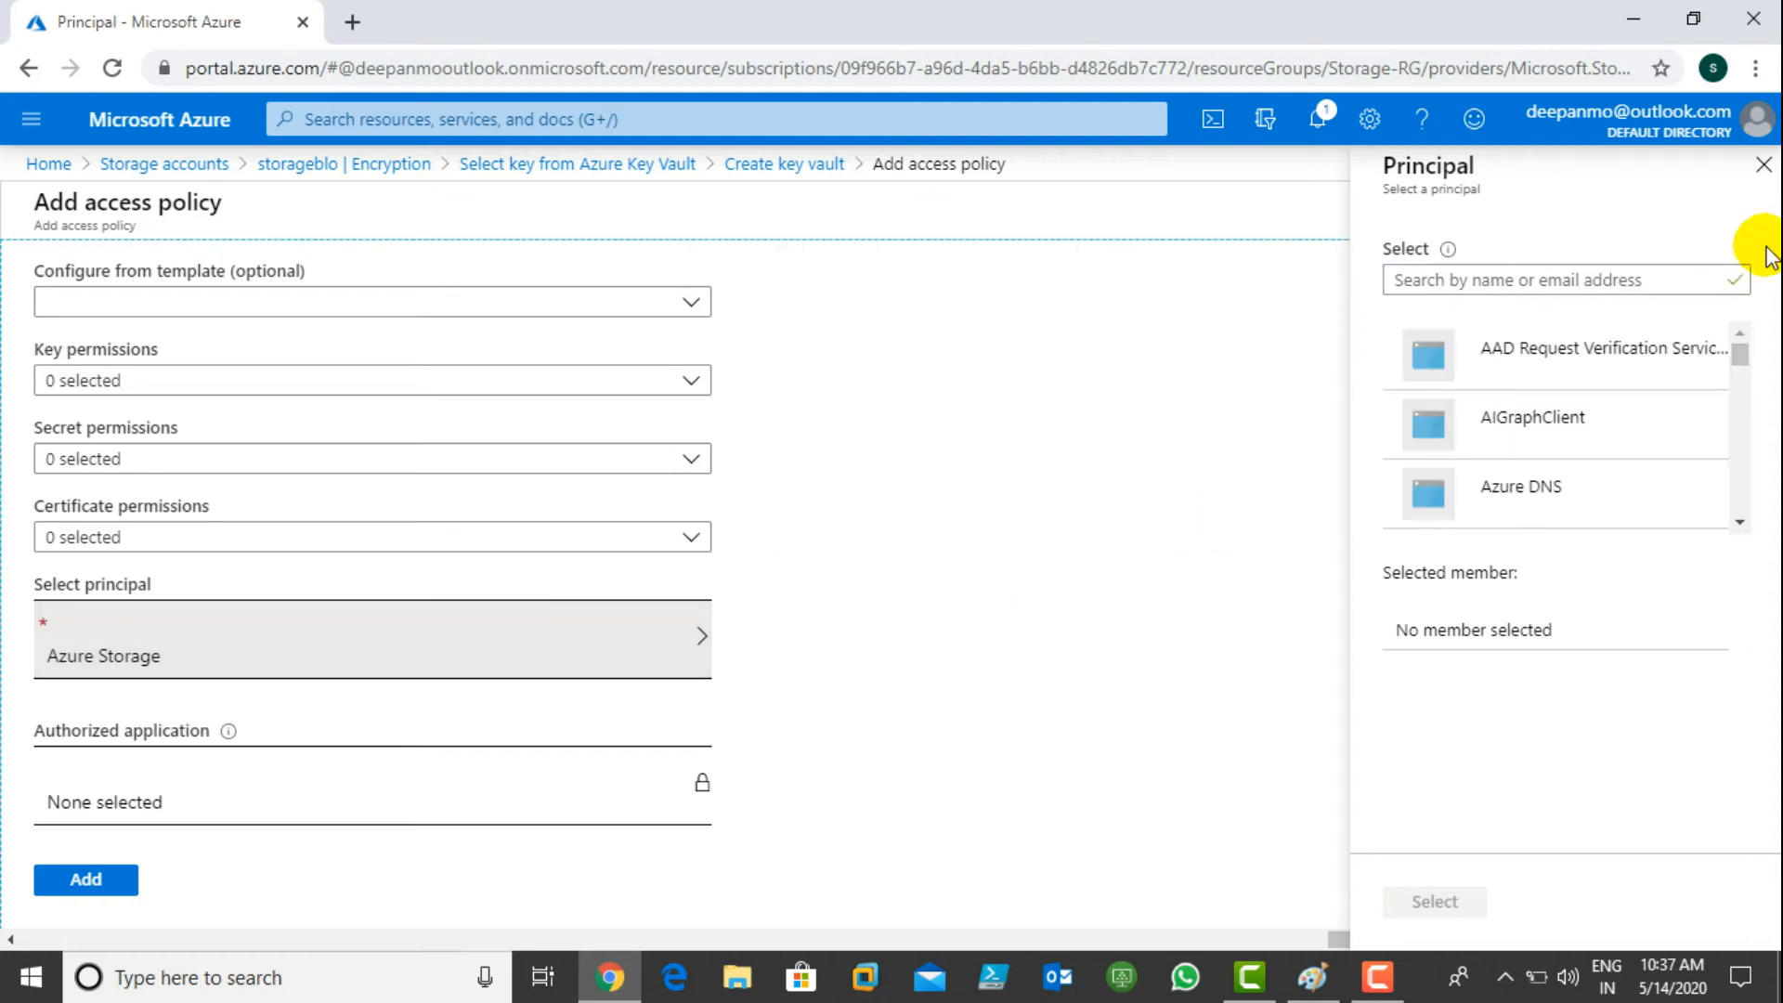
left_click(1761, 166)
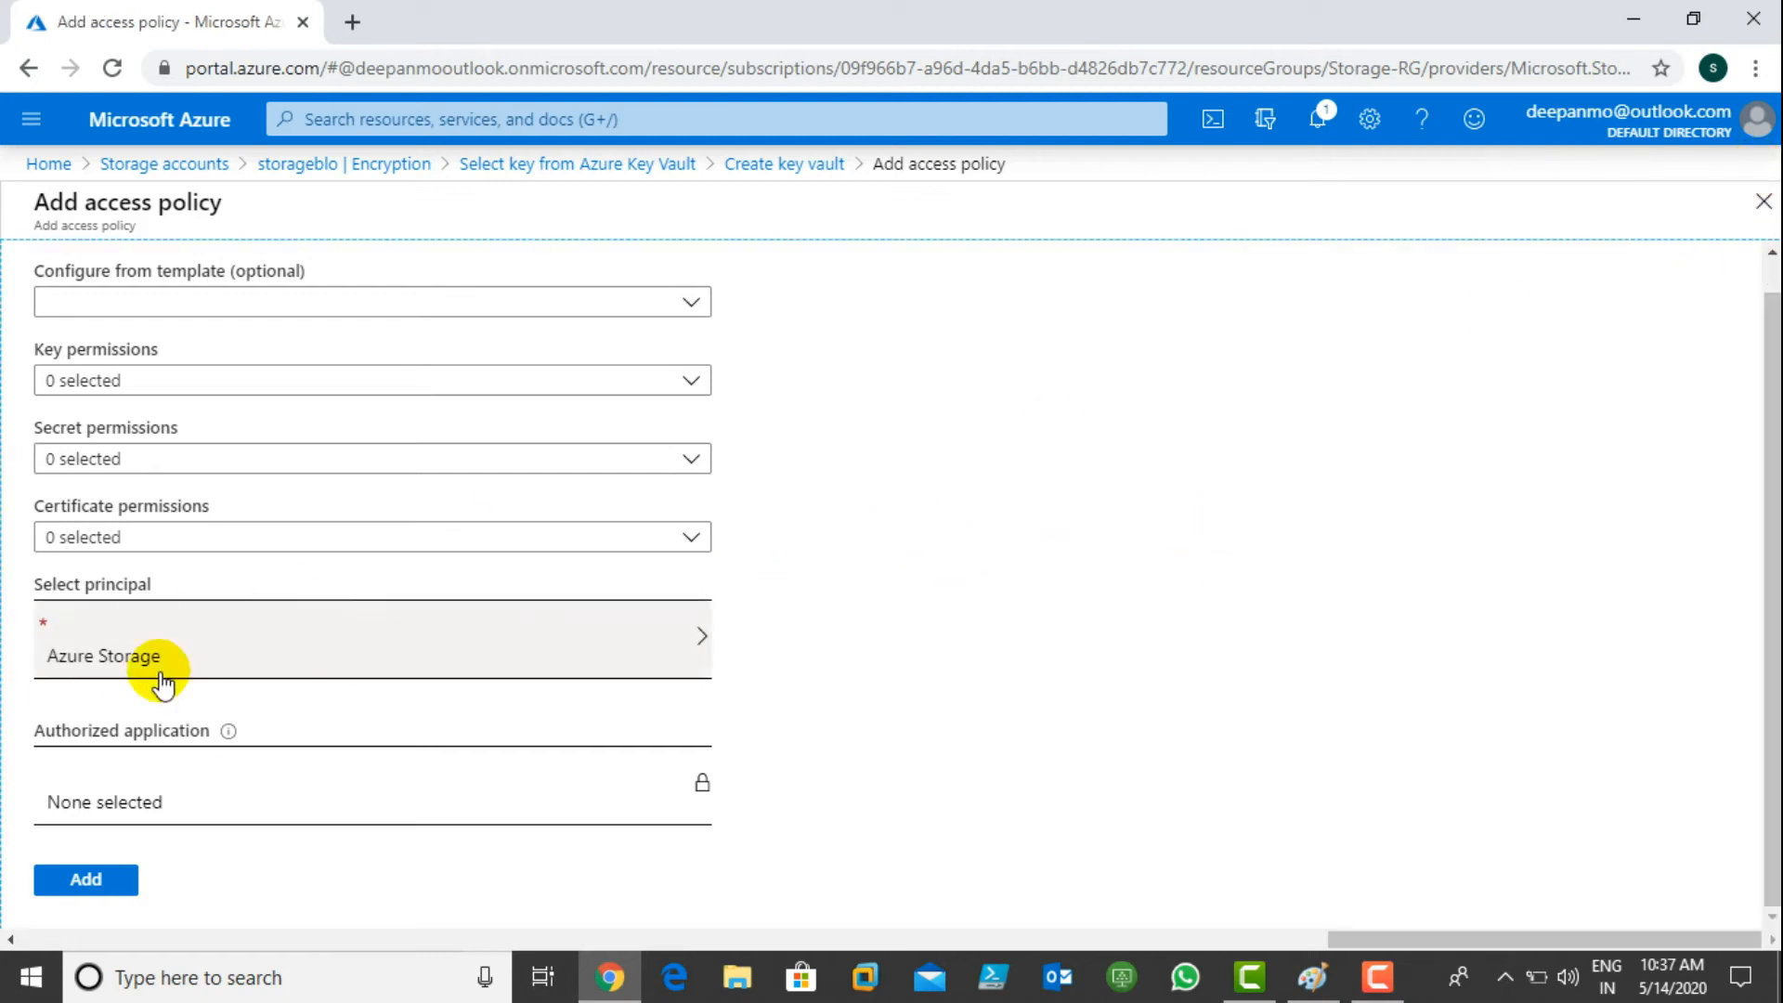
- Examine the key, secret and certificate permissions that can be granted in the new access policy
left_click(285, 381)
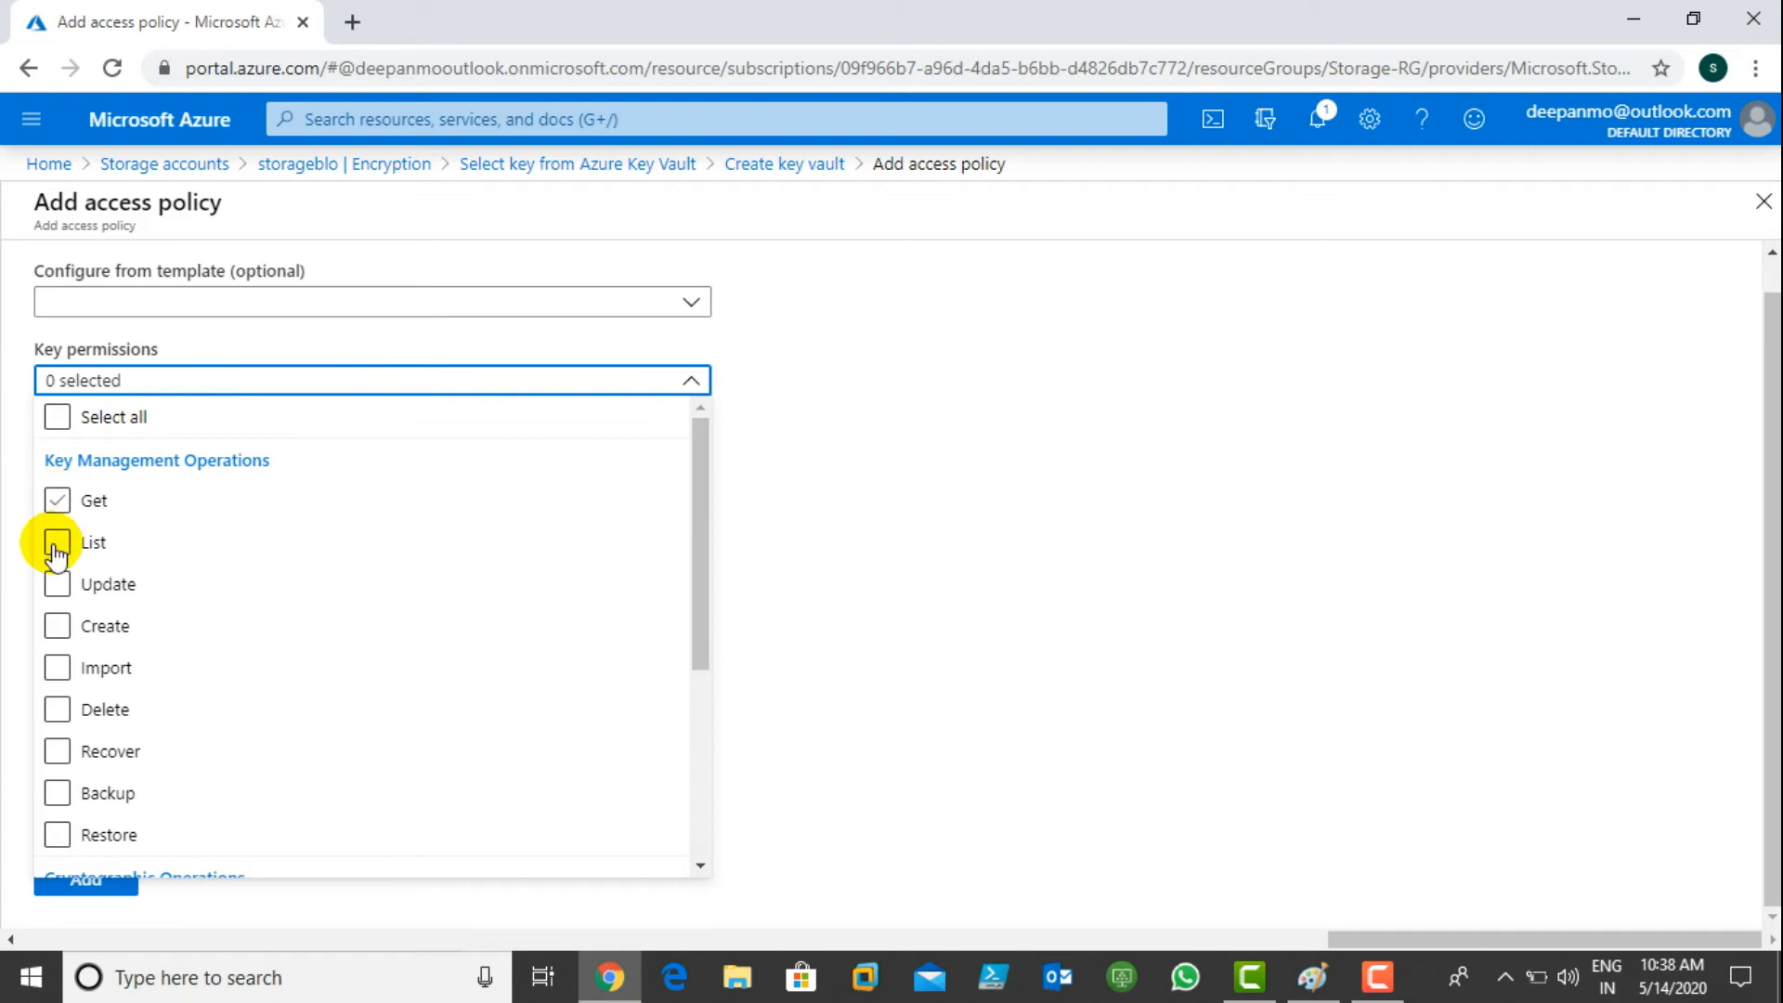
left_click(602, 380)
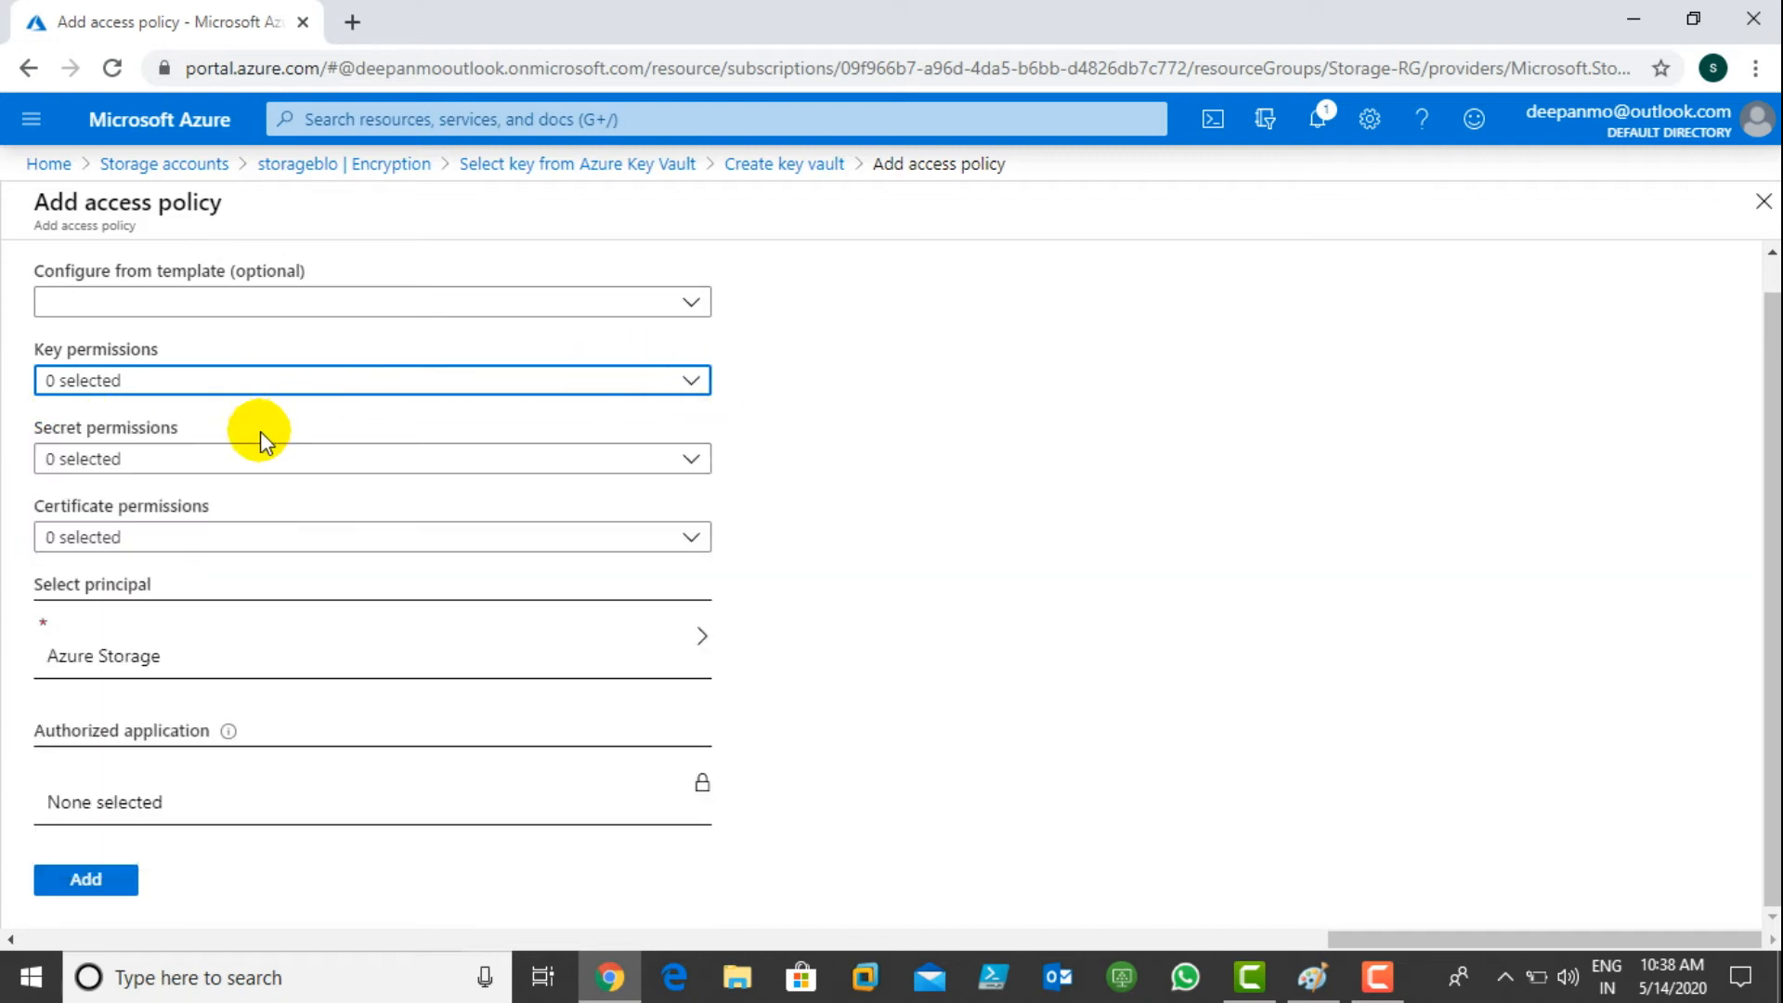
left_click(191, 458)
left_click(240, 462)
left_click(206, 539)
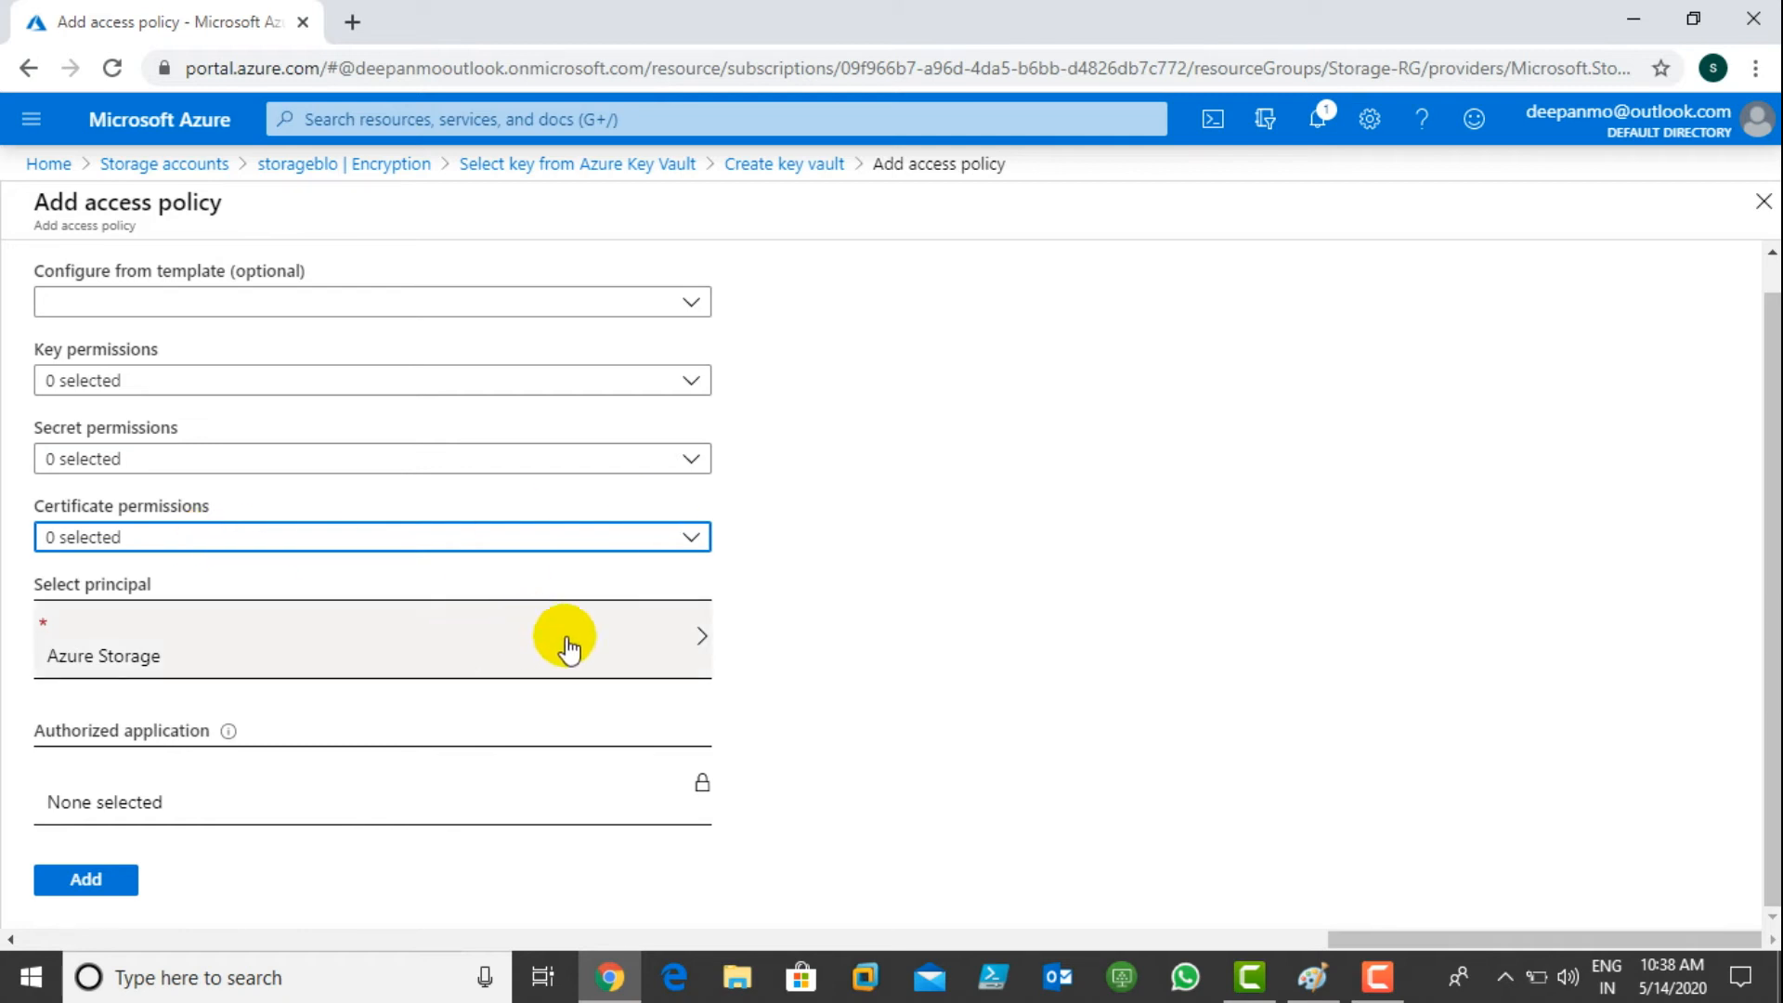
- Discard the unsaved access policy and return to the key vault's access policy settings
left_click(771, 164)
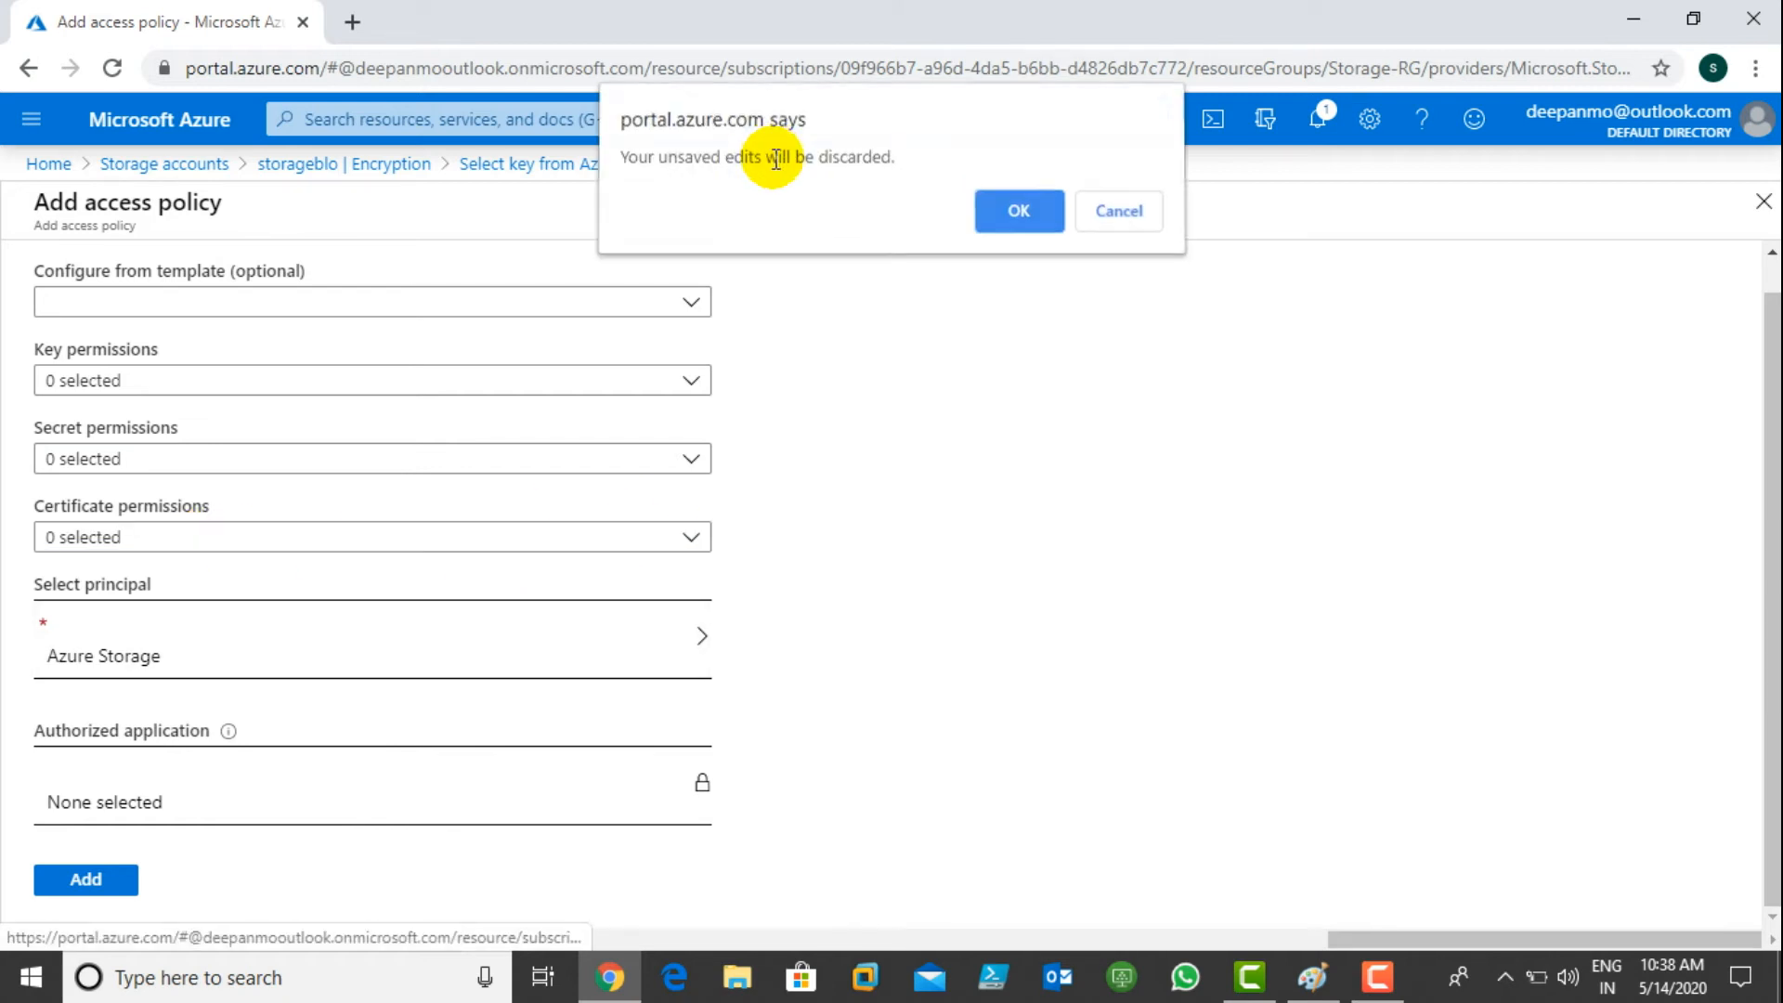
left_click(1021, 208)
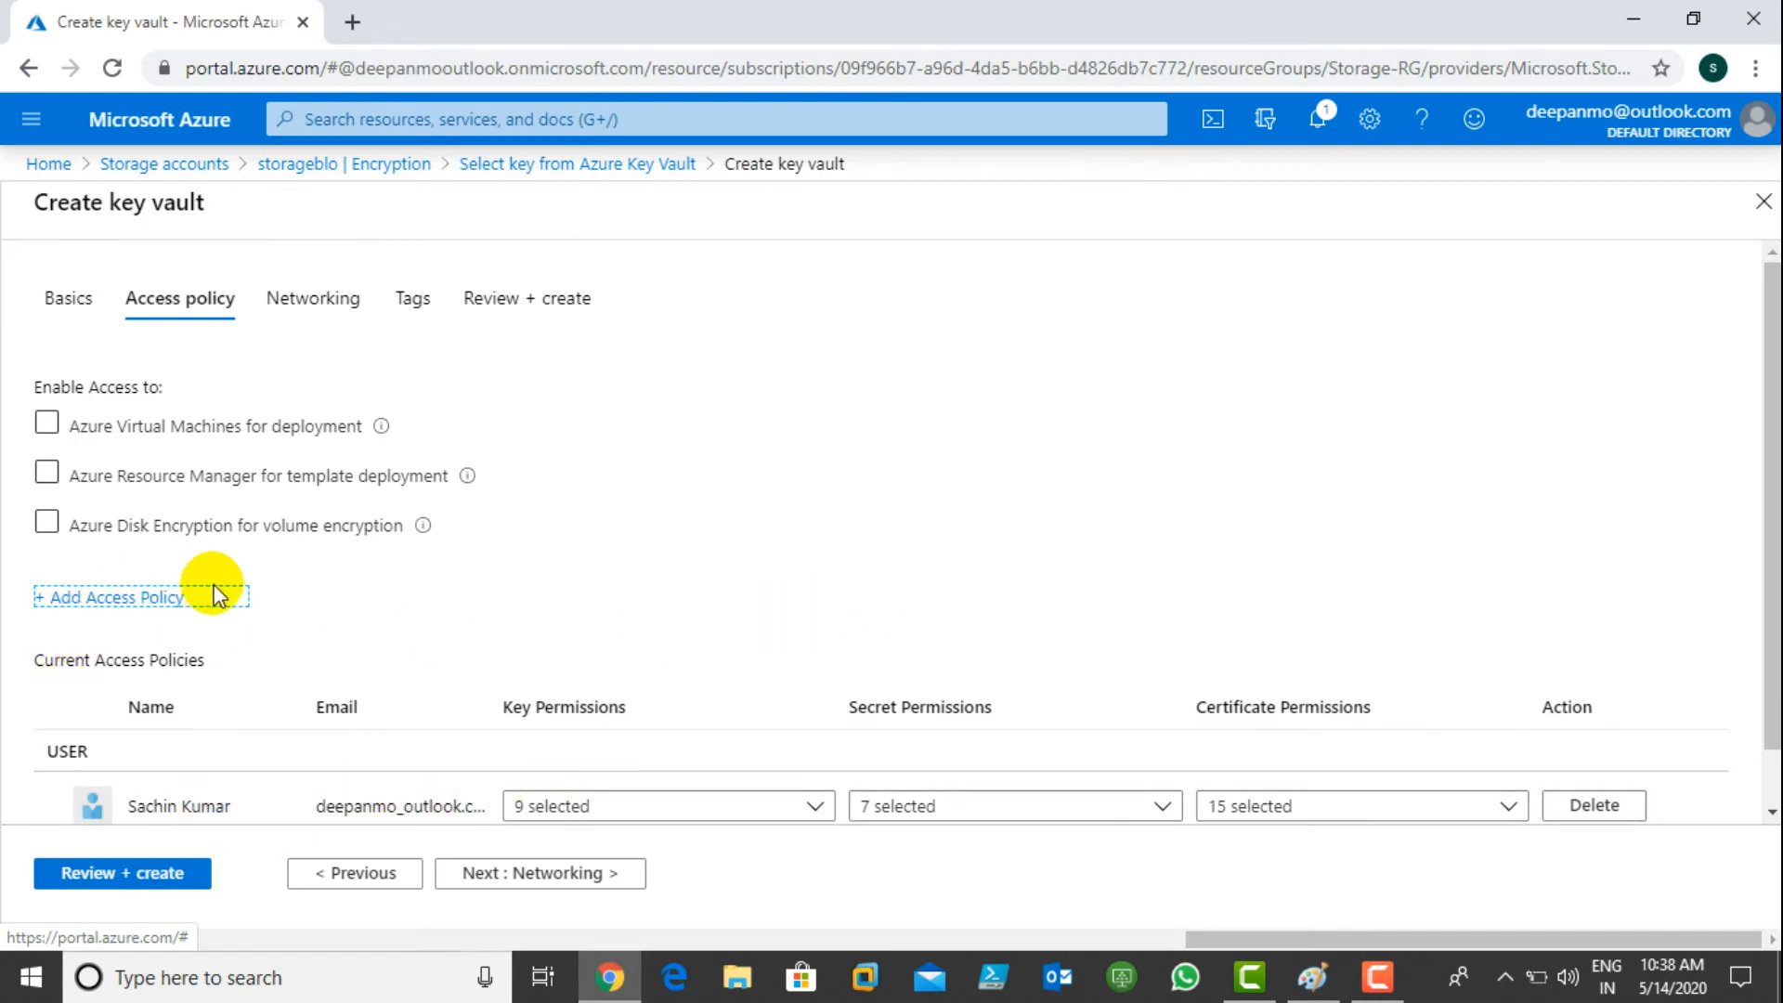
left_click(955, 471)
scroll(956, 478, "down", 1)
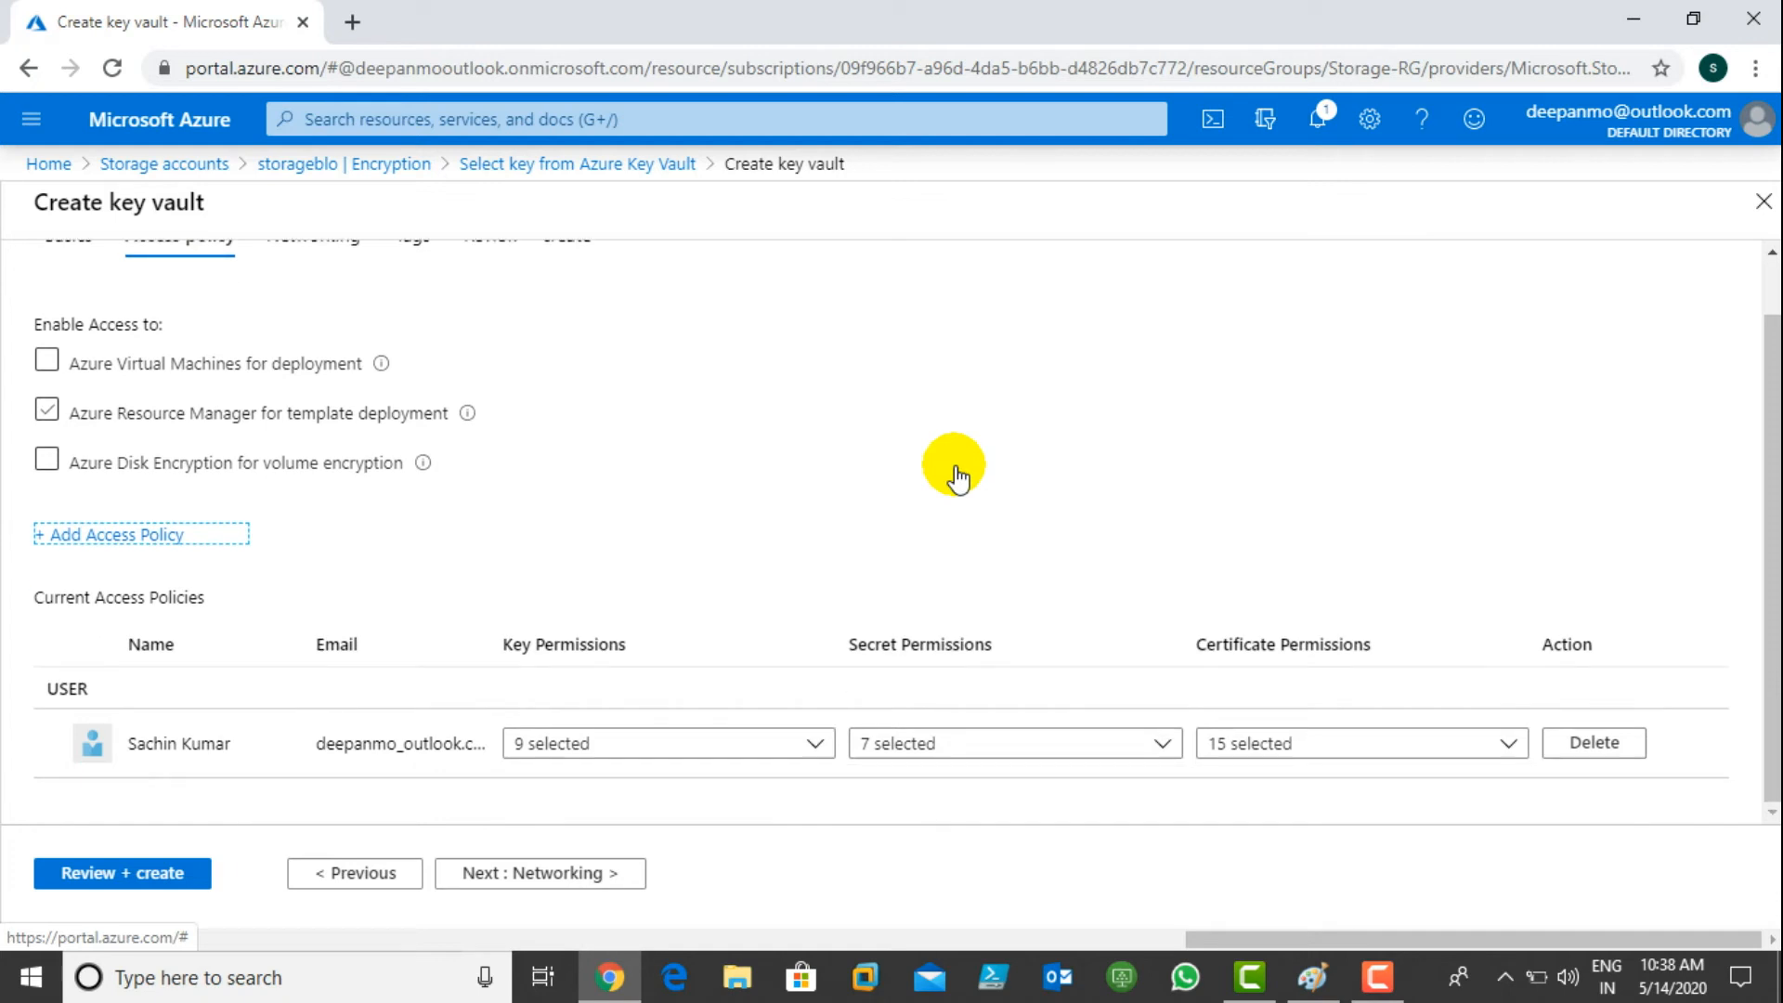
scroll(517, 557, "up", 1)
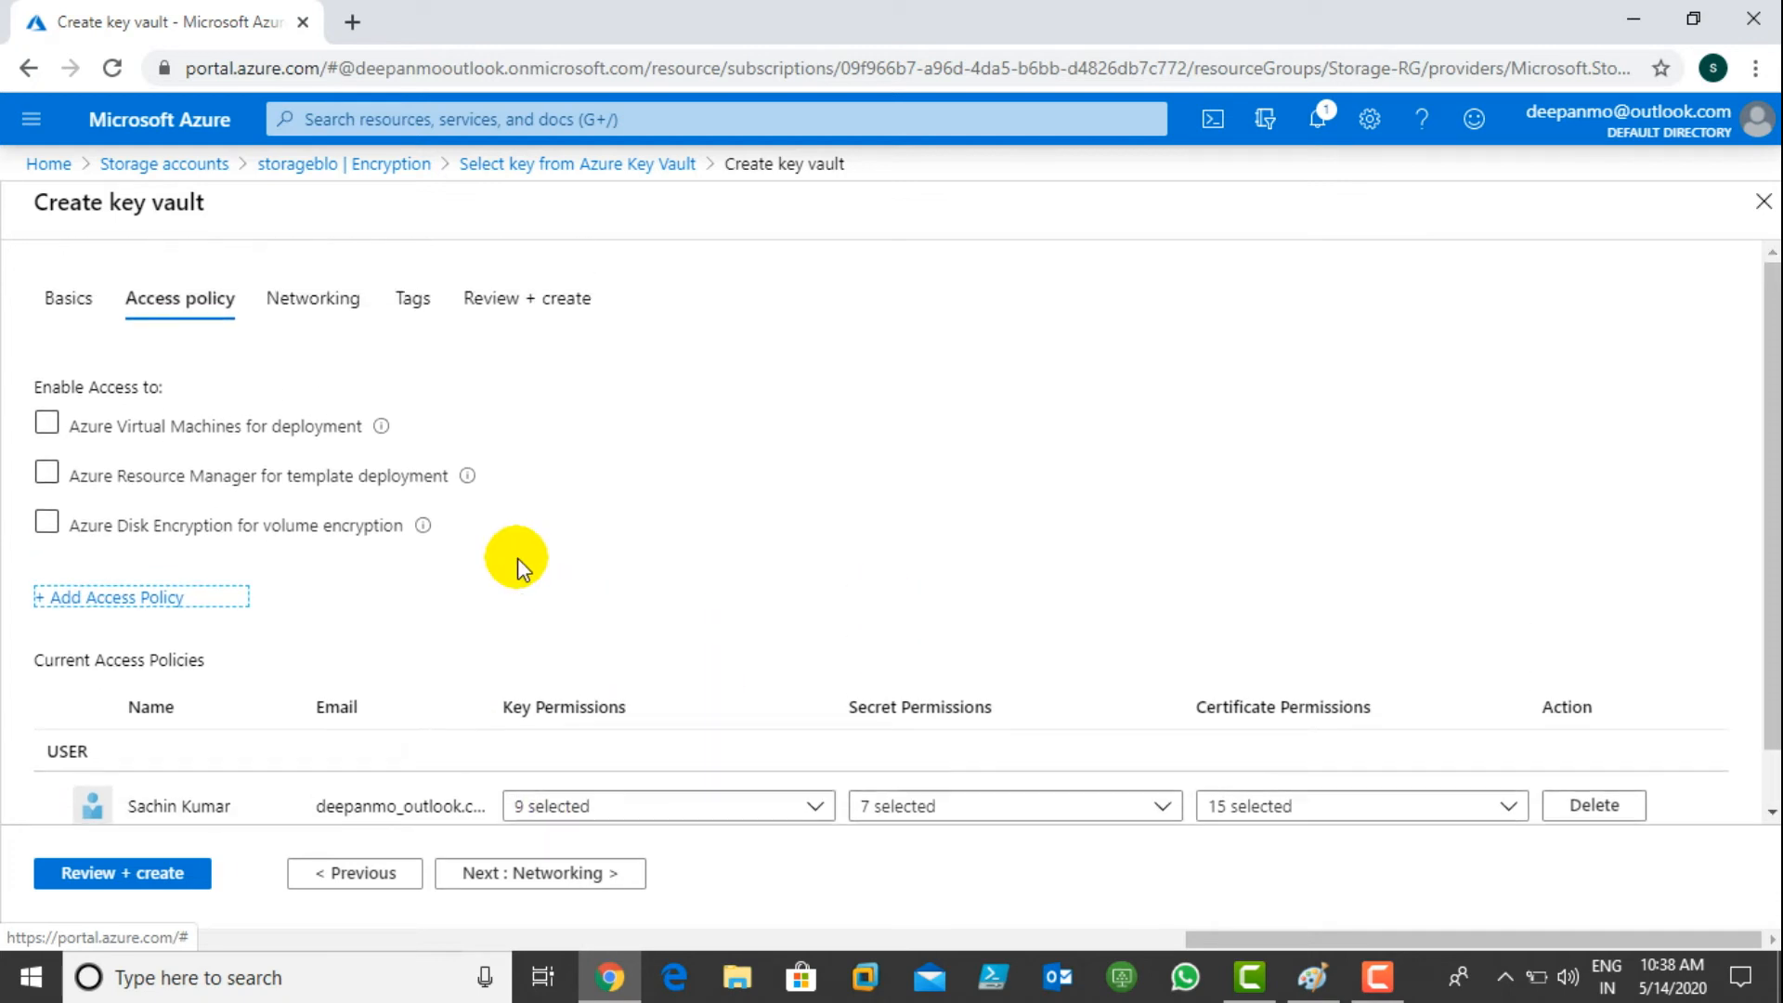
- Proceed to the key vault's networking settings and choose Private endpoint as the connectivity method
left_click(534, 874)
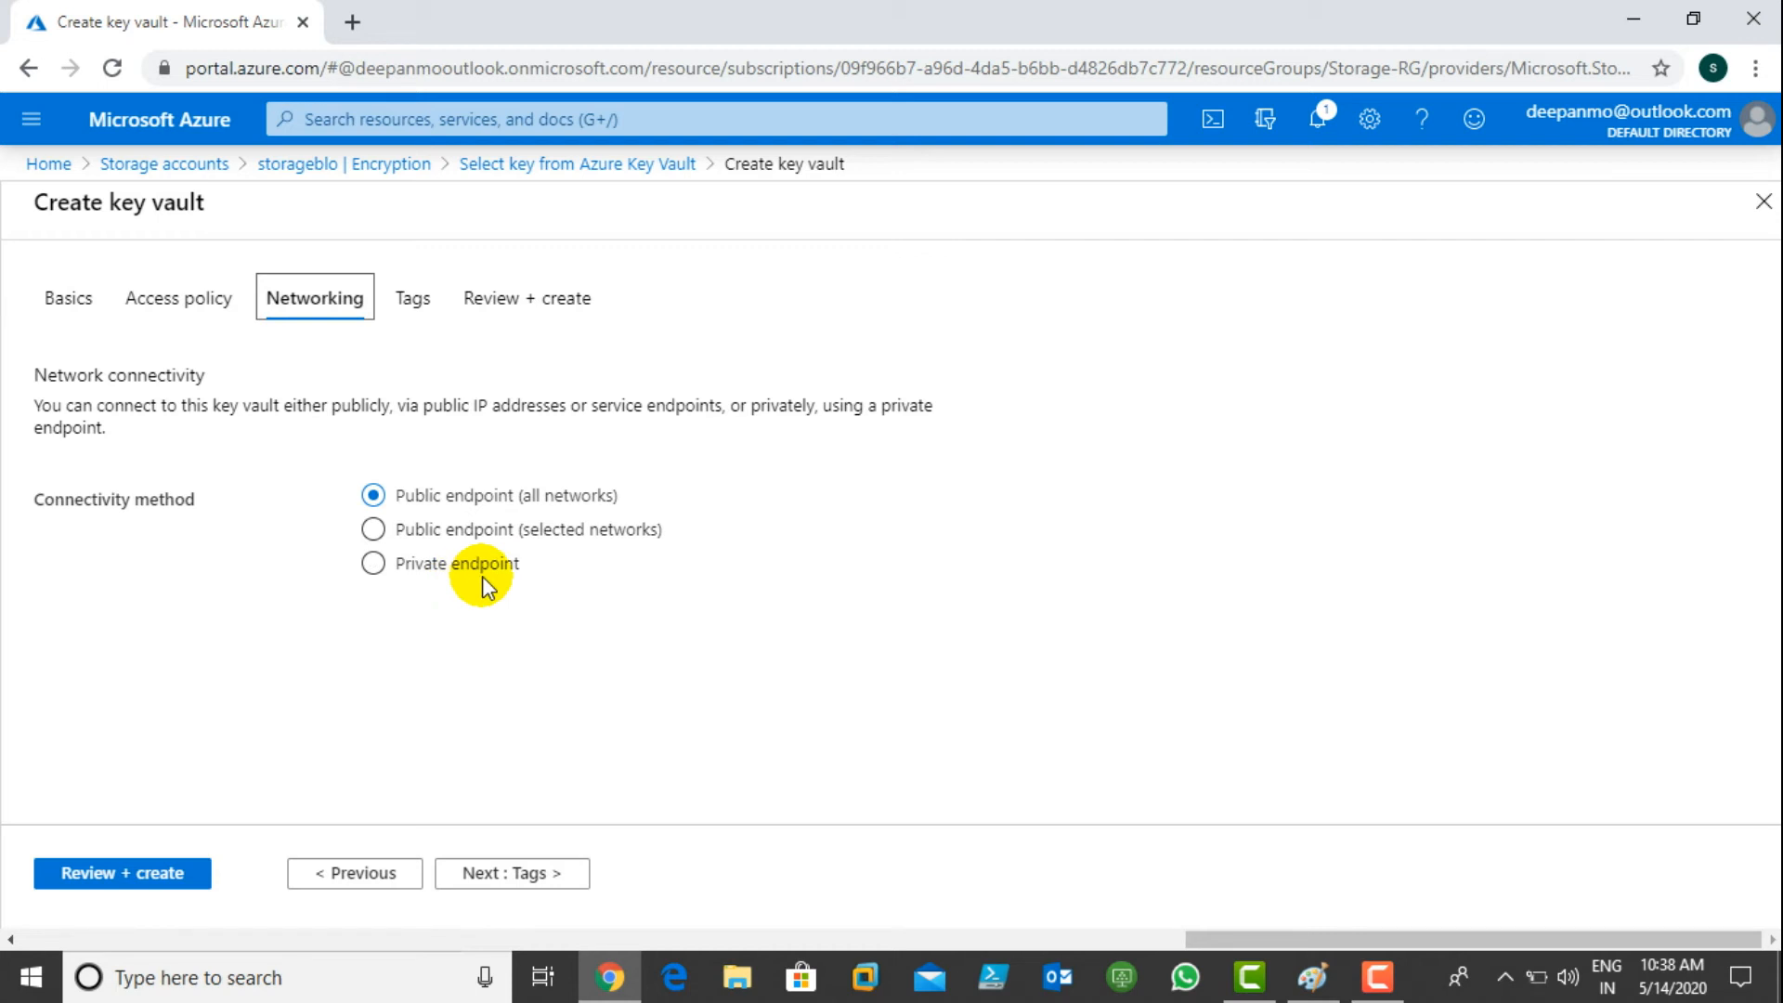
left_click(373, 564)
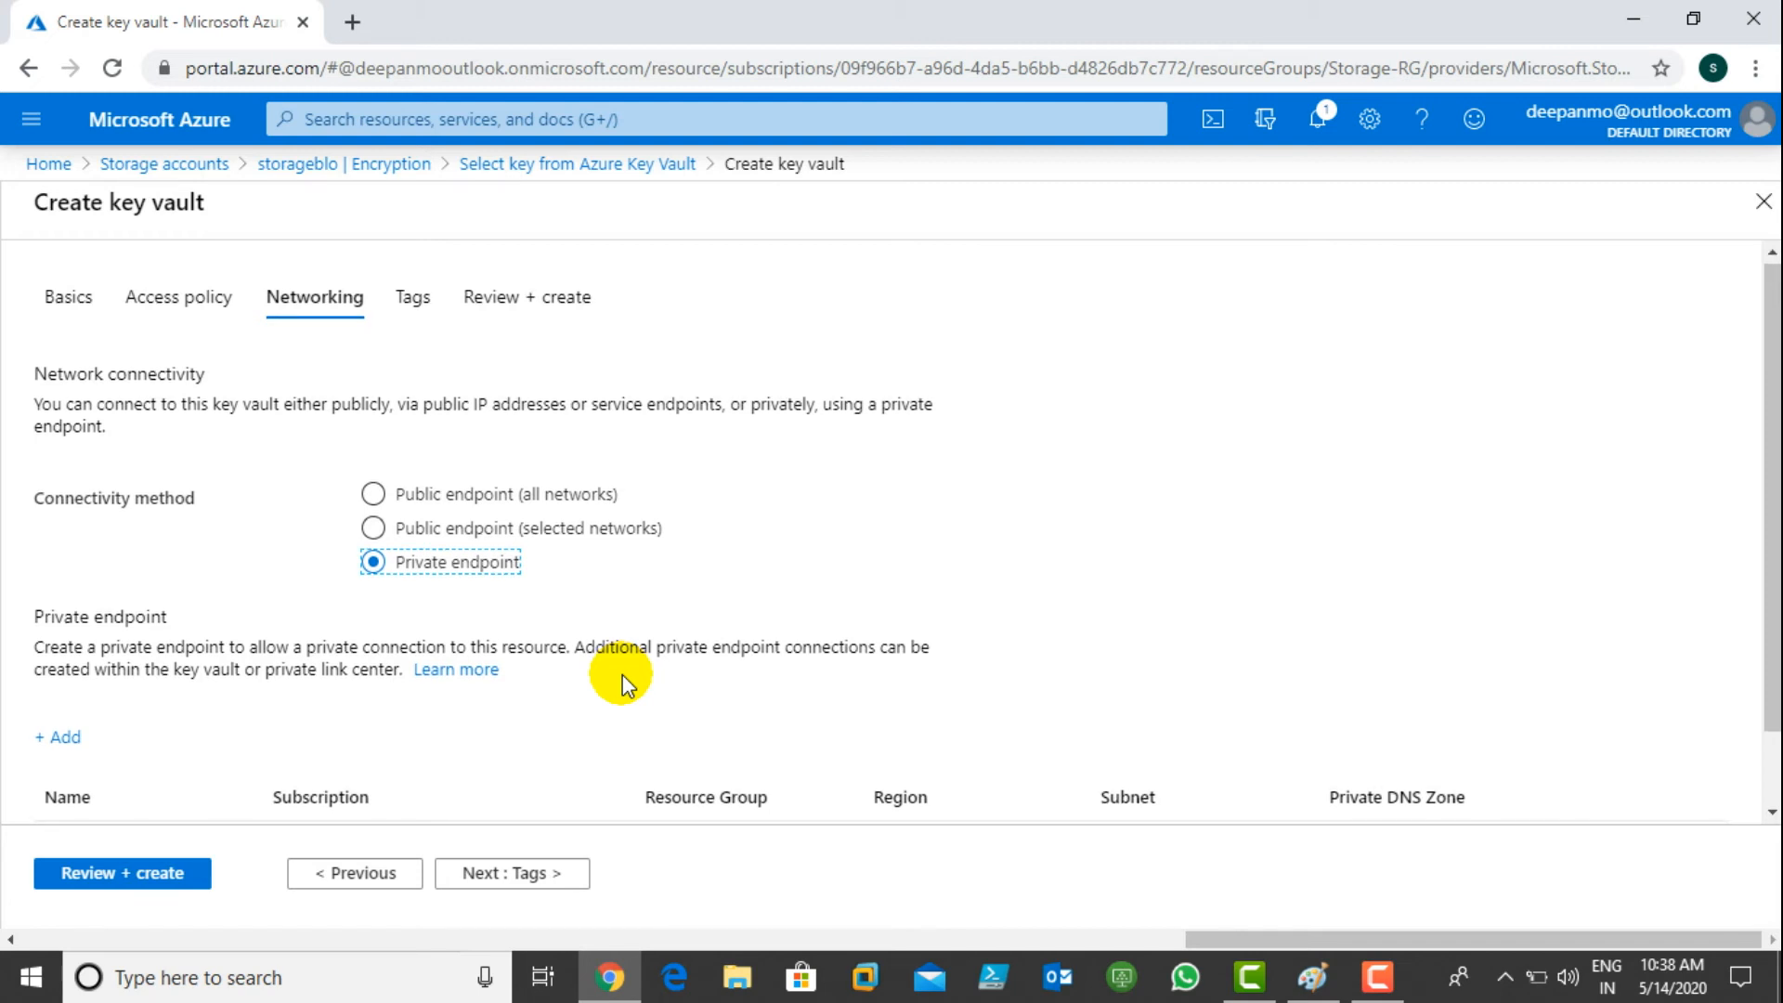
scroll(623, 674, "down", 1)
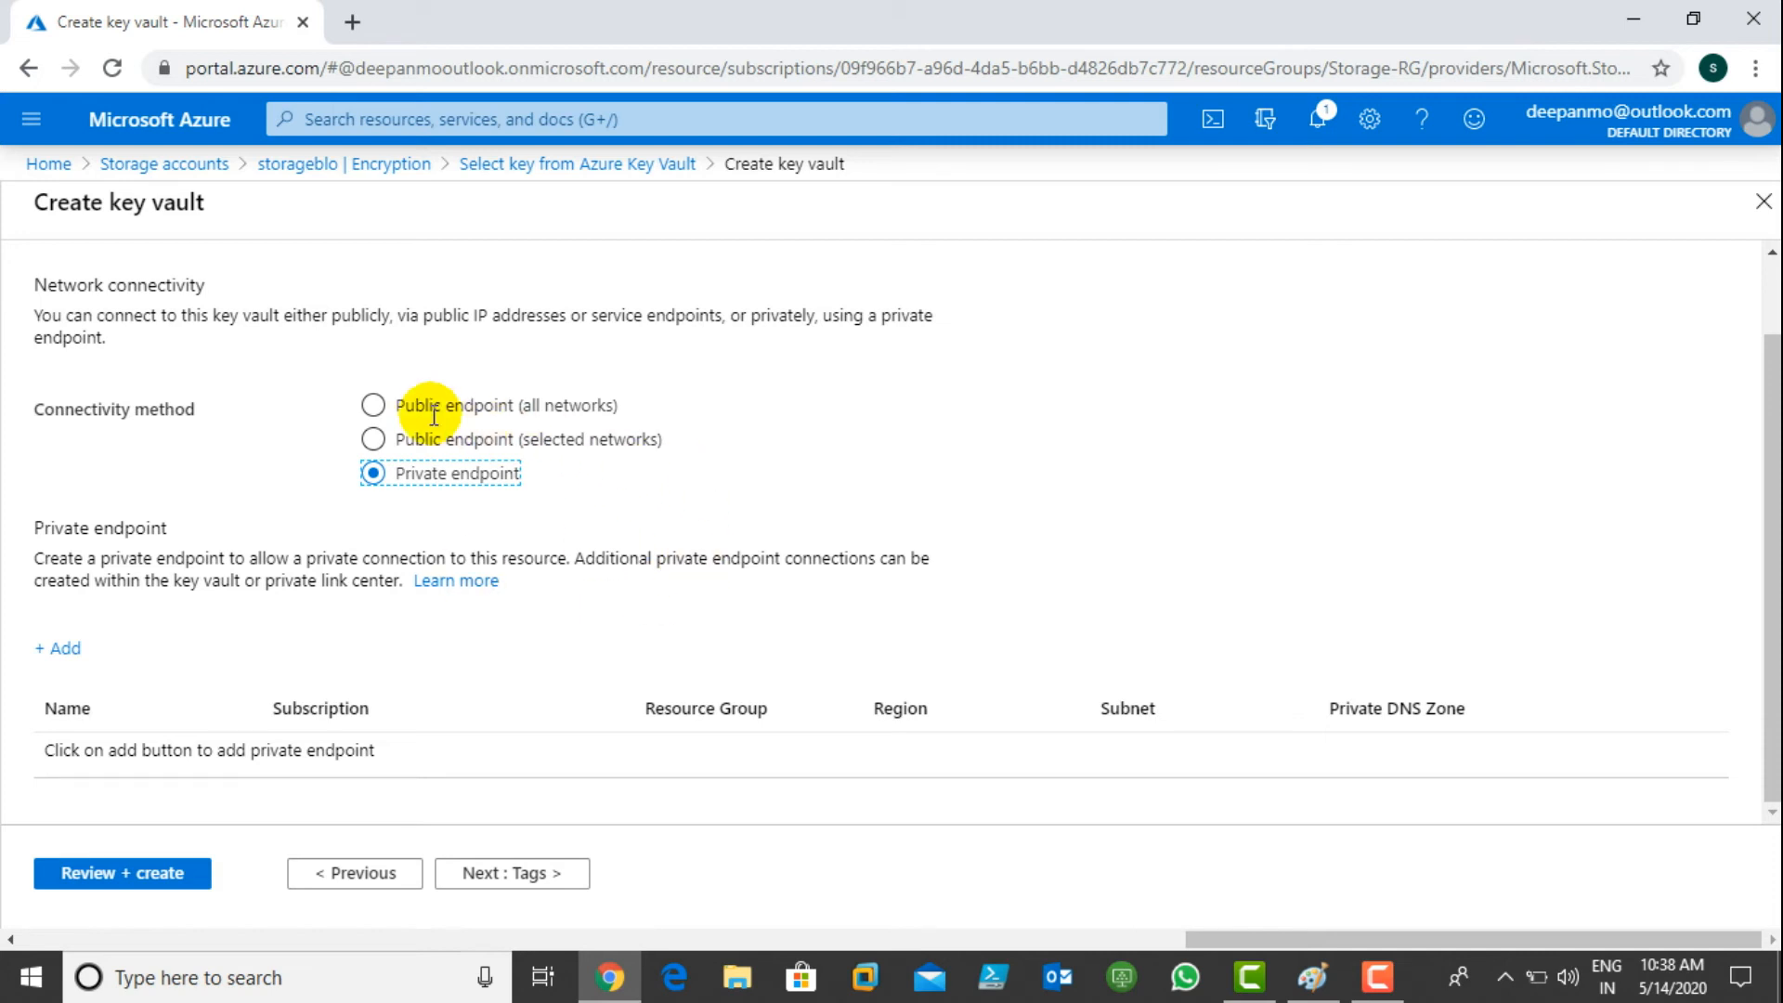
- Compare the key vault's connectivity methods and choose Public endpoint (all networks)
left_click(373, 407)
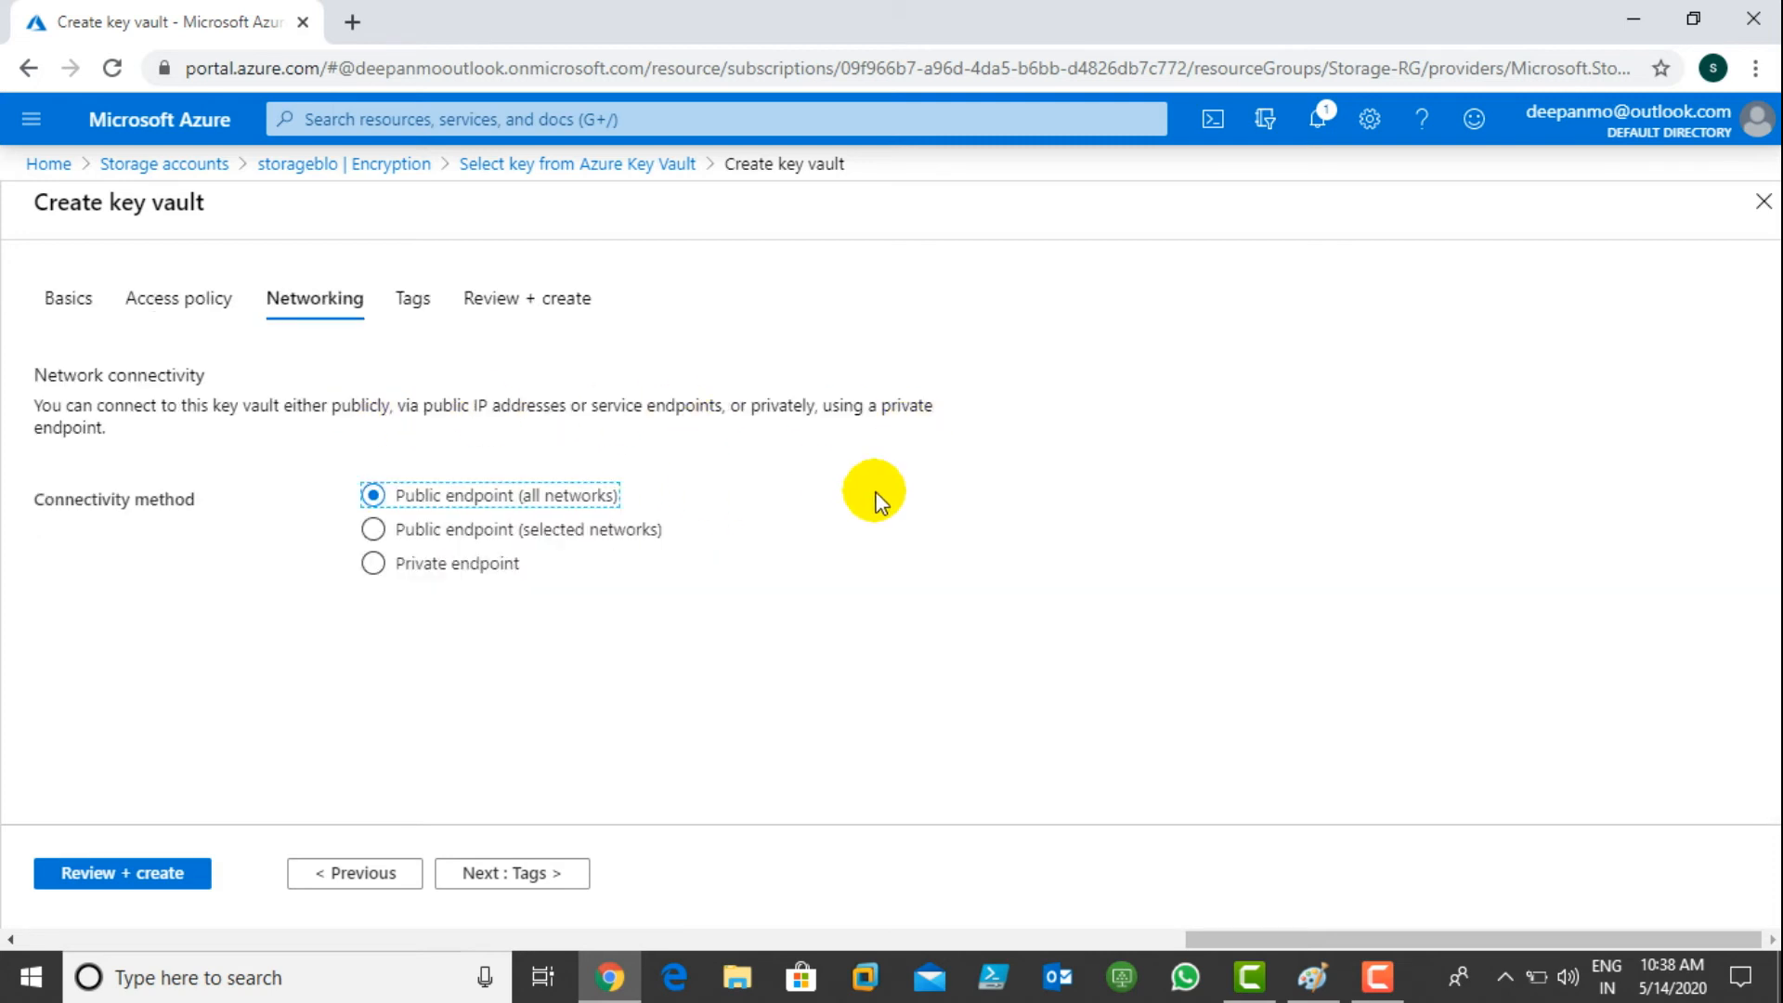
left_click(437, 529)
left_click(400, 564)
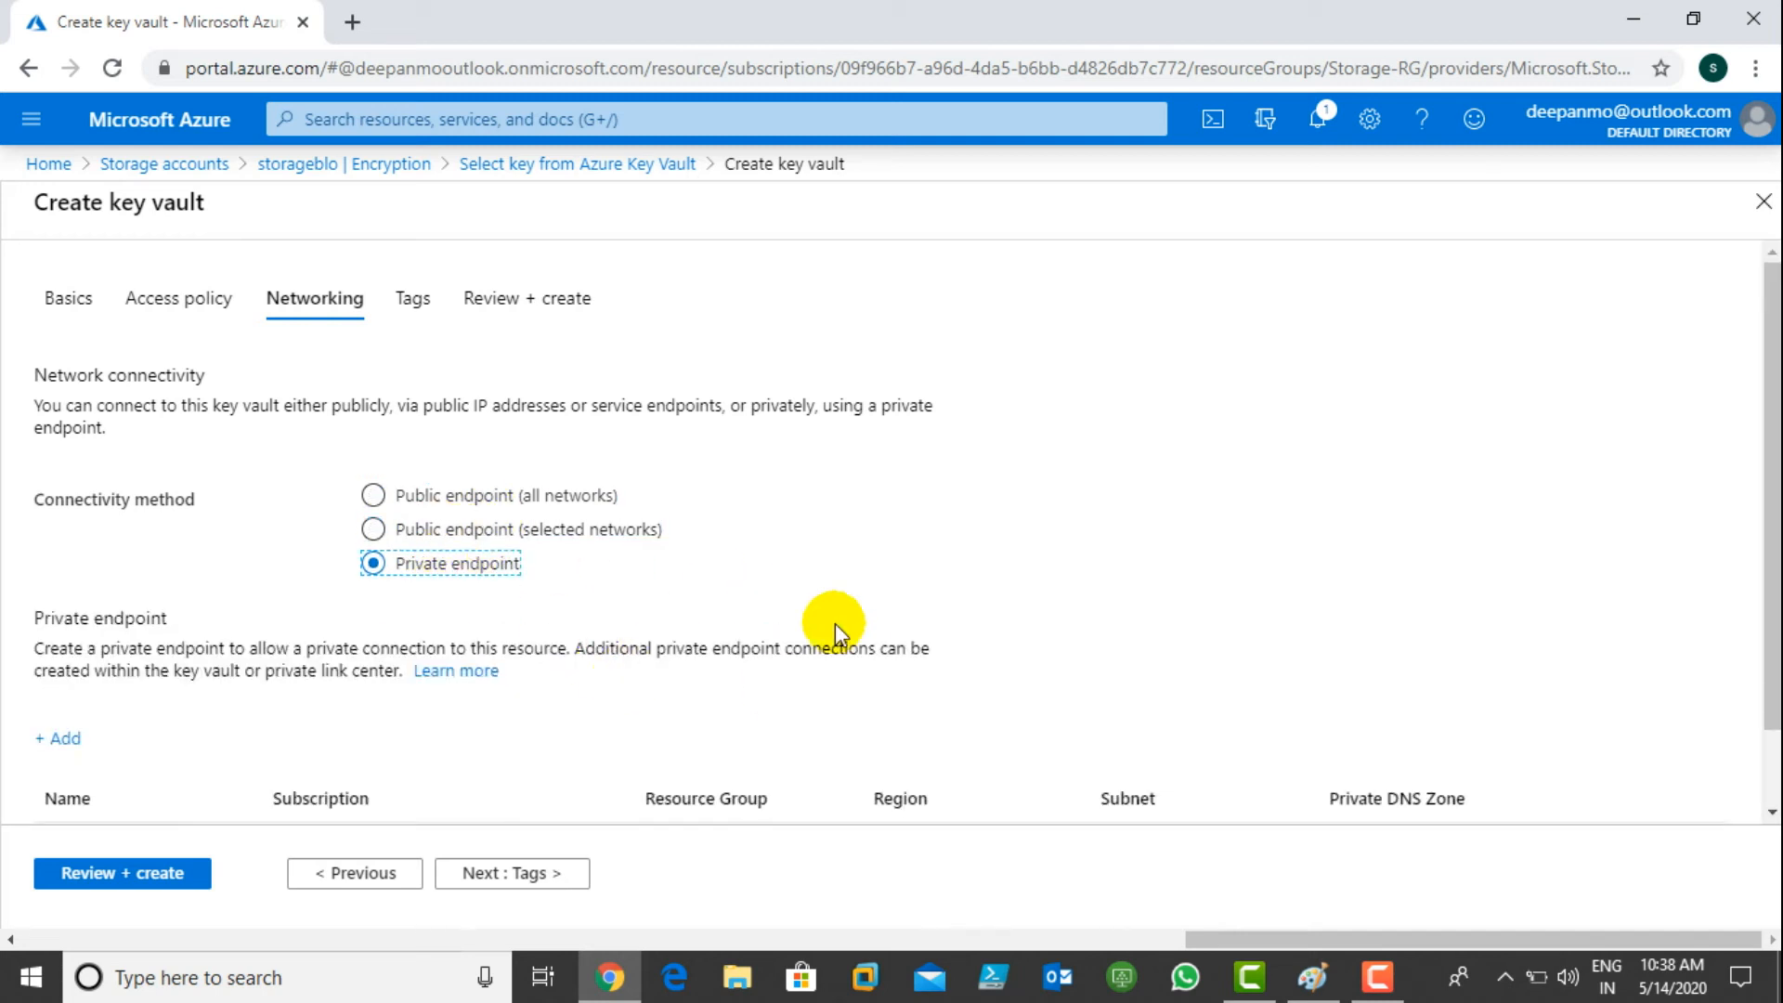
left_click(462, 496)
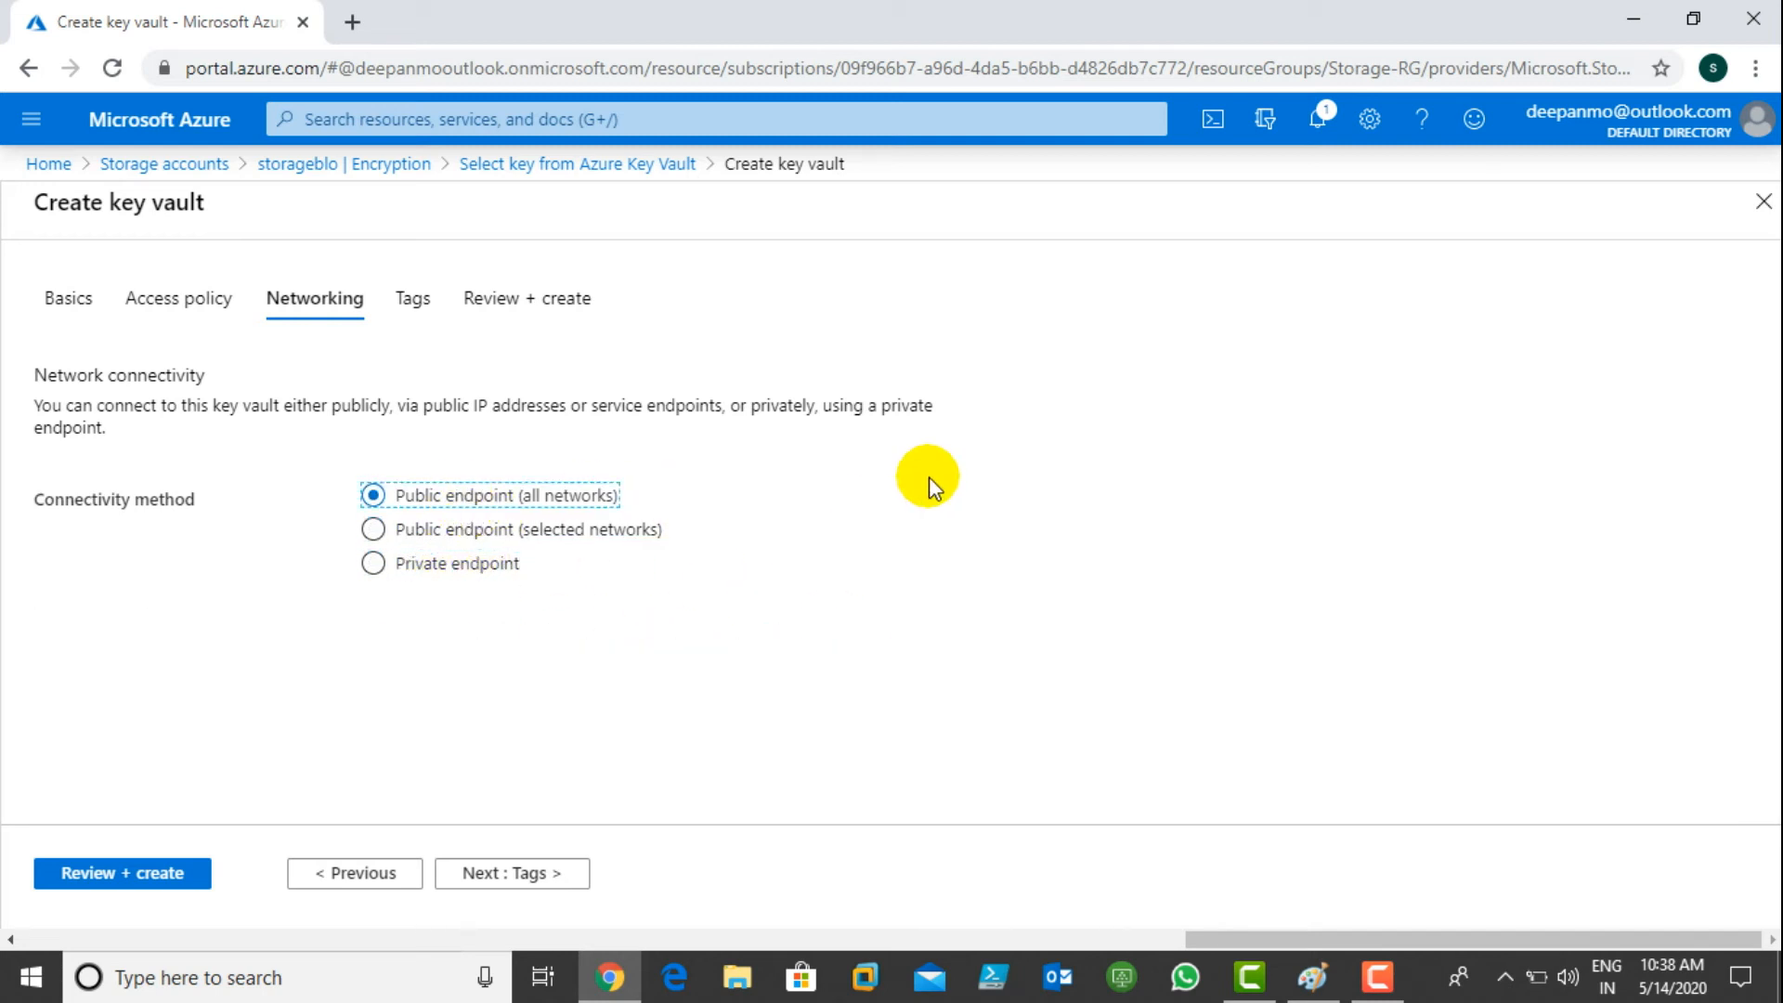
- Abandon the key vault creation and set storageblo's encryption type back to Microsoft-managed keys
left_click(334, 165)
left_click(1002, 217)
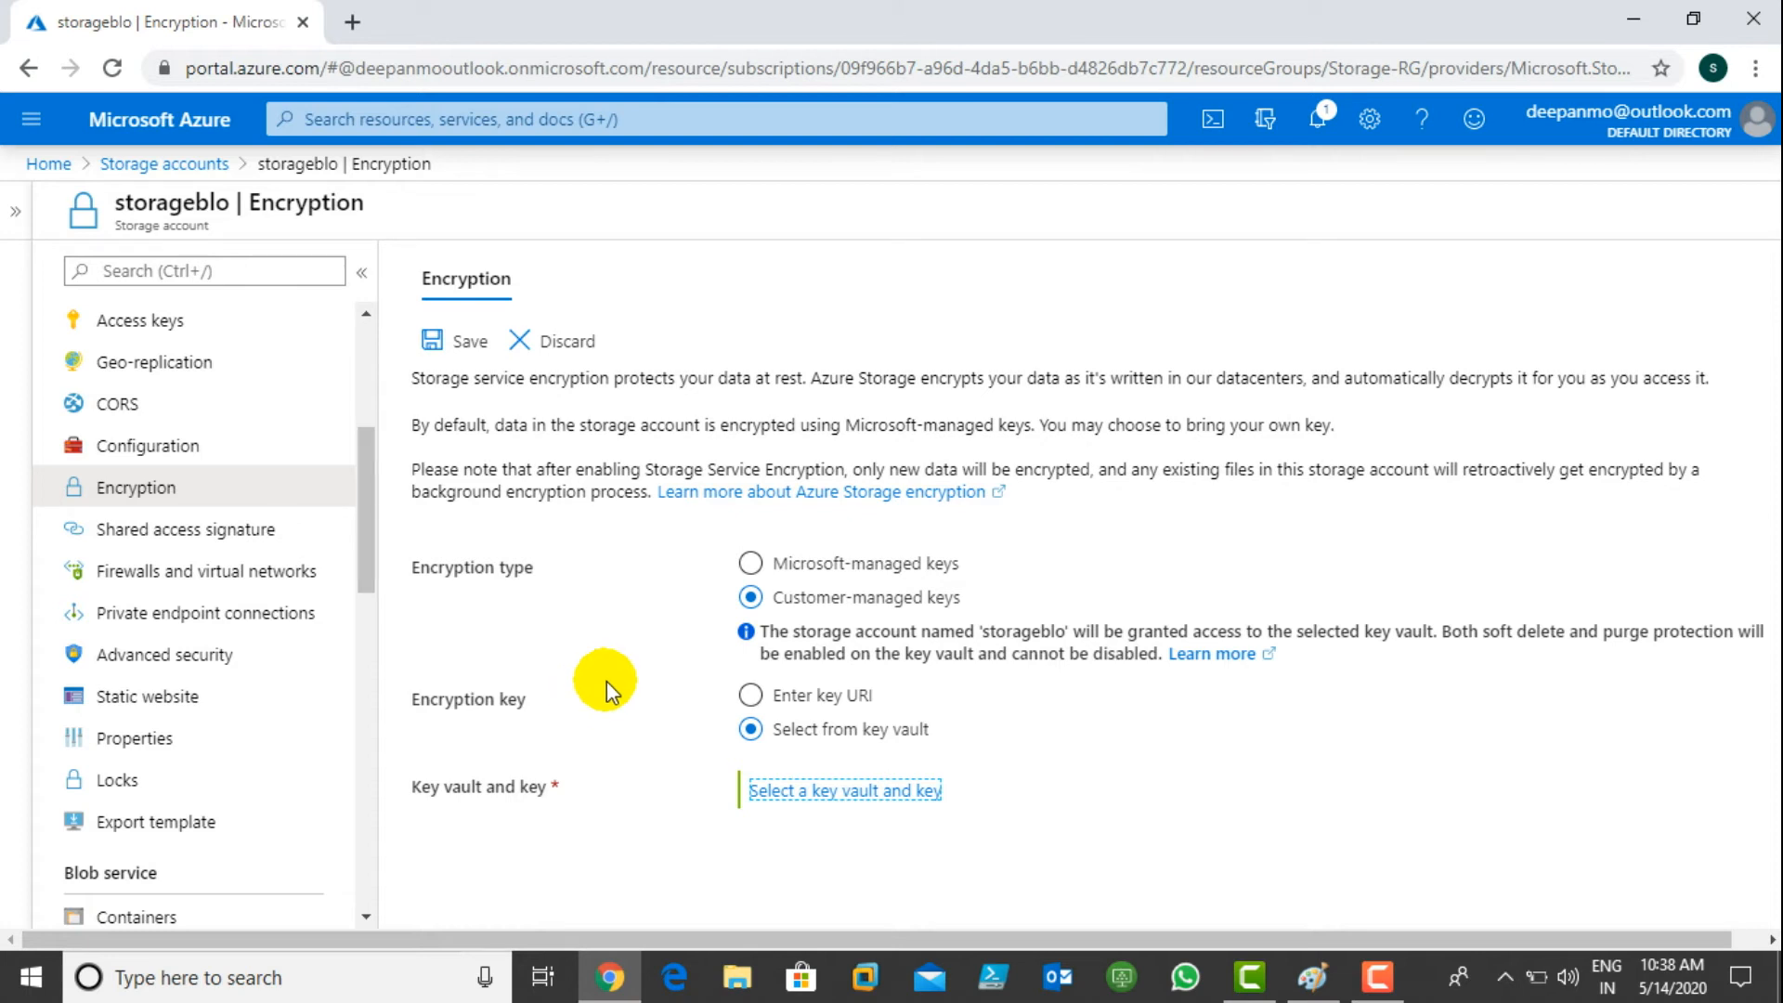
left_click(750, 564)
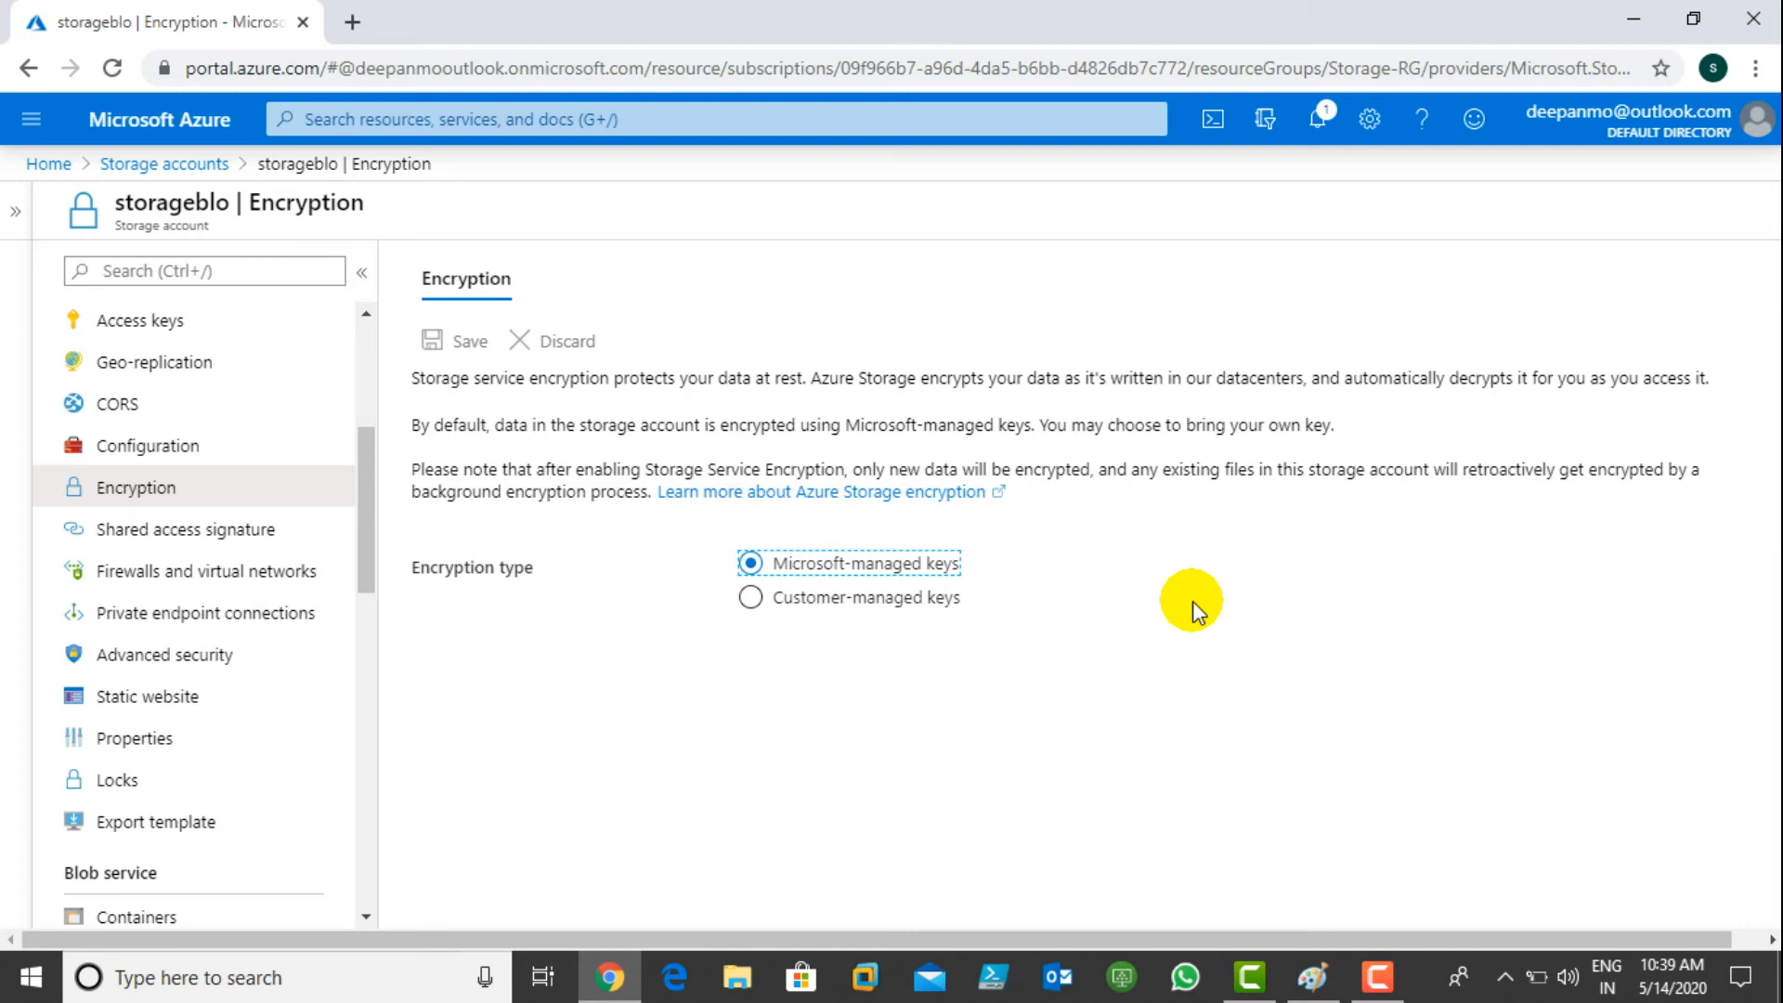
- Go to the shared access signature settings of storageblo and limit the allowed services to Blob, excluding File, Queue and Table
left_click(218, 531)
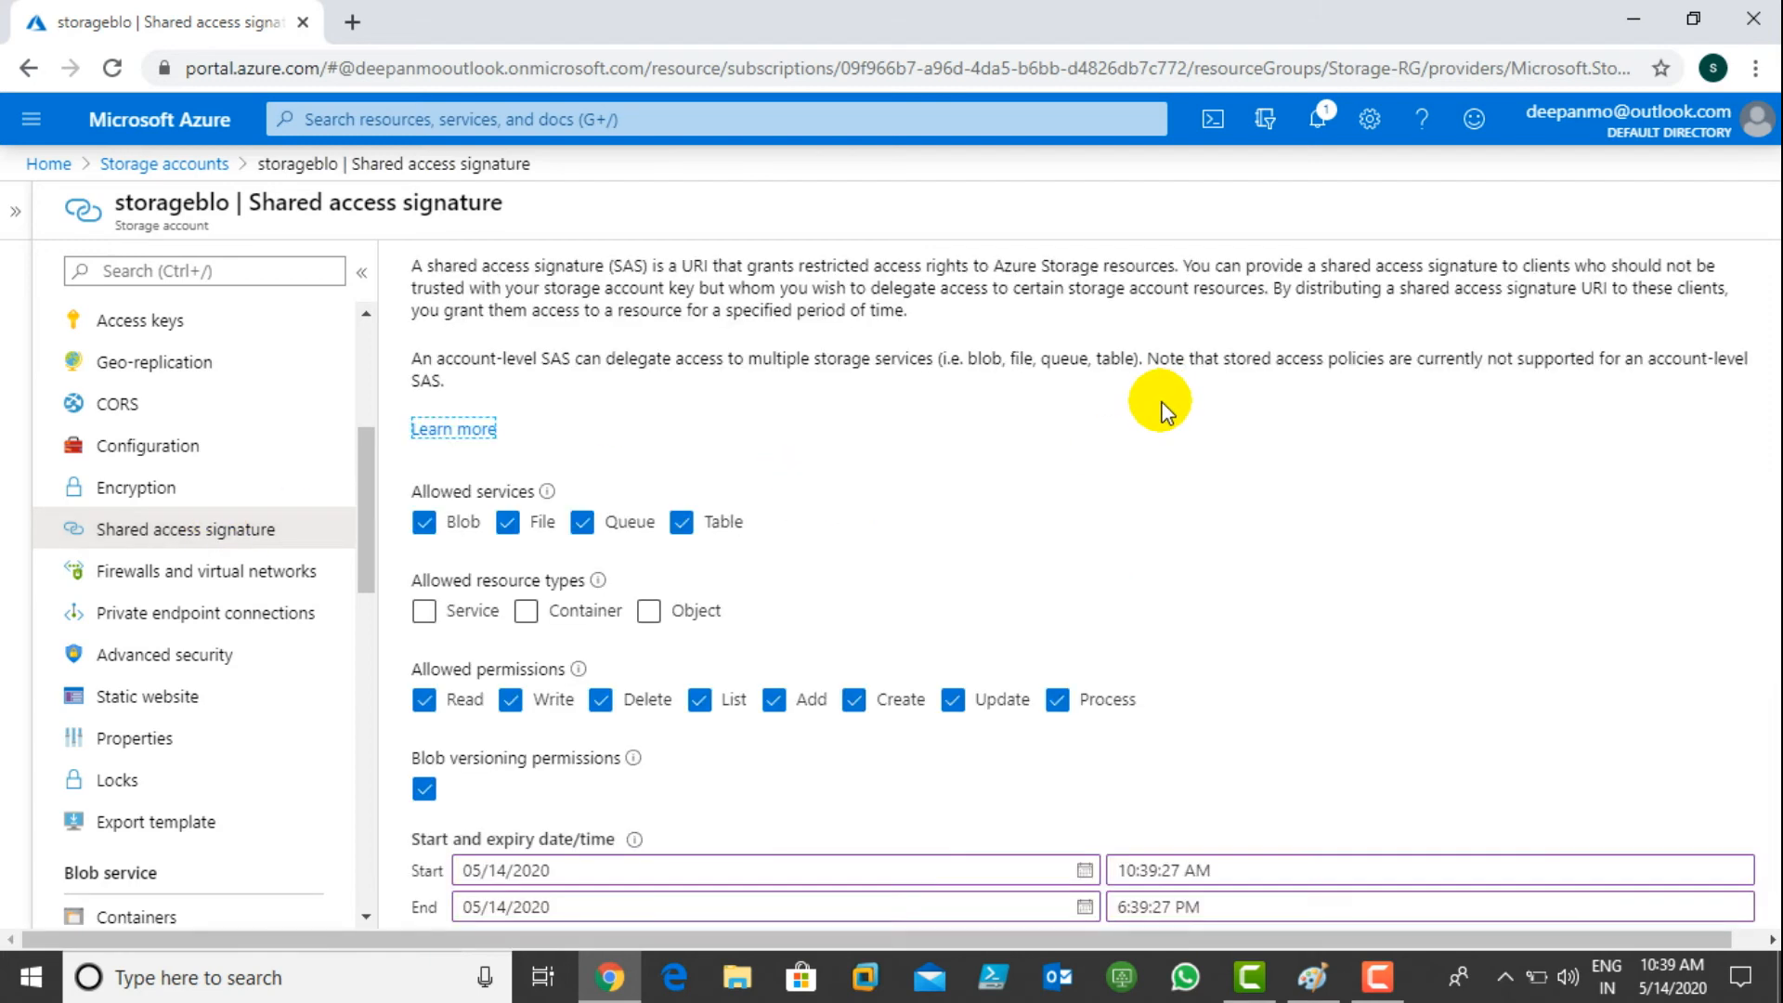
scroll(1001, 456, "down", 2)
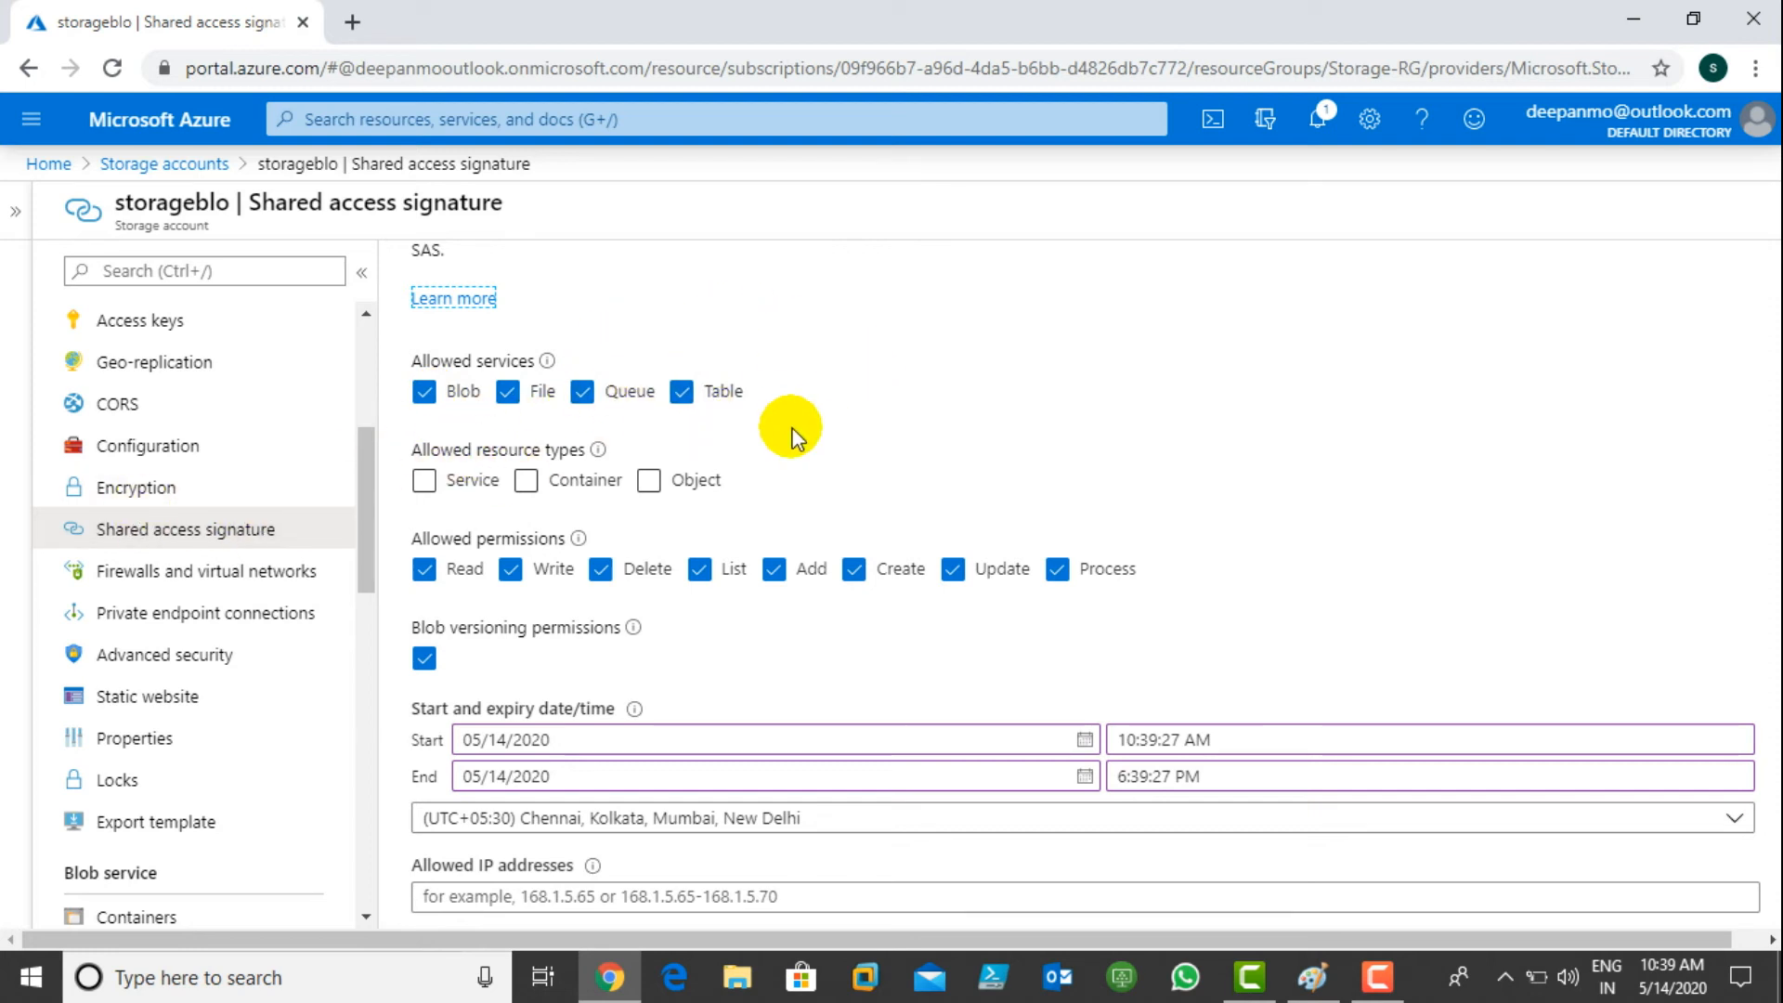
left_click(508, 391)
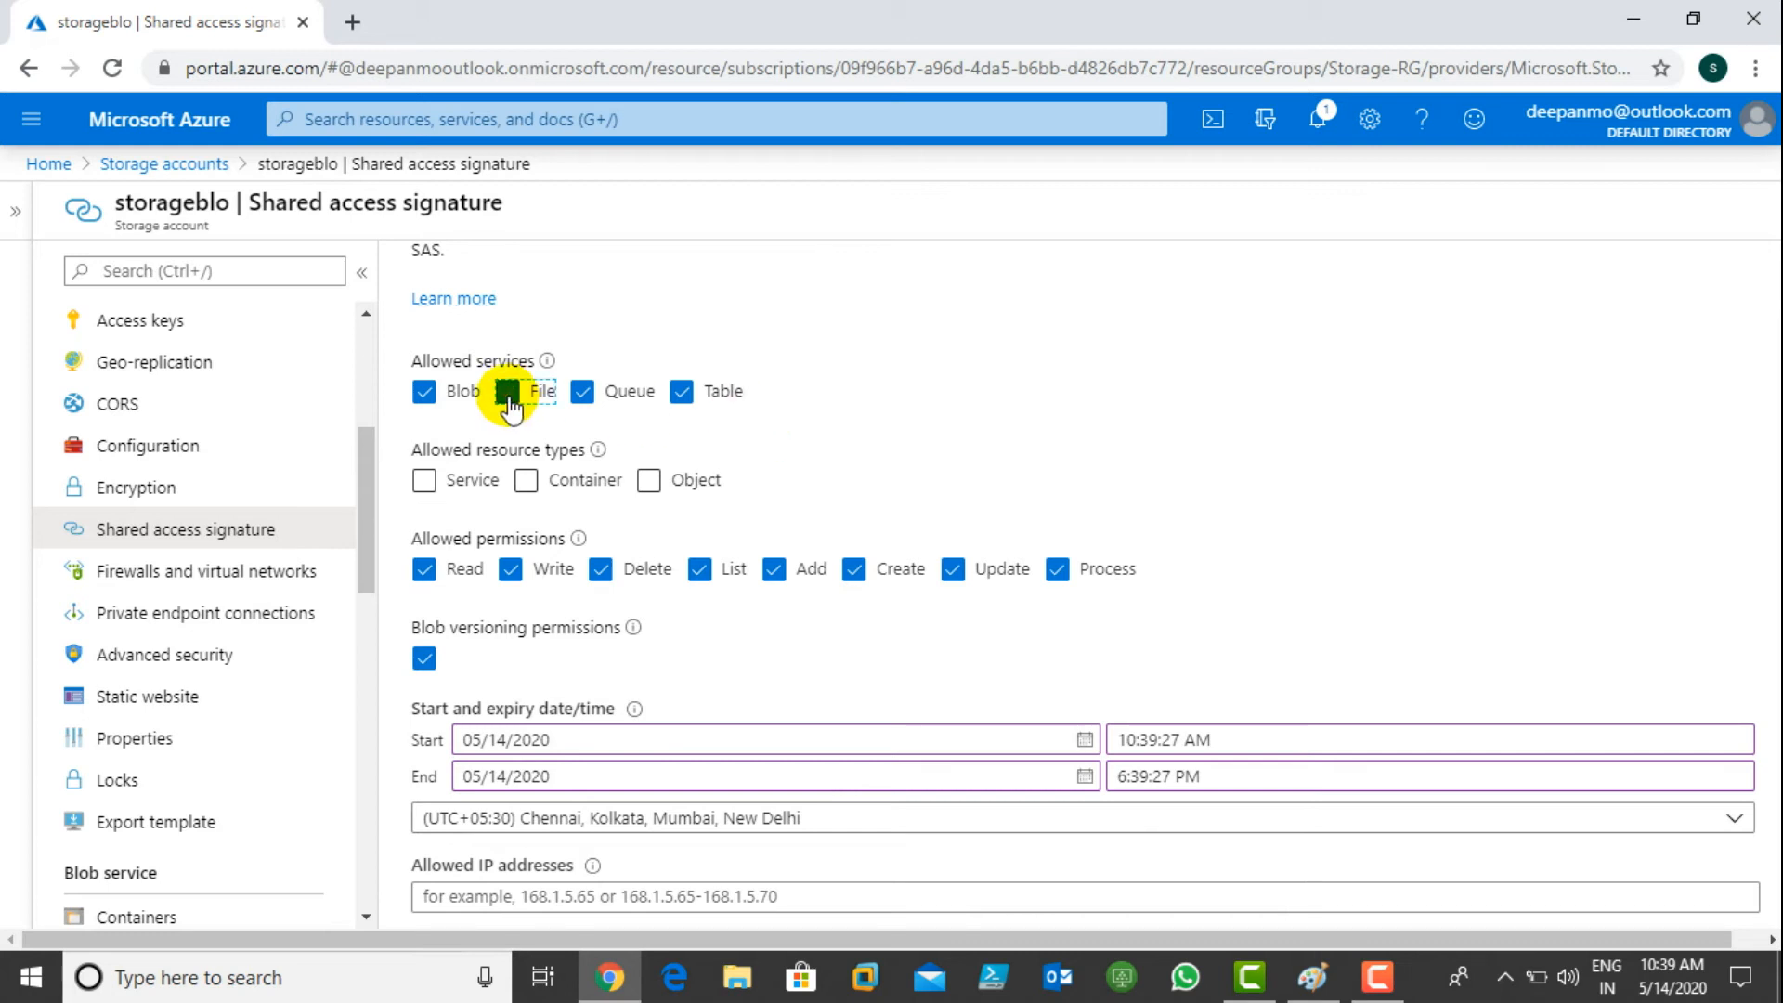
left_click(582, 391)
left_click(687, 390)
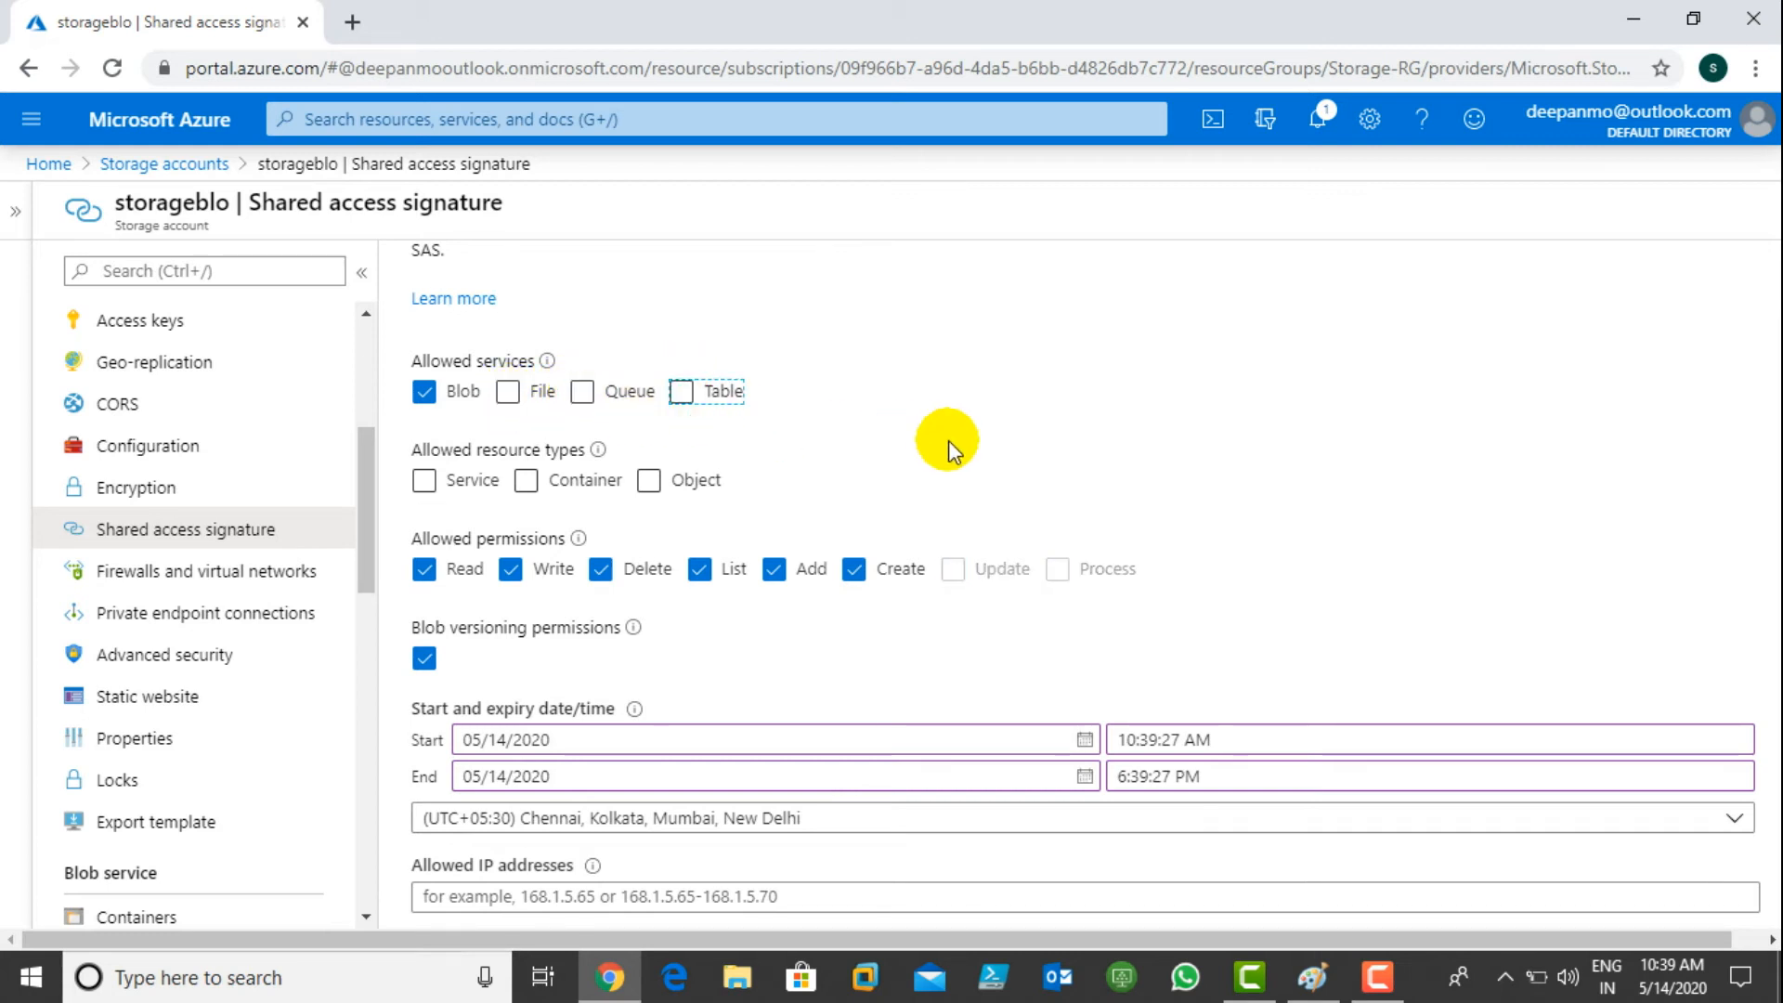
- Set the allowed resource types of the shared access signature to Object only
scroll(949, 440, "down", 3)
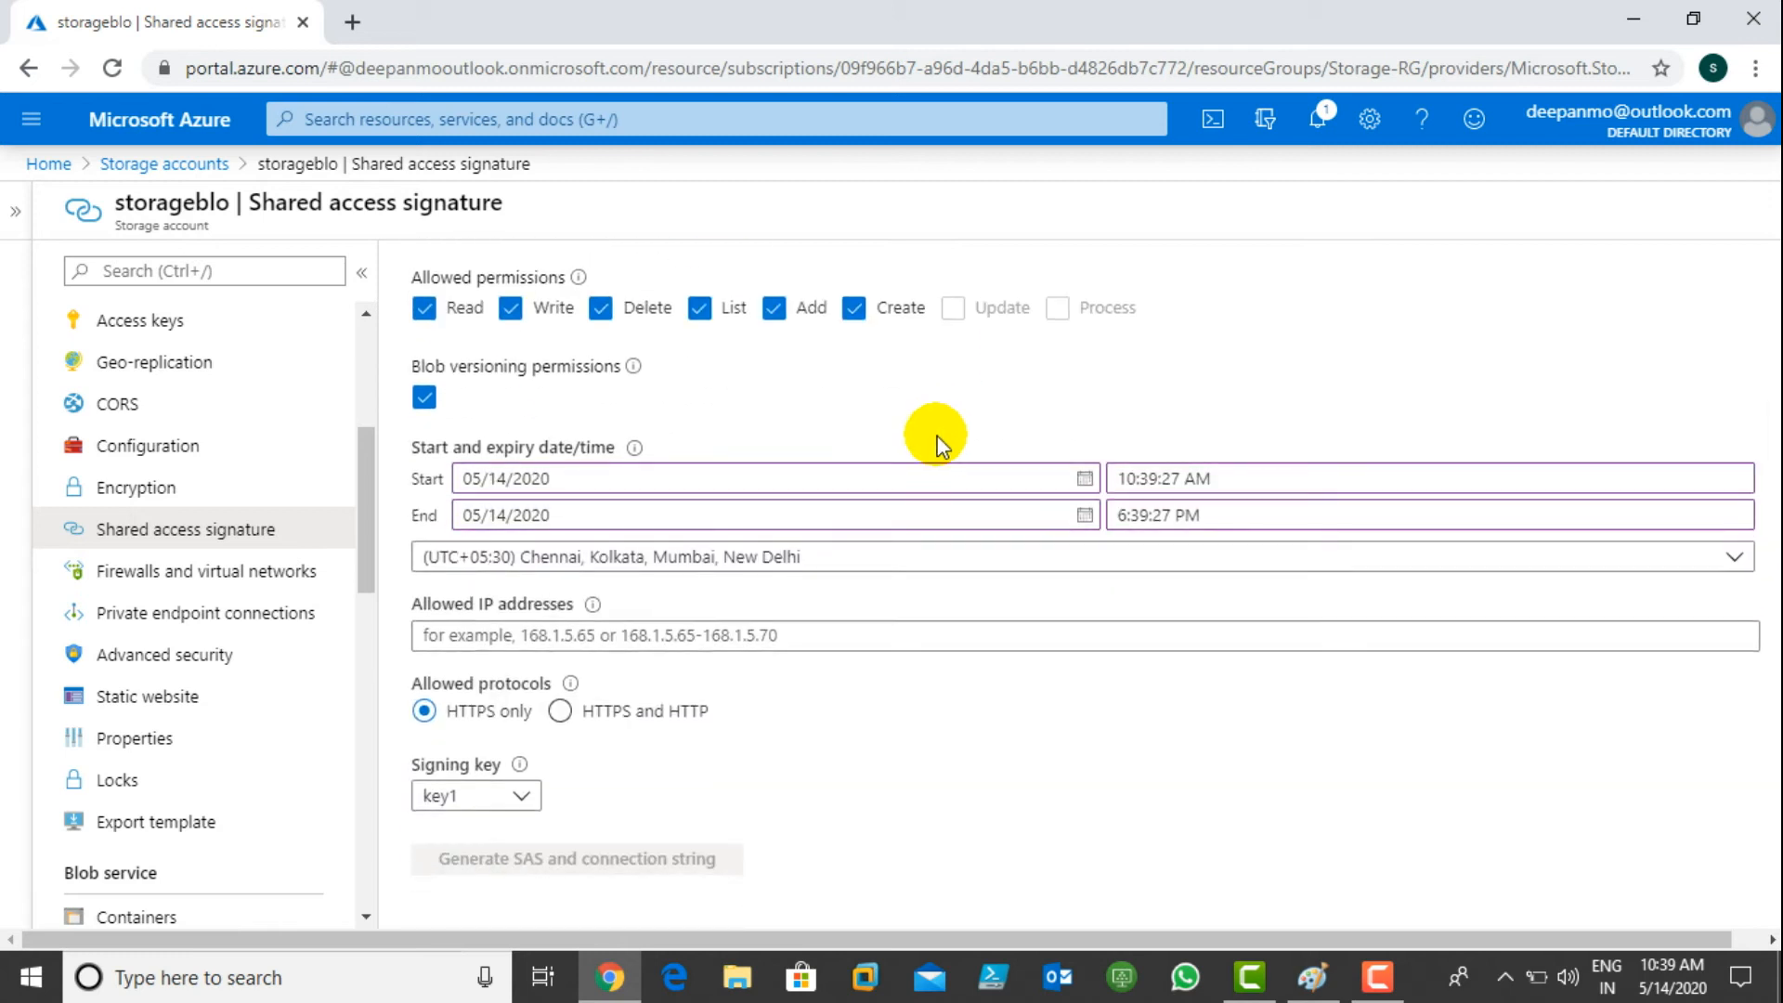
scroll(836, 399, "up", 3)
left_click(528, 481)
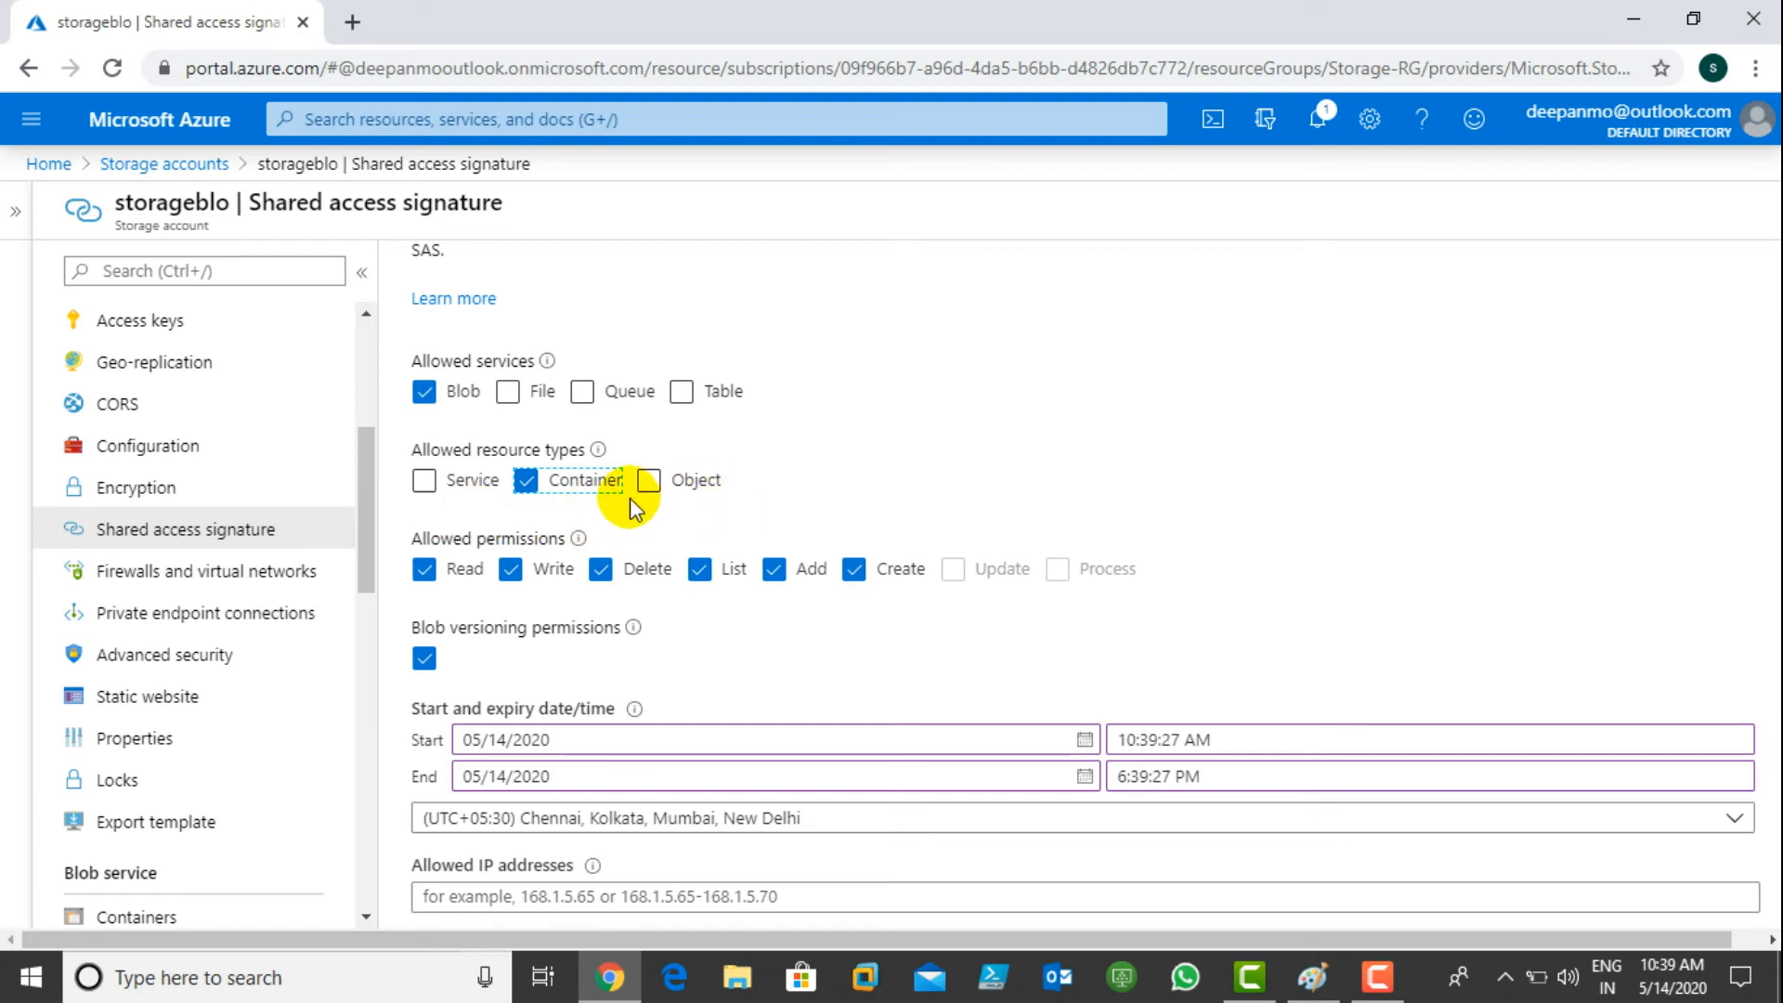
left_click(525, 480)
left_click(647, 482)
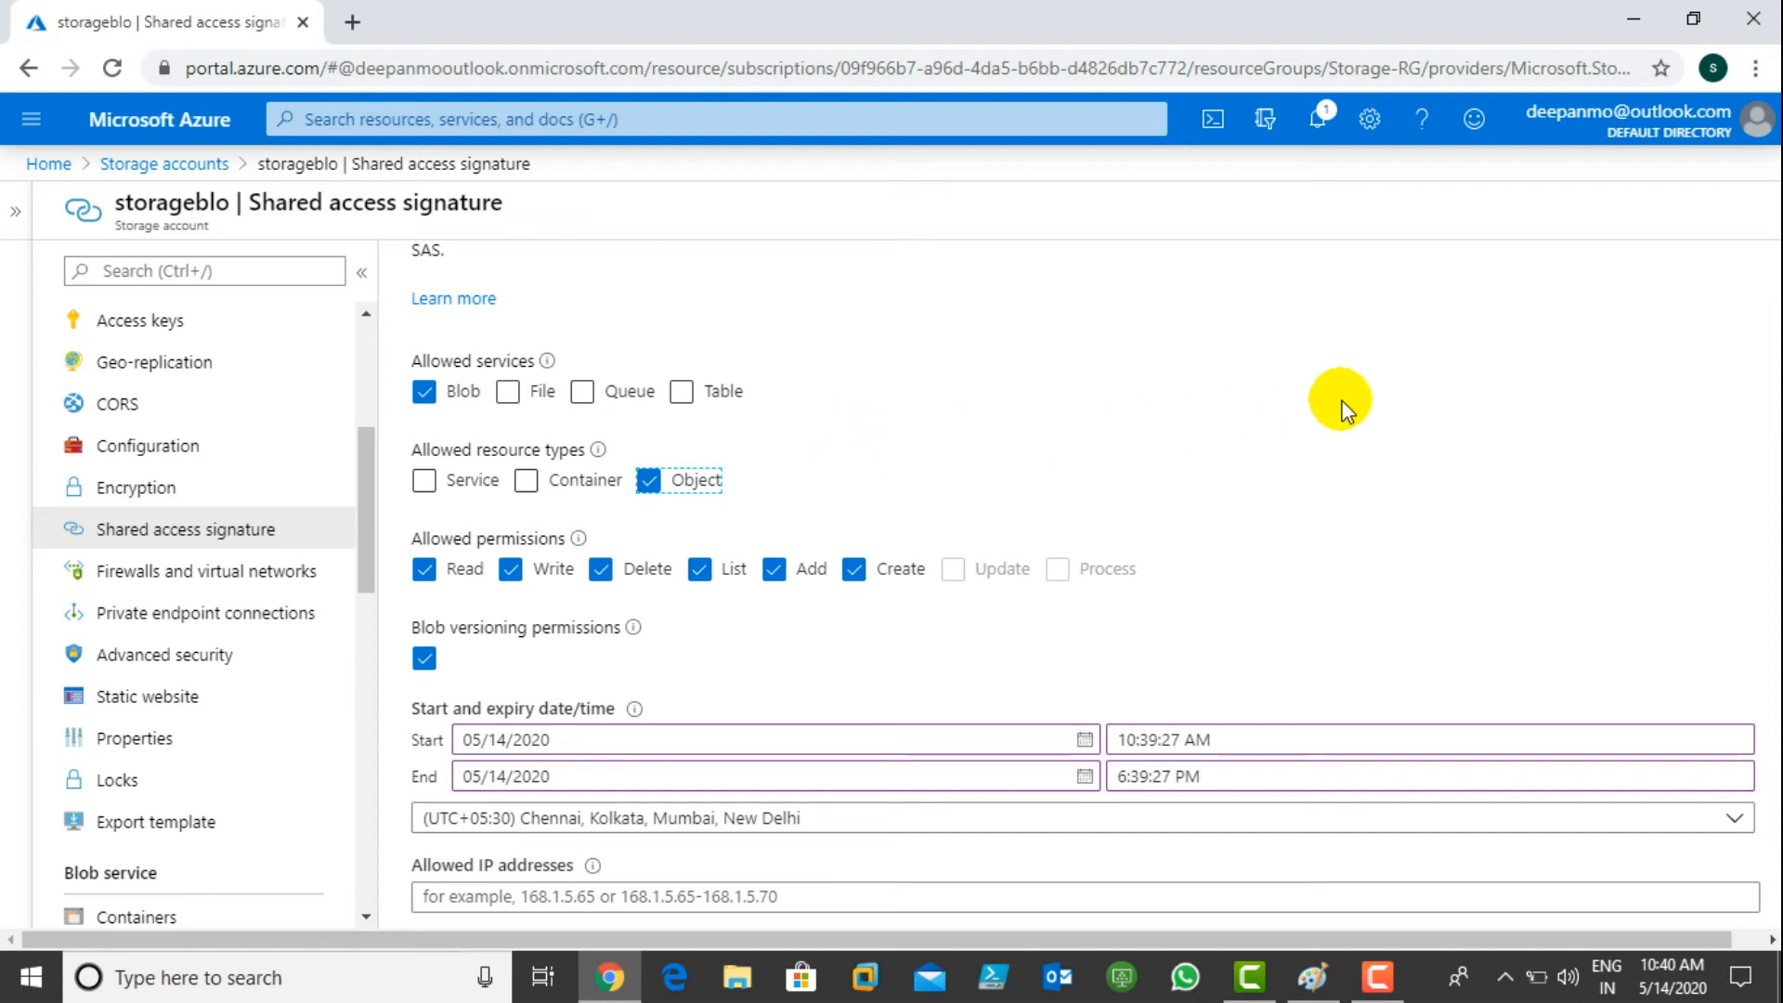
- Set the end date of the shared access signature to 05/18/2020
scroll(966, 455, "down", 1)
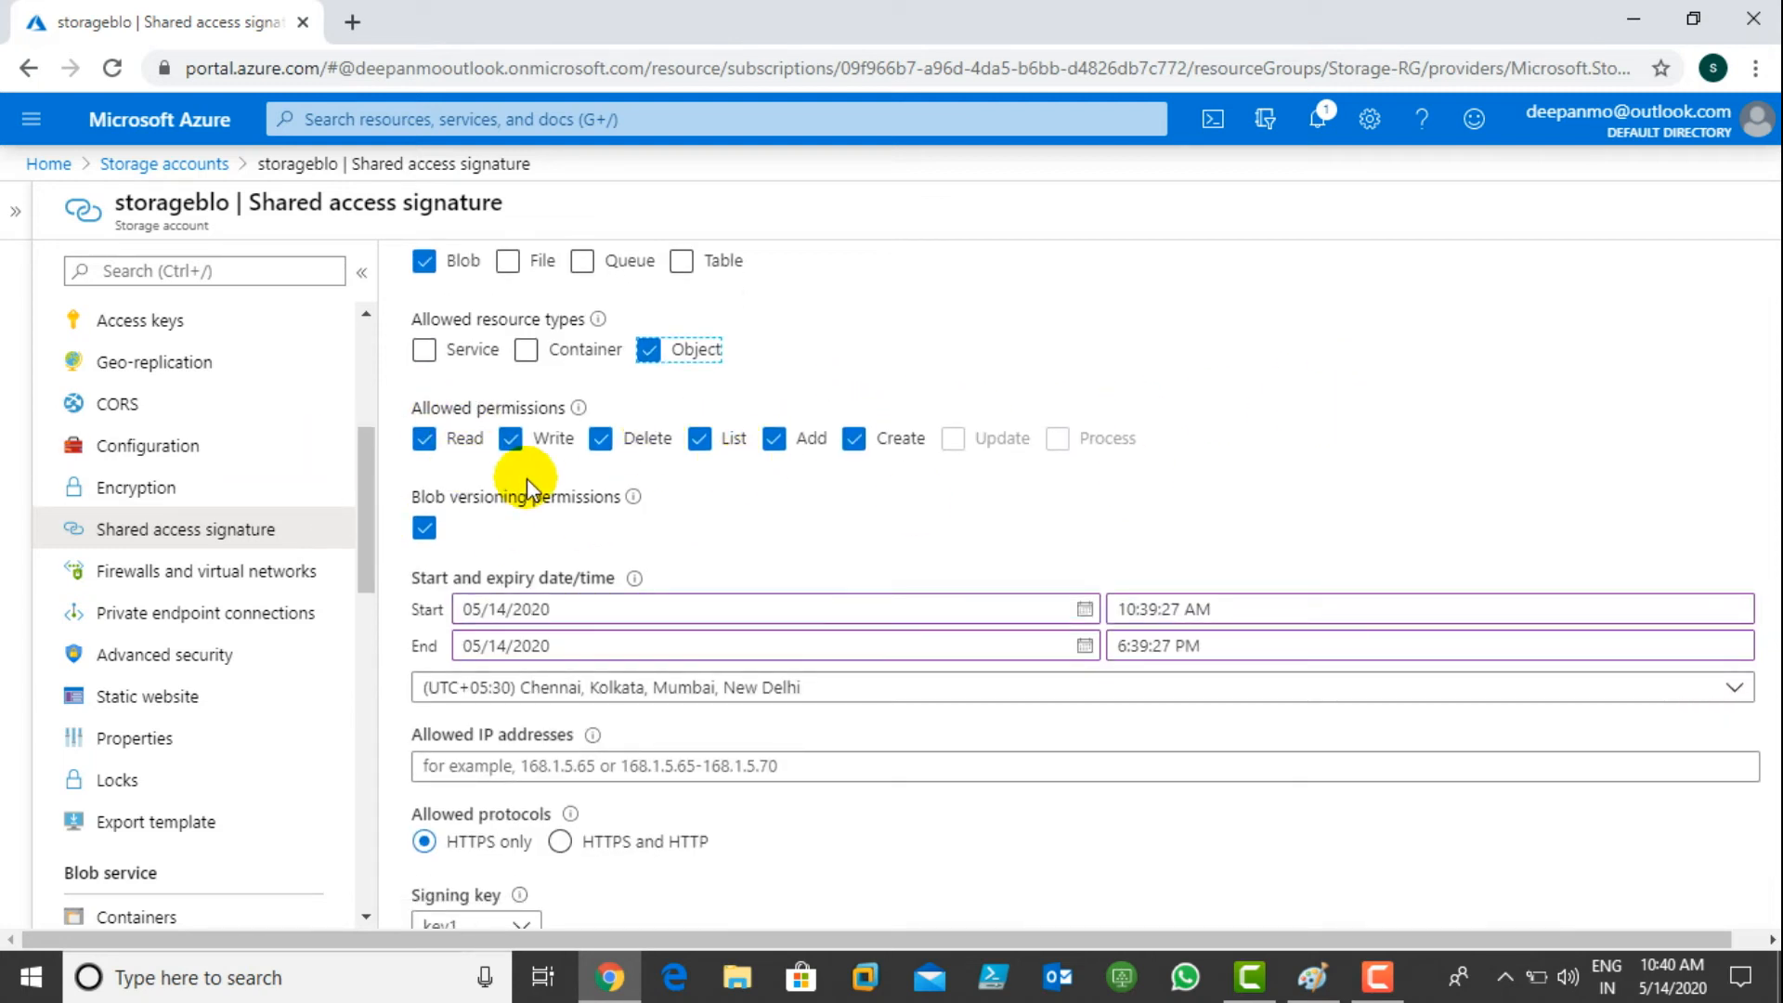
scroll(694, 481, "down", 1)
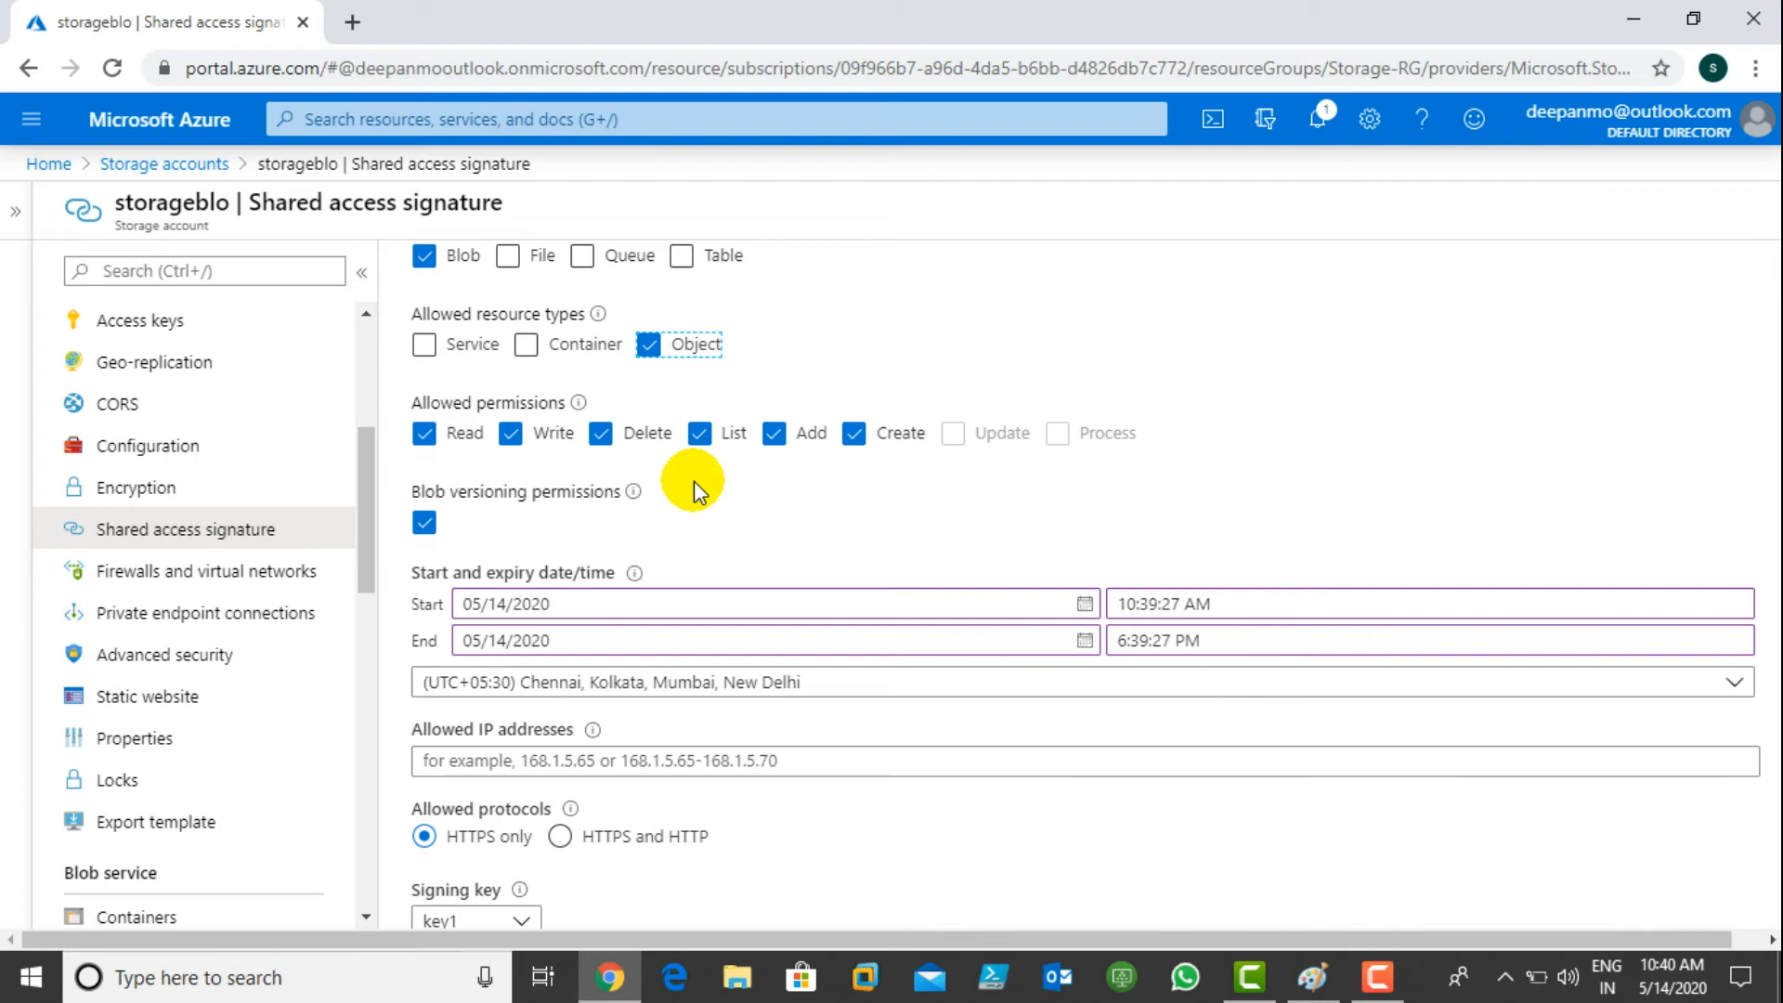
scroll(694, 481, "down", 1)
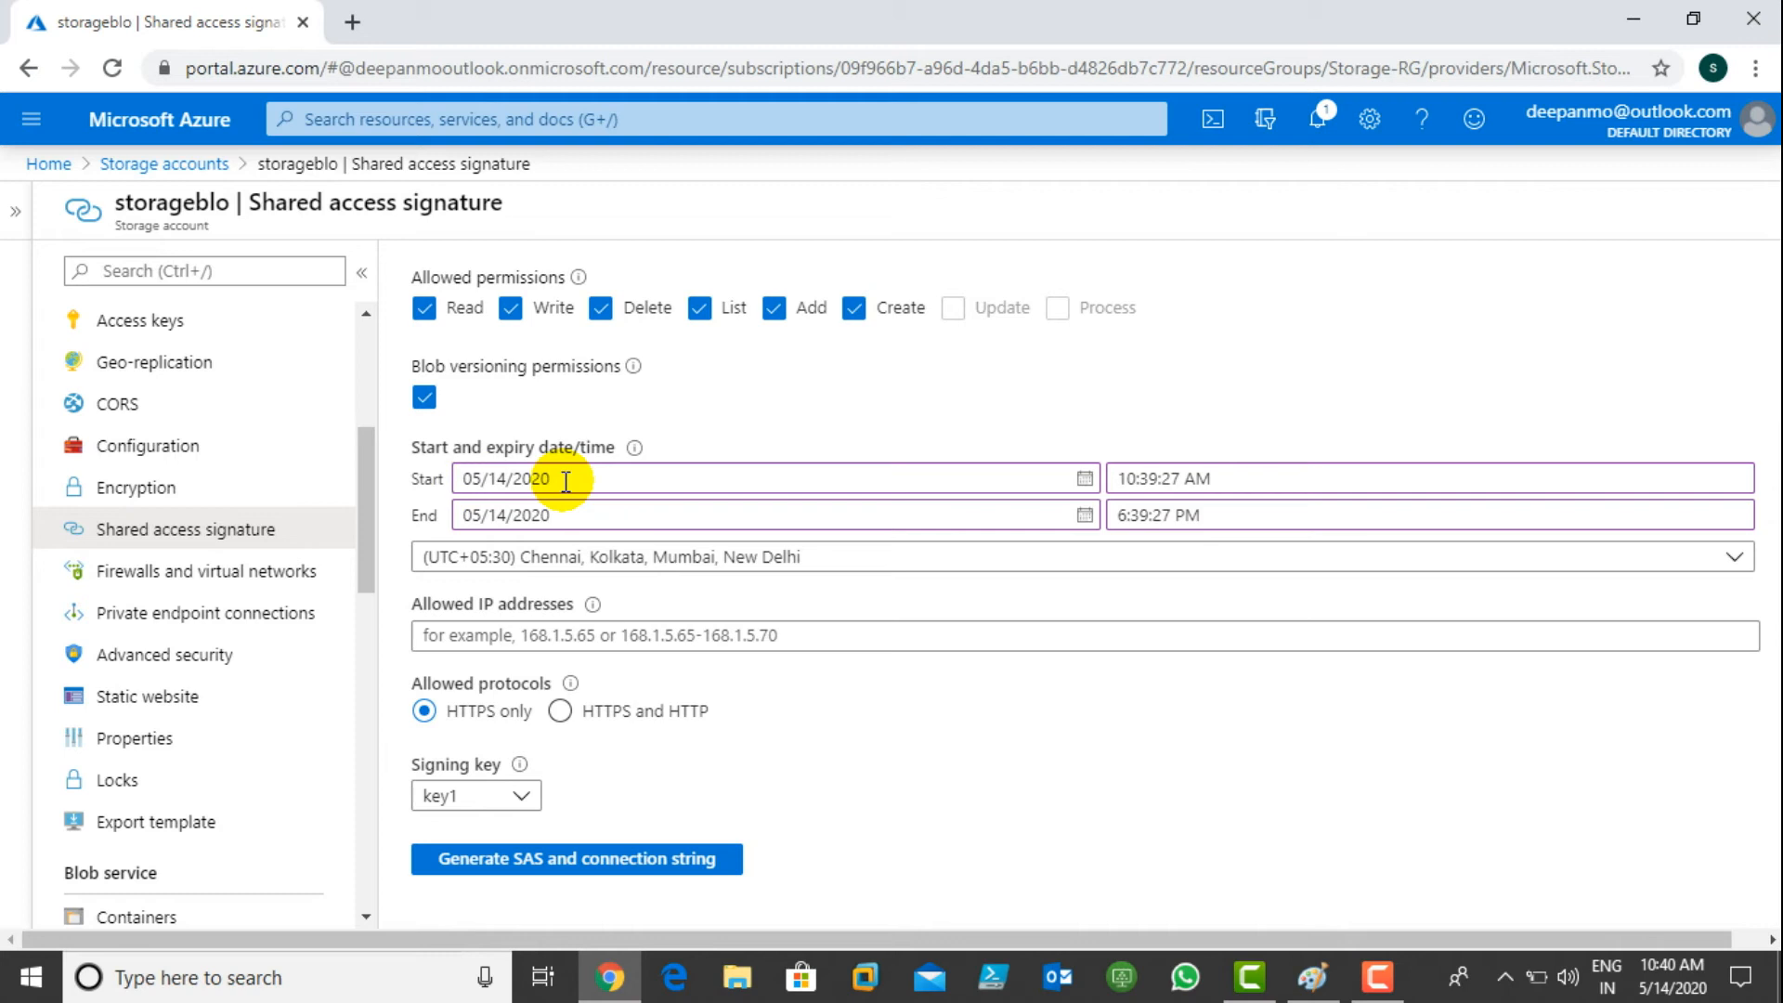
left_click(505, 516)
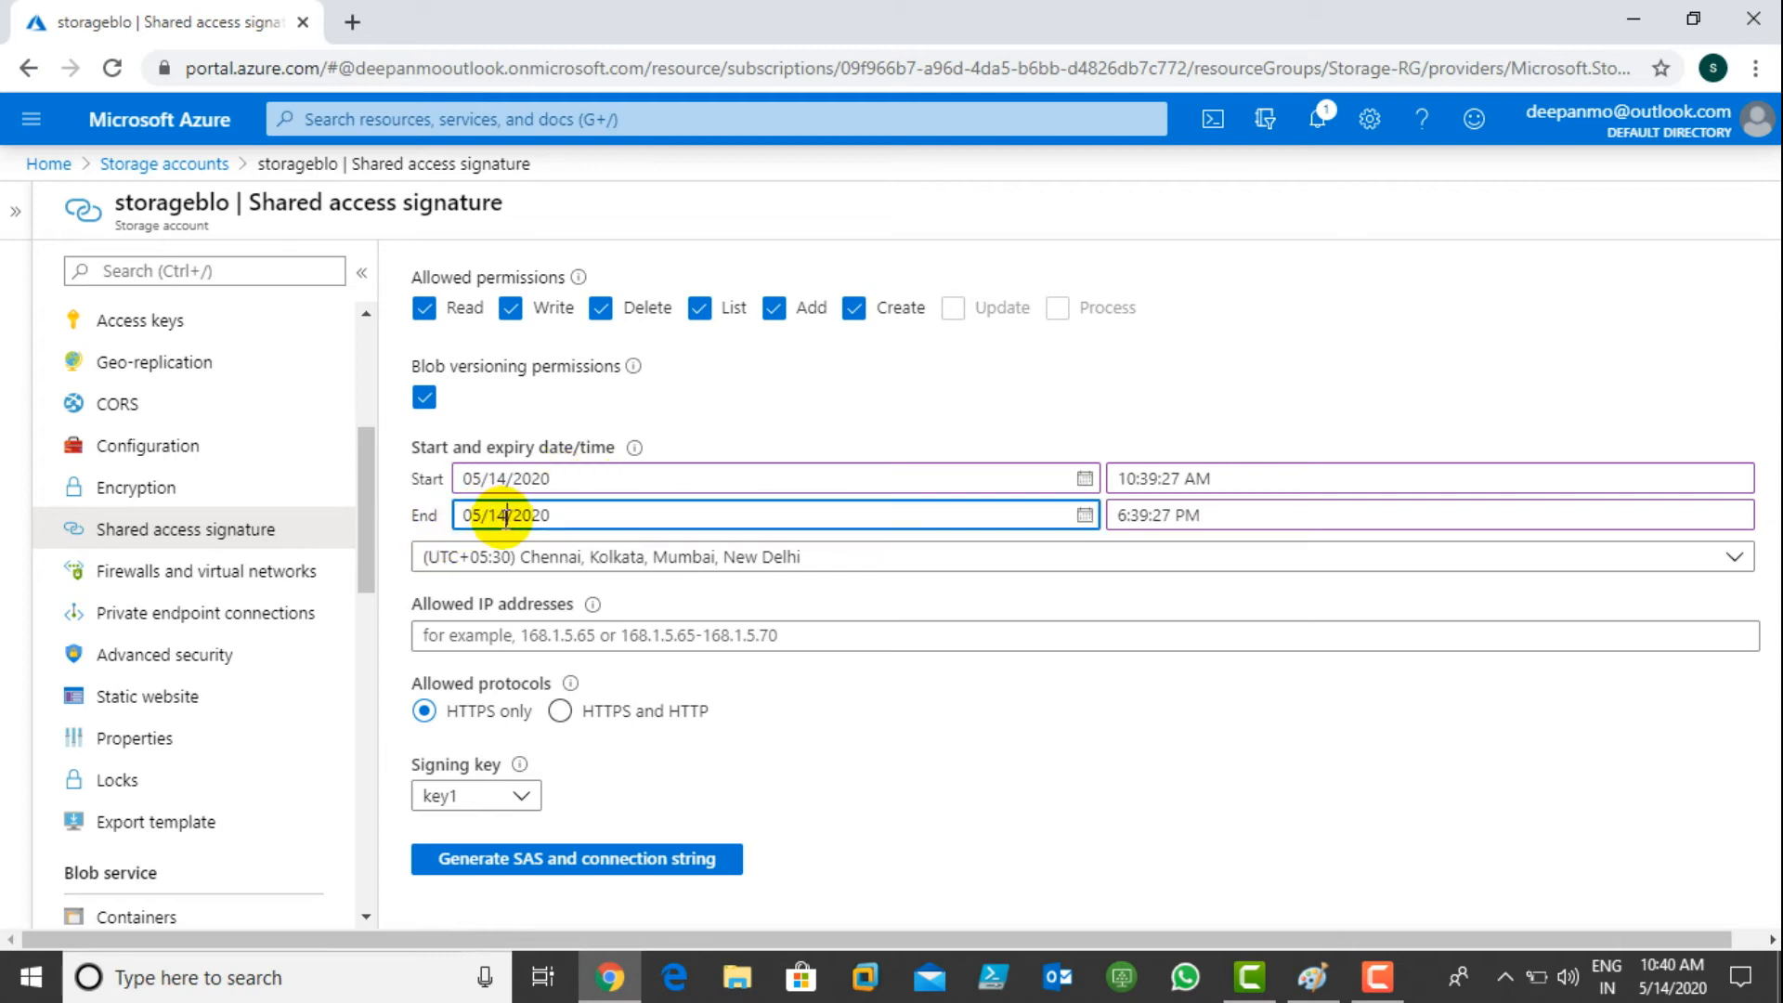
key("BackSpace")
key("BackSpace")
type("18")
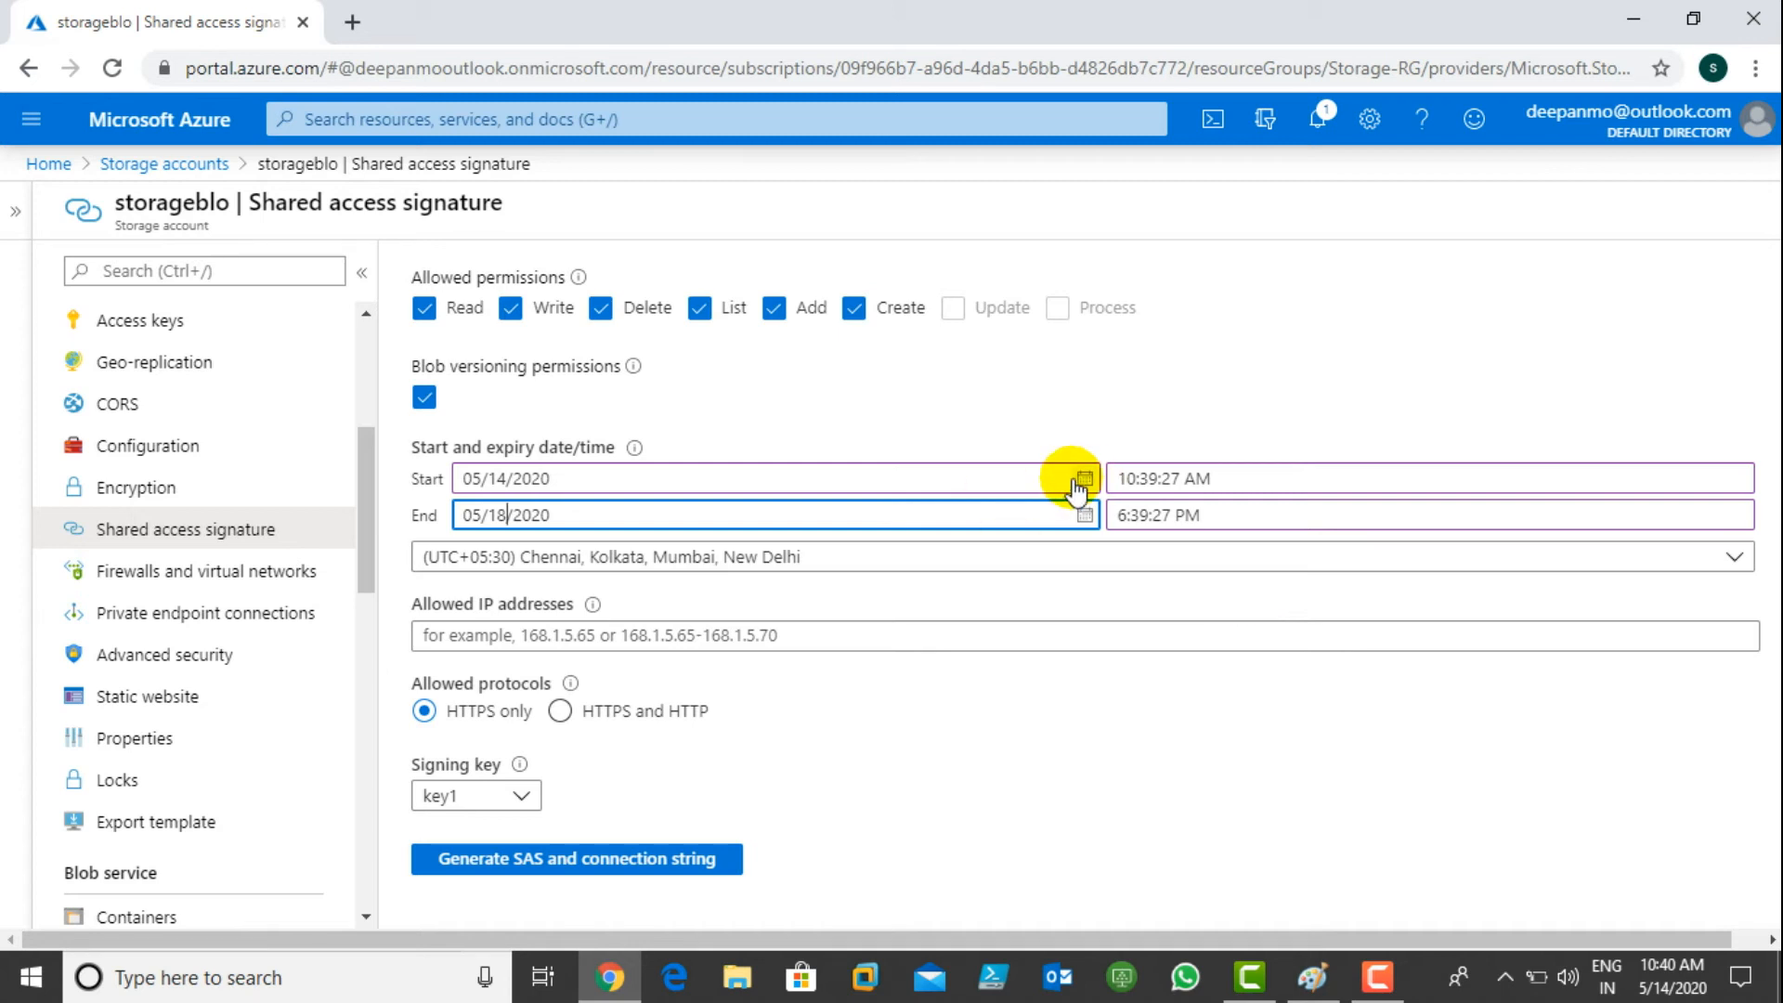
- Examine the time zones available for the signature's start and expiry times
left_click(903, 567)
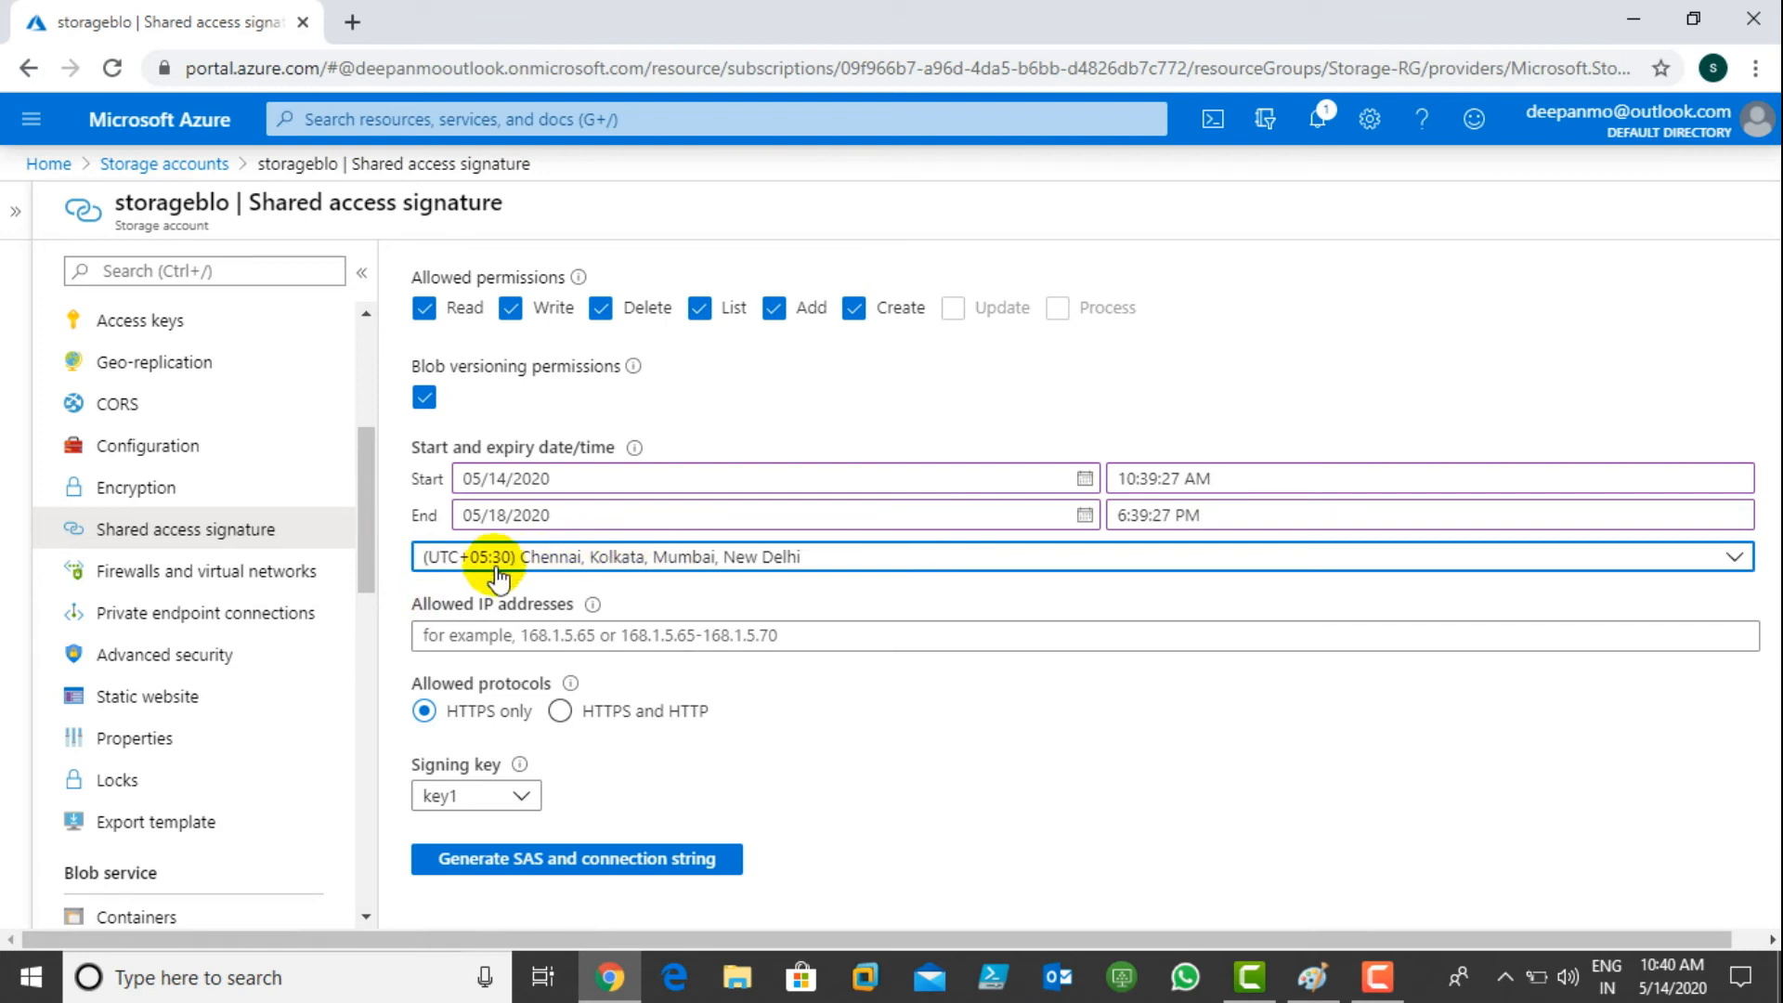
left_click(957, 561)
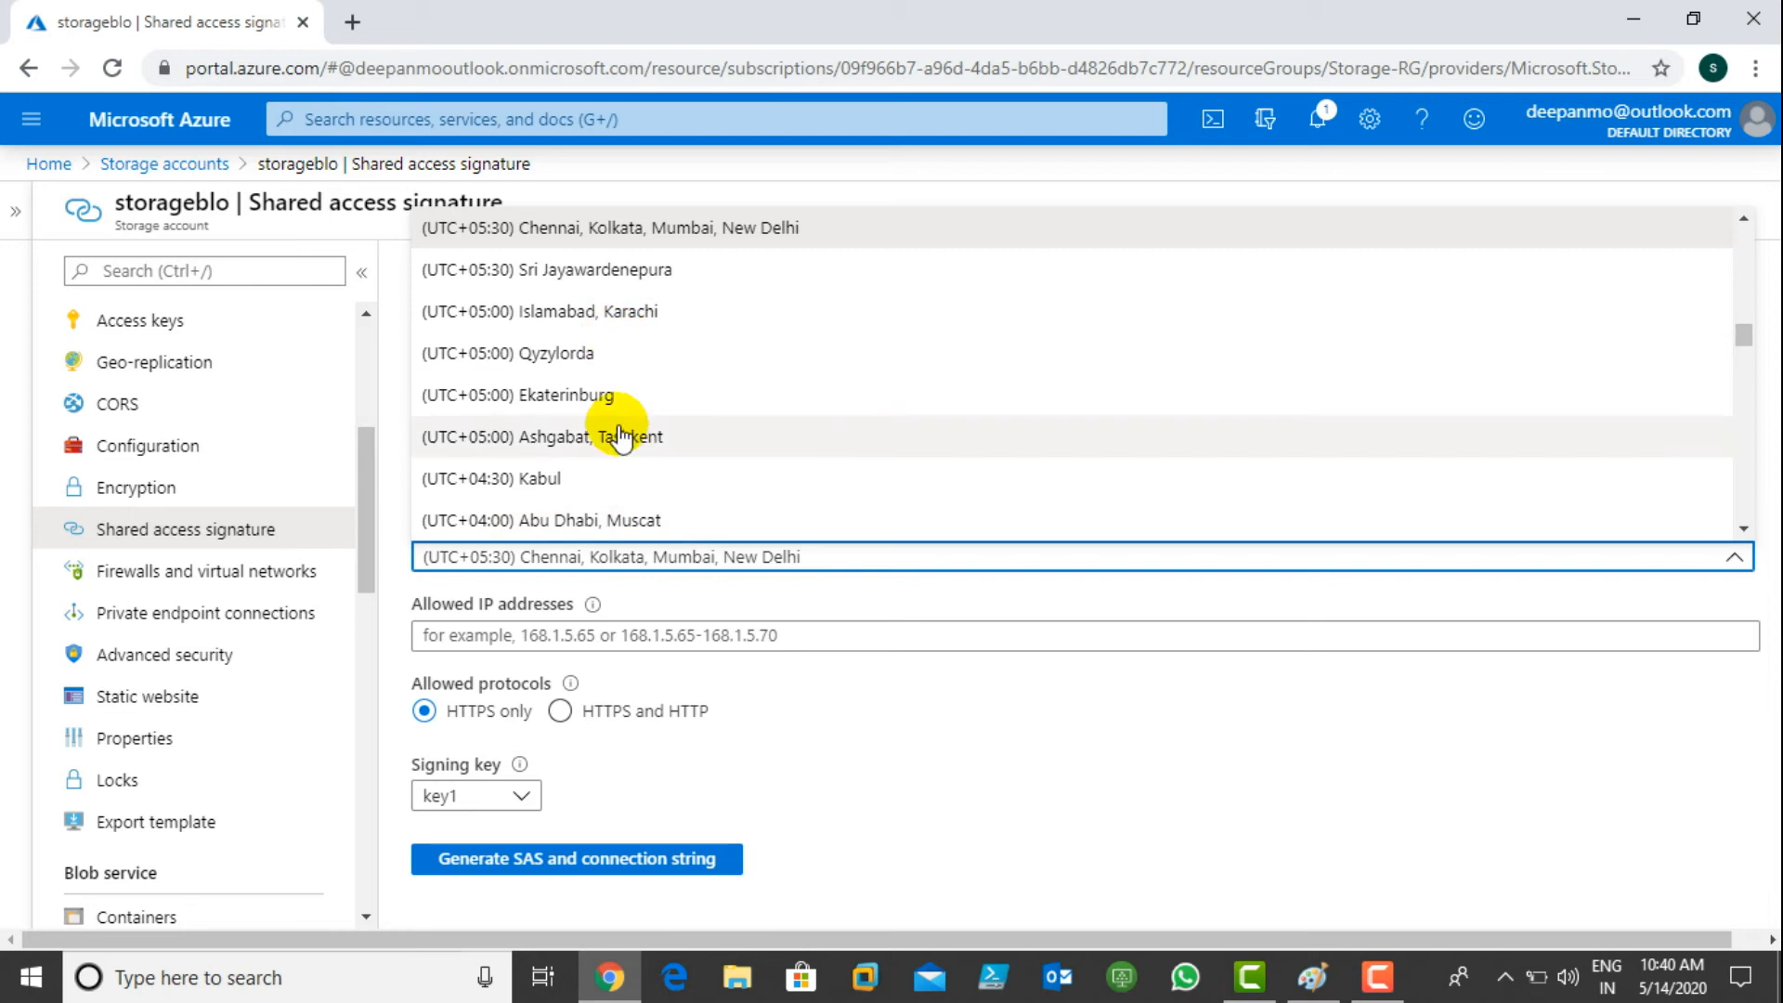
left_click(1025, 731)
- Allow both HTTPS and HTTP for the shared access signature and check the available signing keys, keeping key1
left_click(494, 635)
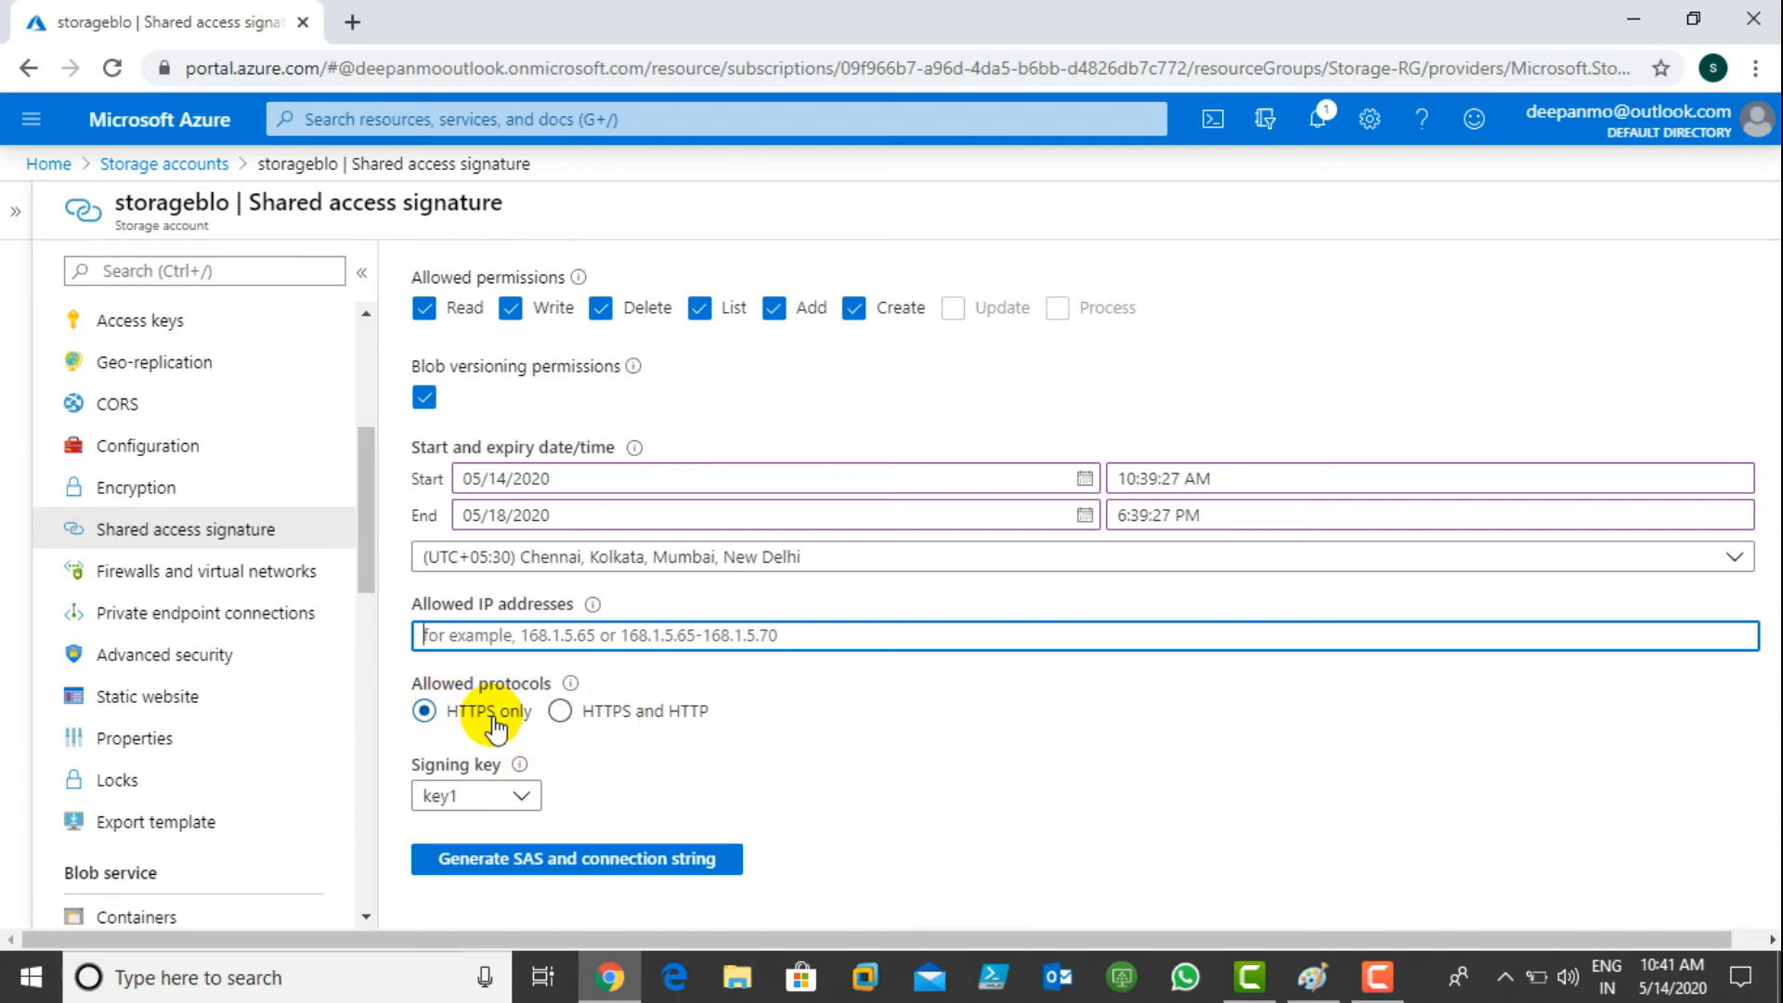
left_click(560, 713)
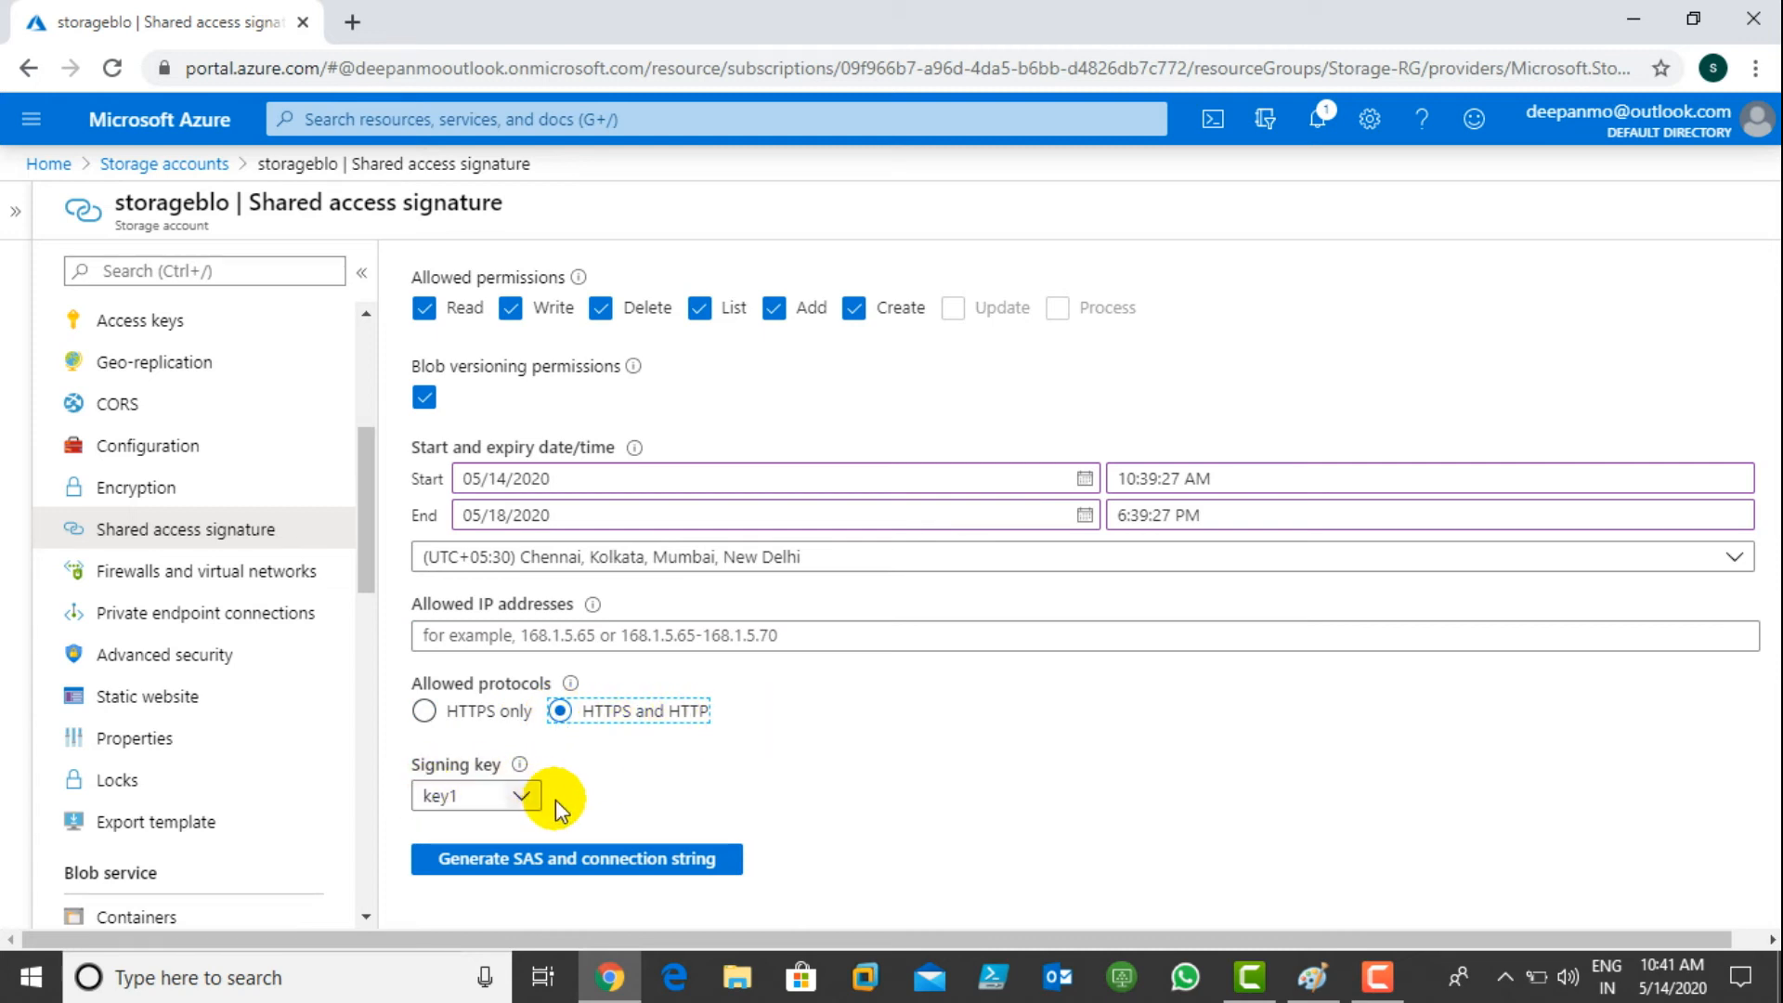
left_click(522, 798)
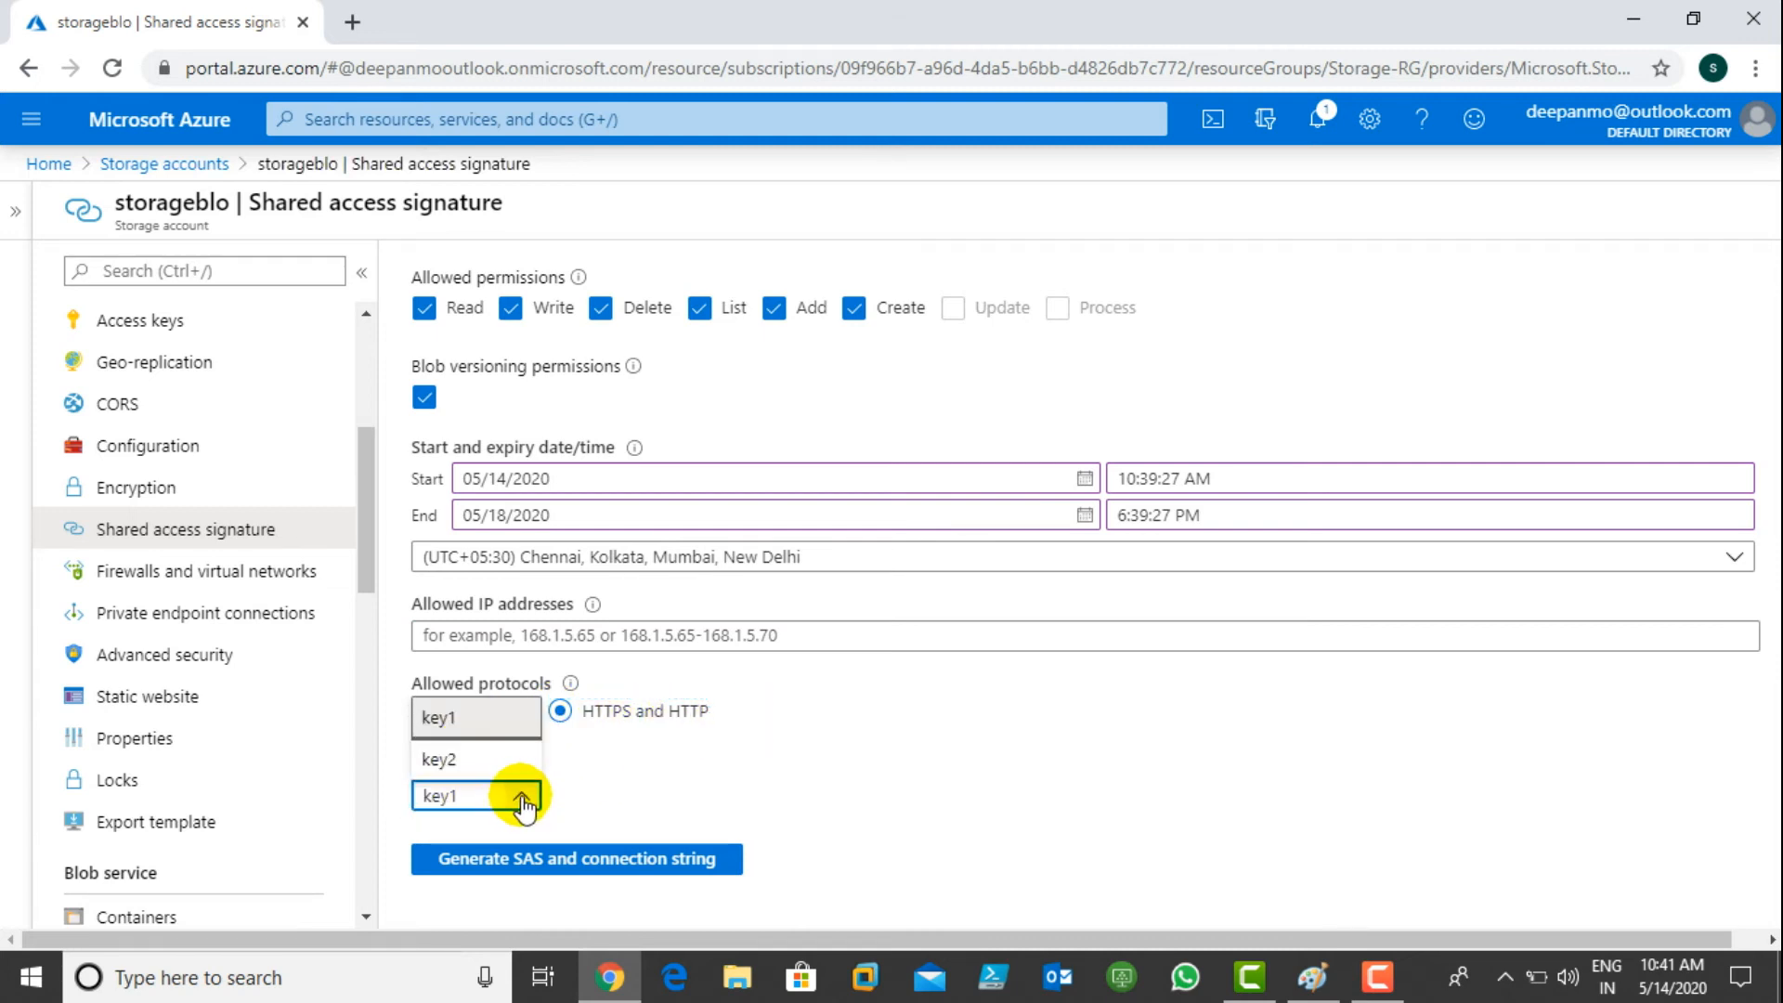
left_click(755, 801)
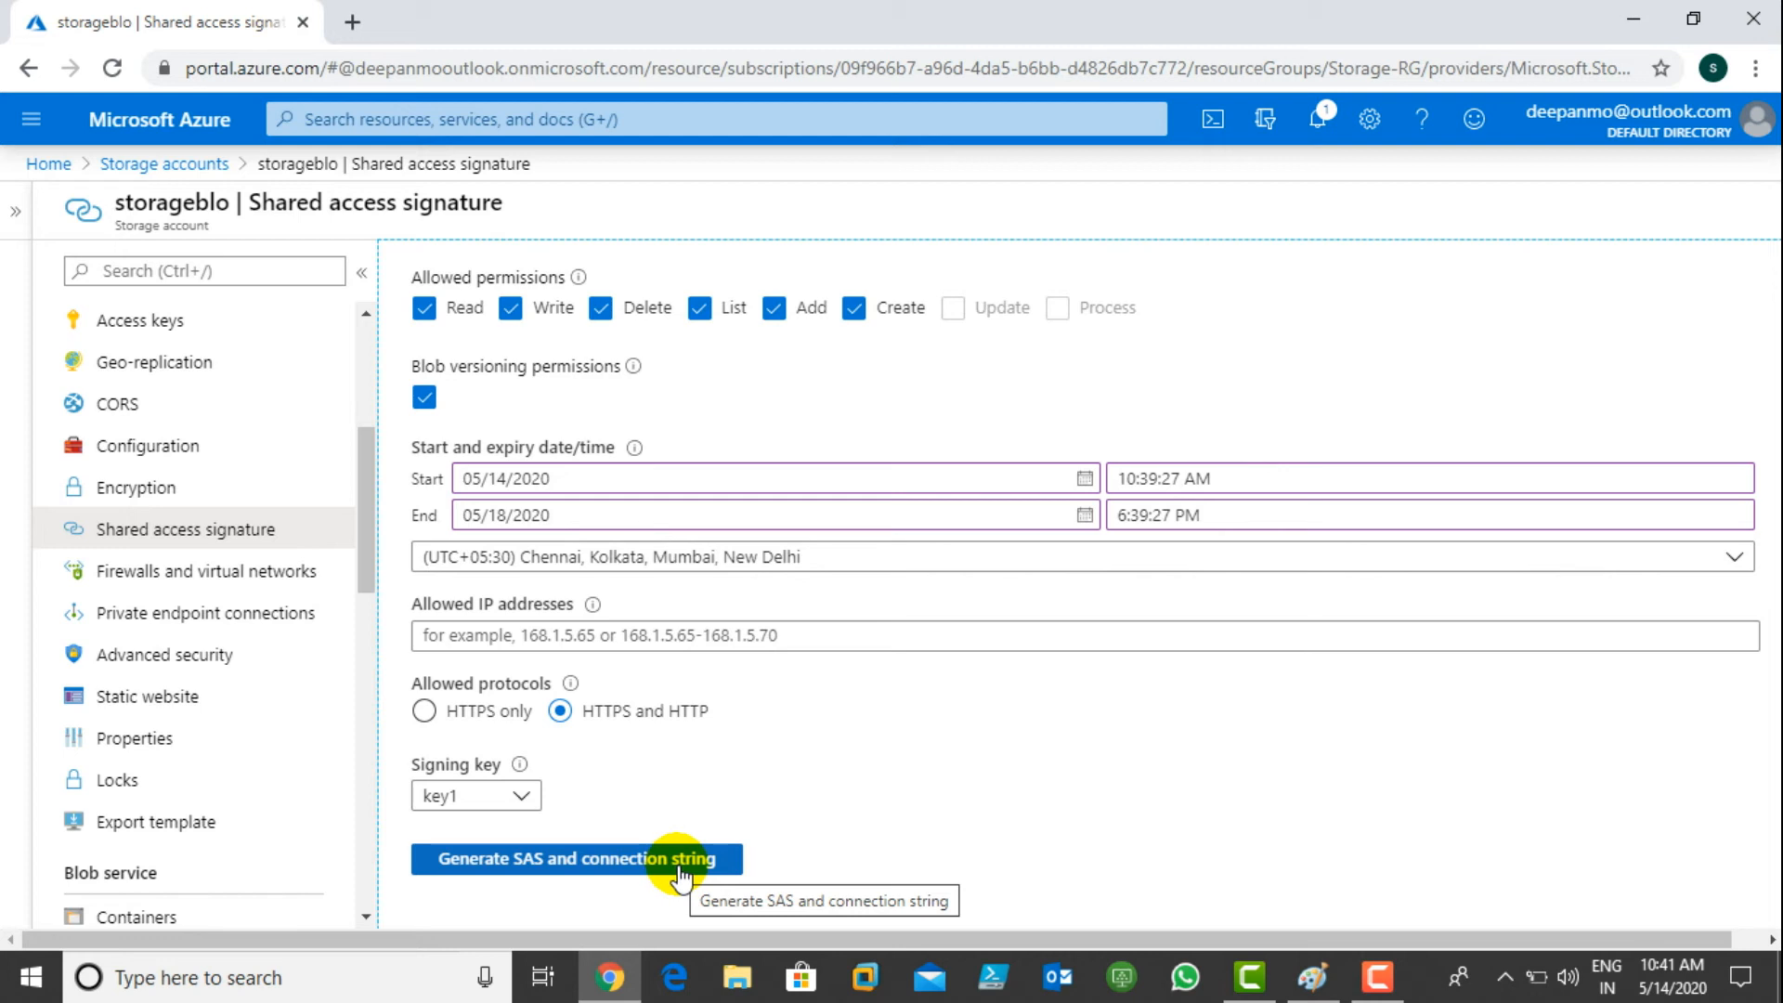
- Try to restrict the allowed IP addresses of the shared access signature to 150.0.0.0/16
scroll(871, 821, "up", 1)
scroll(871, 821, "up", 5)
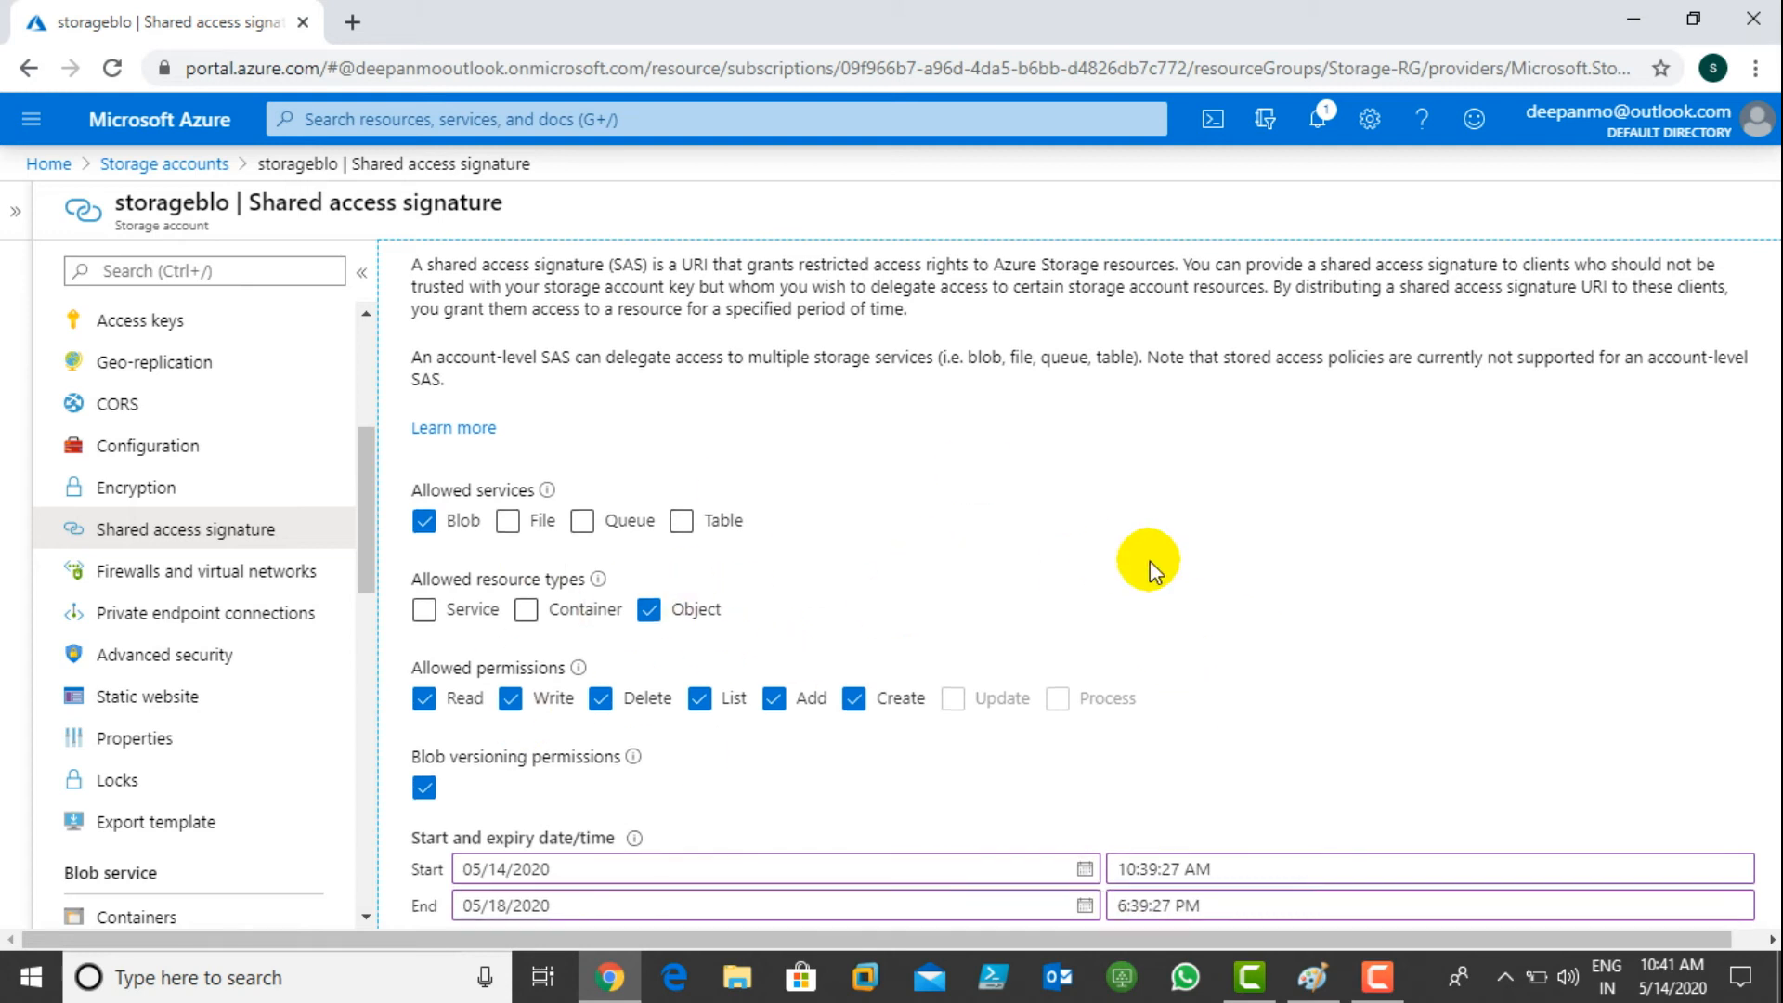
scroll(1150, 560, "down", 2)
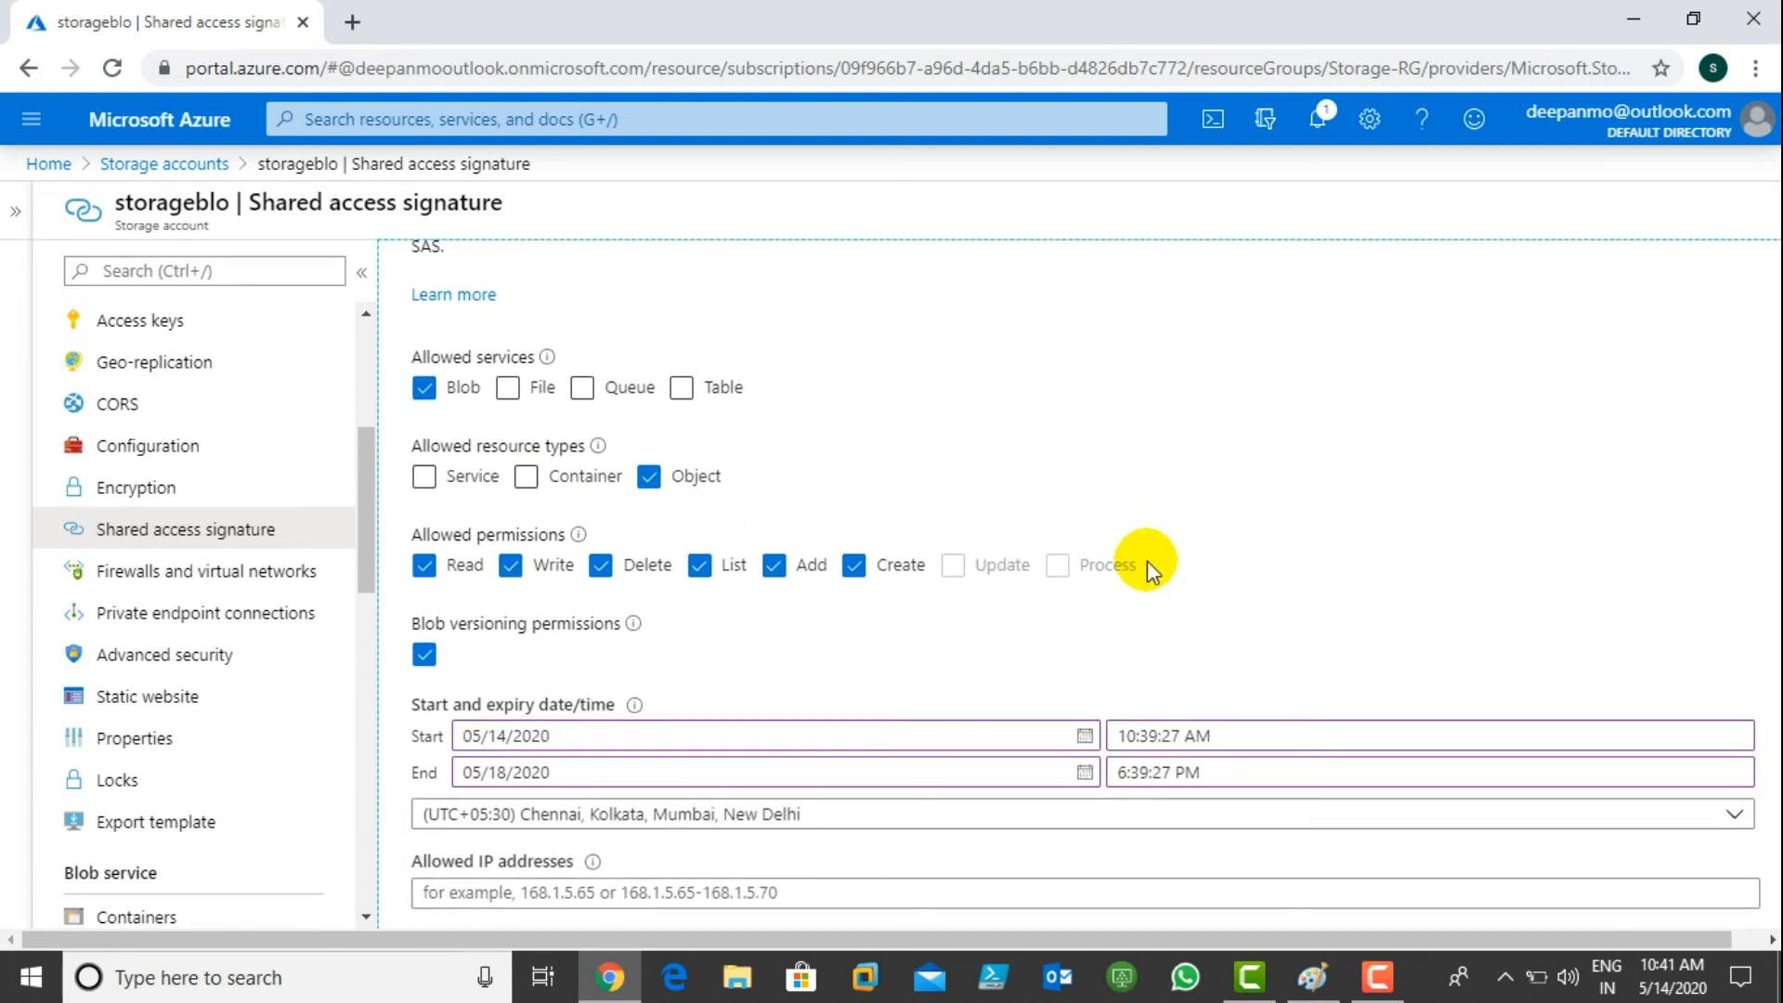
scroll(1145, 560, "down", 4)
left_click(553, 629)
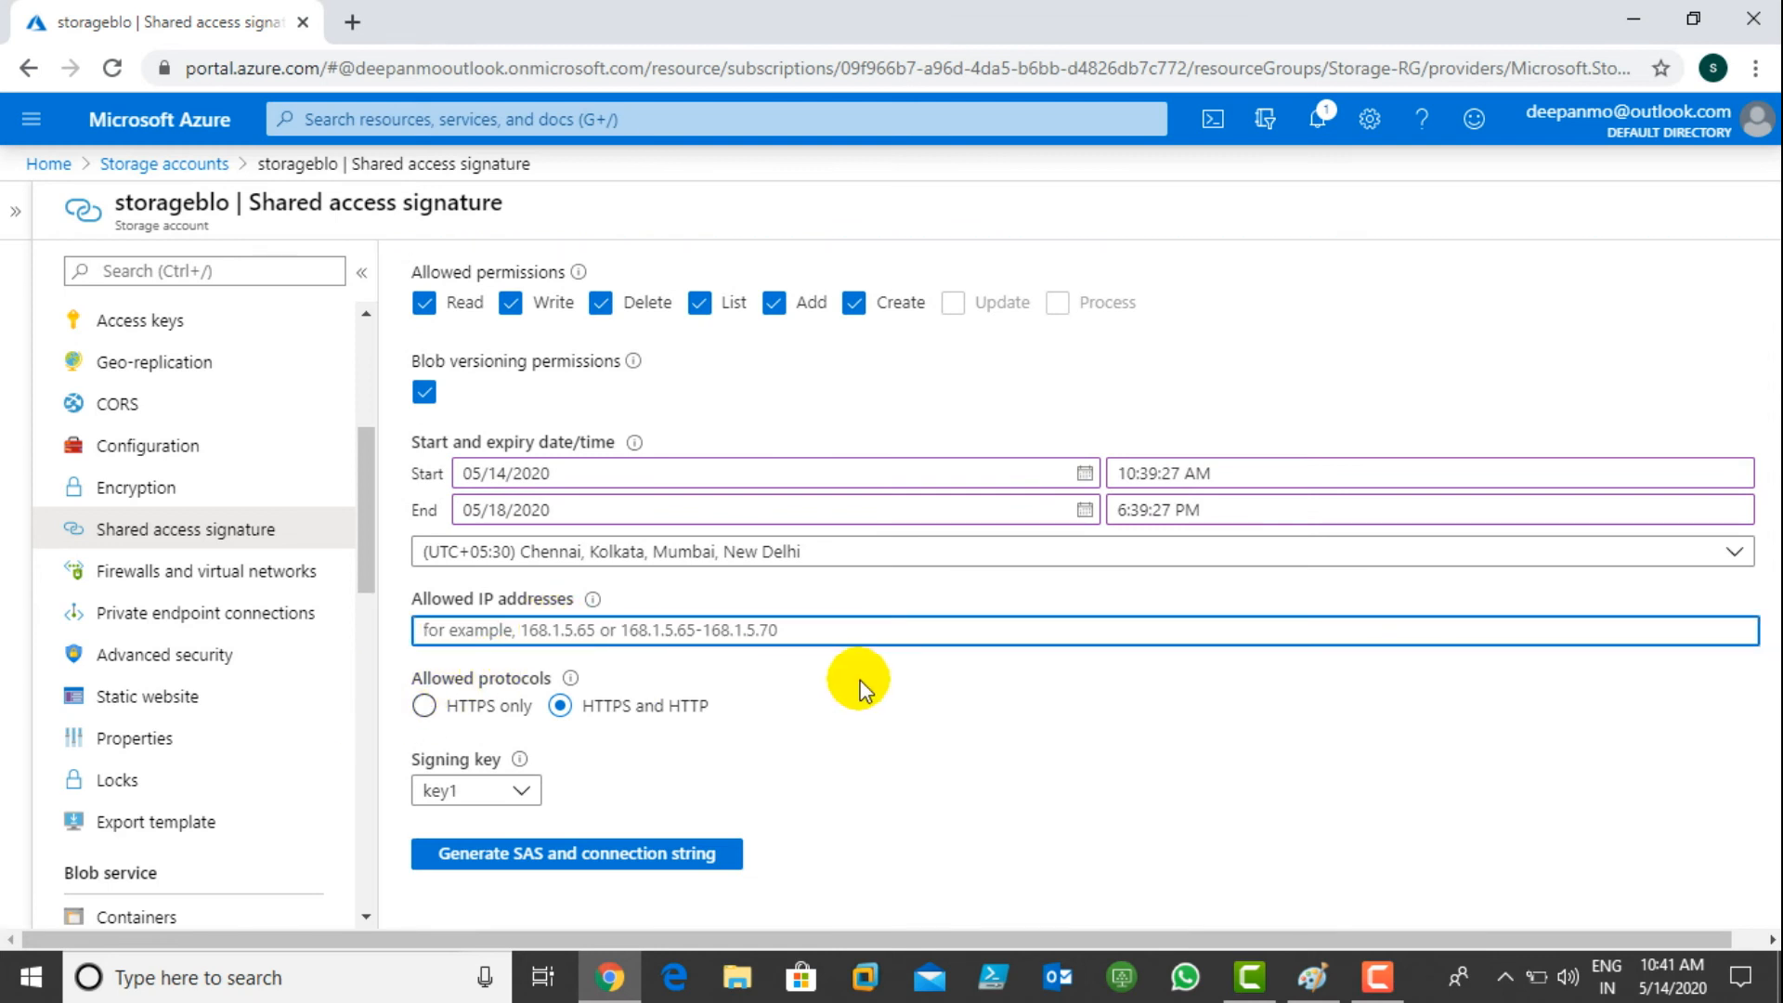
type("11.0")
key("BackSpace")
key("BackSpace")
key("BackSpace")
key("BackSpace")
type("150")
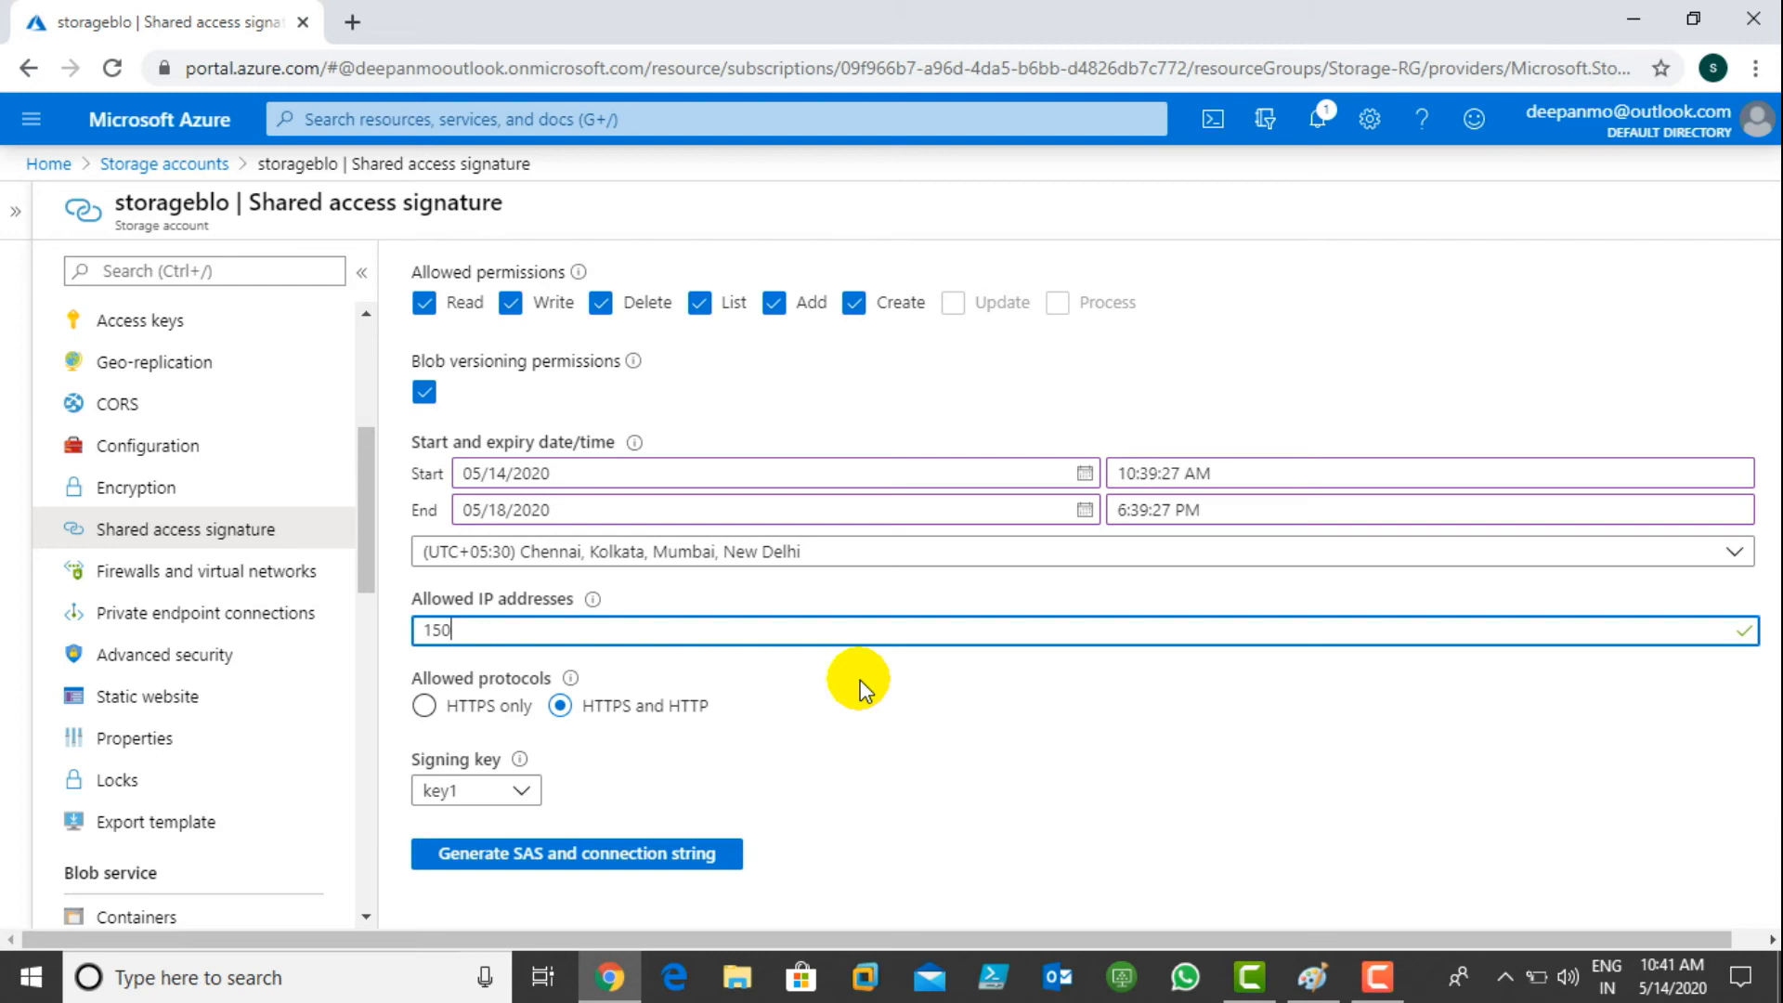
type(".0.0.")
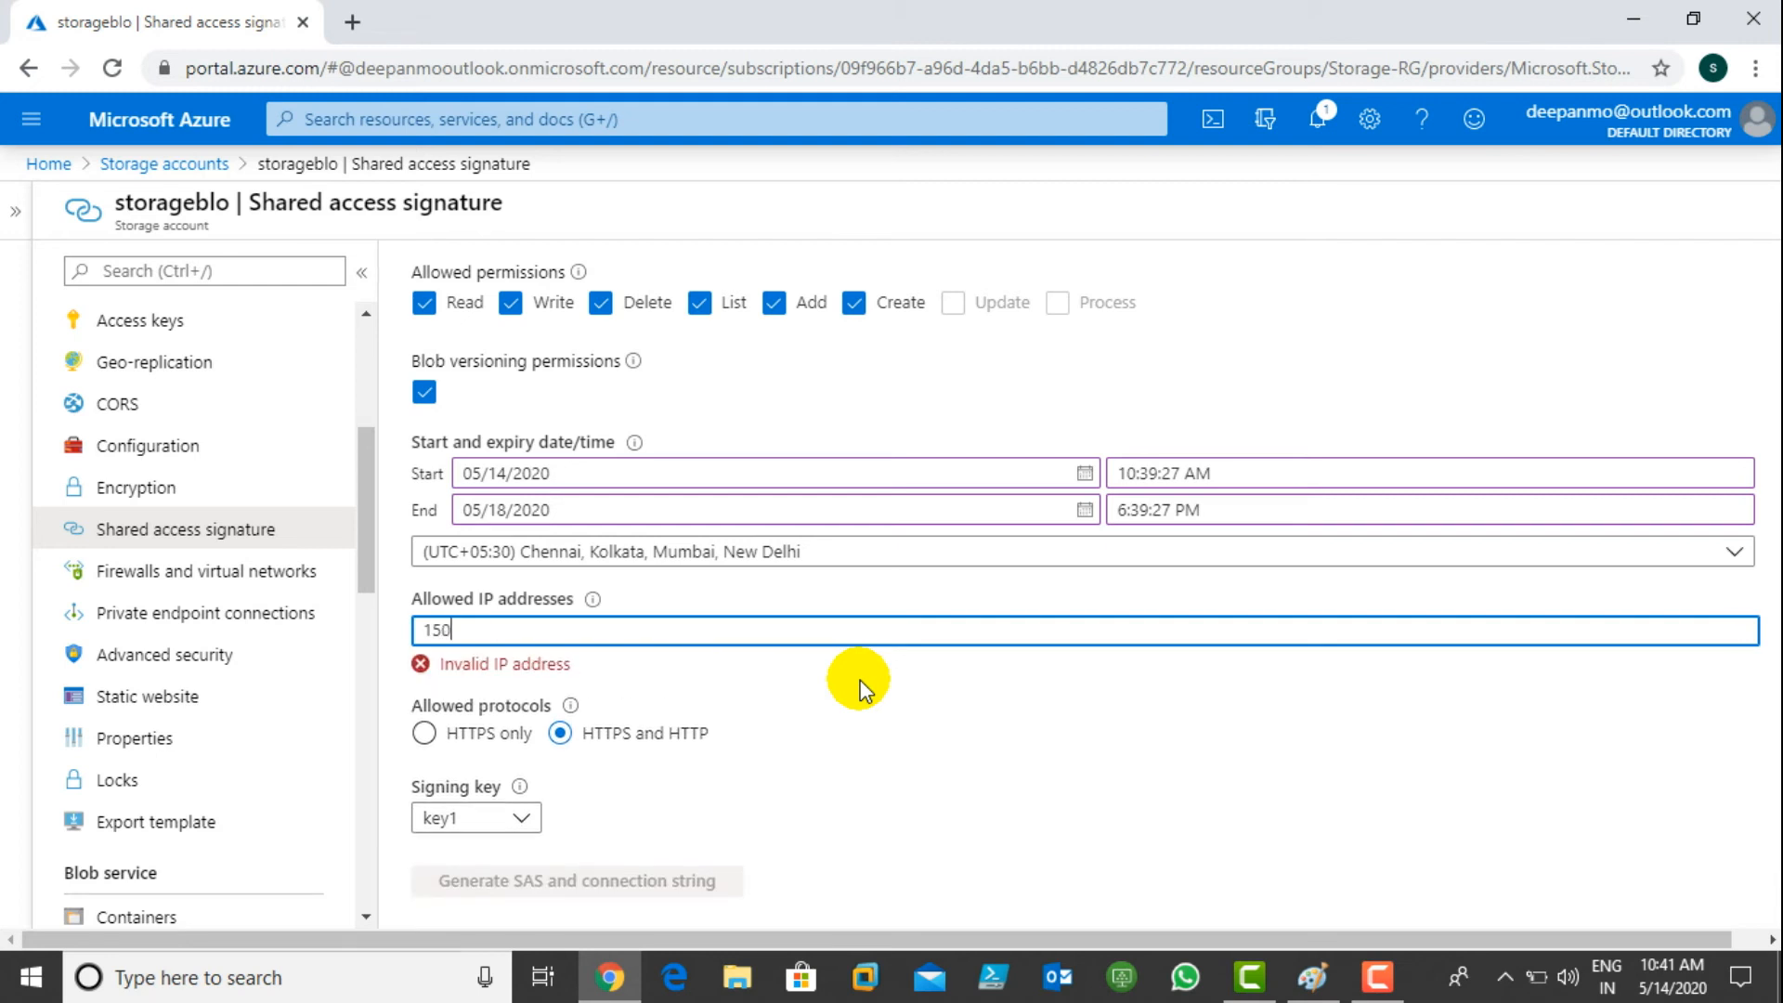
type("0/16")
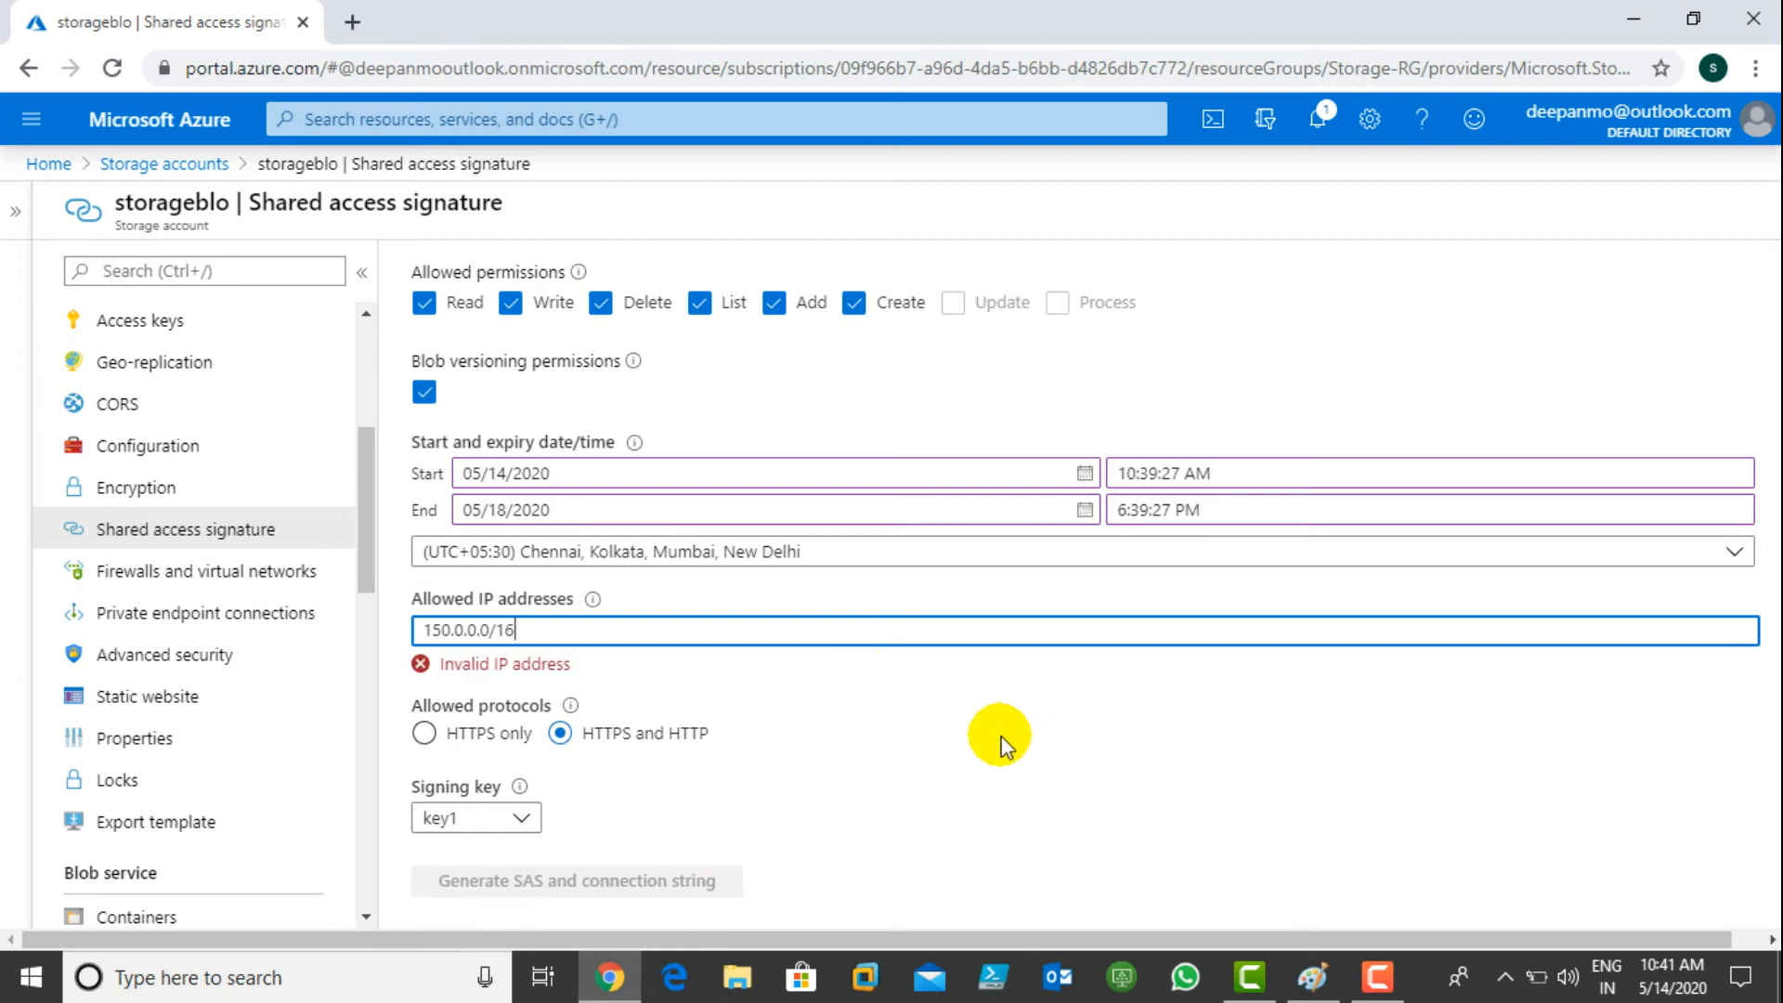
- Replace the allowed IP range with the single address 150.0.0.100
key("BackSpace")
key("BackSpace")
key("BackSpace")
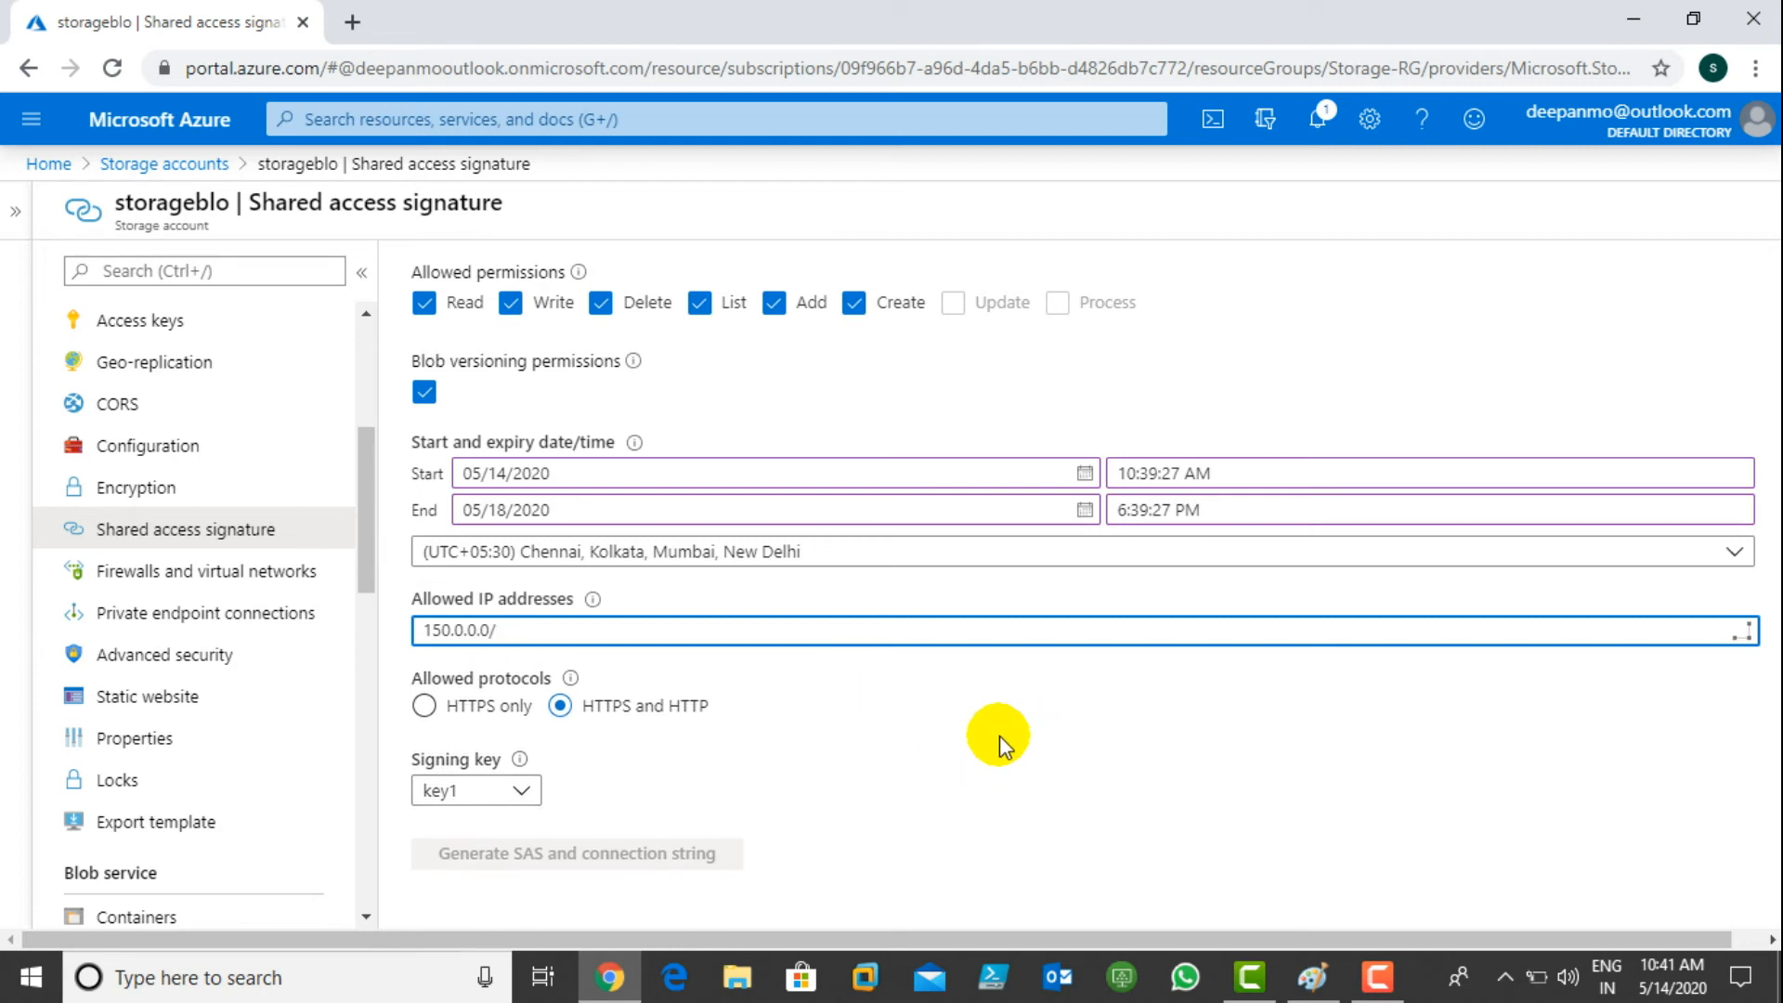
key("BackSpace")
key("BackSpace")
type(".100")
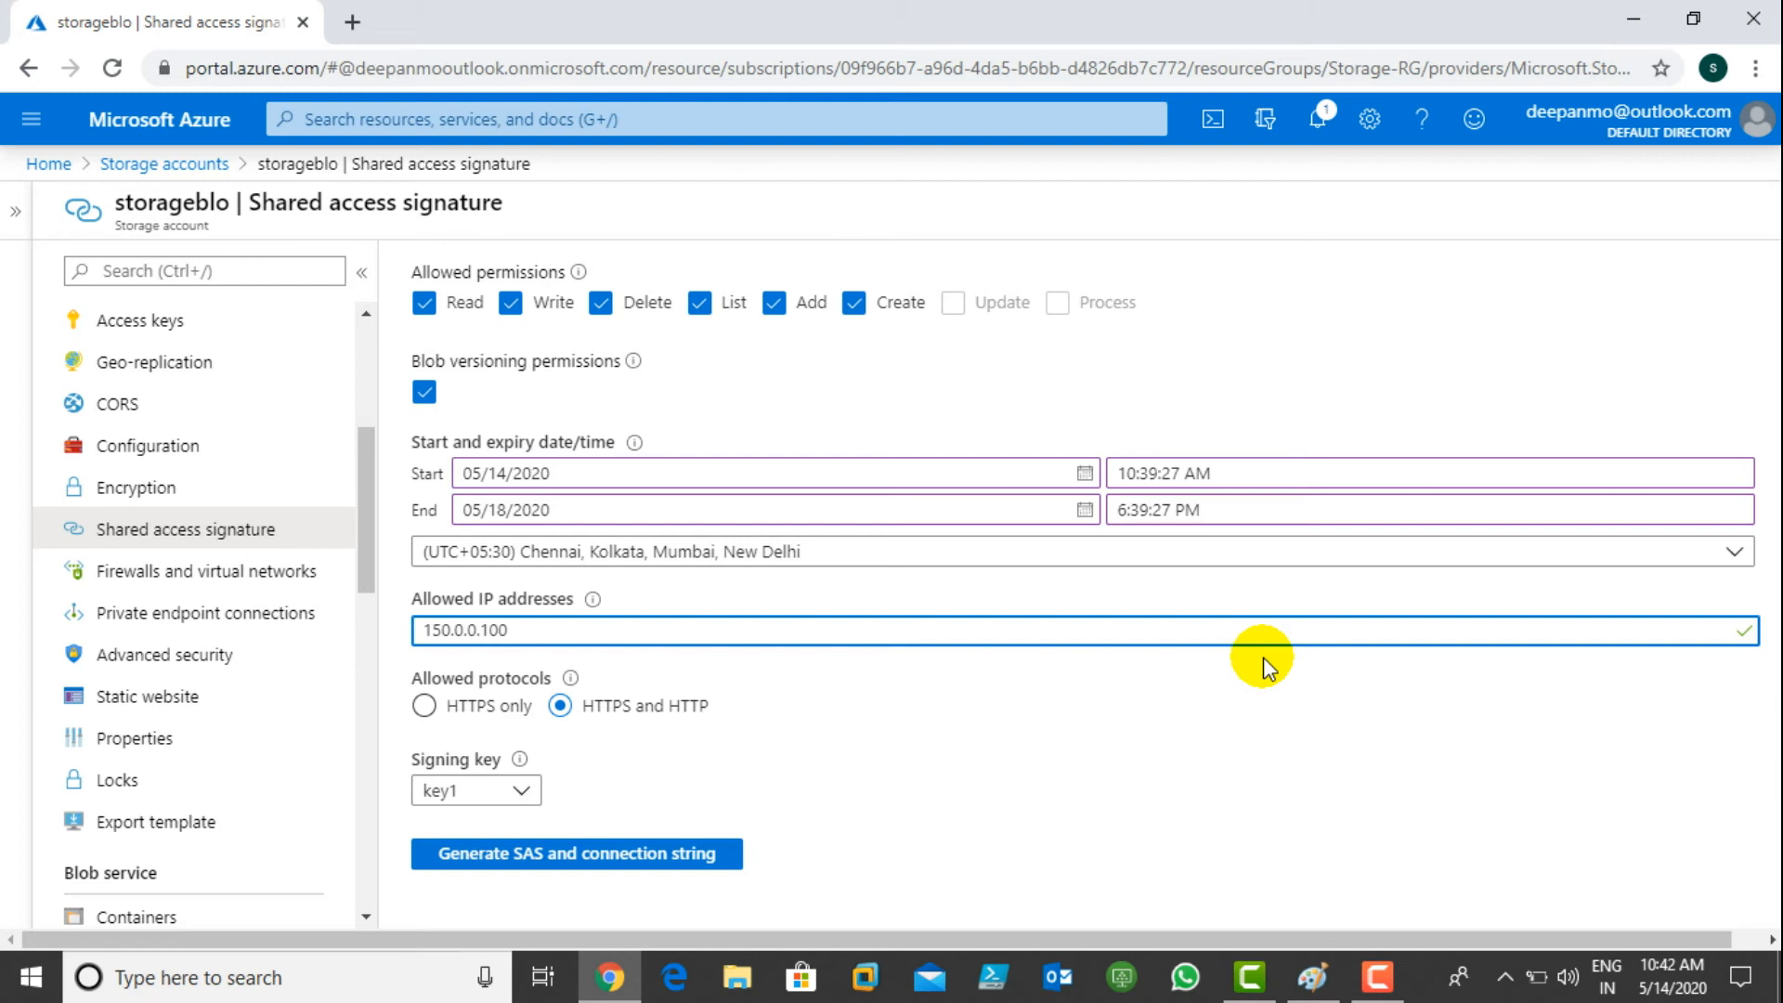
- Clear the allowed IP address restriction from the shared access signature
key("BackSpace")
key("BackSpace")
key("BackSpace")
key("BackSpace")
key("BackSpace")
key("BackSpace")
key("BackSpace")
key("BackSpace")
key("BackSpace")
key("BackSpace")
key("BackSpace")
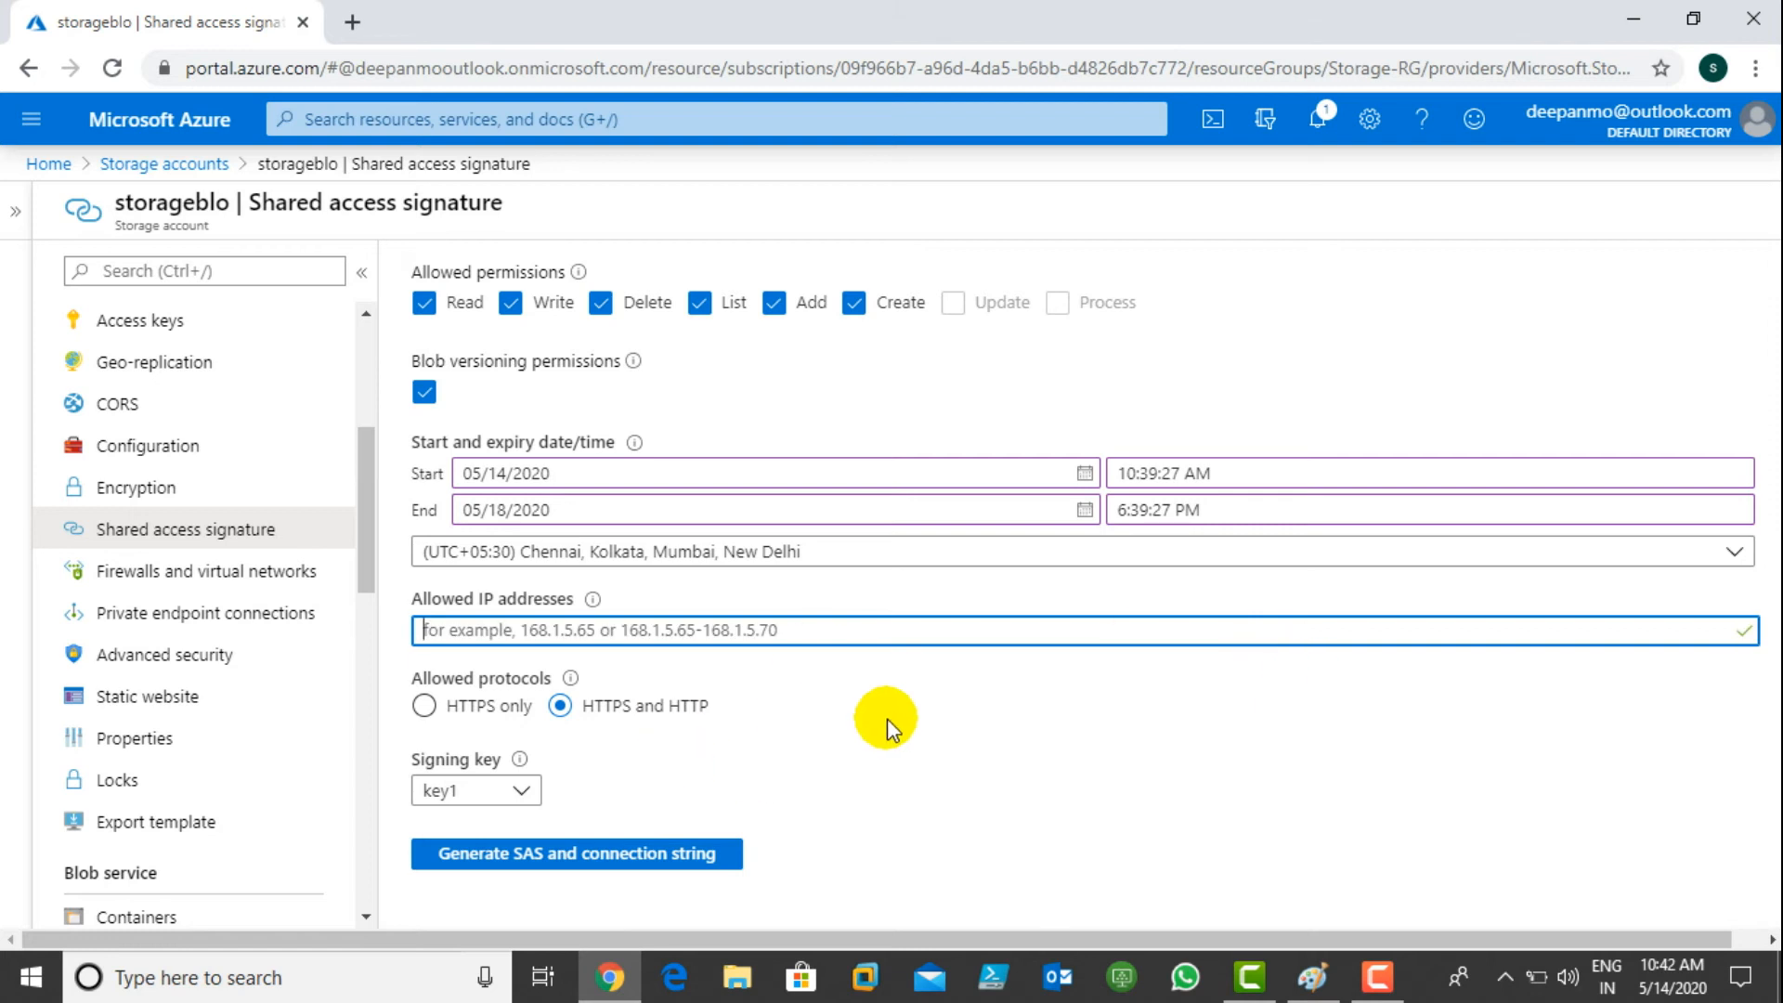
left_click(1032, 743)
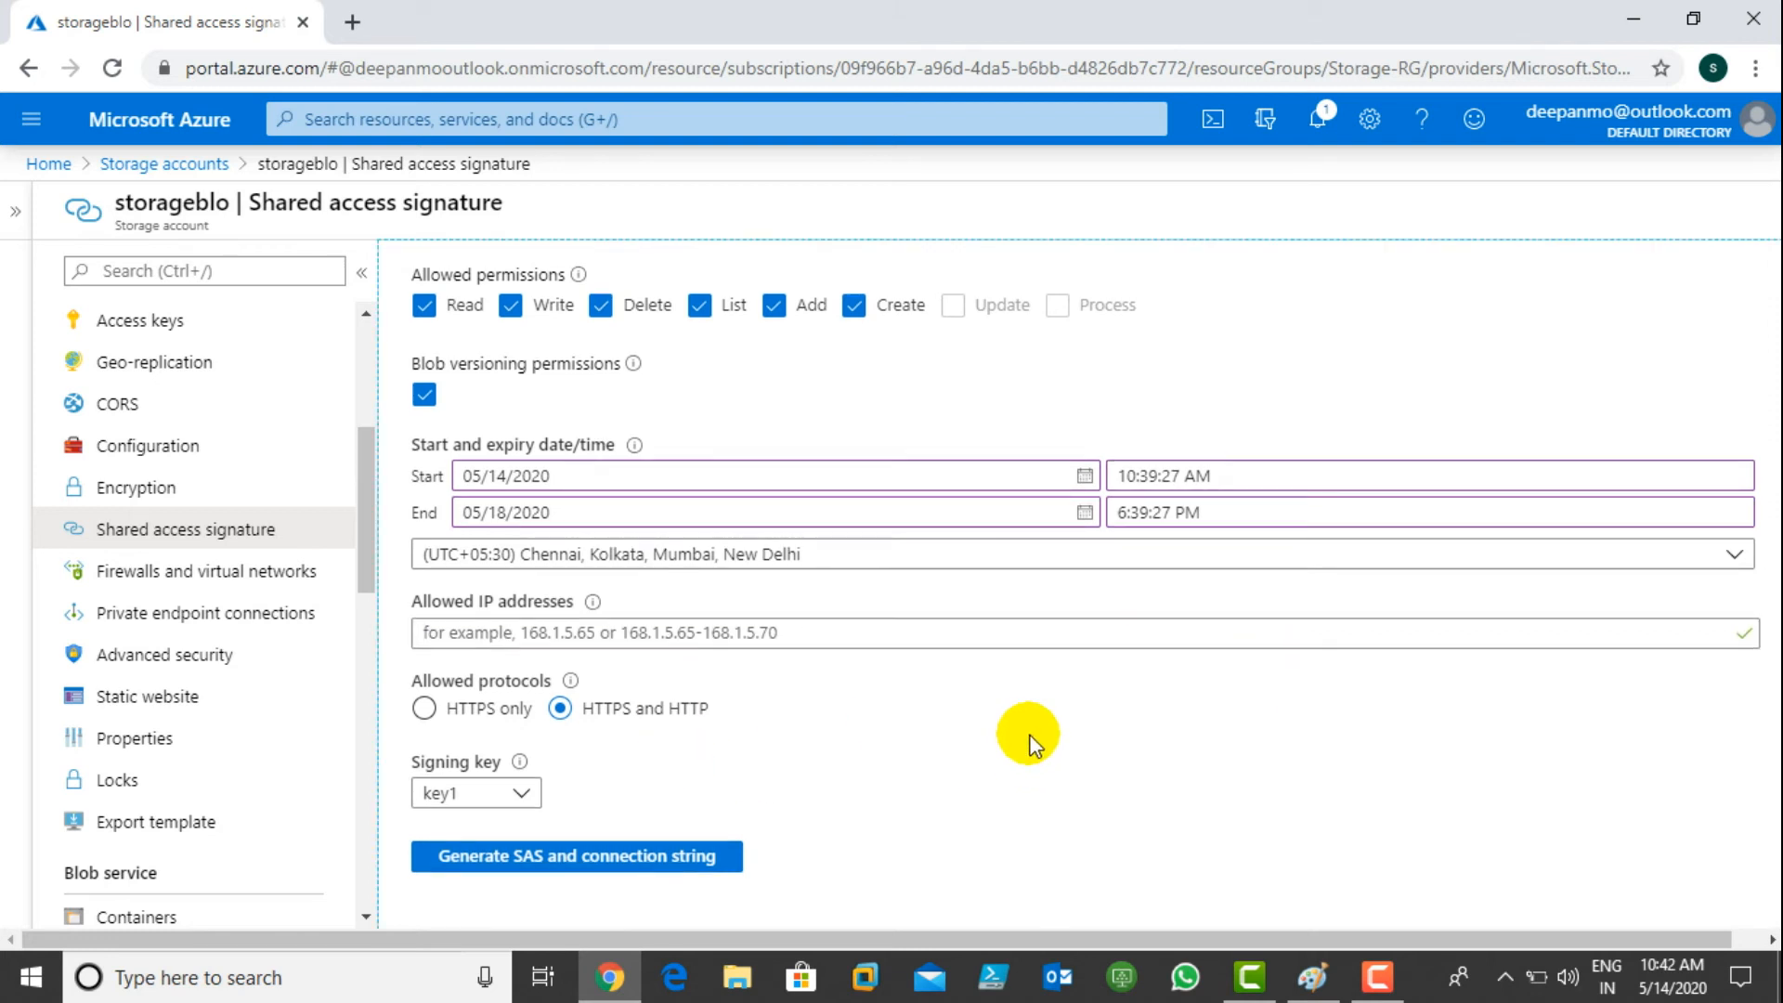
scroll(1032, 743, "up", 3)
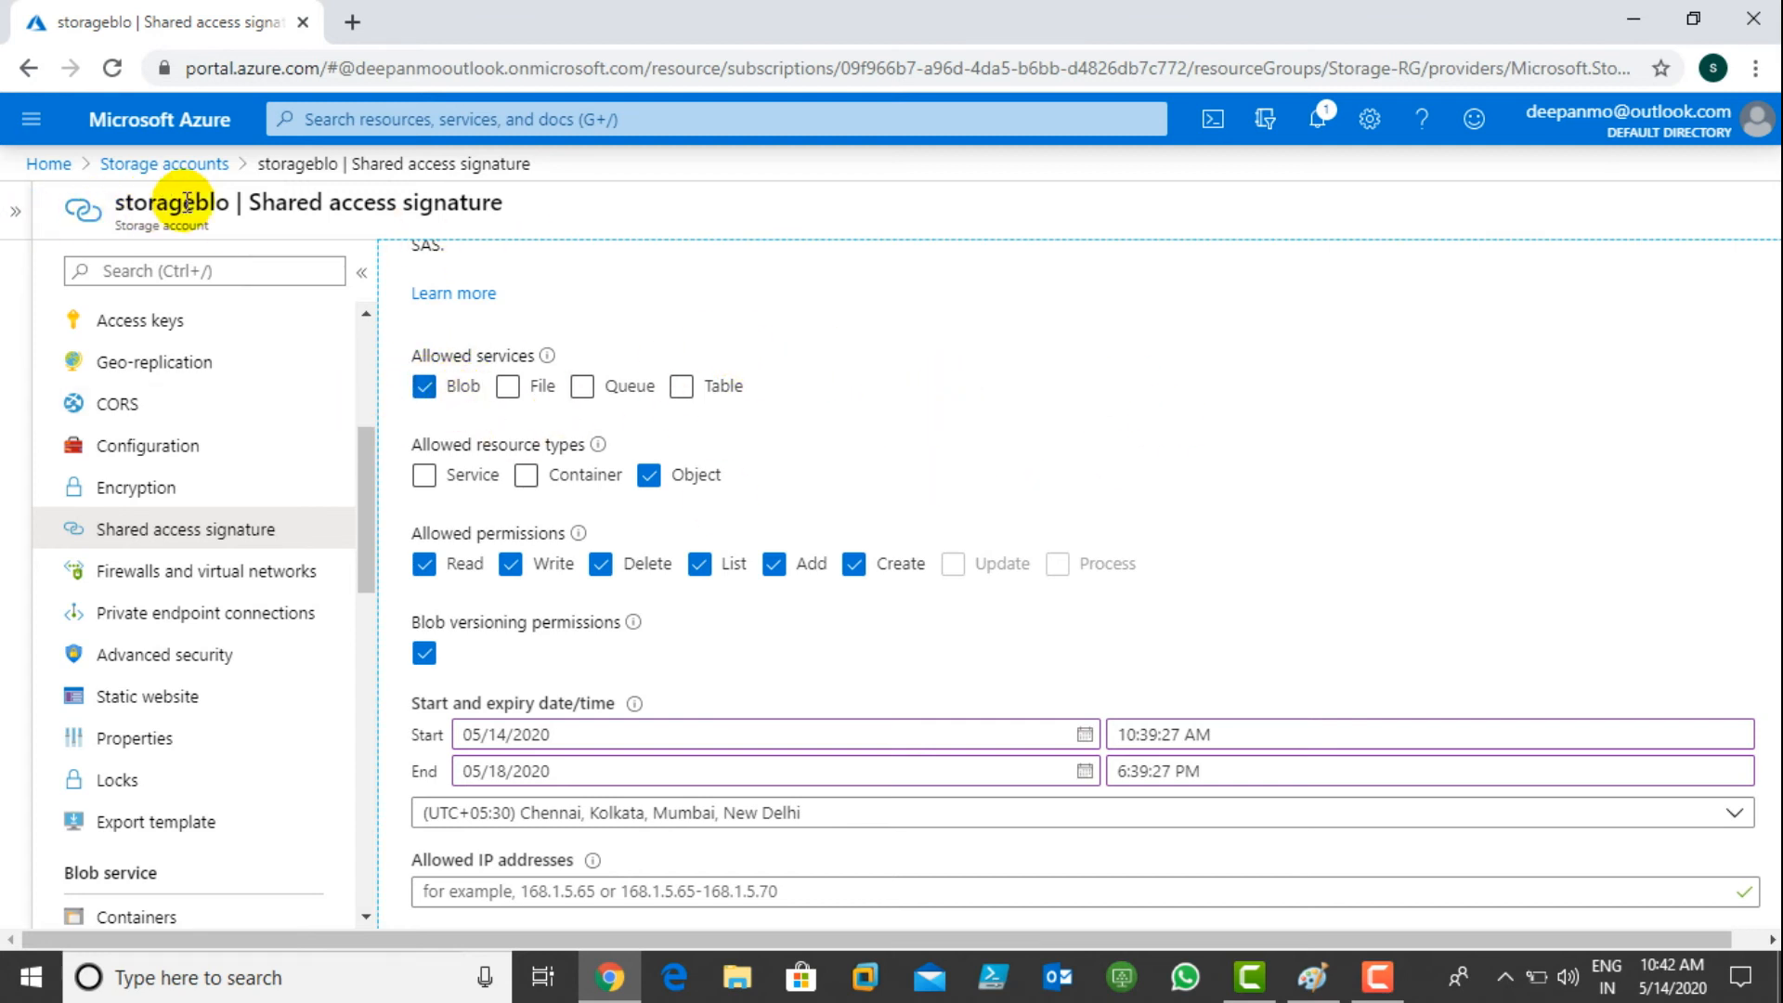
scroll(916, 394, "down", 1)
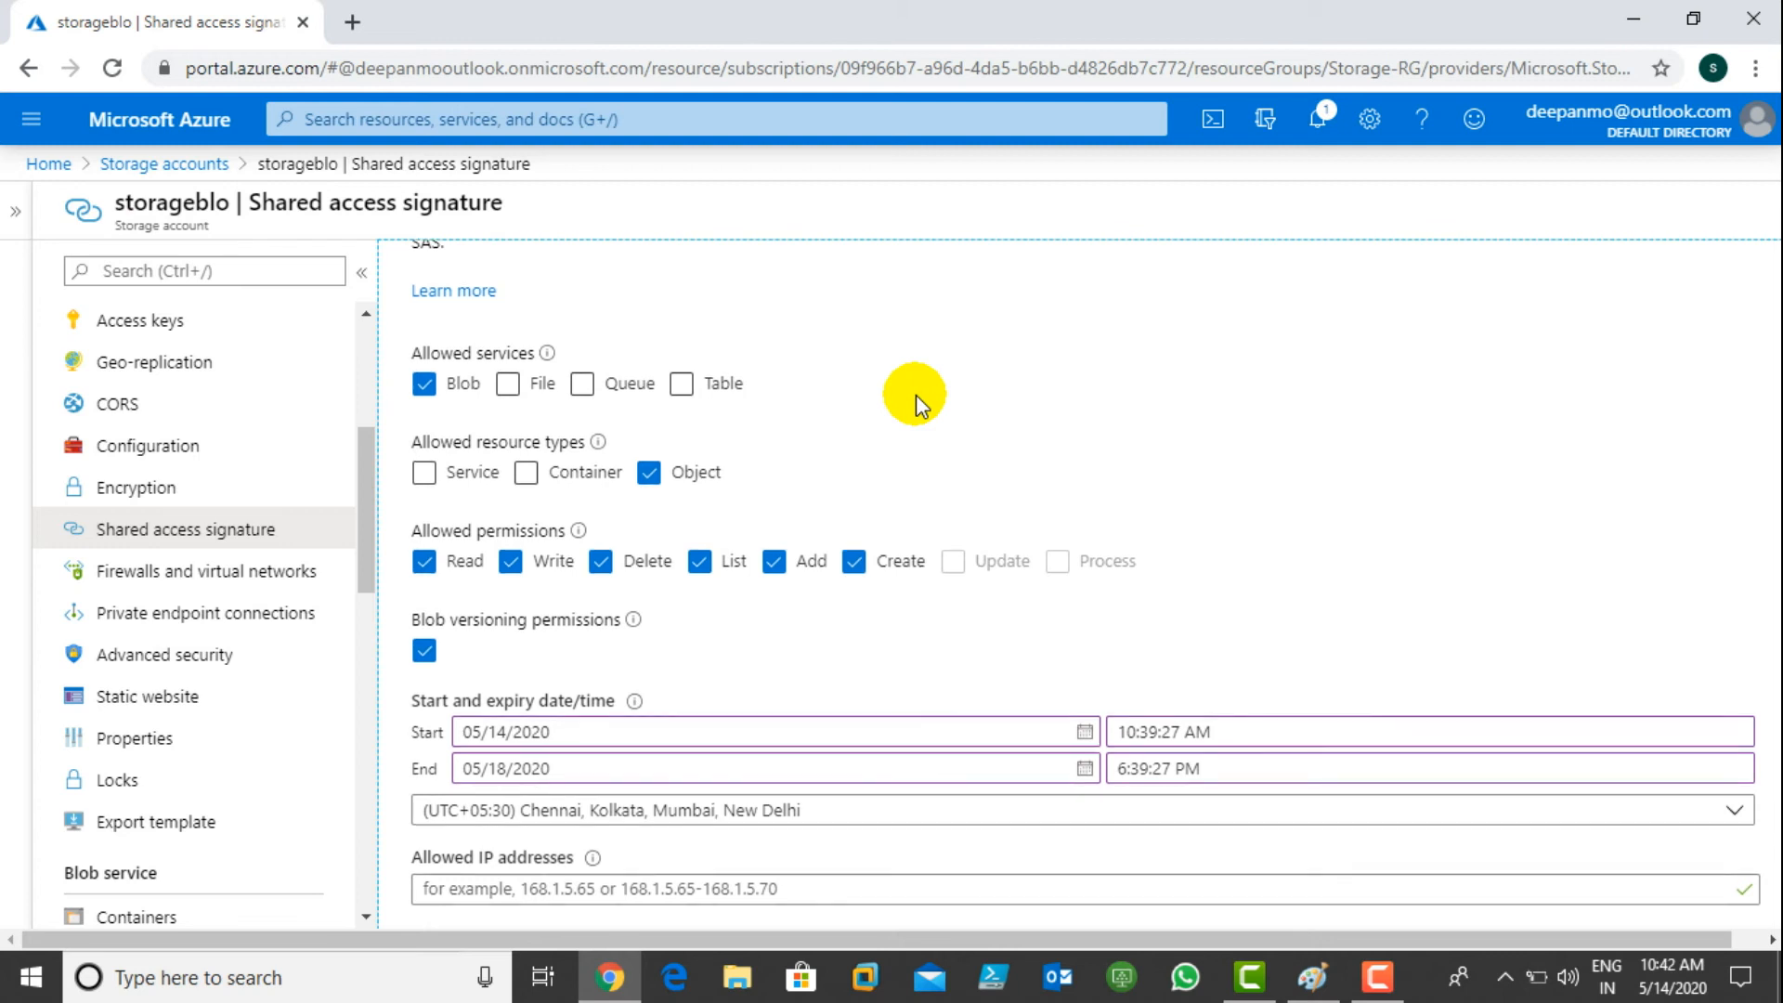
- In the storage account's firewall and virtual network settings, limit access to selected networks and add the client IP address
scroll(915, 394, "down", 3)
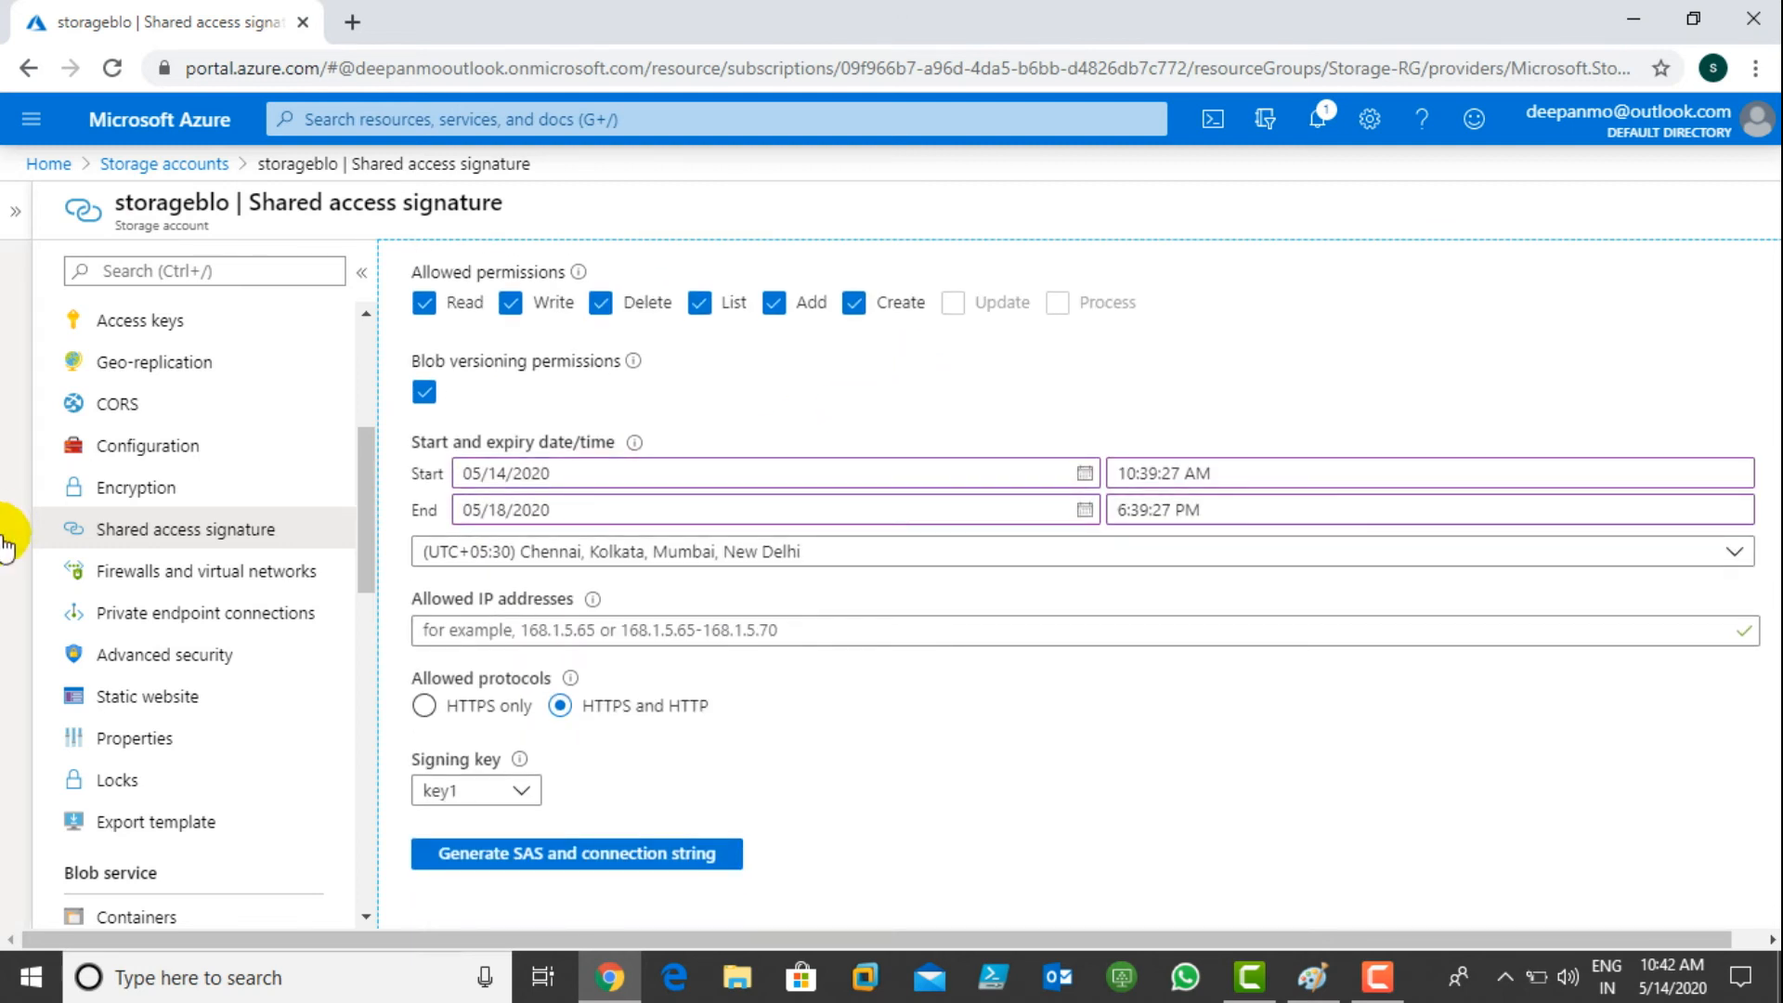
left_click(144, 584)
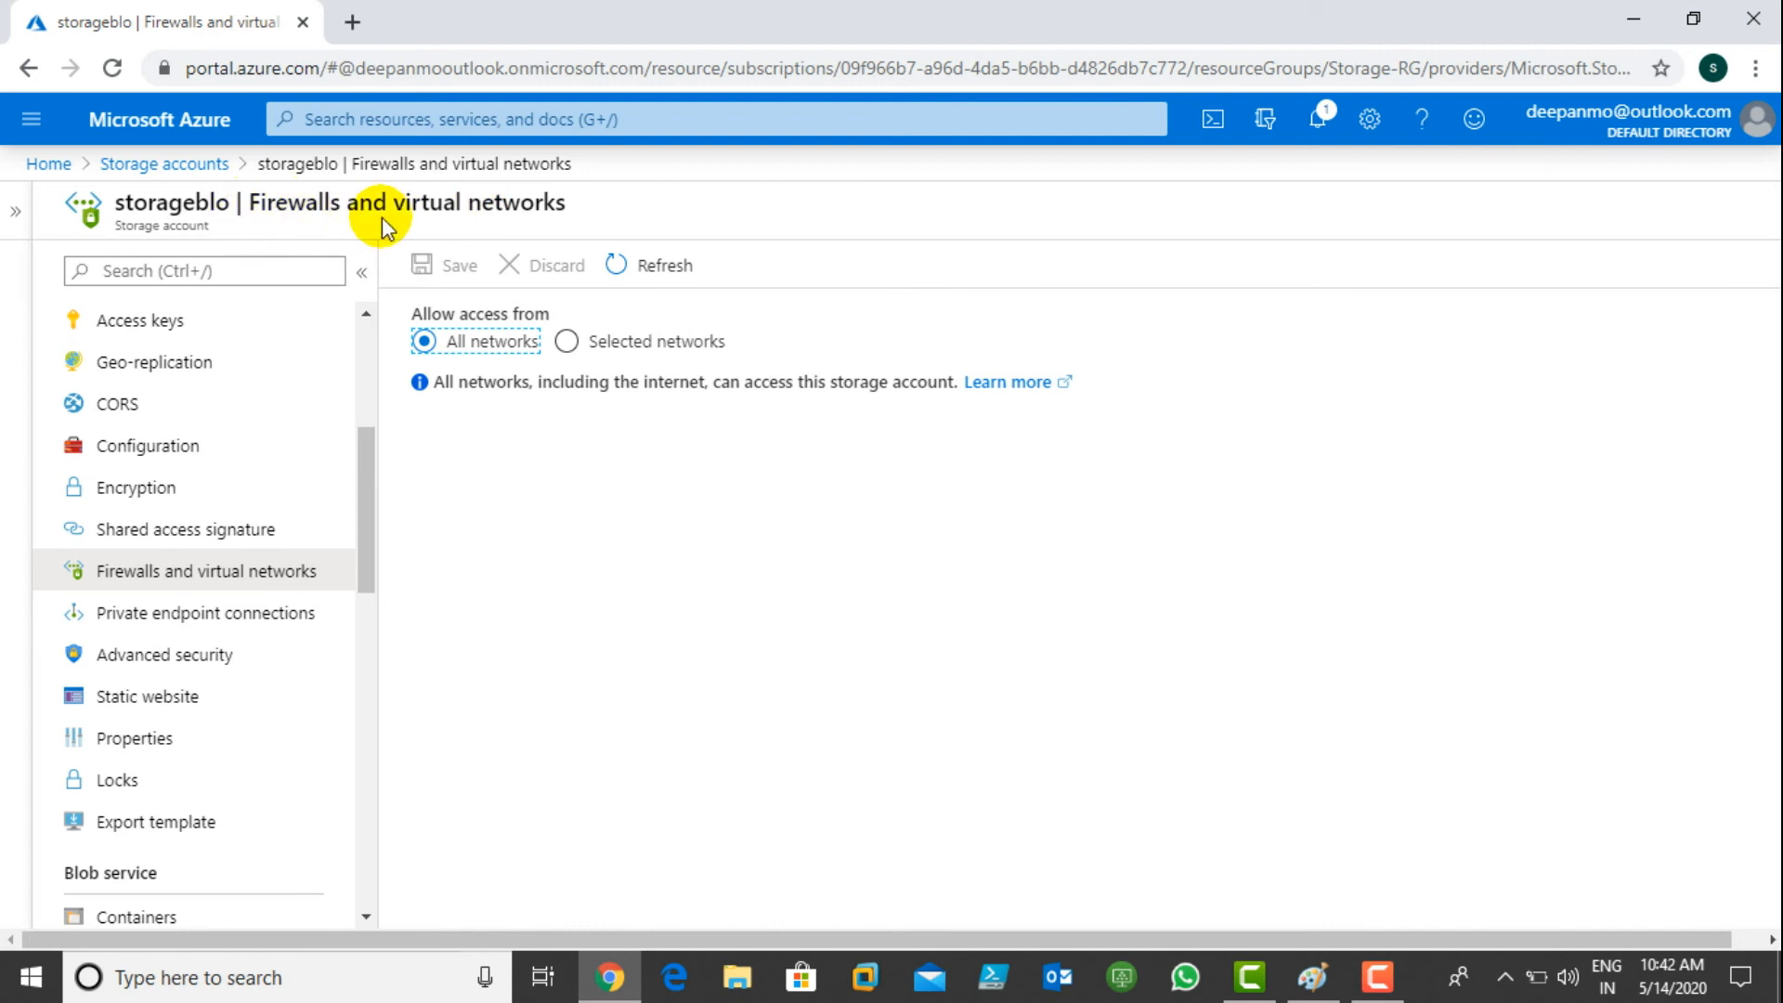
left_click(566, 341)
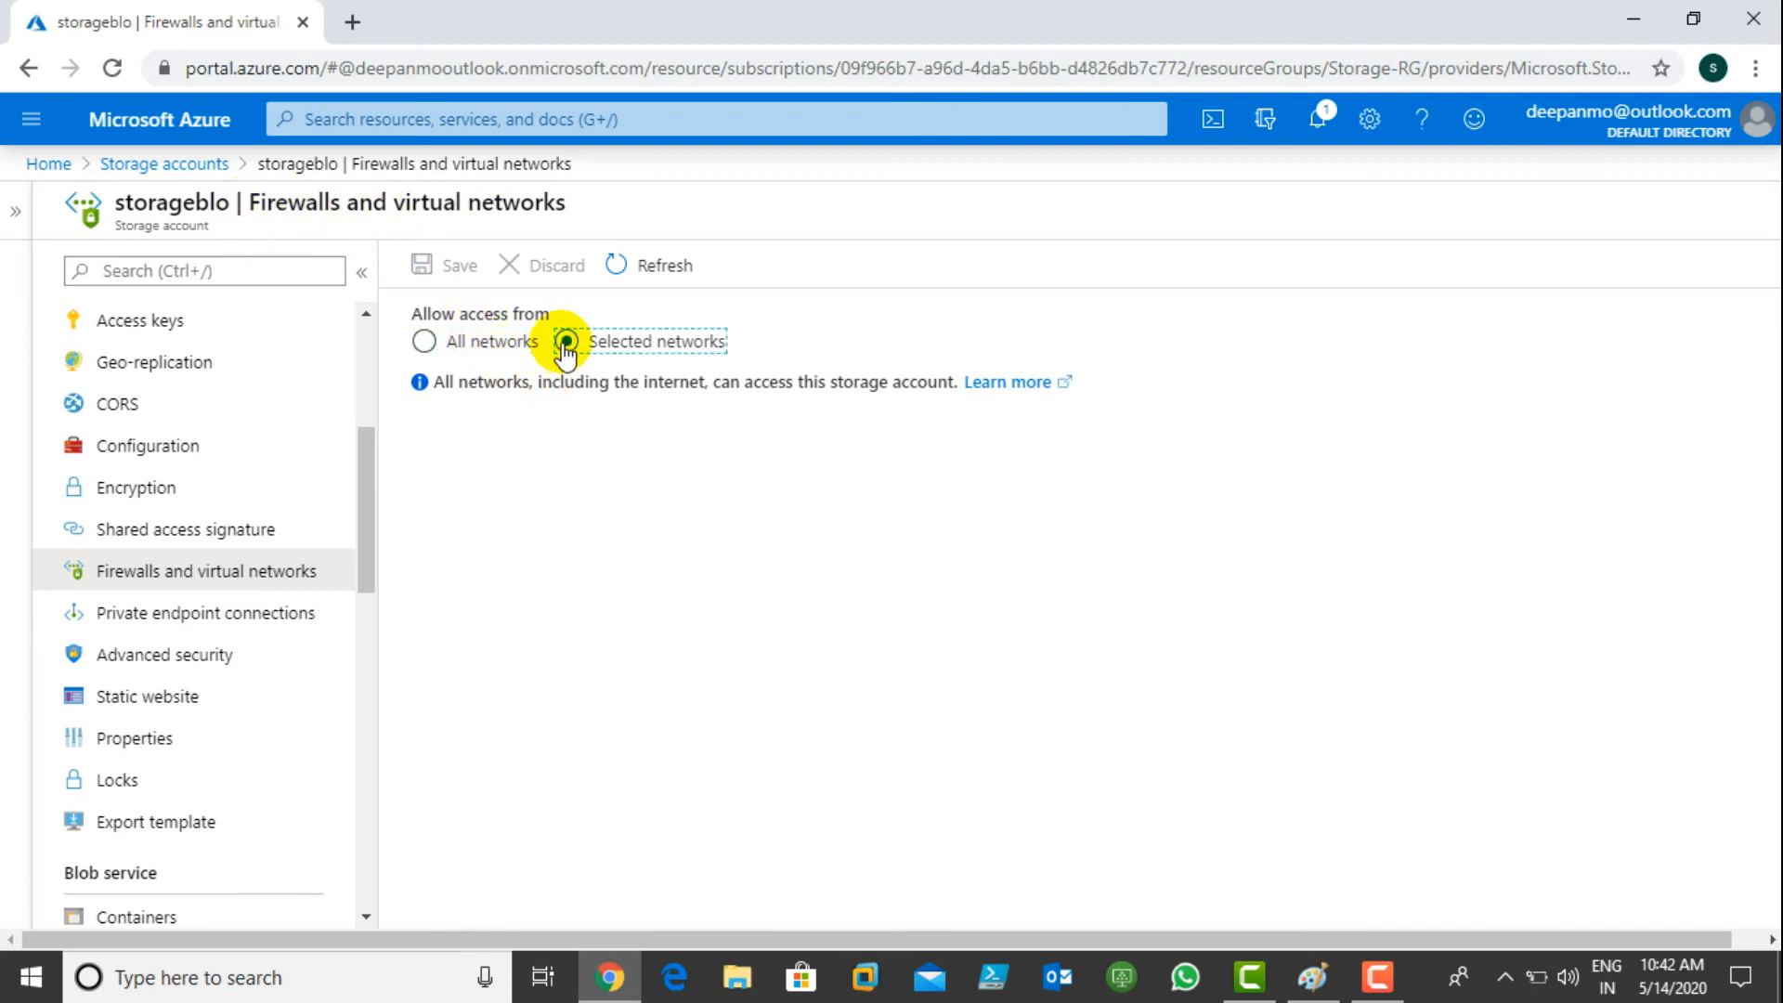
scroll(851, 569, "down", 2)
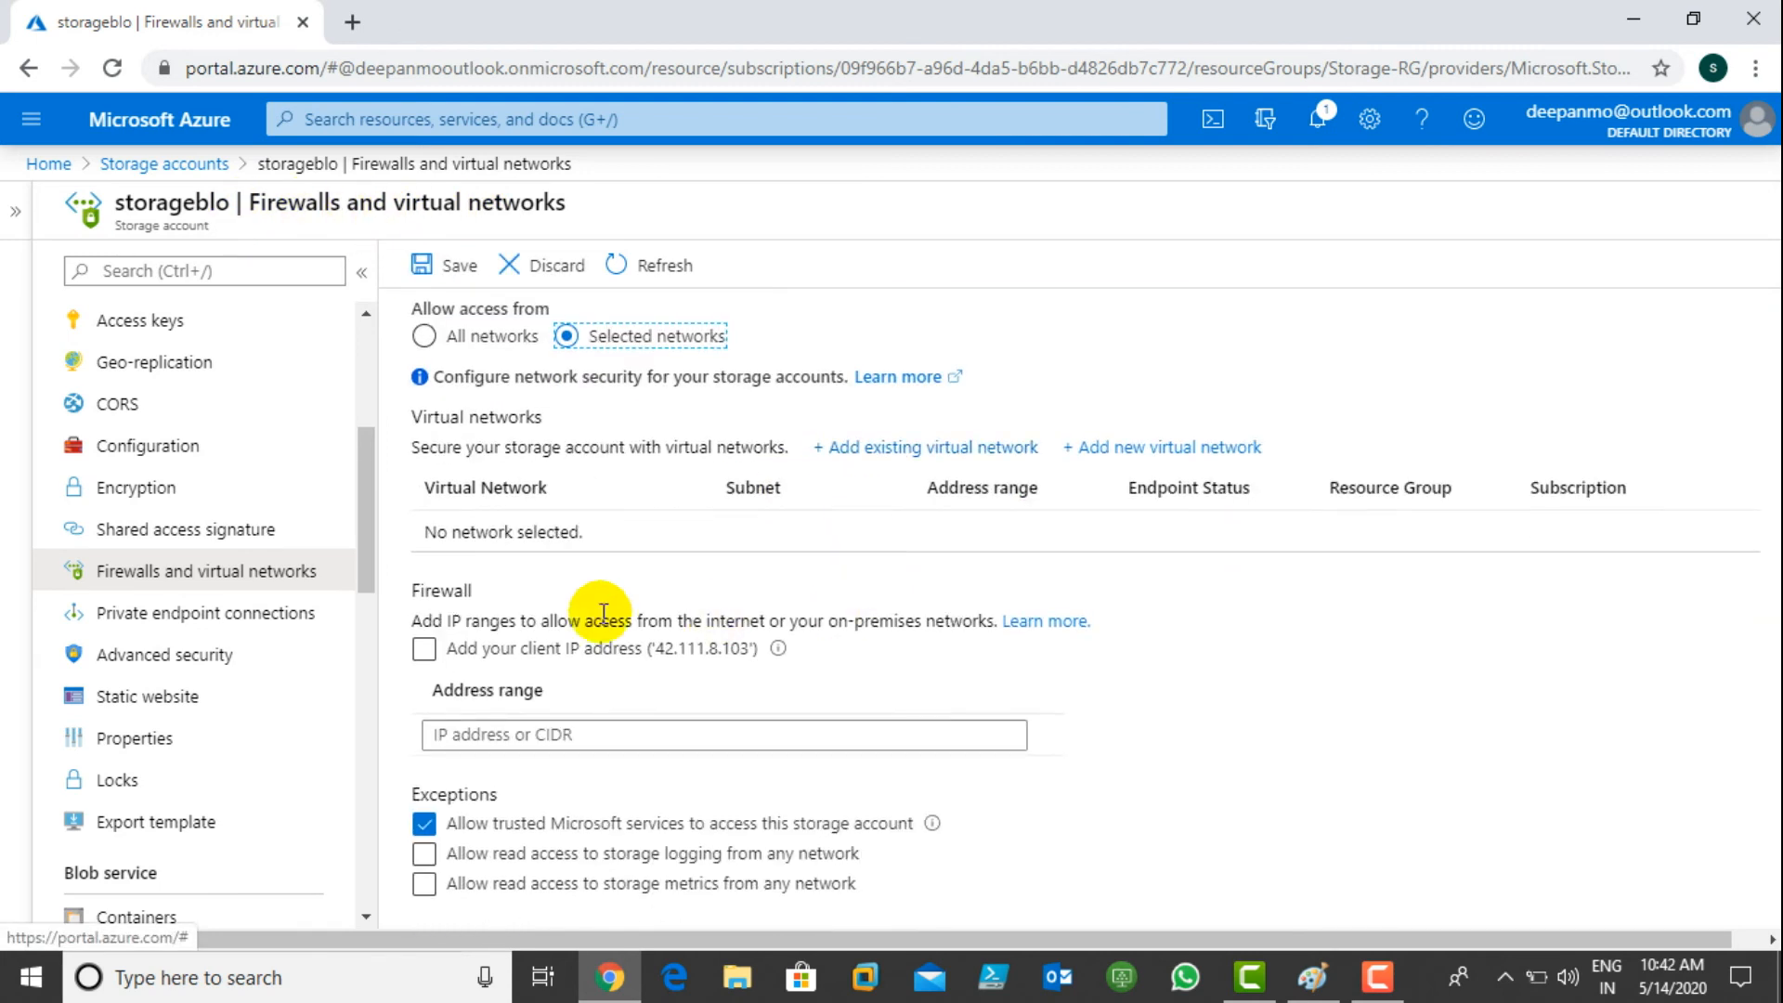
left_click(425, 655)
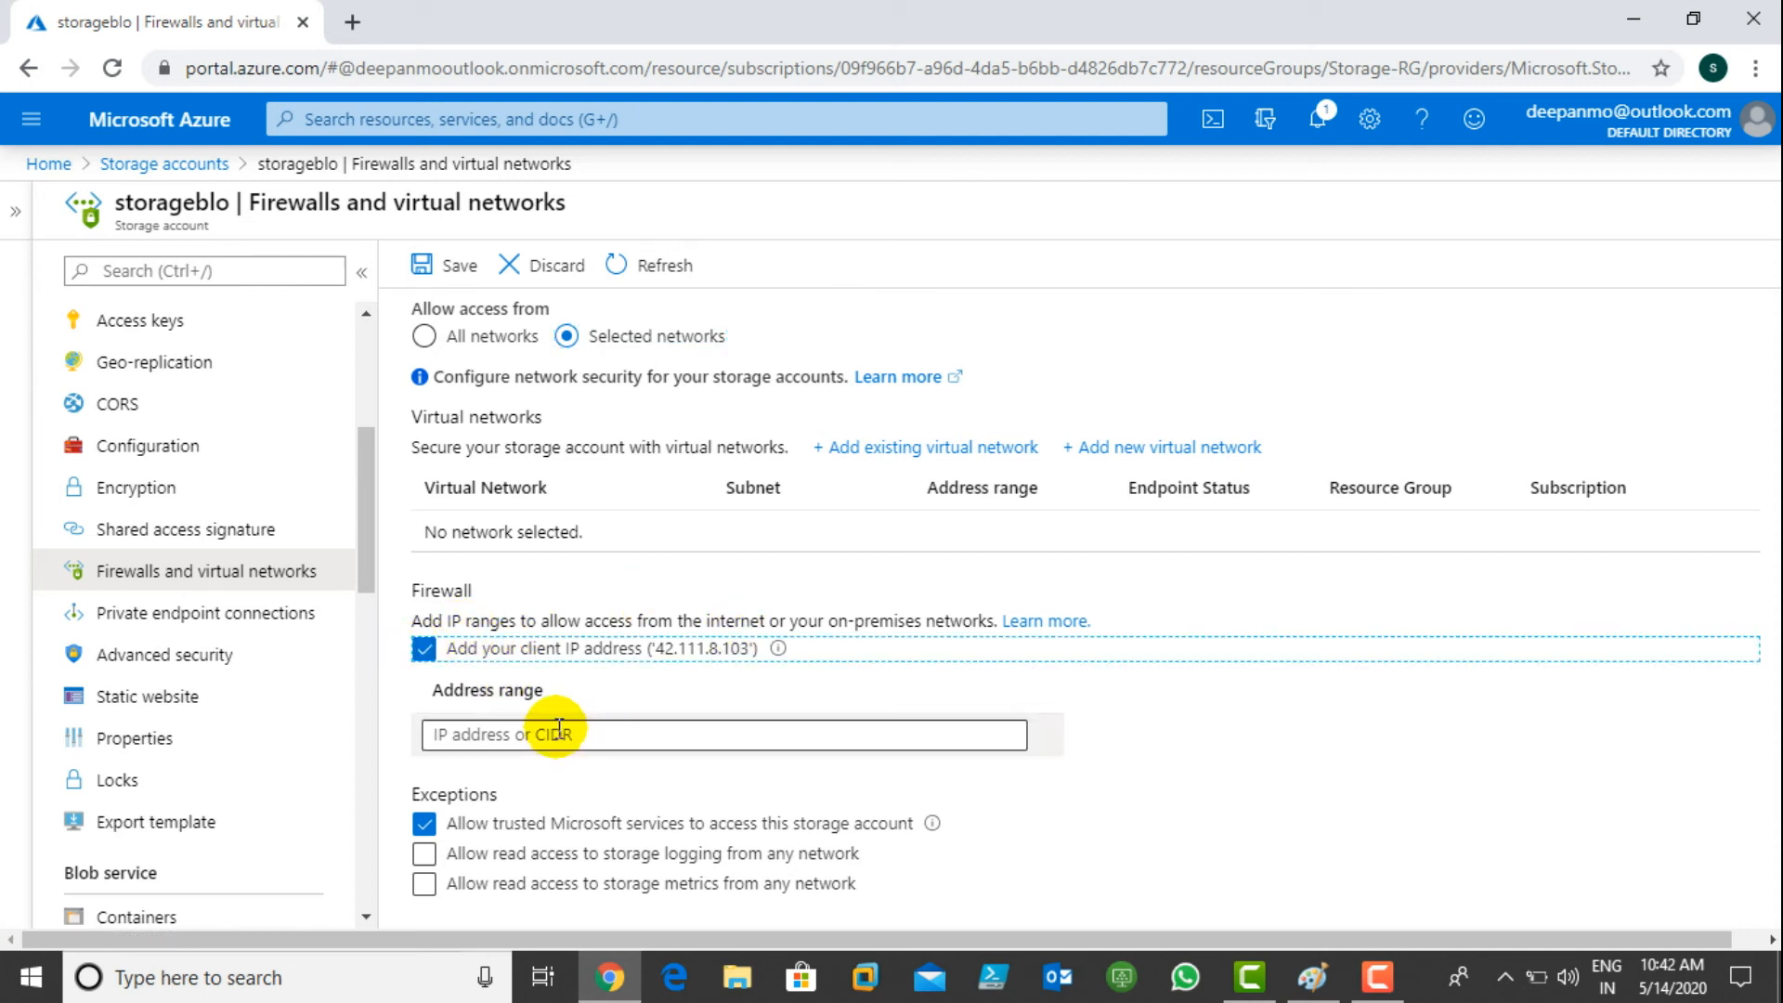
- Add the address range 150.0.0.0/16 to the storage account firewall
left_click(617, 730)
type("150.")
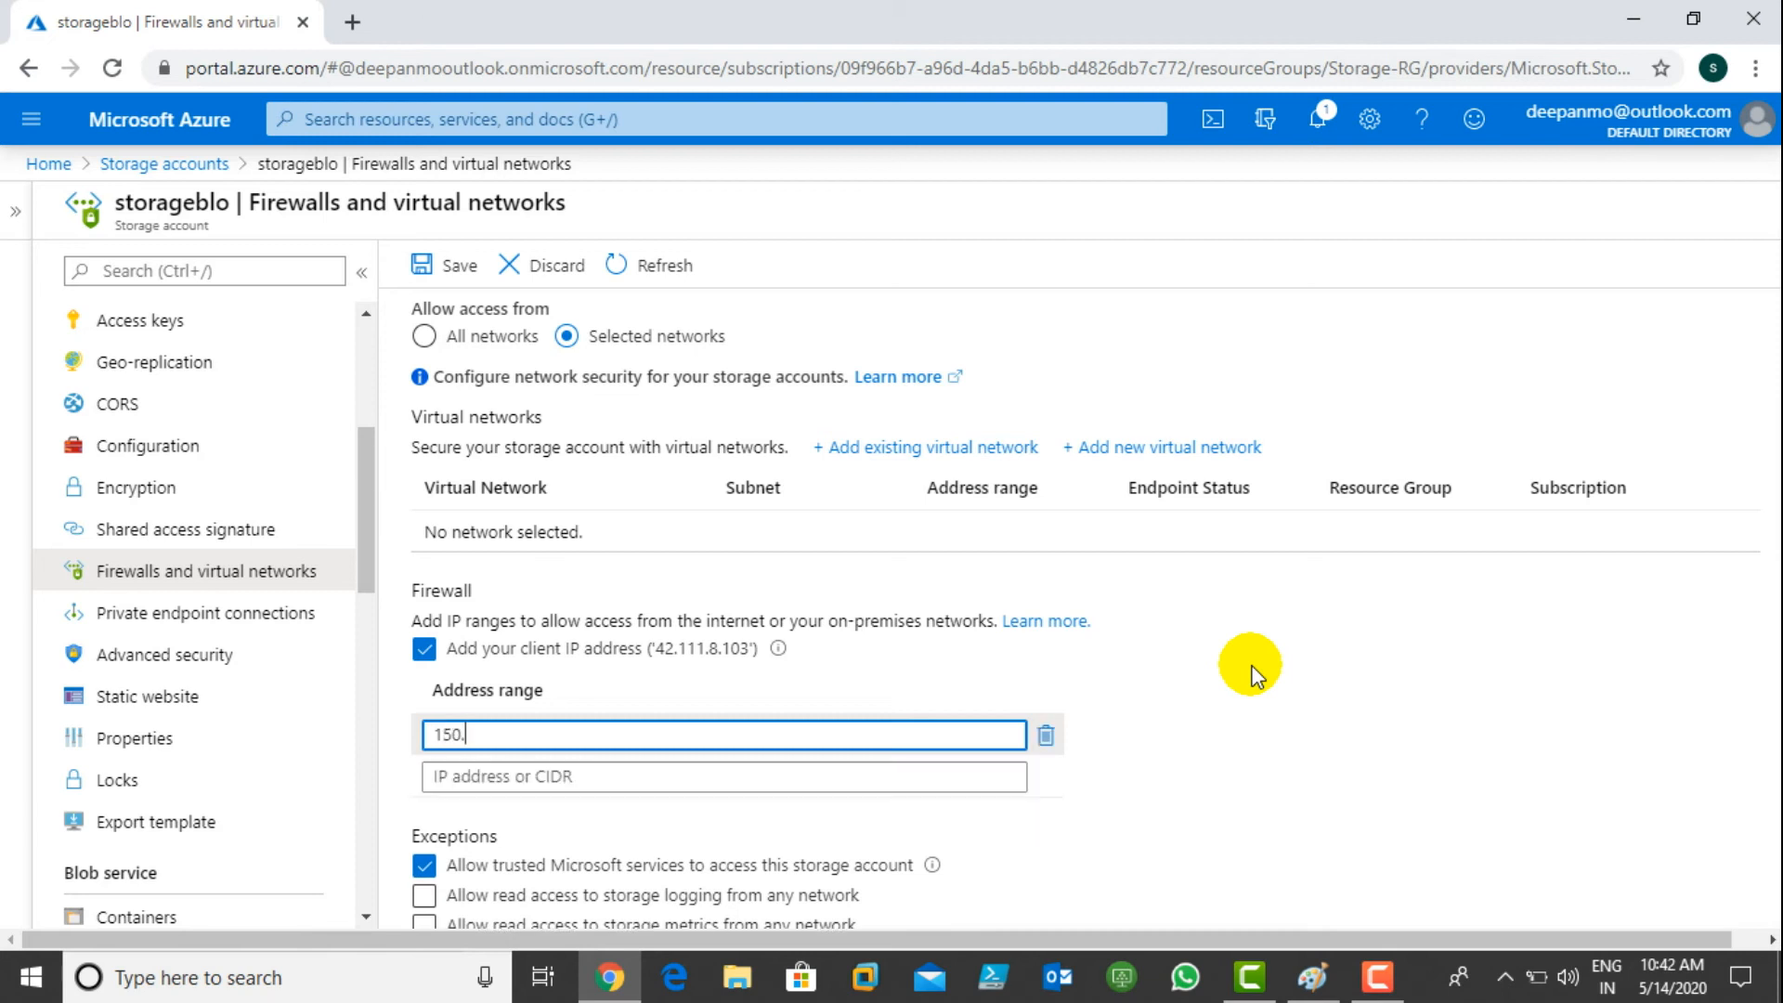
type("0.0.0/16")
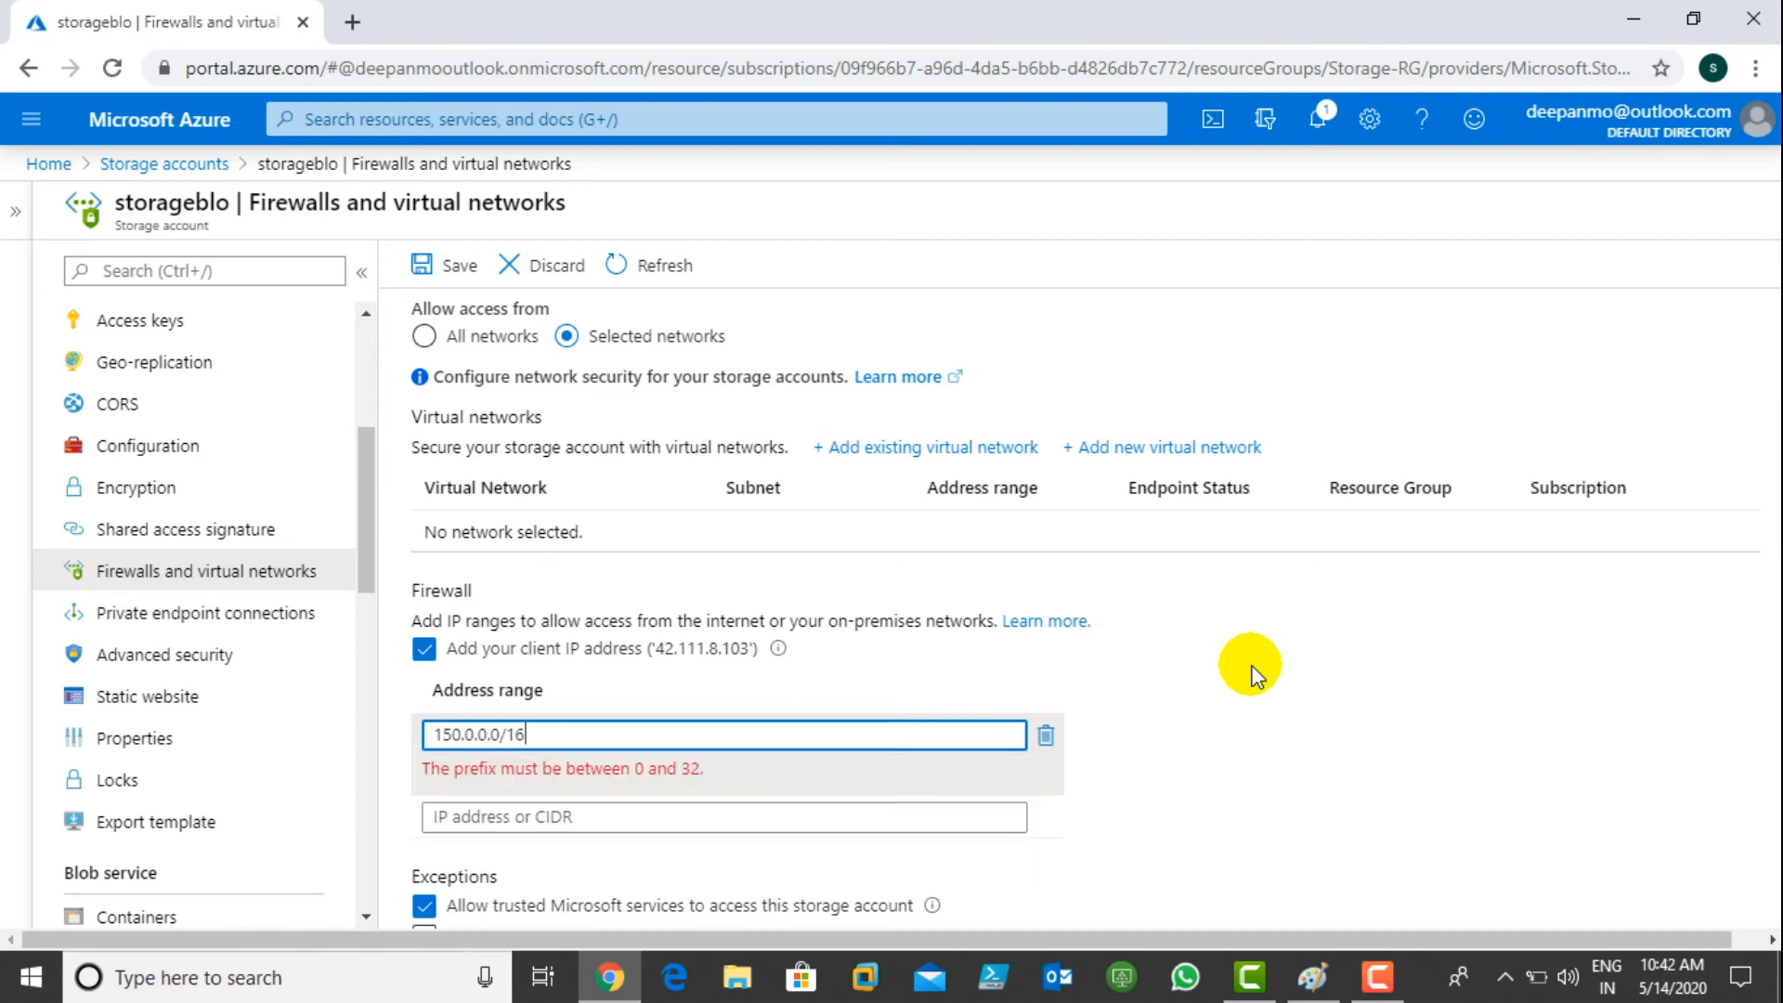
left_click(1162, 735)
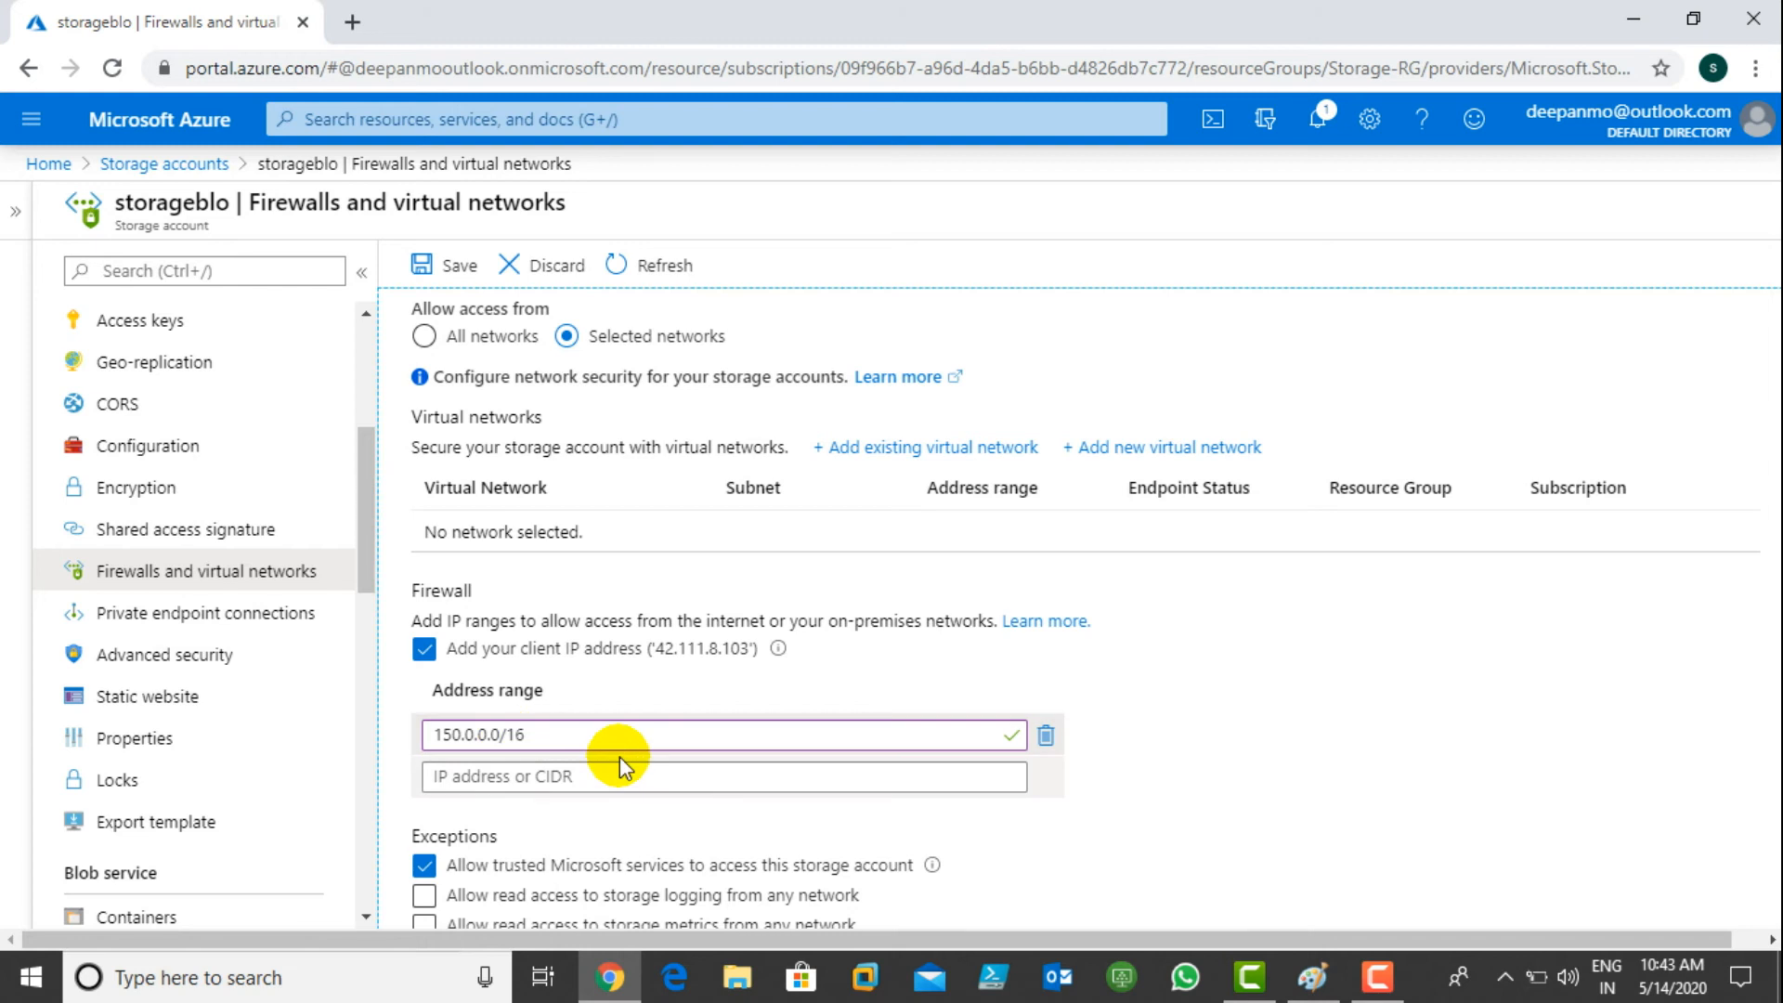
- Review the network and exception settings and delete the 150.0.0.0/16 range from the firewall
scroll(1262, 733, "down", 1)
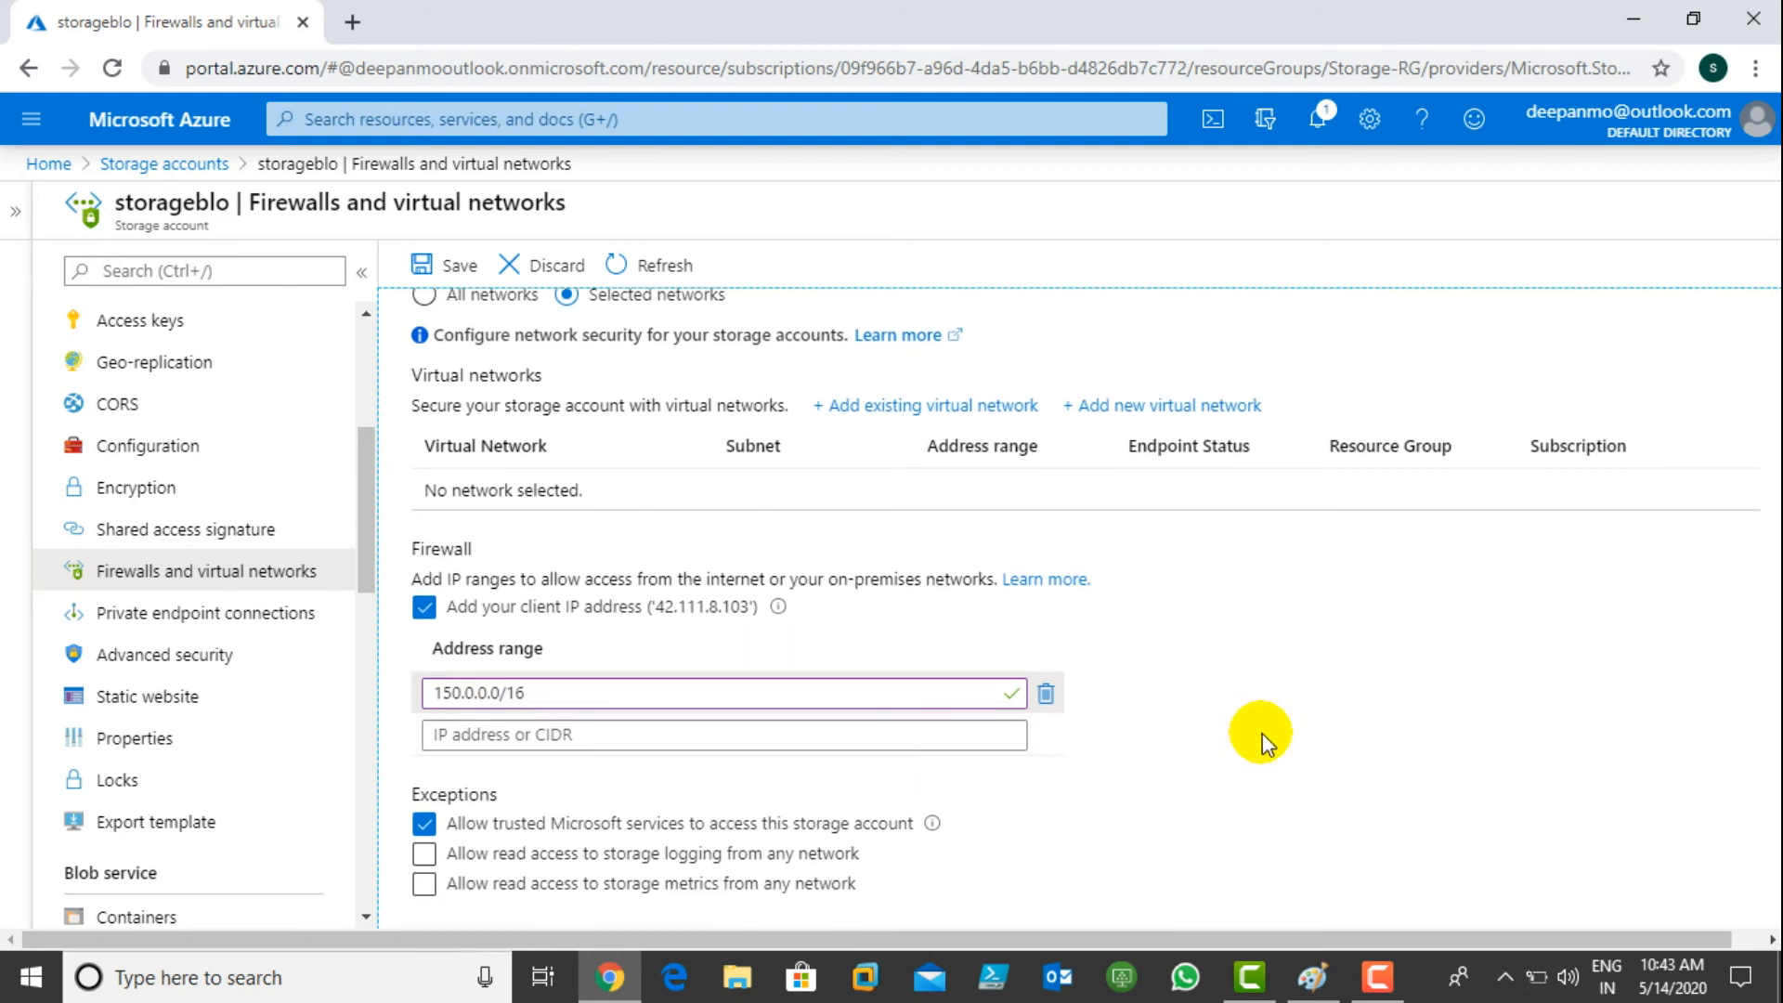
scroll(1254, 715, "up", 2)
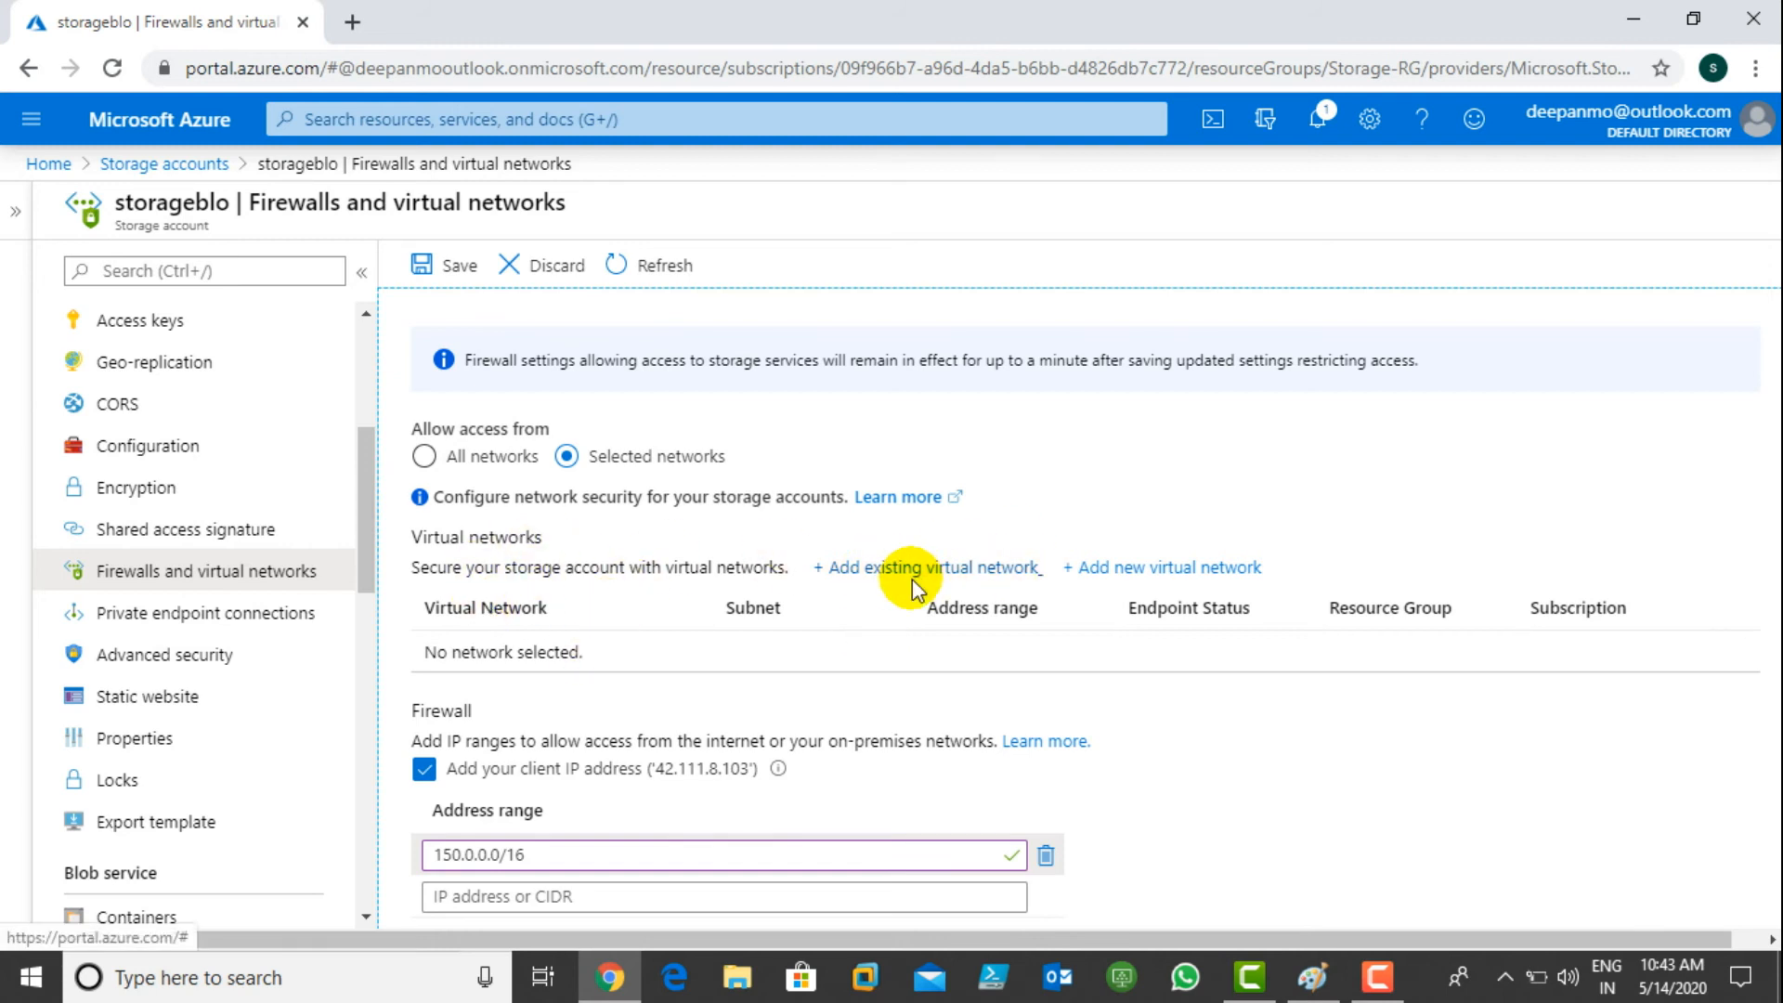
scroll(912, 577, "down", 2)
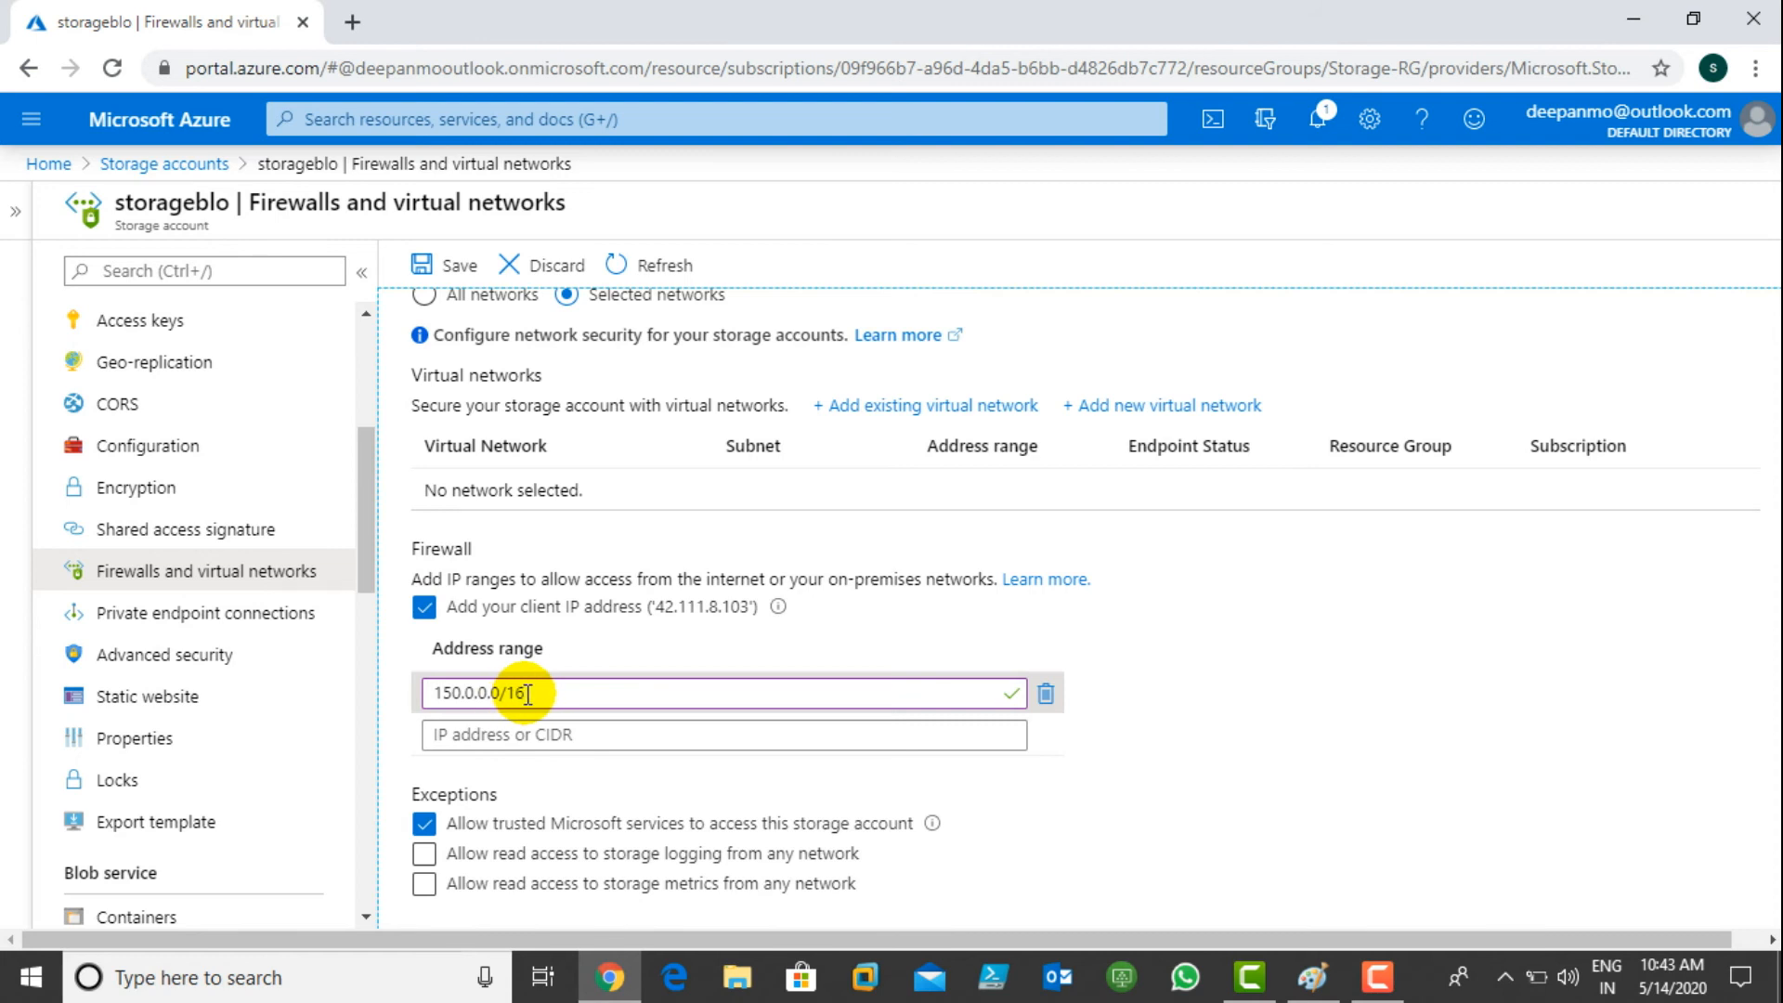
left_click(1046, 693)
scroll(1068, 683, "up", 1)
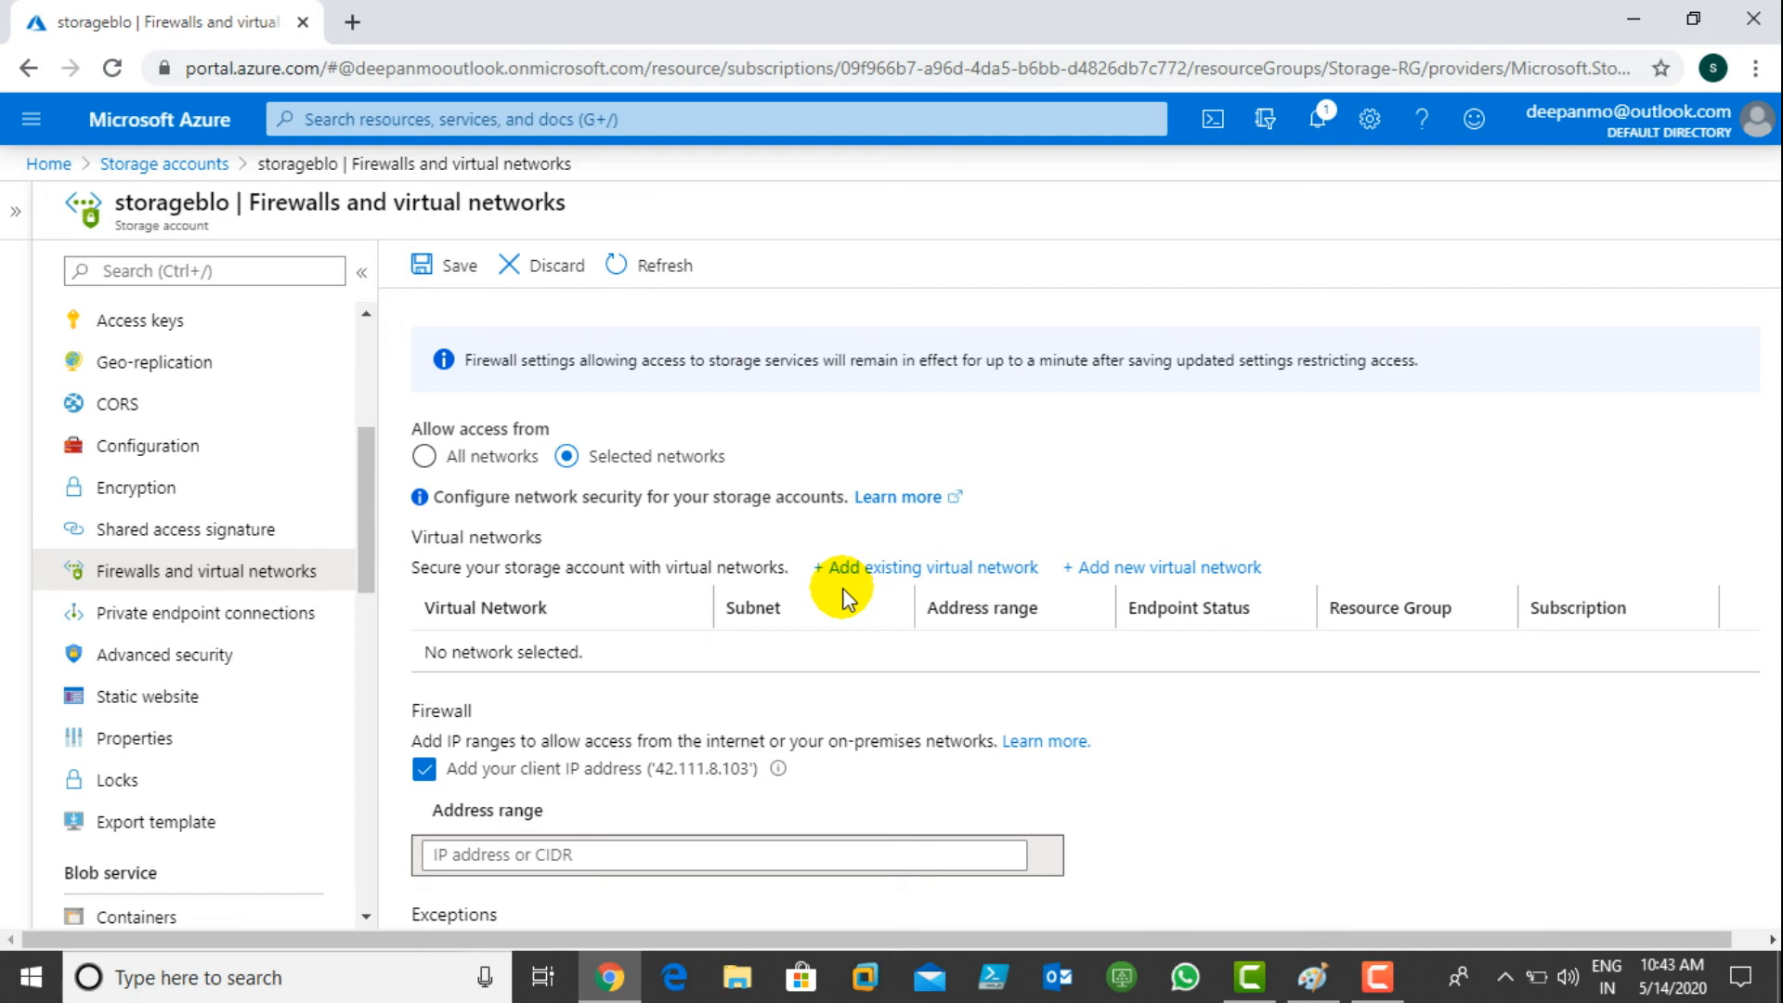
- Check which existing virtual networks in the Free Trial subscription can be added, and leave without adding any
left_click(936, 568)
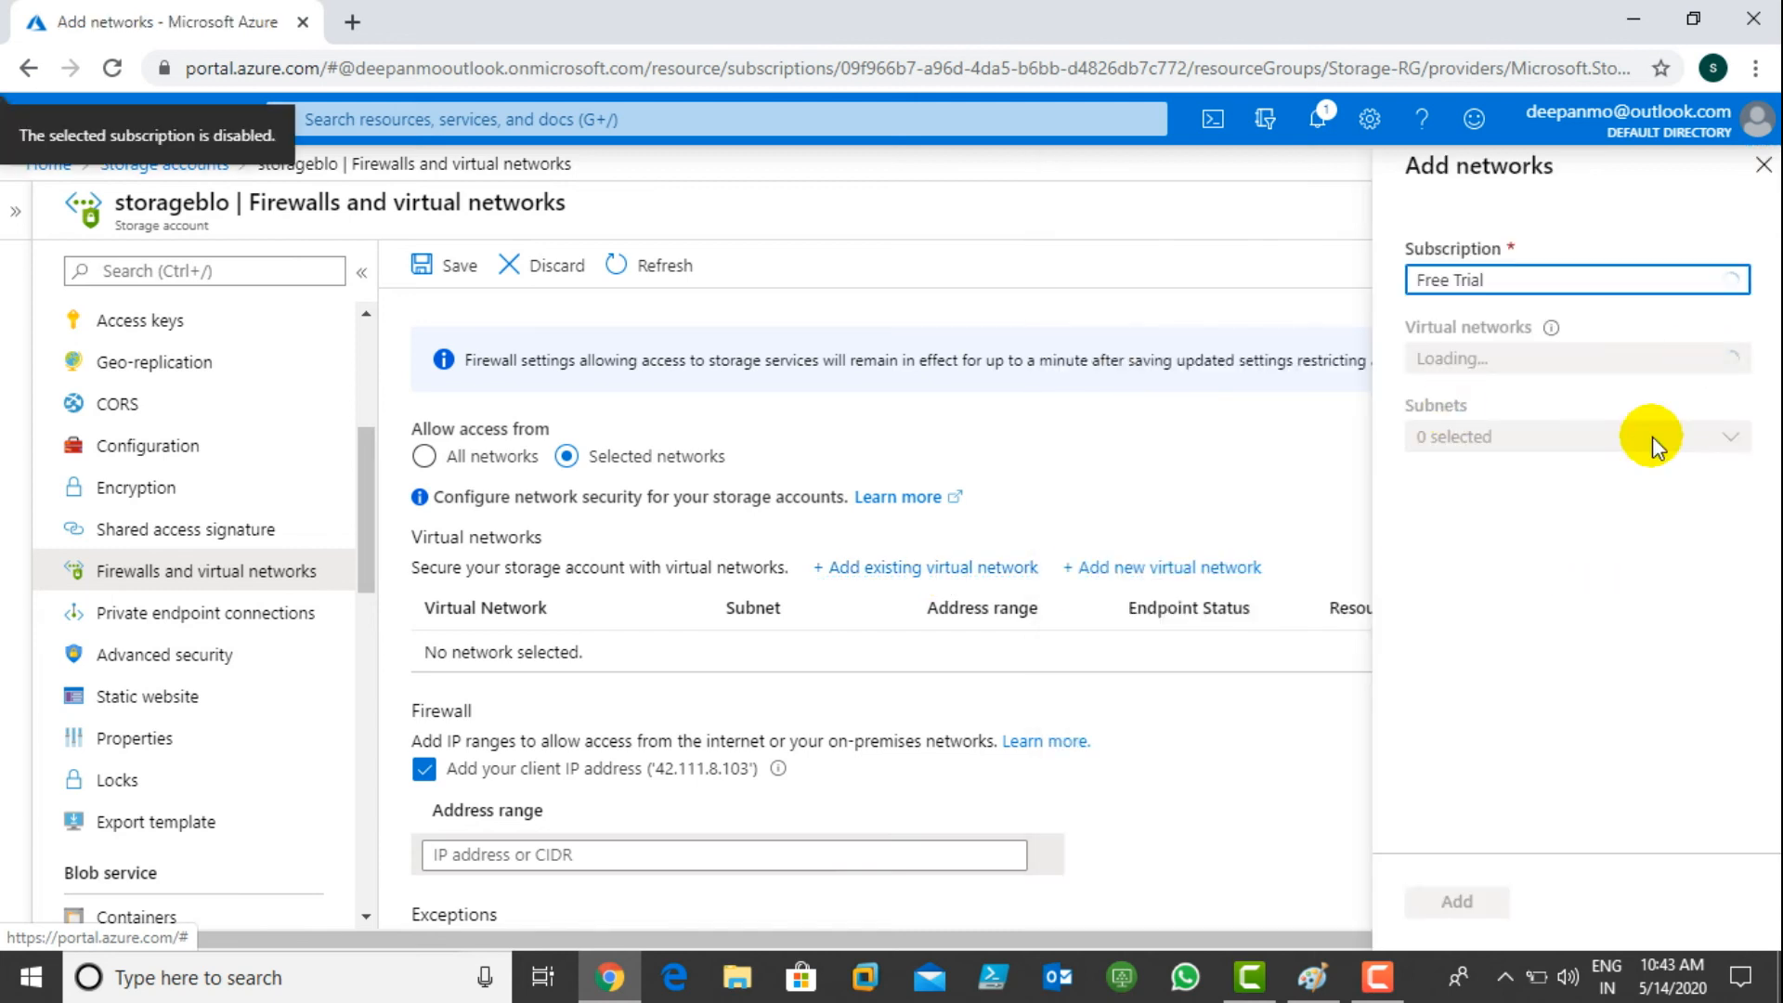
left_click(1659, 359)
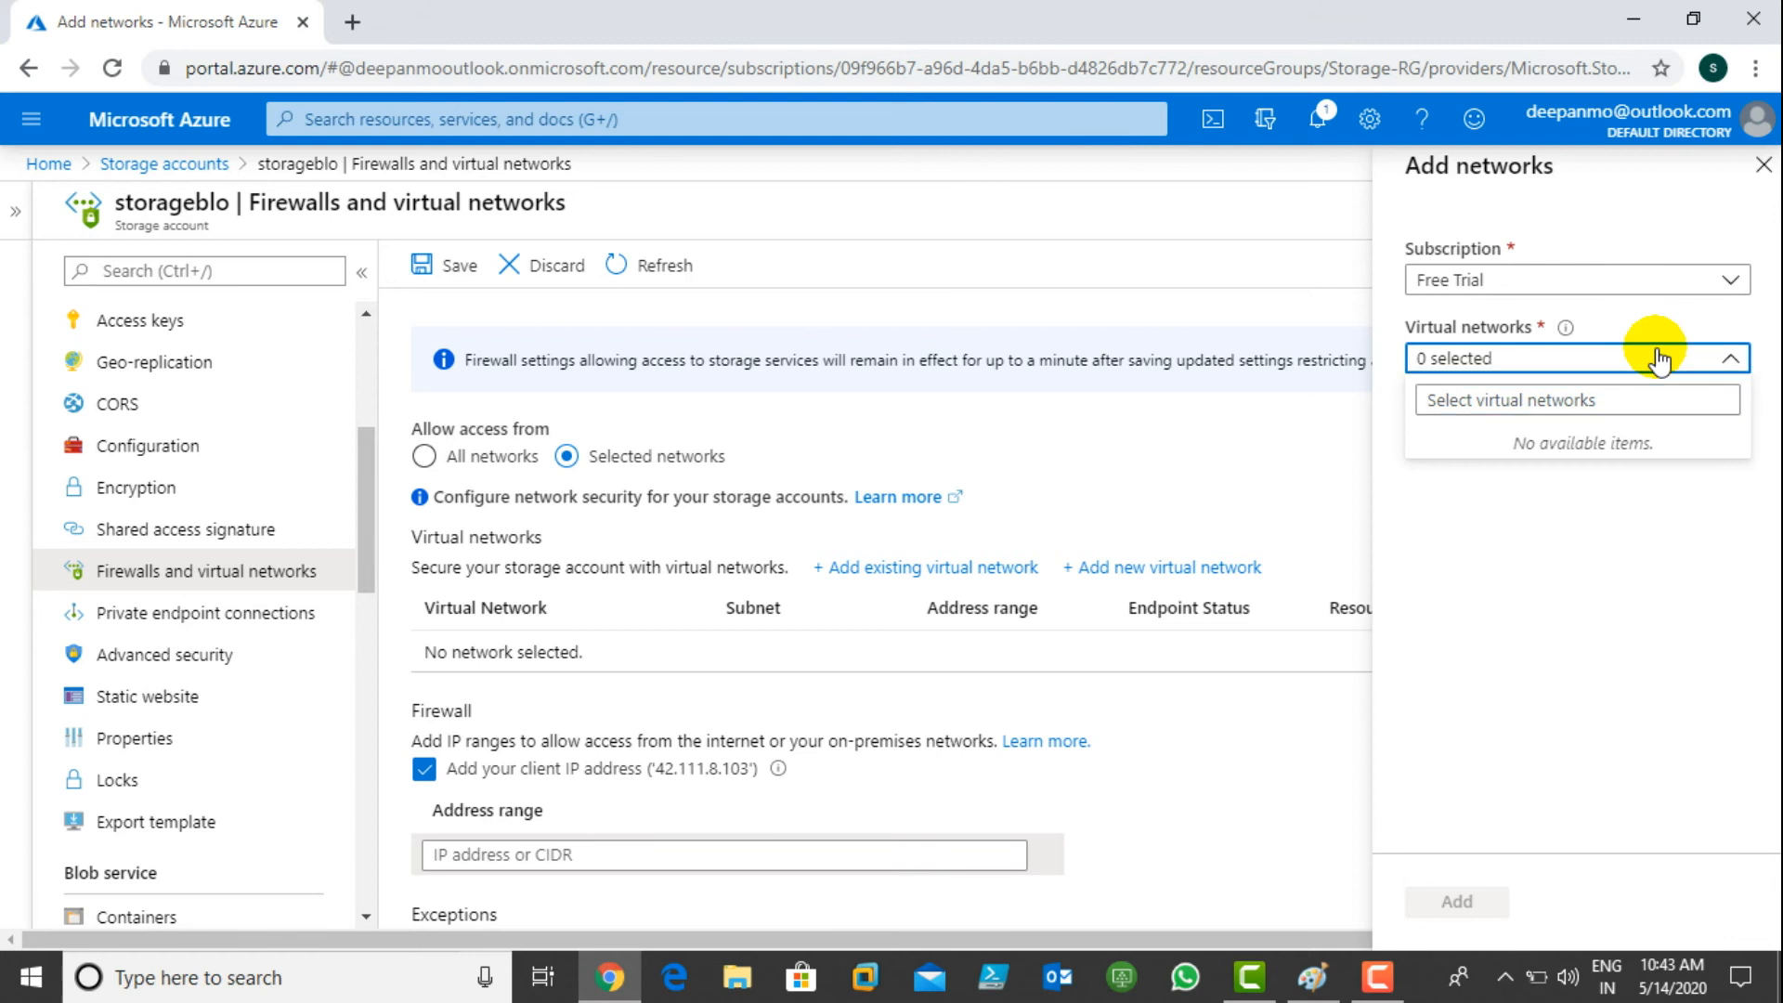
left_click(1653, 357)
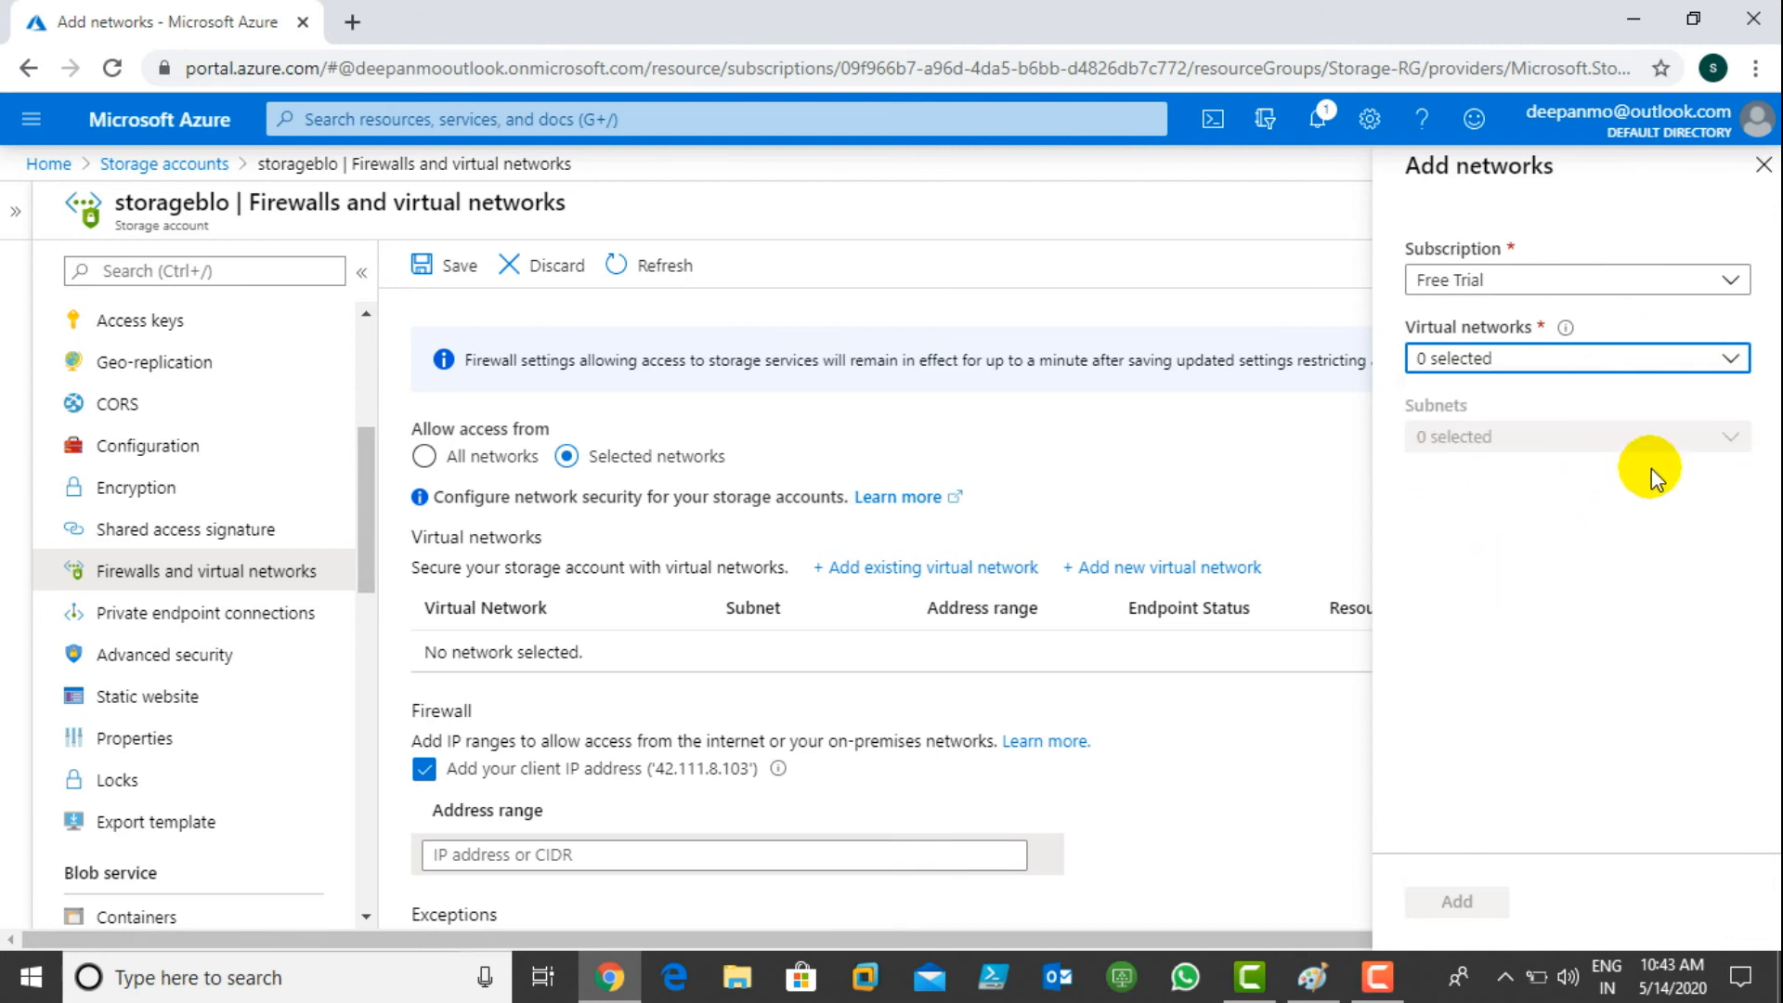
left_click(1763, 164)
- Start a new virtual network for the storage account named Vnet1 with the address space 12.0.0.0/8
left_click(1205, 570)
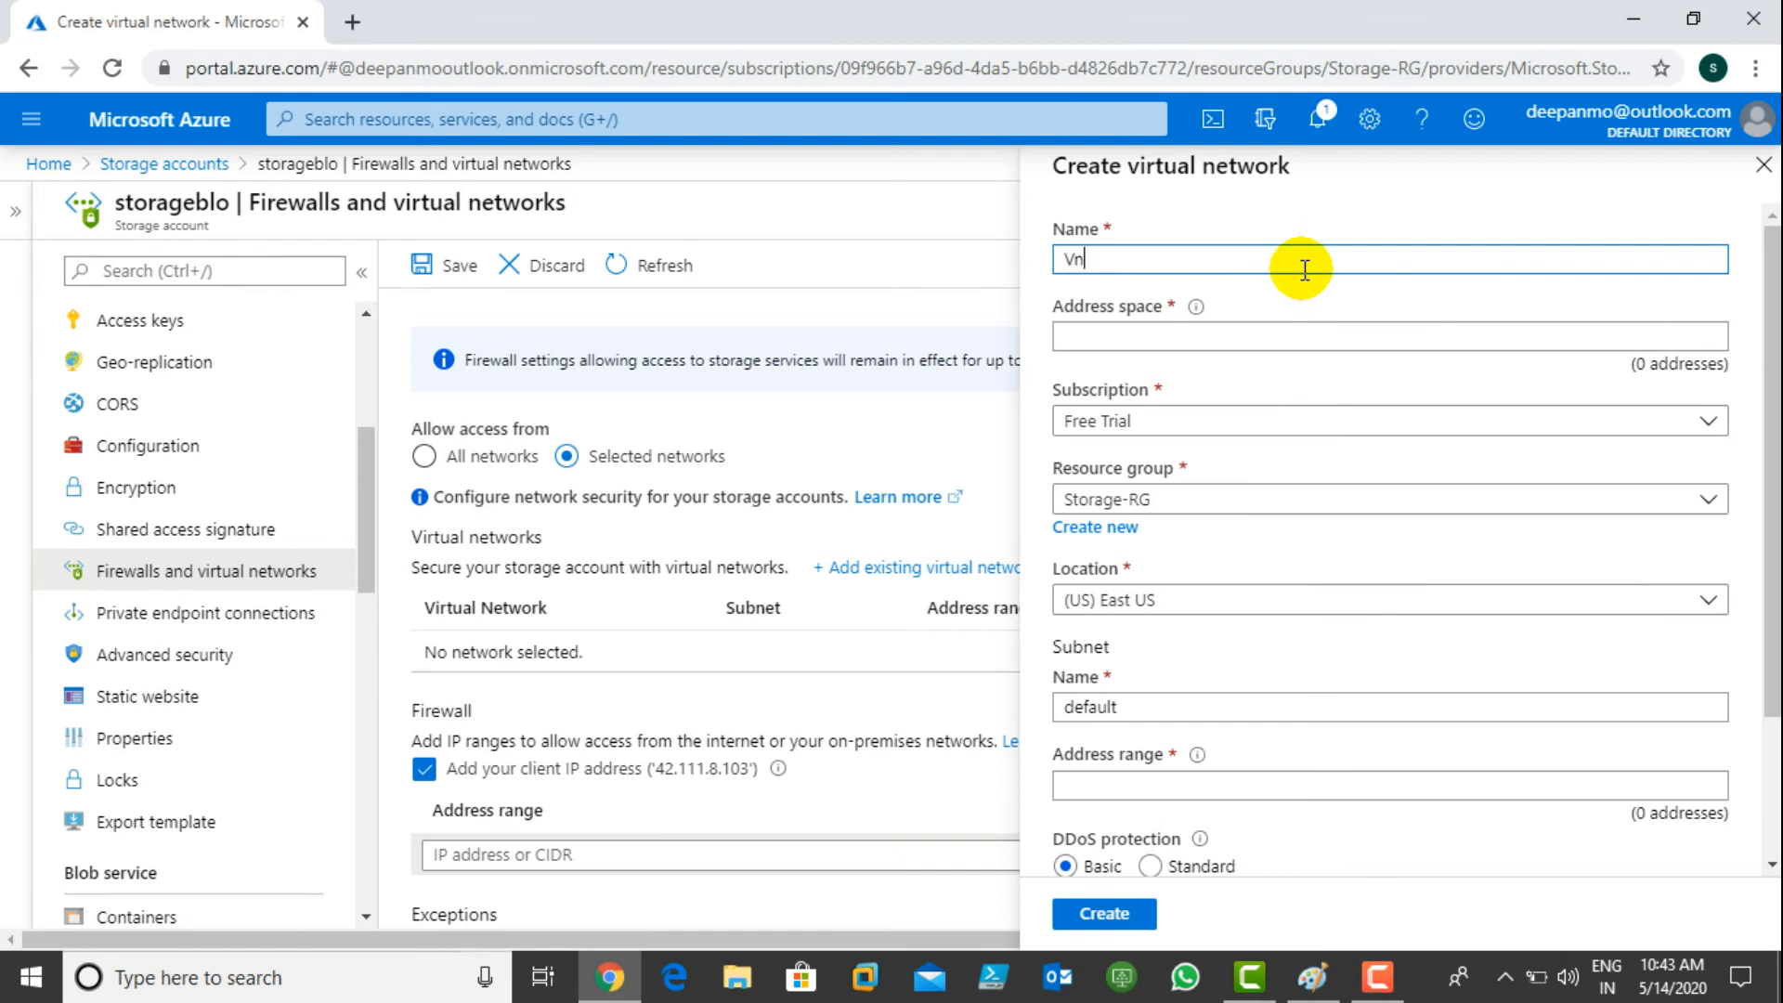
left_click(1230, 337)
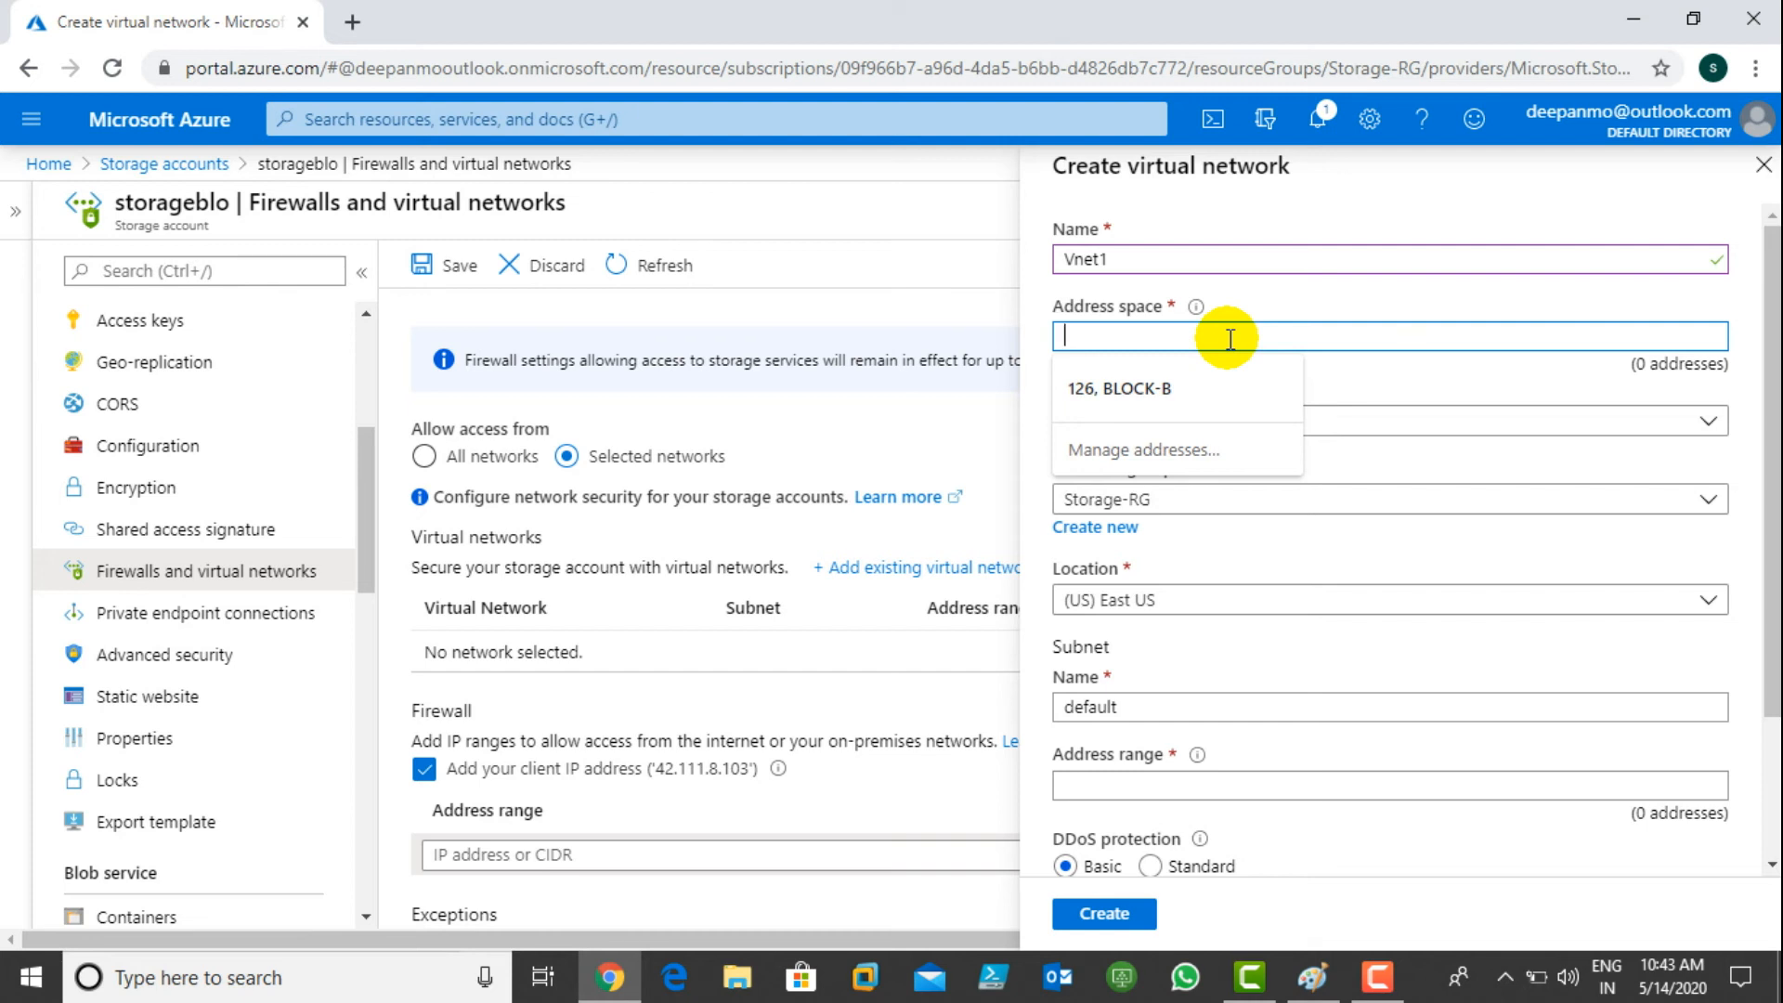
type("150")
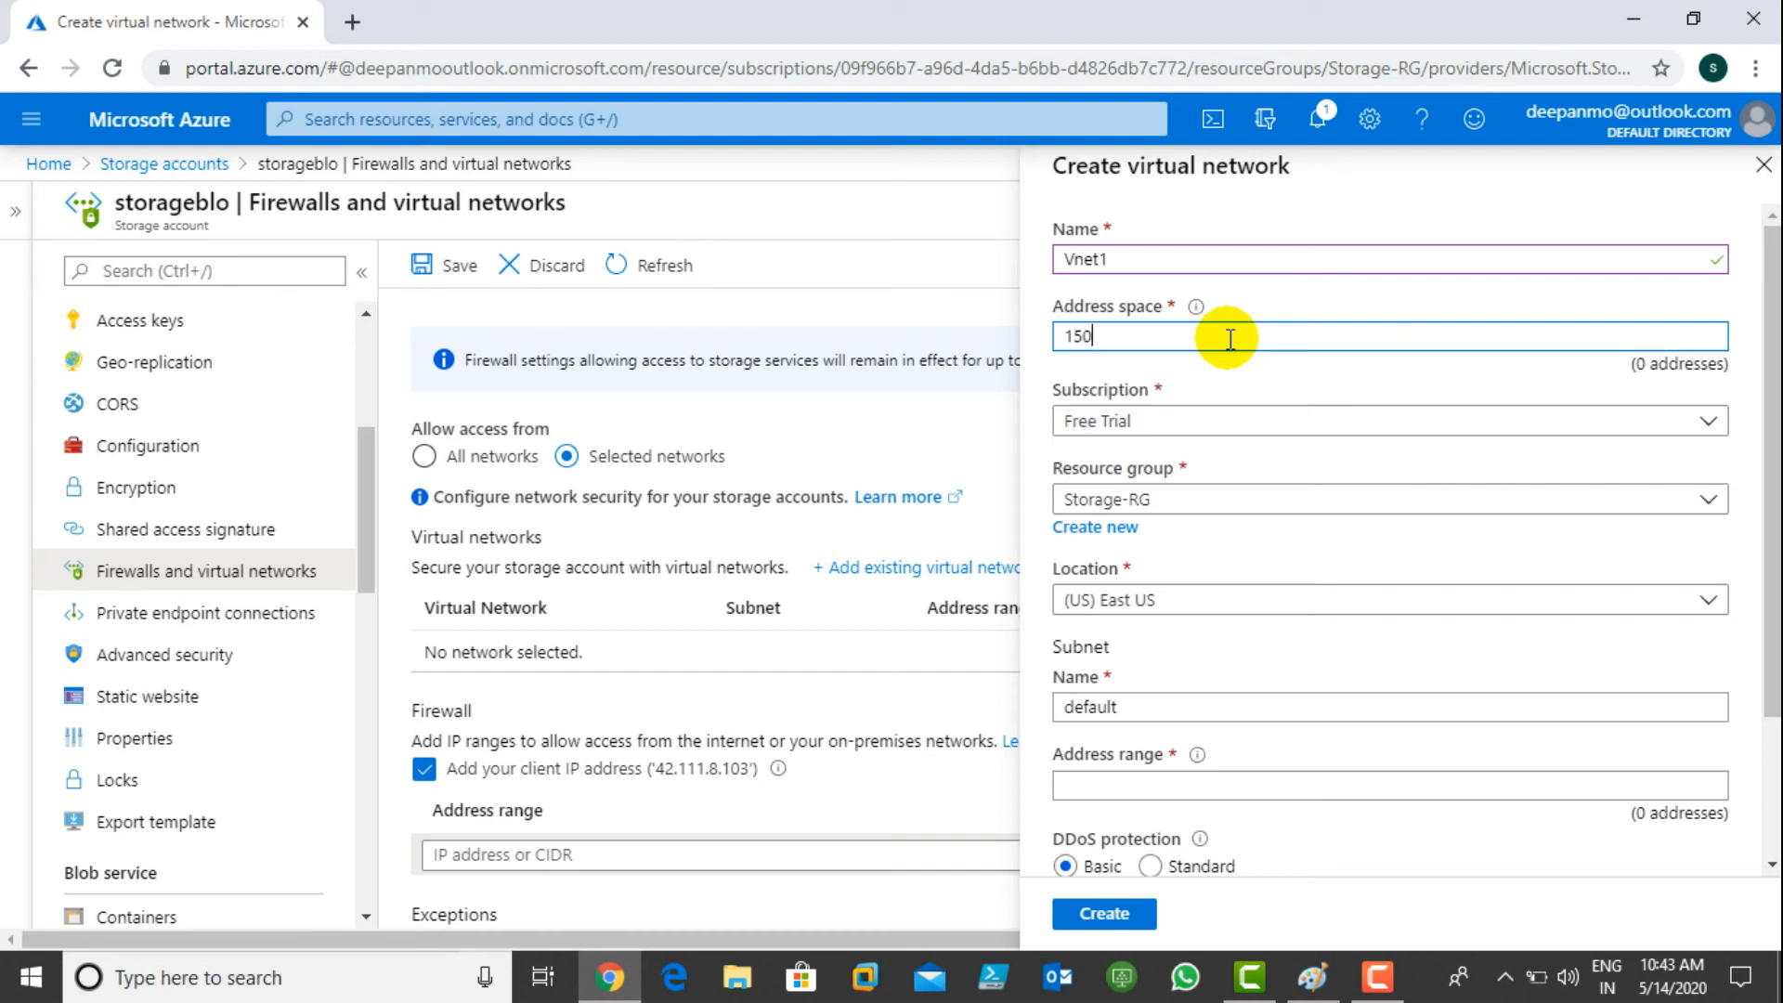
key("BackSpace")
key("BackSpace")
type("4")
type("2.0.0")
left_click(1453, 373)
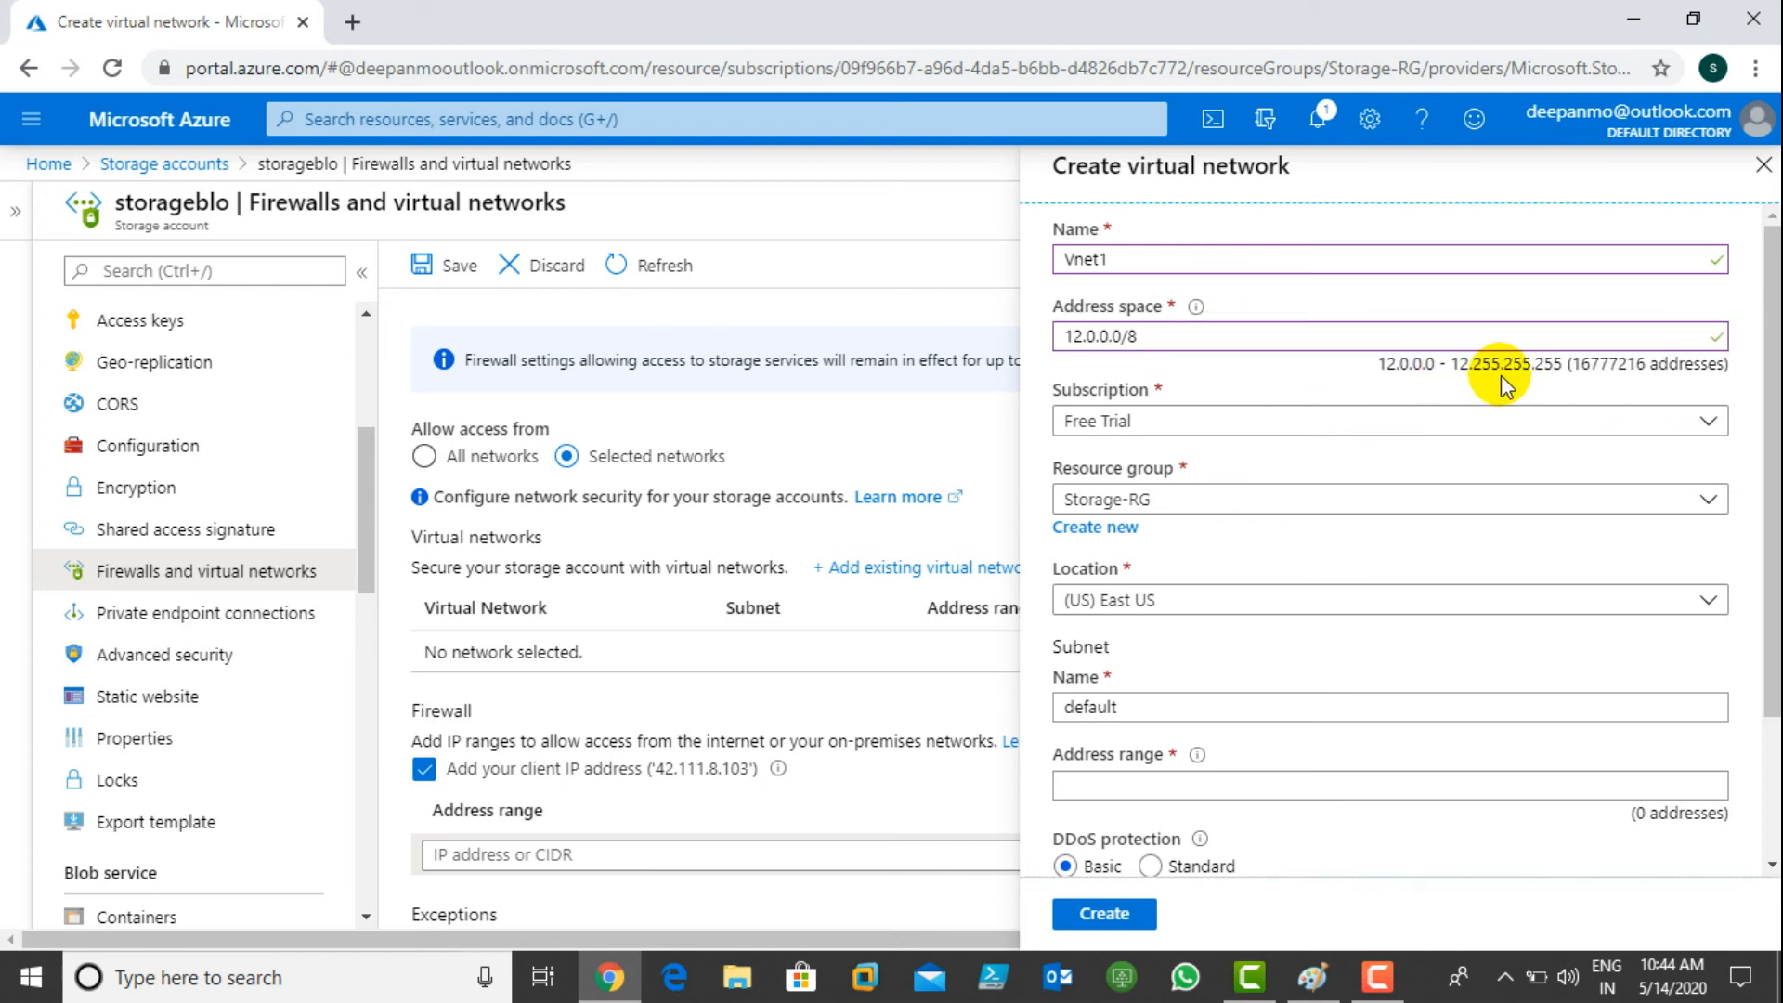
- Set the default subnet's address range to 12.0.0.0/16
scroll(1414, 594, "down", 2)
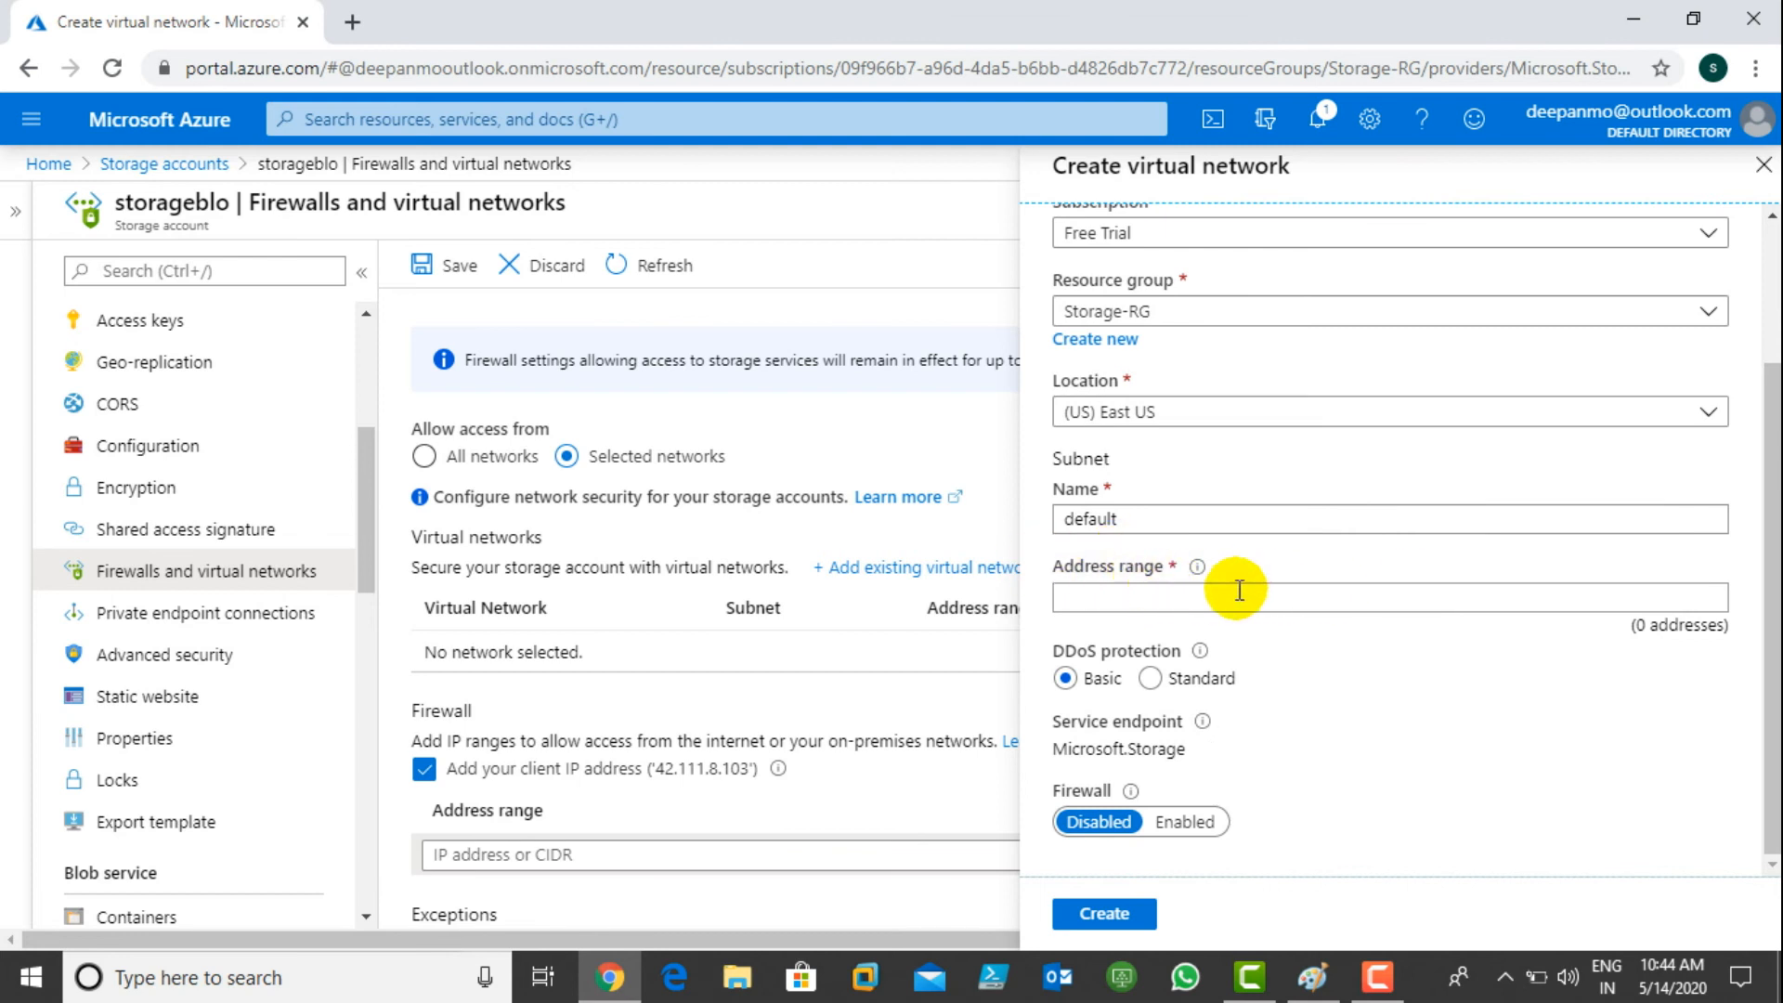
left_click(1239, 591)
type("12.0.0.0/16")
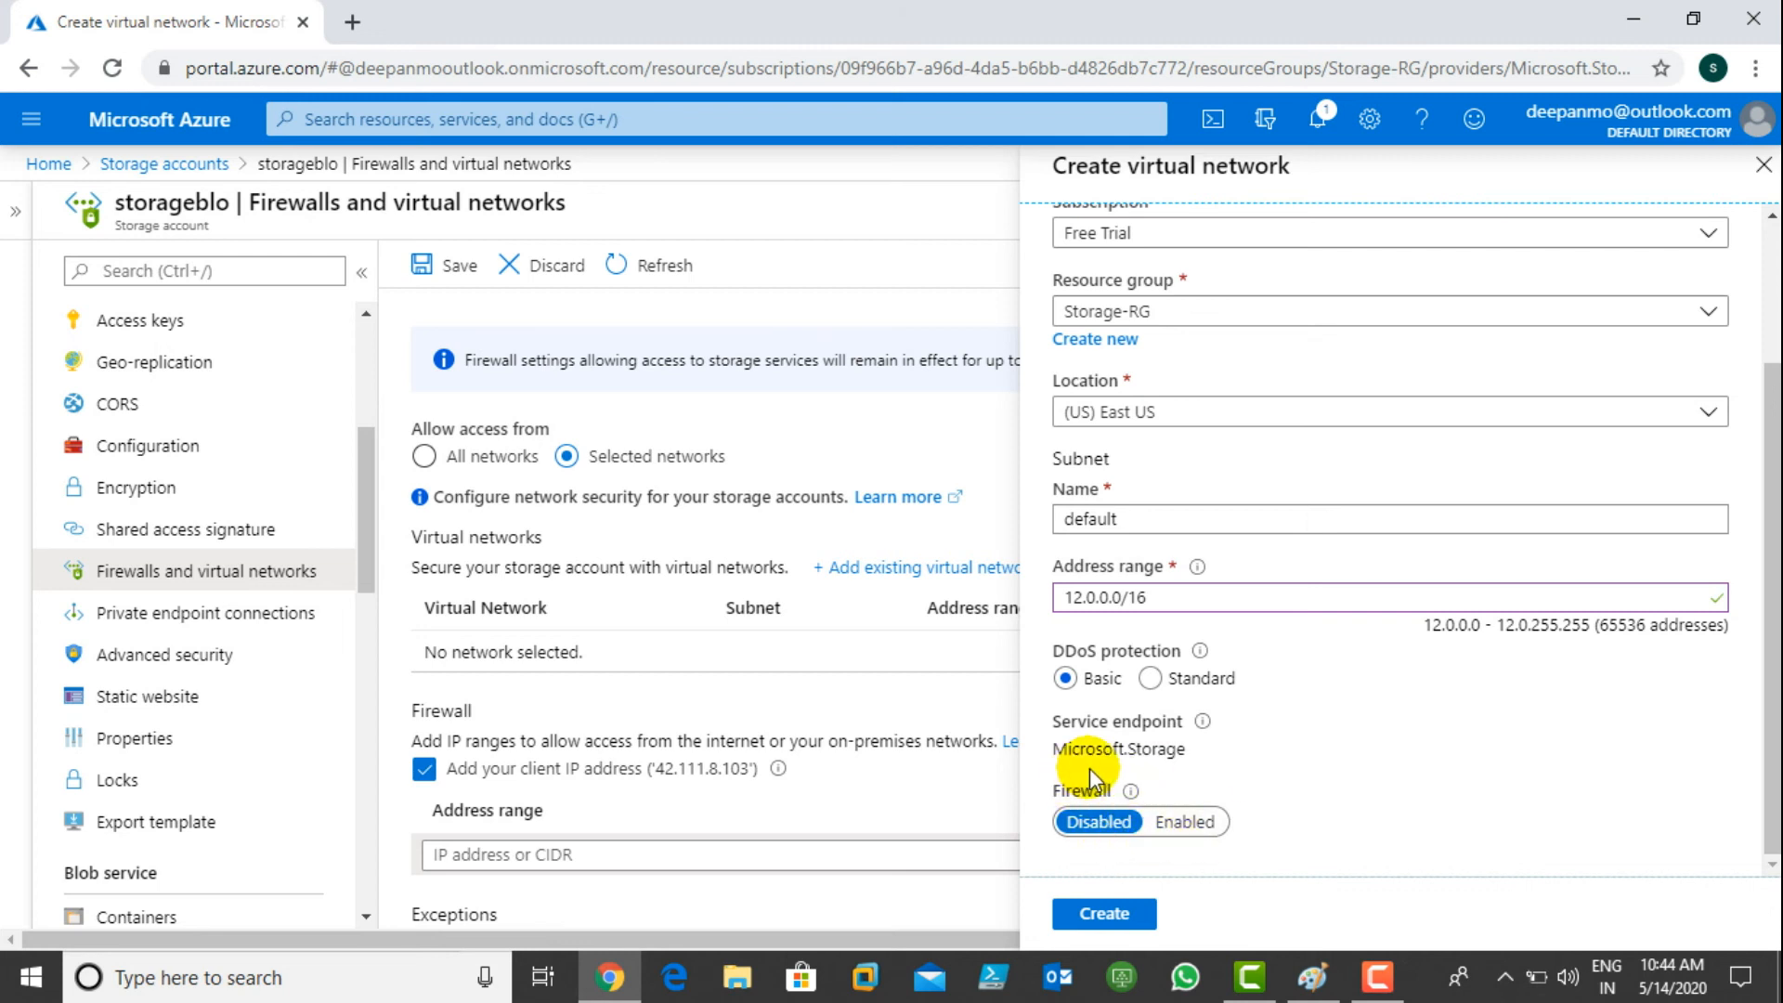
- Enable the virtual network's firewall to view its required settings, disable it again and create the network
left_click(1184, 821)
scroll(1365, 799, "down", 4)
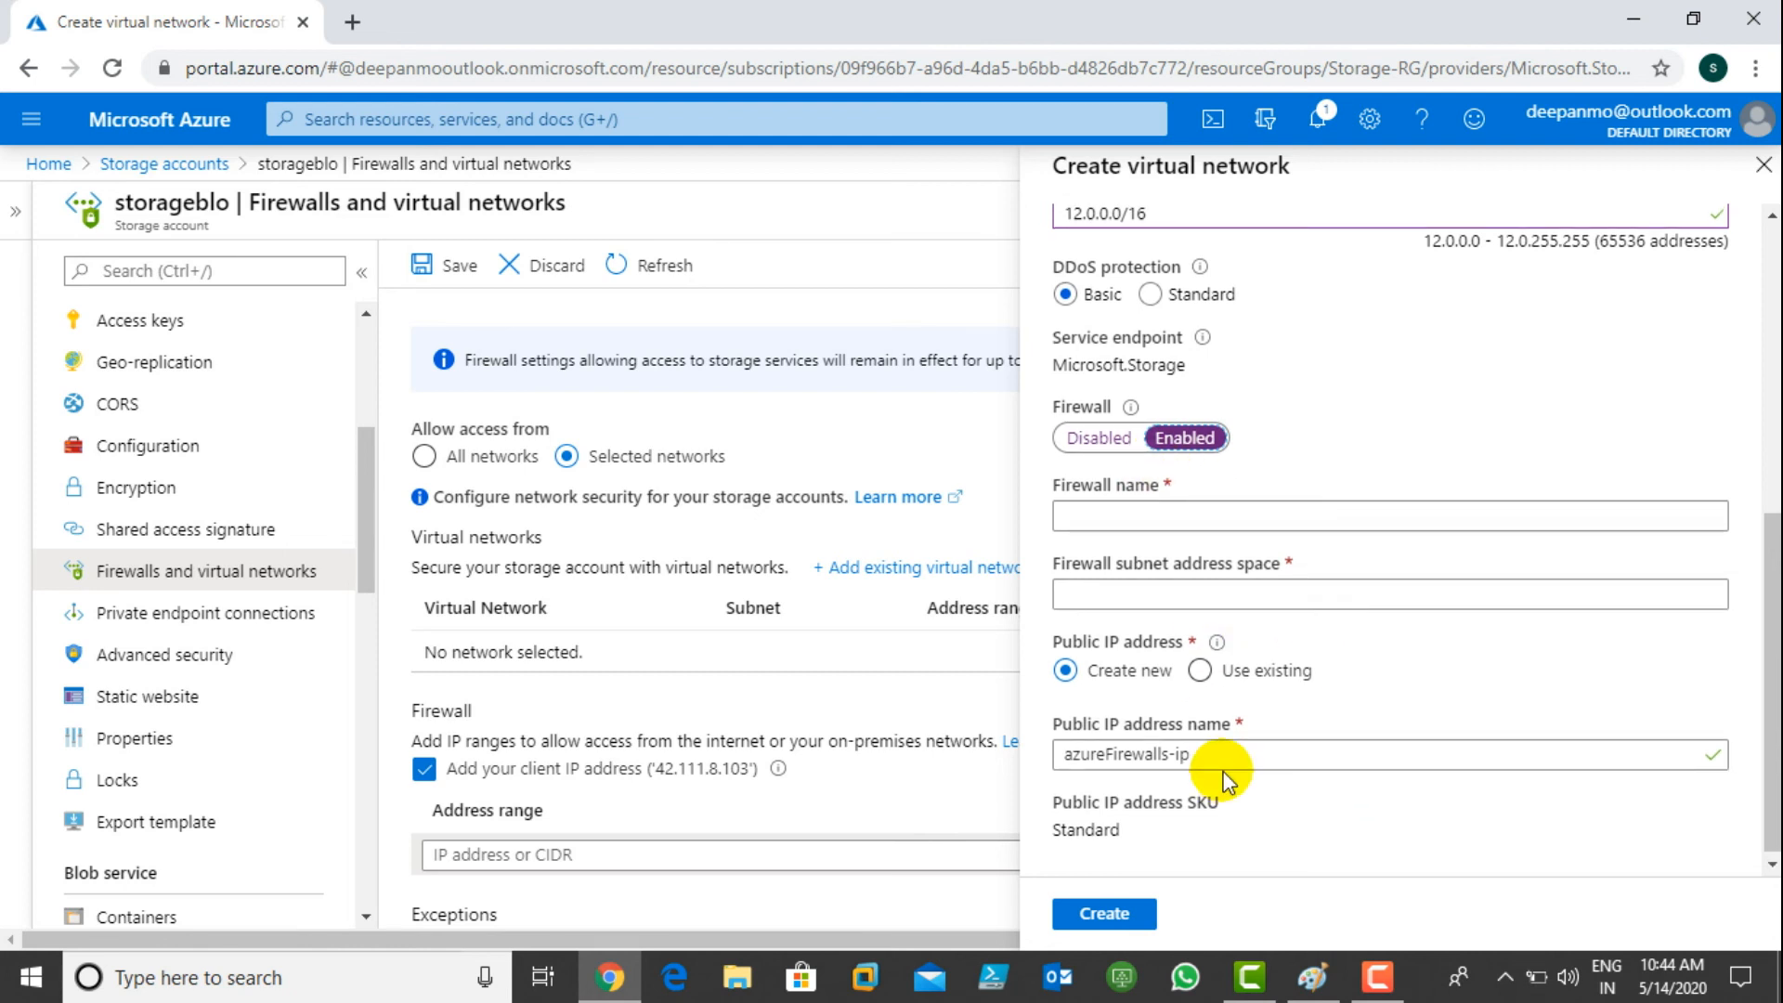
scroll(1197, 678, "up", 1)
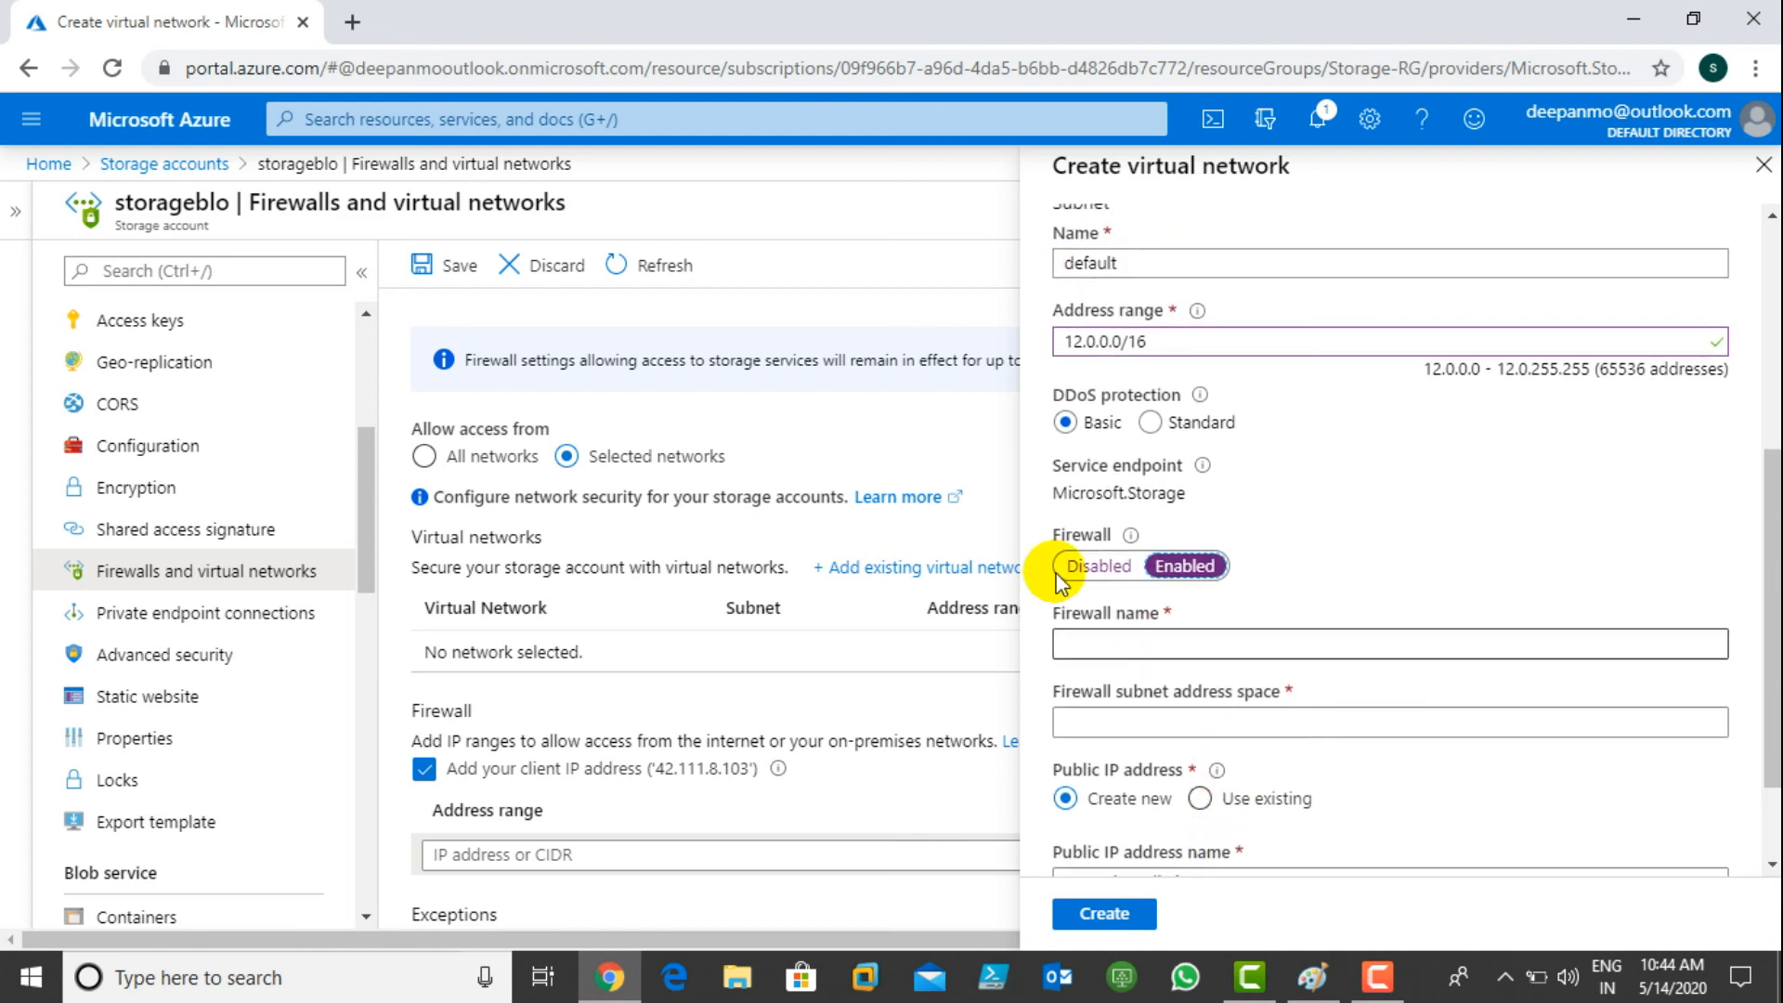
left_click(1105, 566)
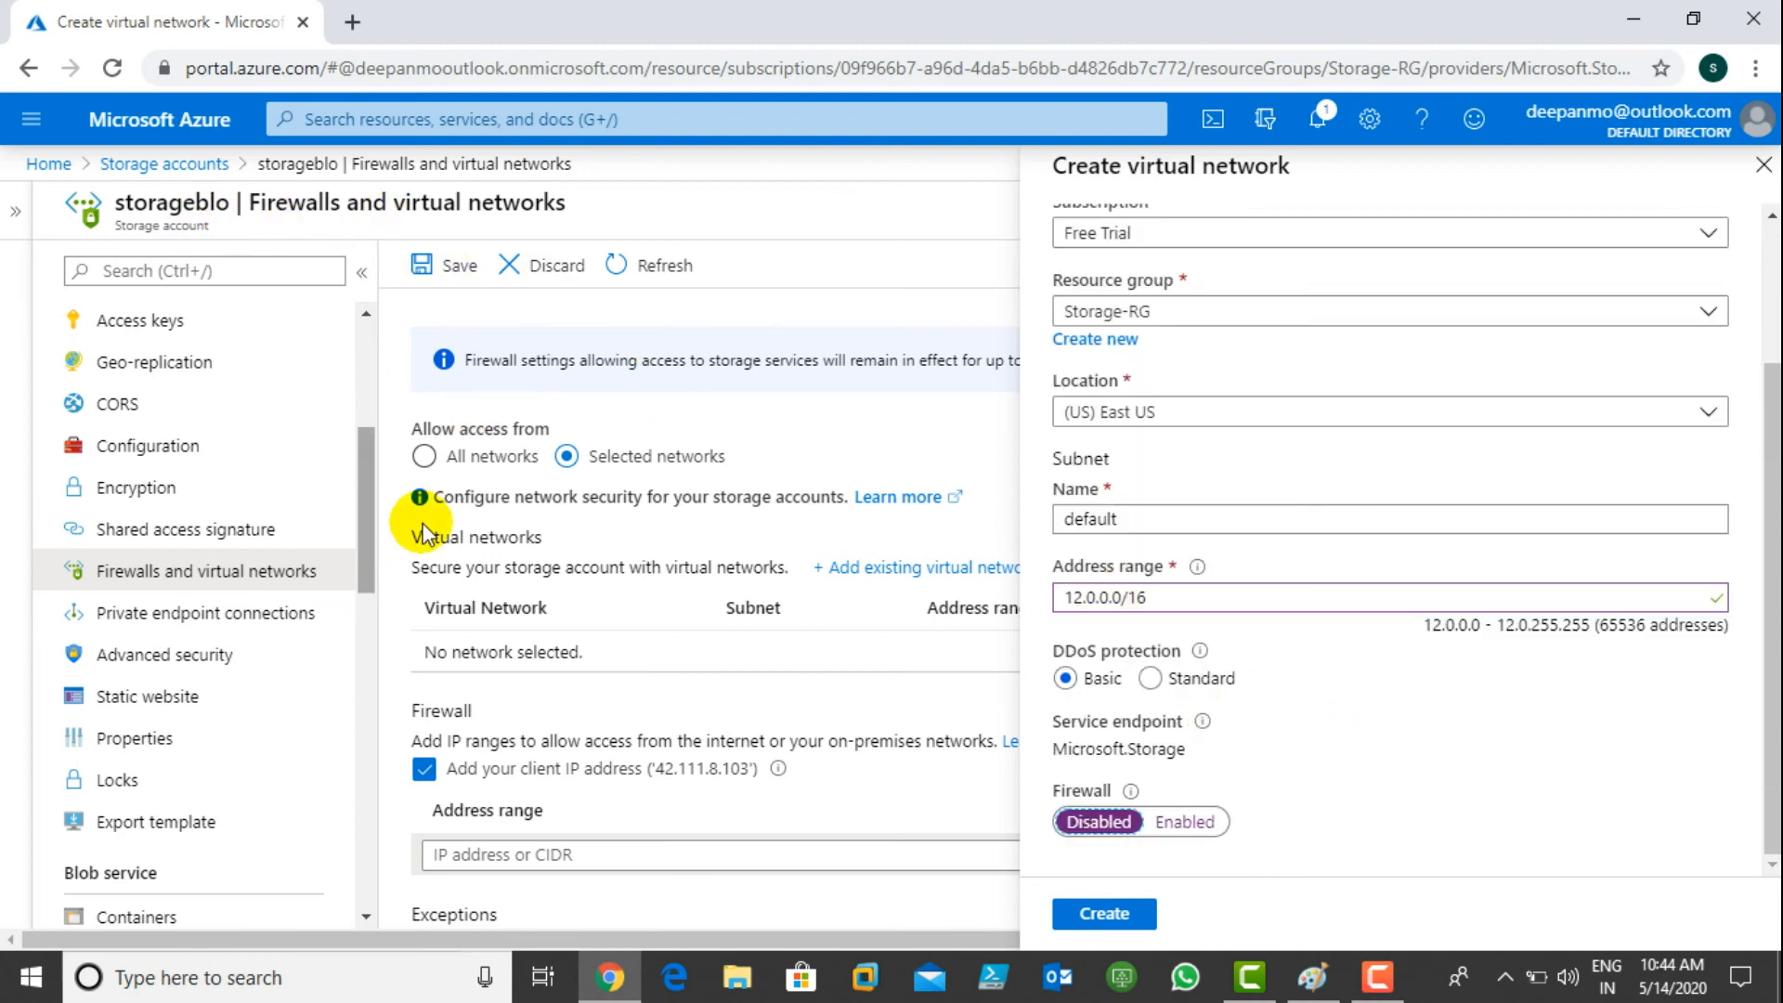
left_click(1104, 915)
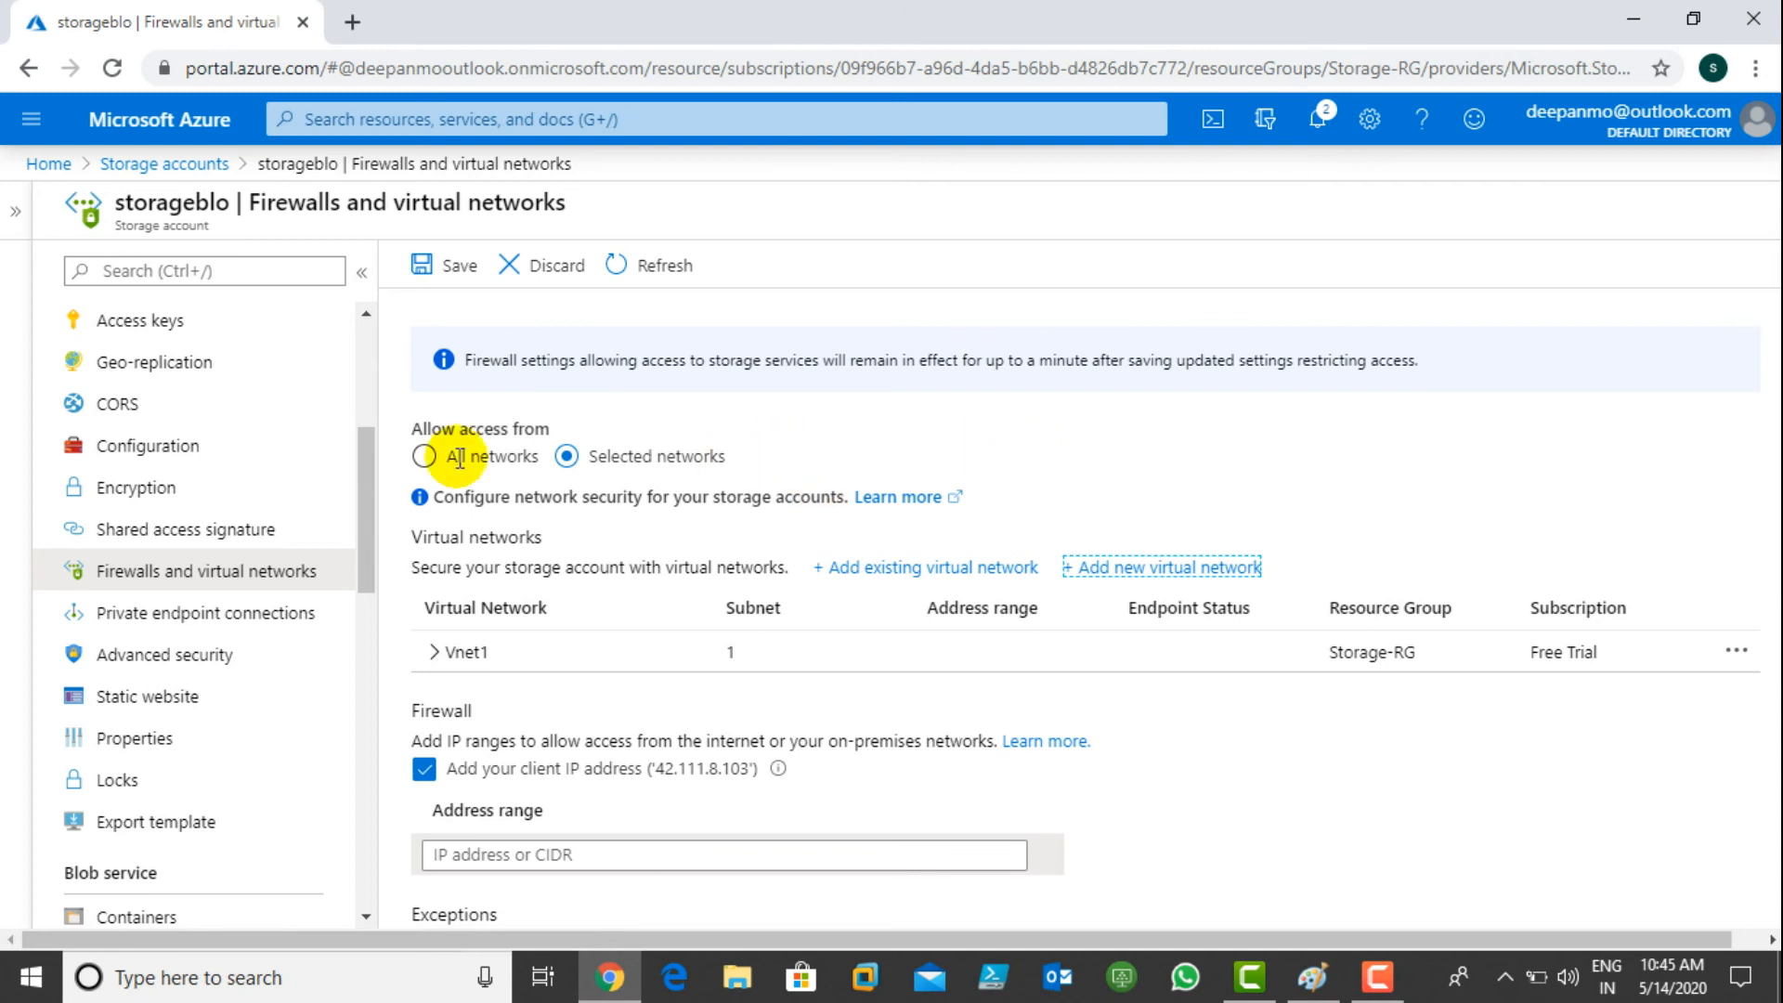
- Compare access from all networks with selected networks and discard the unsaved network access changes
left_click(415, 464)
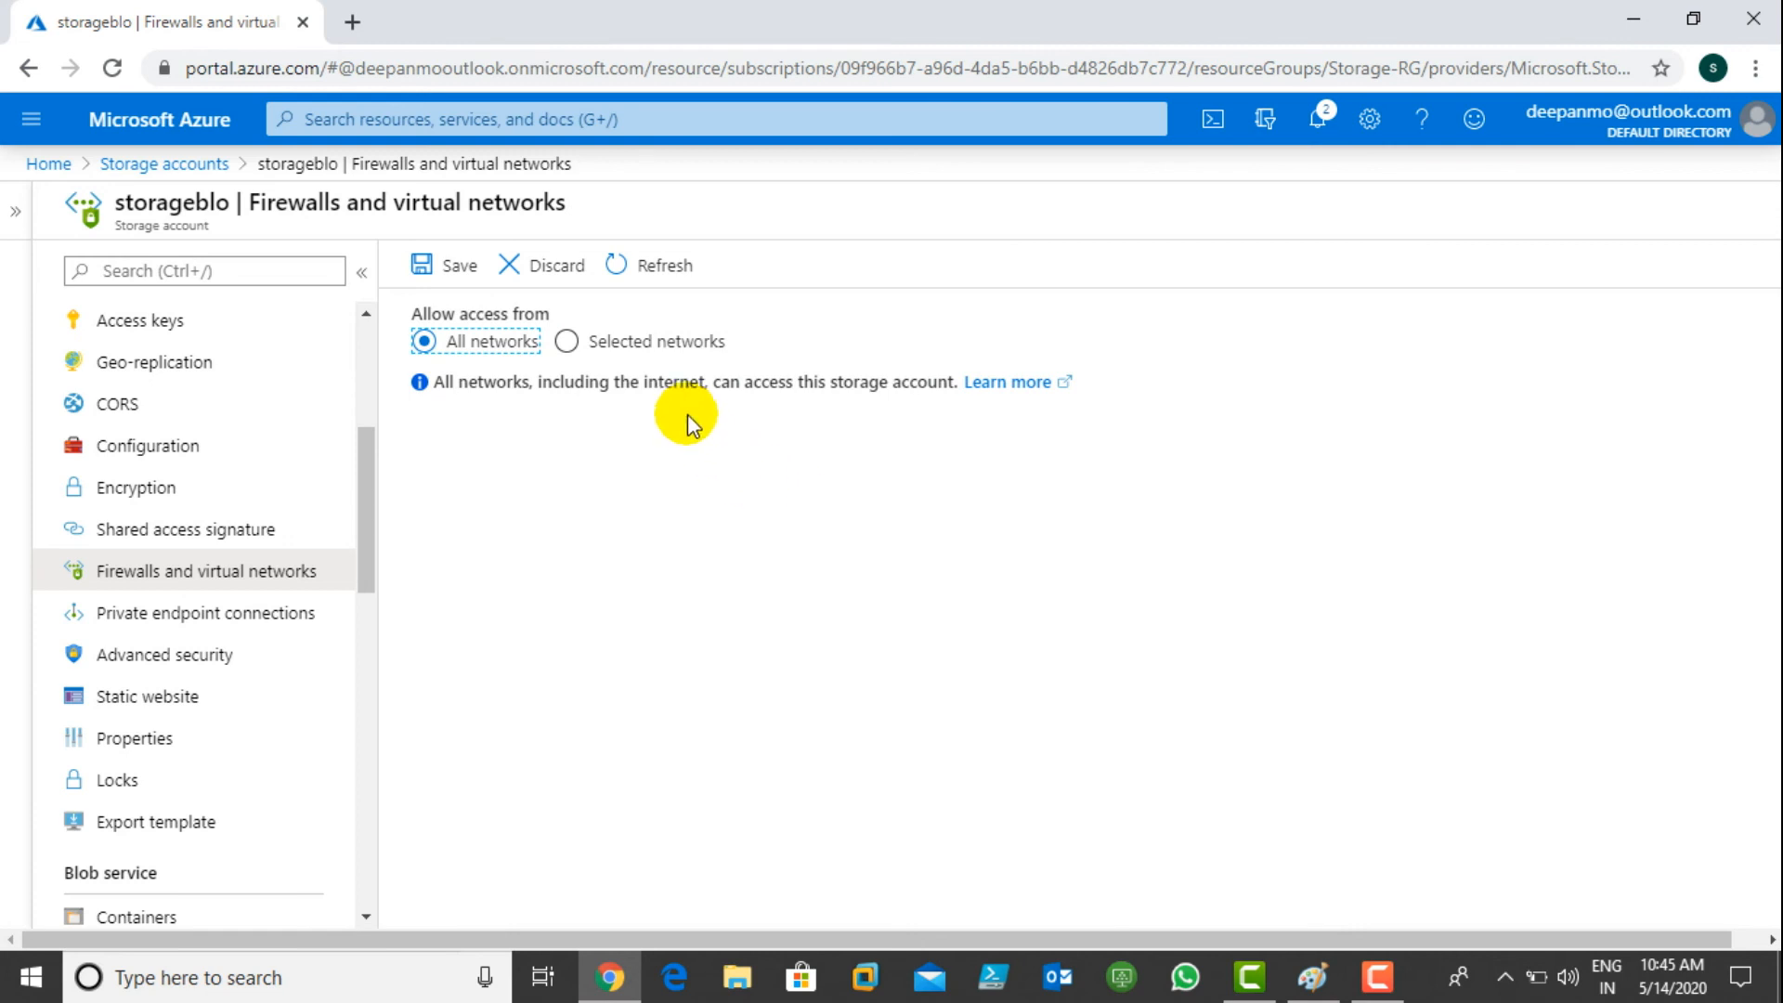
left_click(568, 343)
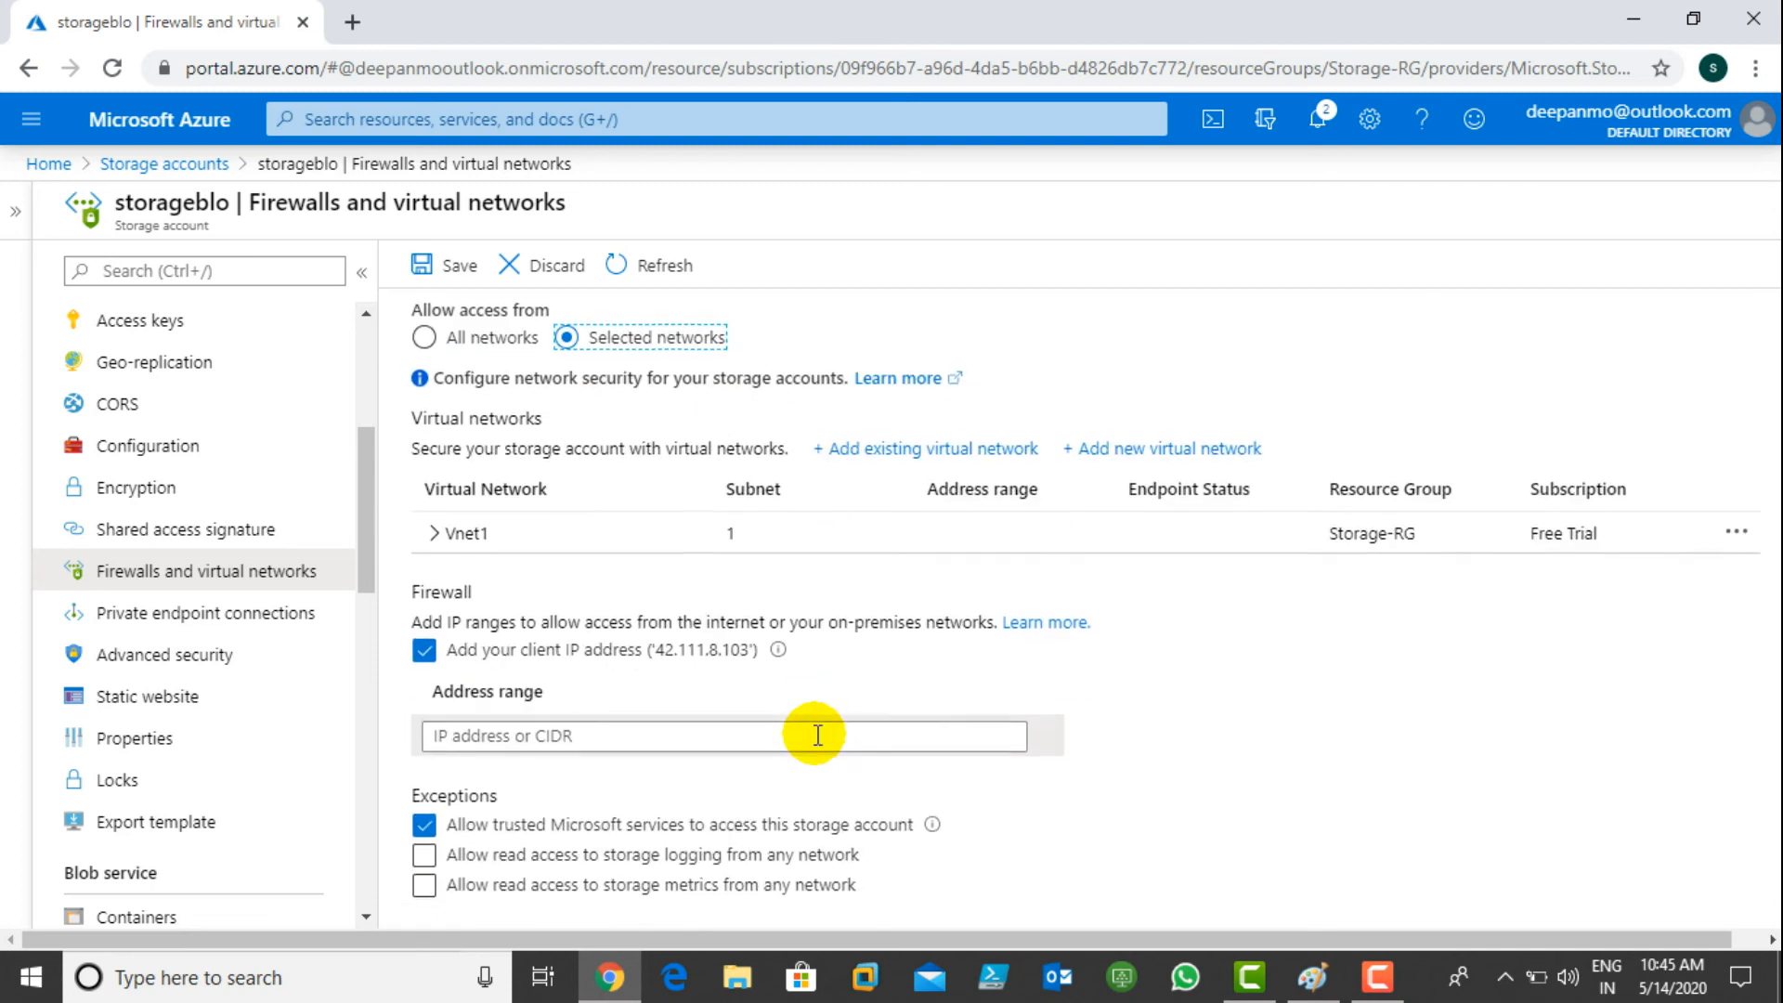
left_click(546, 267)
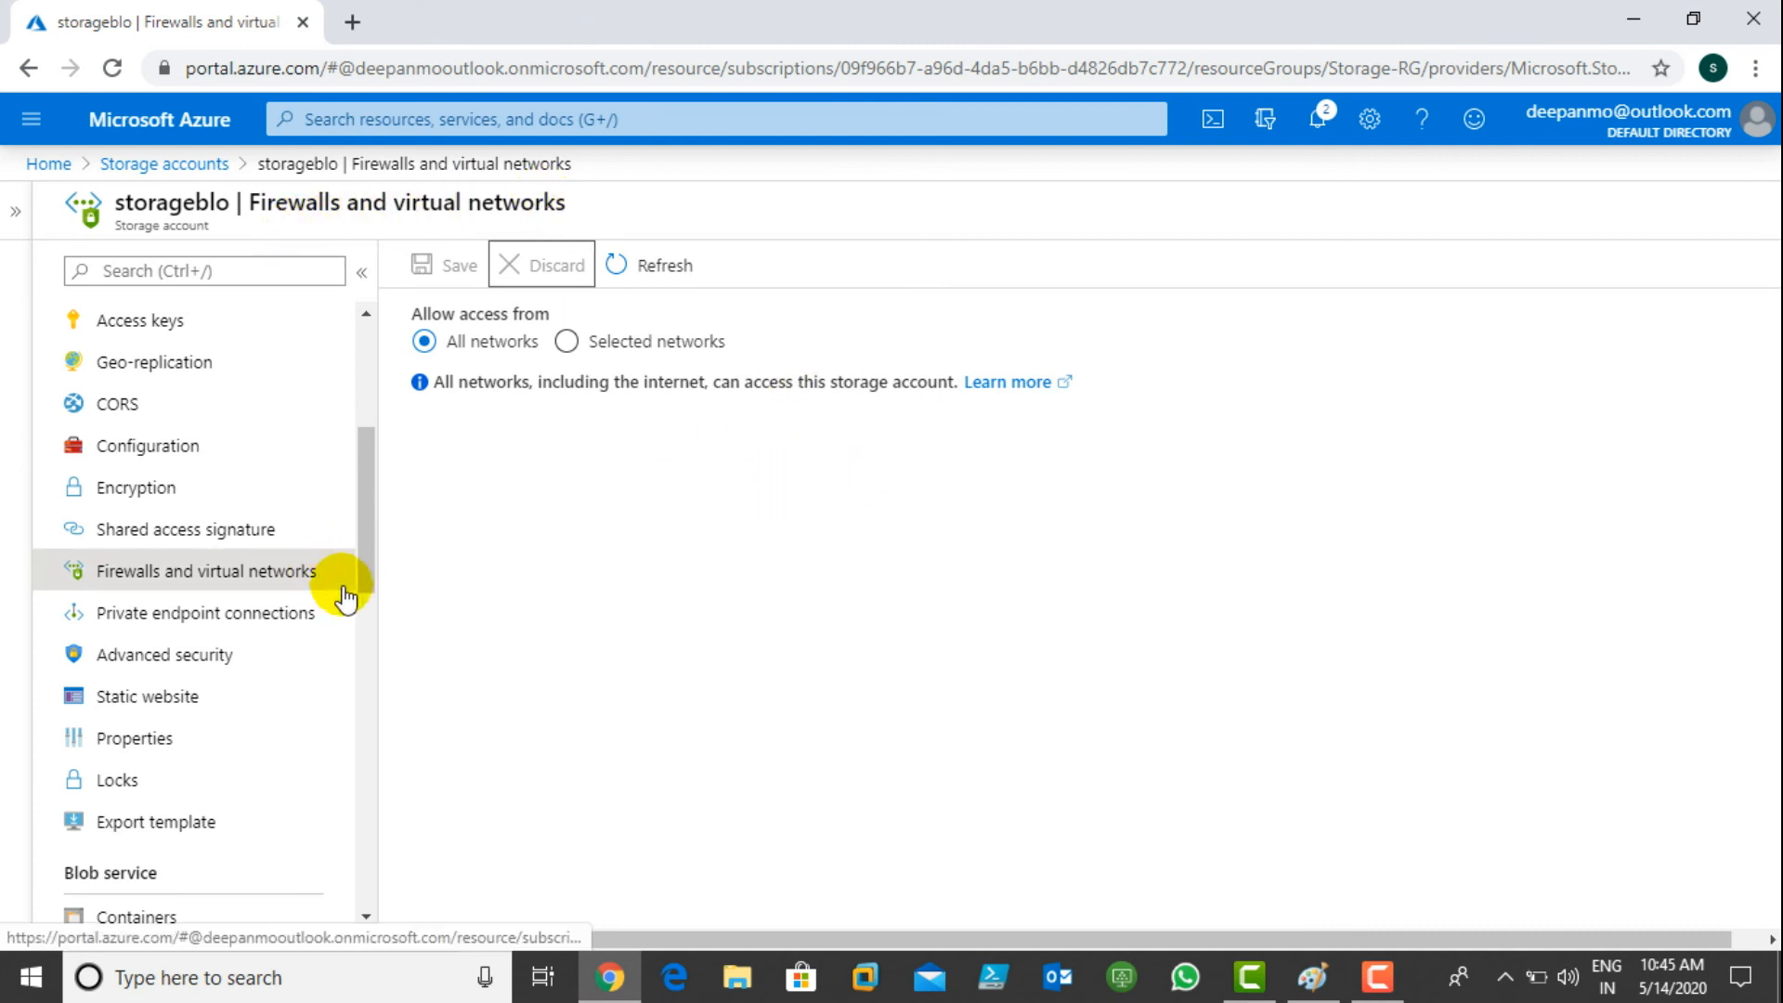
- Enable Advanced Threat Protection for the storage account in its advanced security settings and review the recommendations and security alerts
scroll(369, 549, "down", 1)
left_click(144, 554)
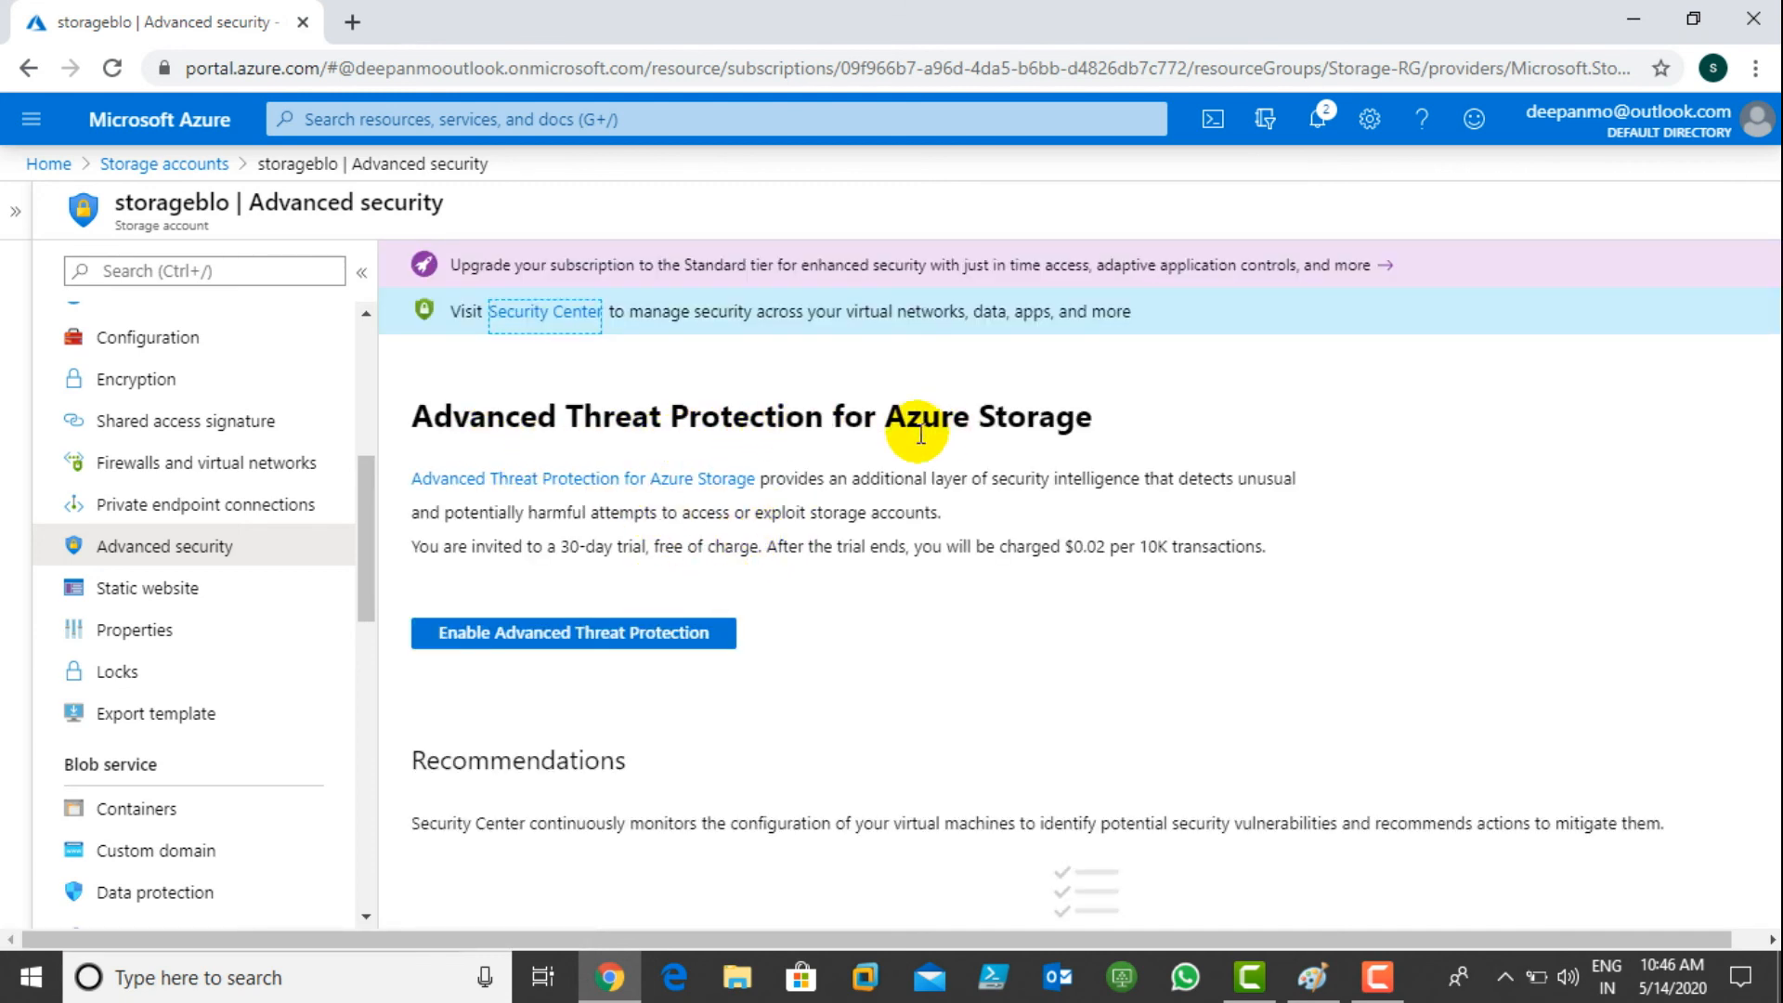
scroll(963, 490, "down", 2)
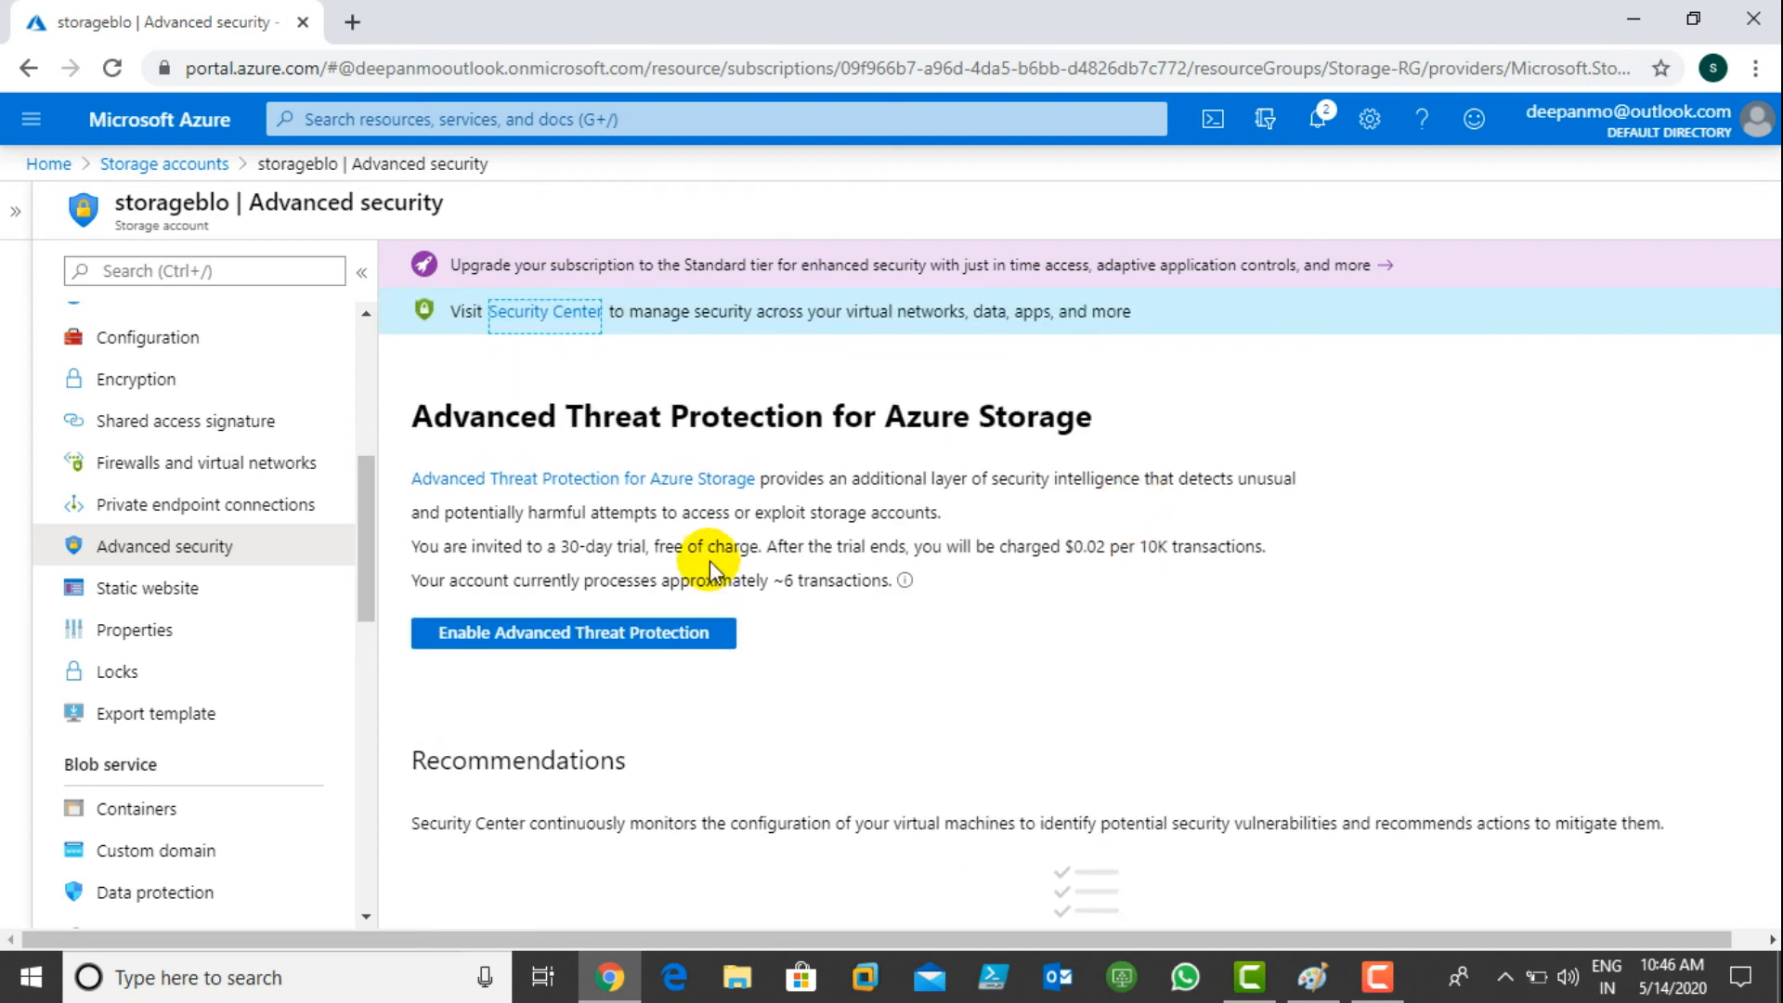
scroll(1130, 559, "down", 1)
left_click(529, 499)
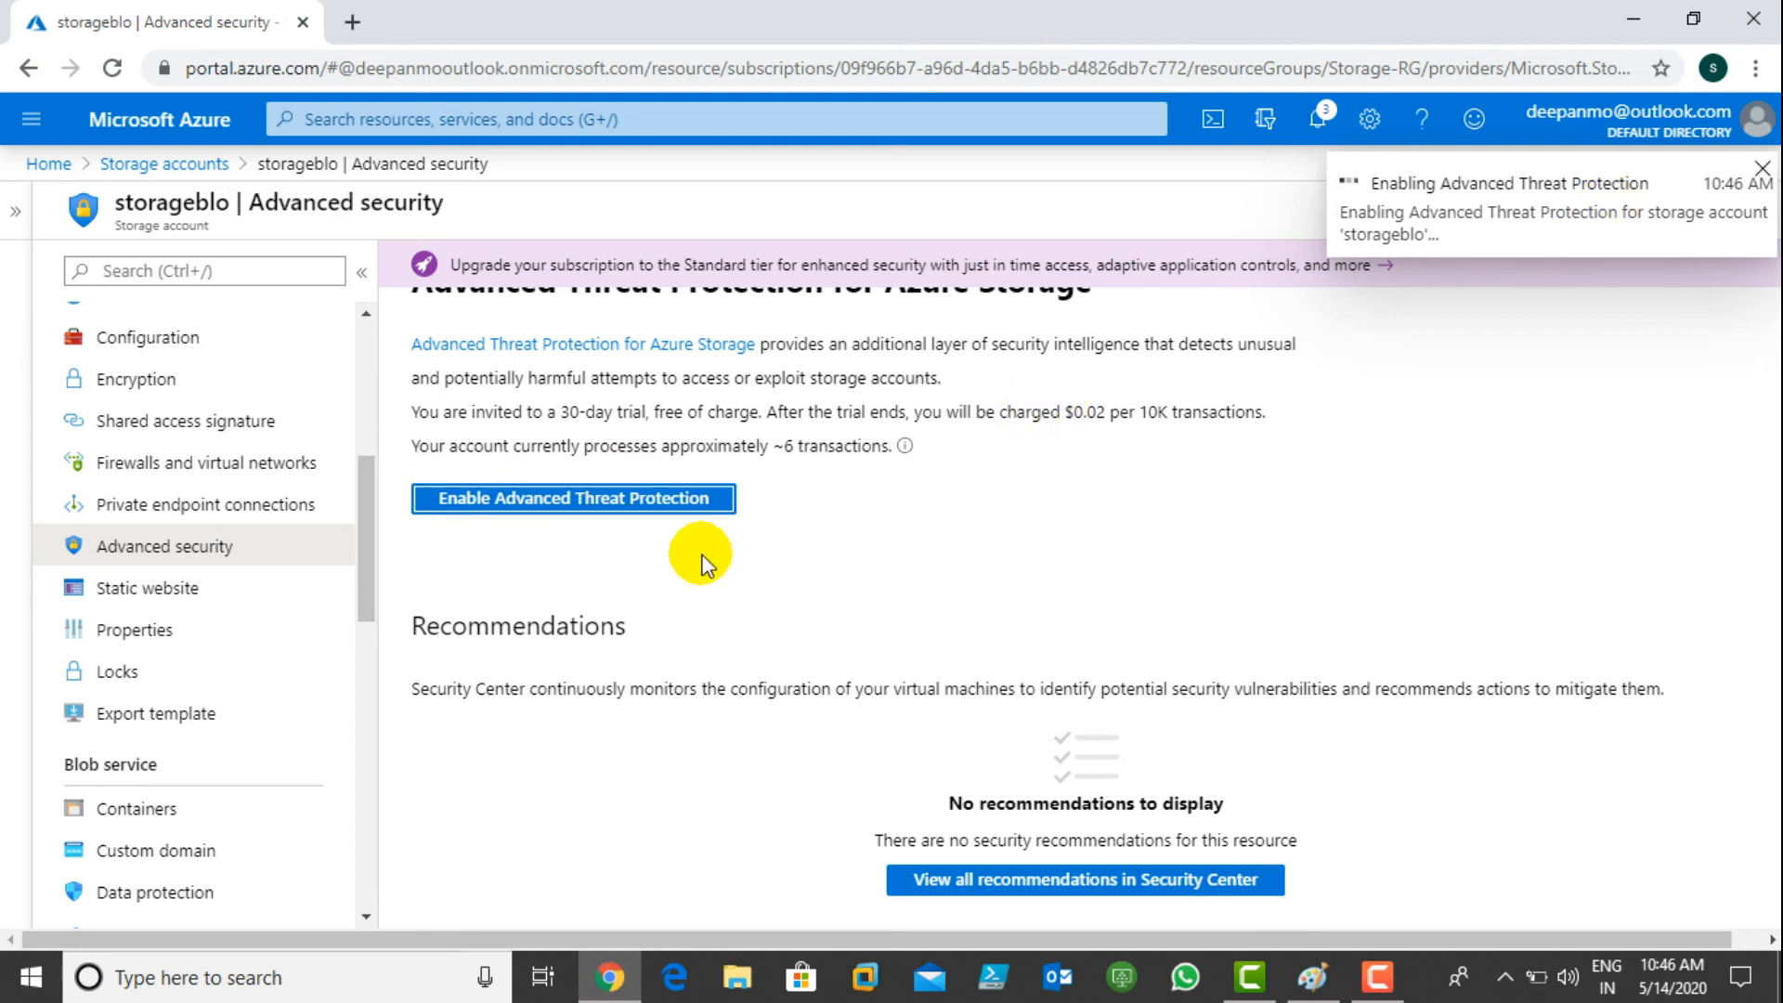
scroll(923, 605, "up", 1)
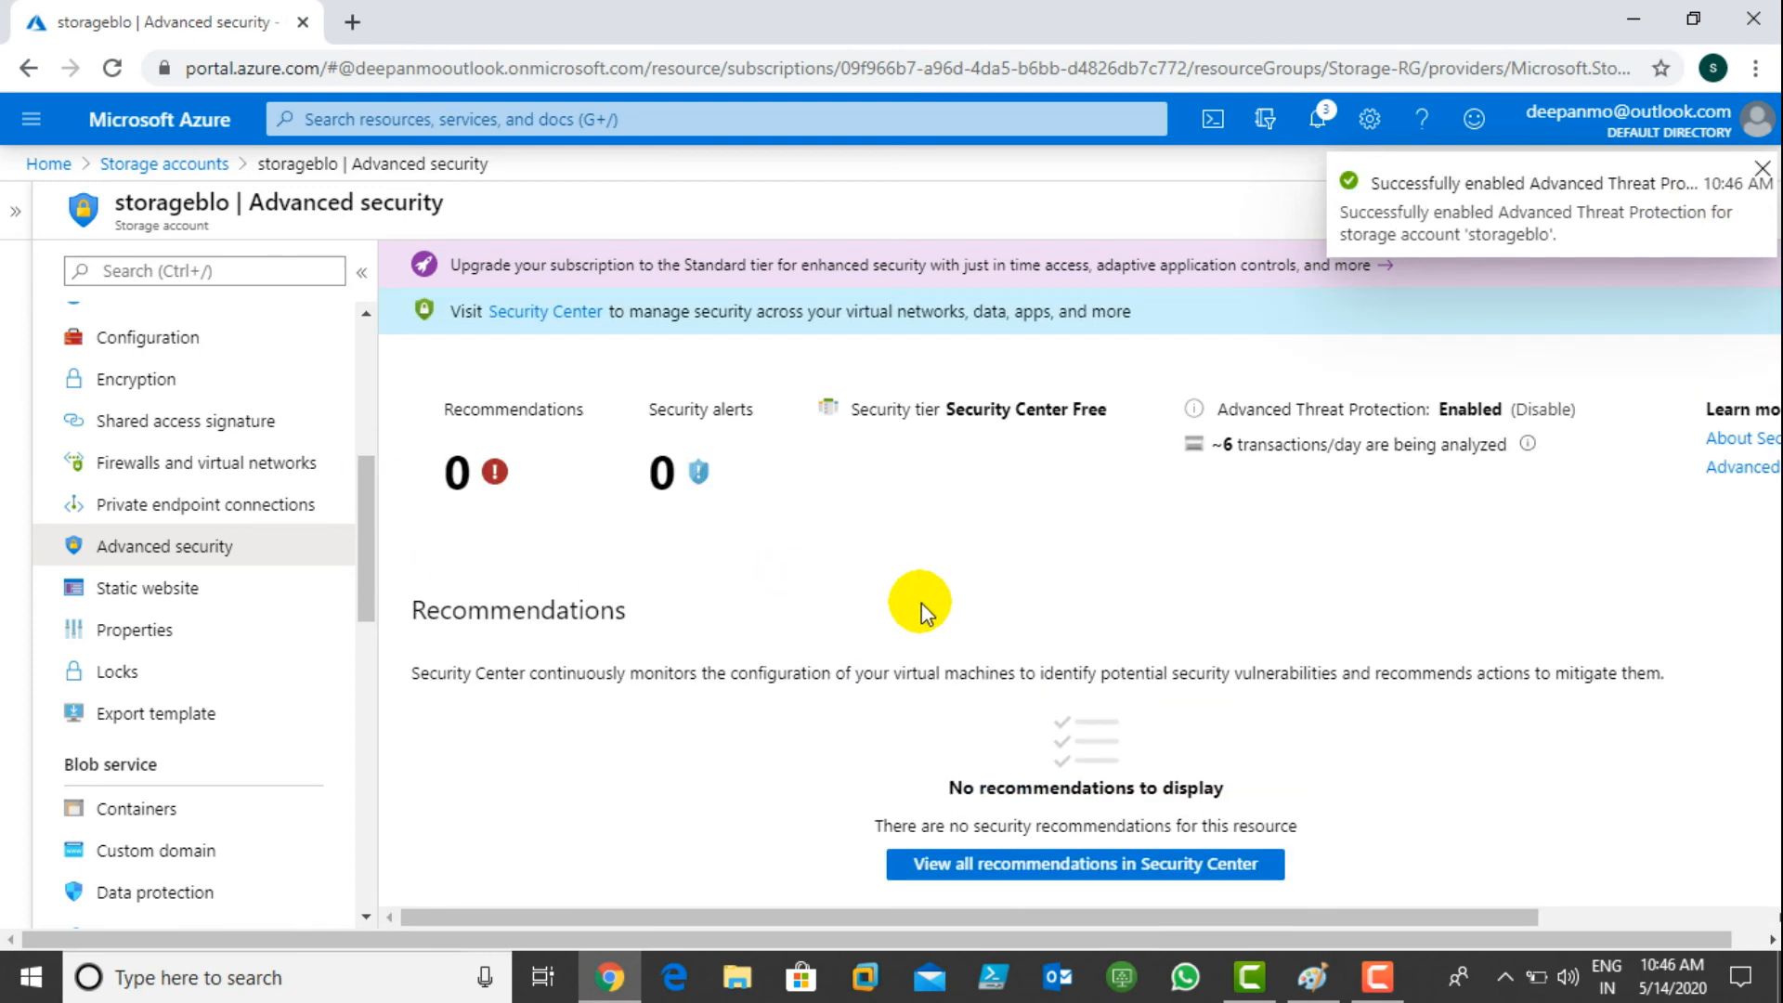
scroll(1095, 583, "down", 1)
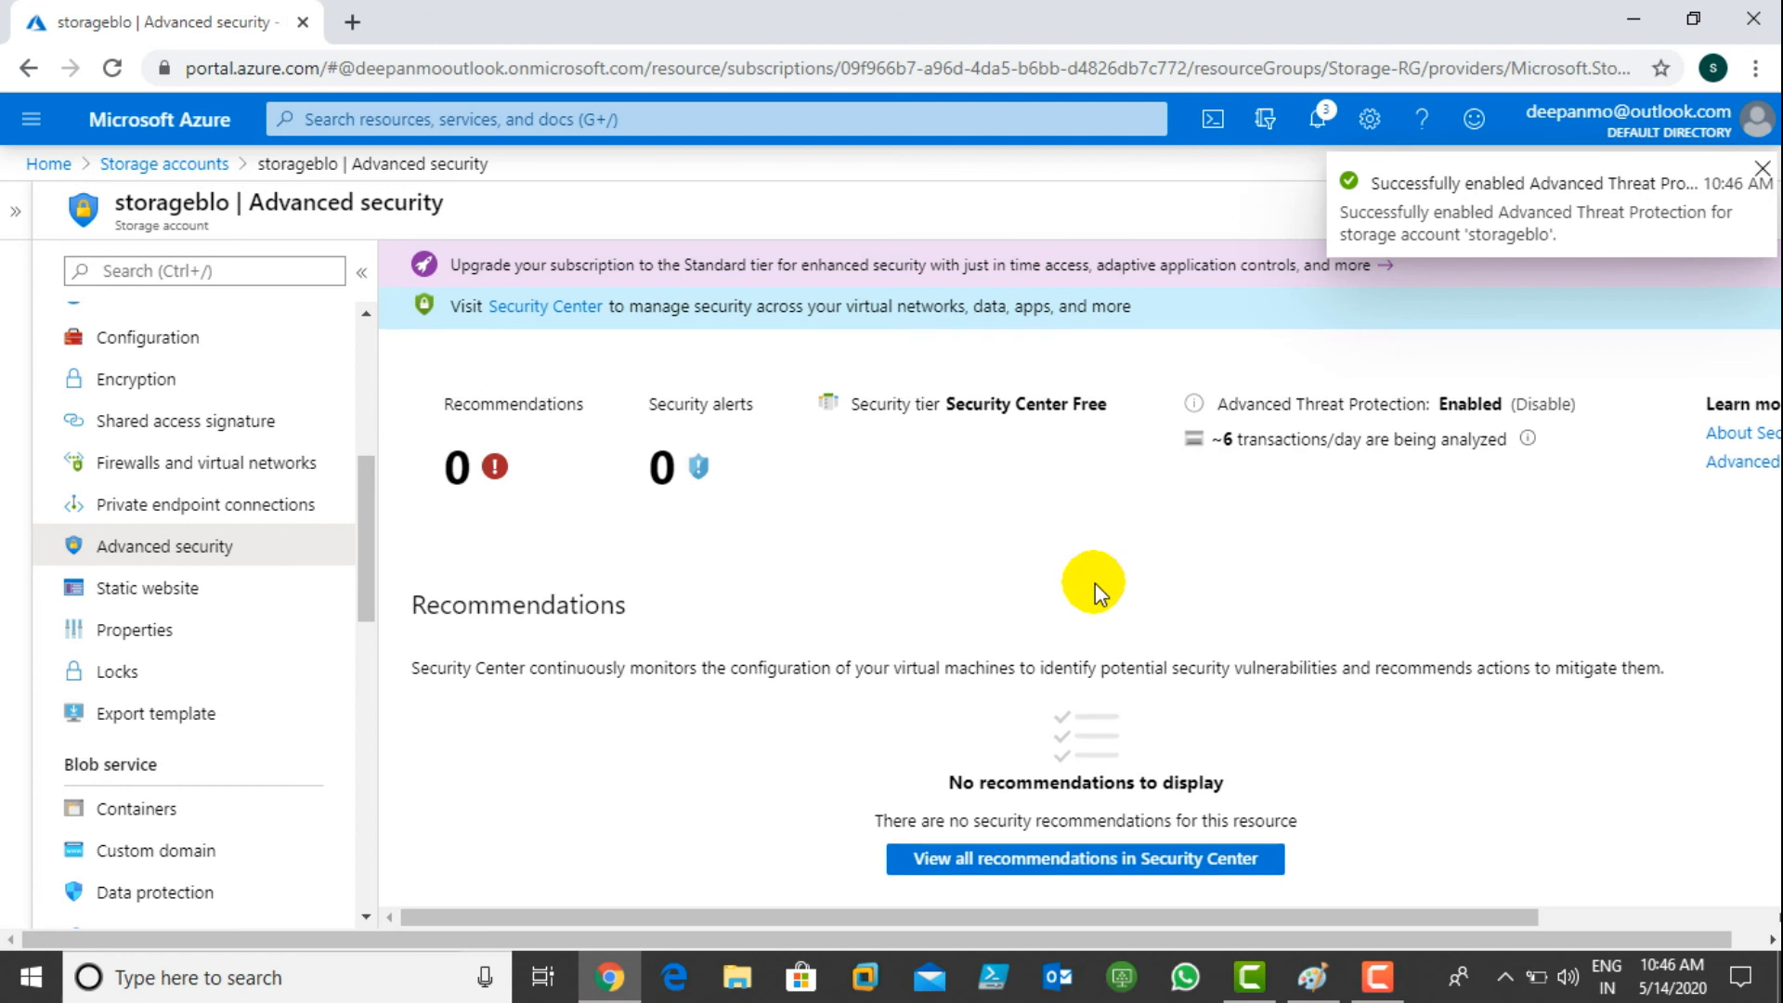
scroll(1095, 583, "down", 2)
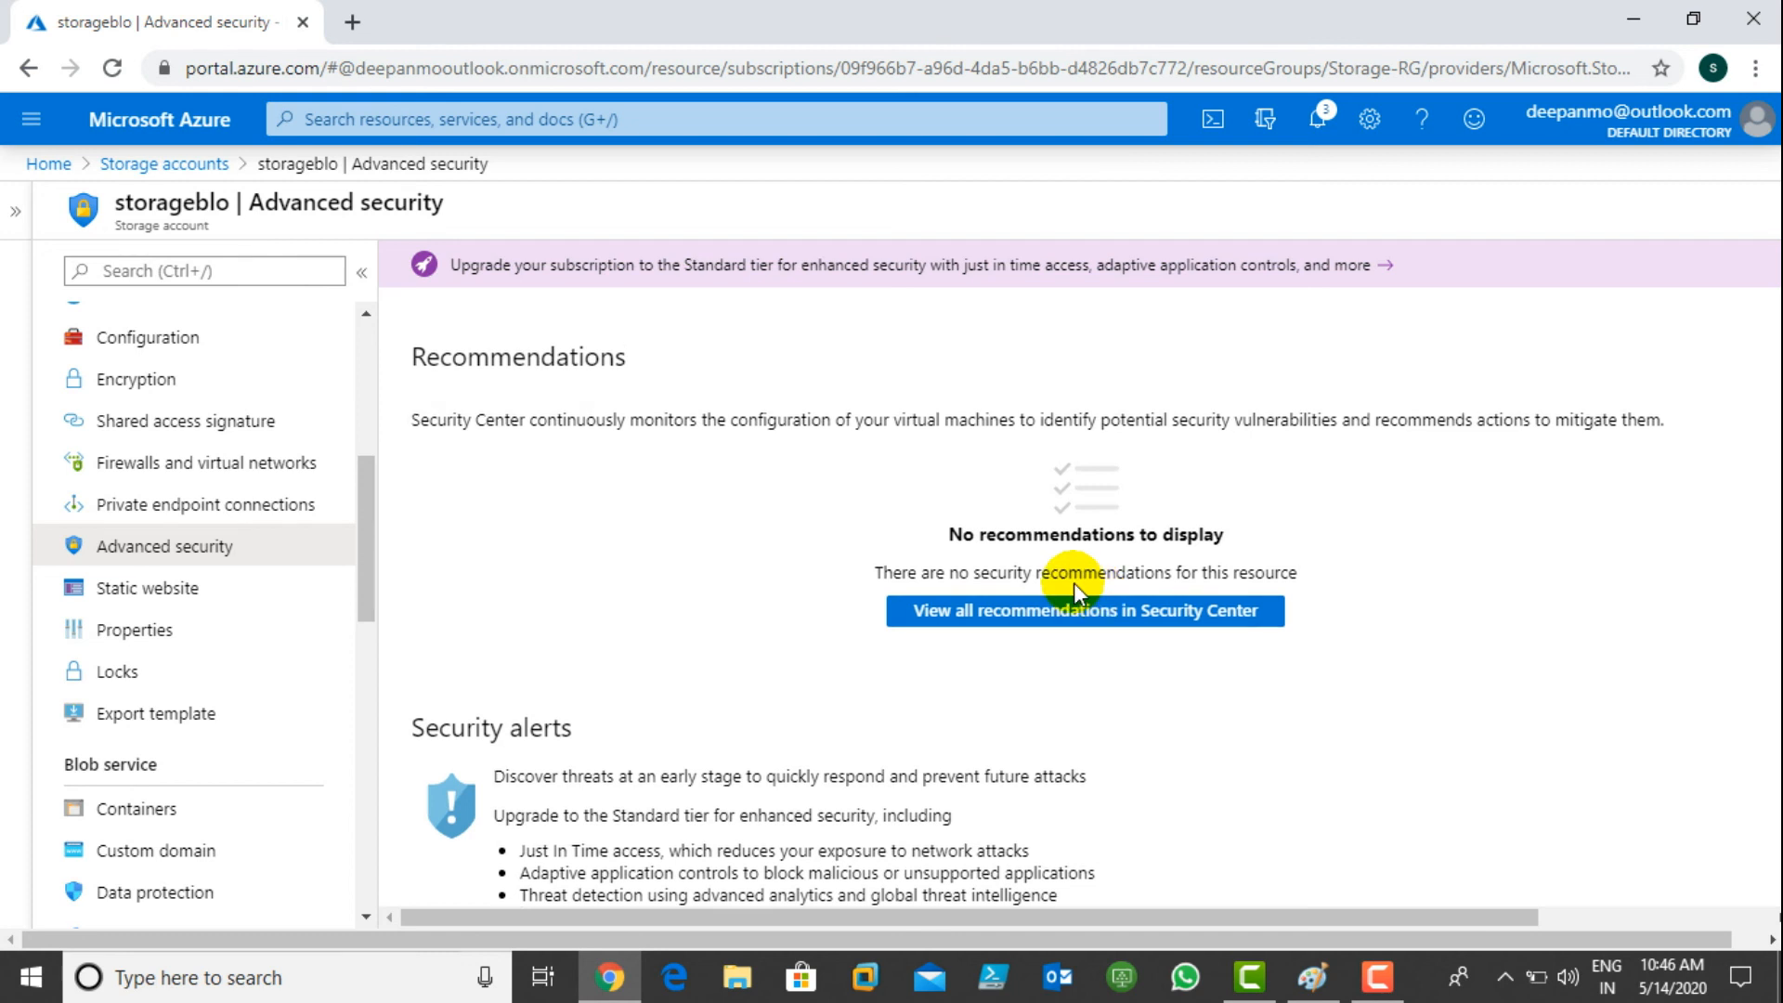
scroll(1073, 582, "up", 2)
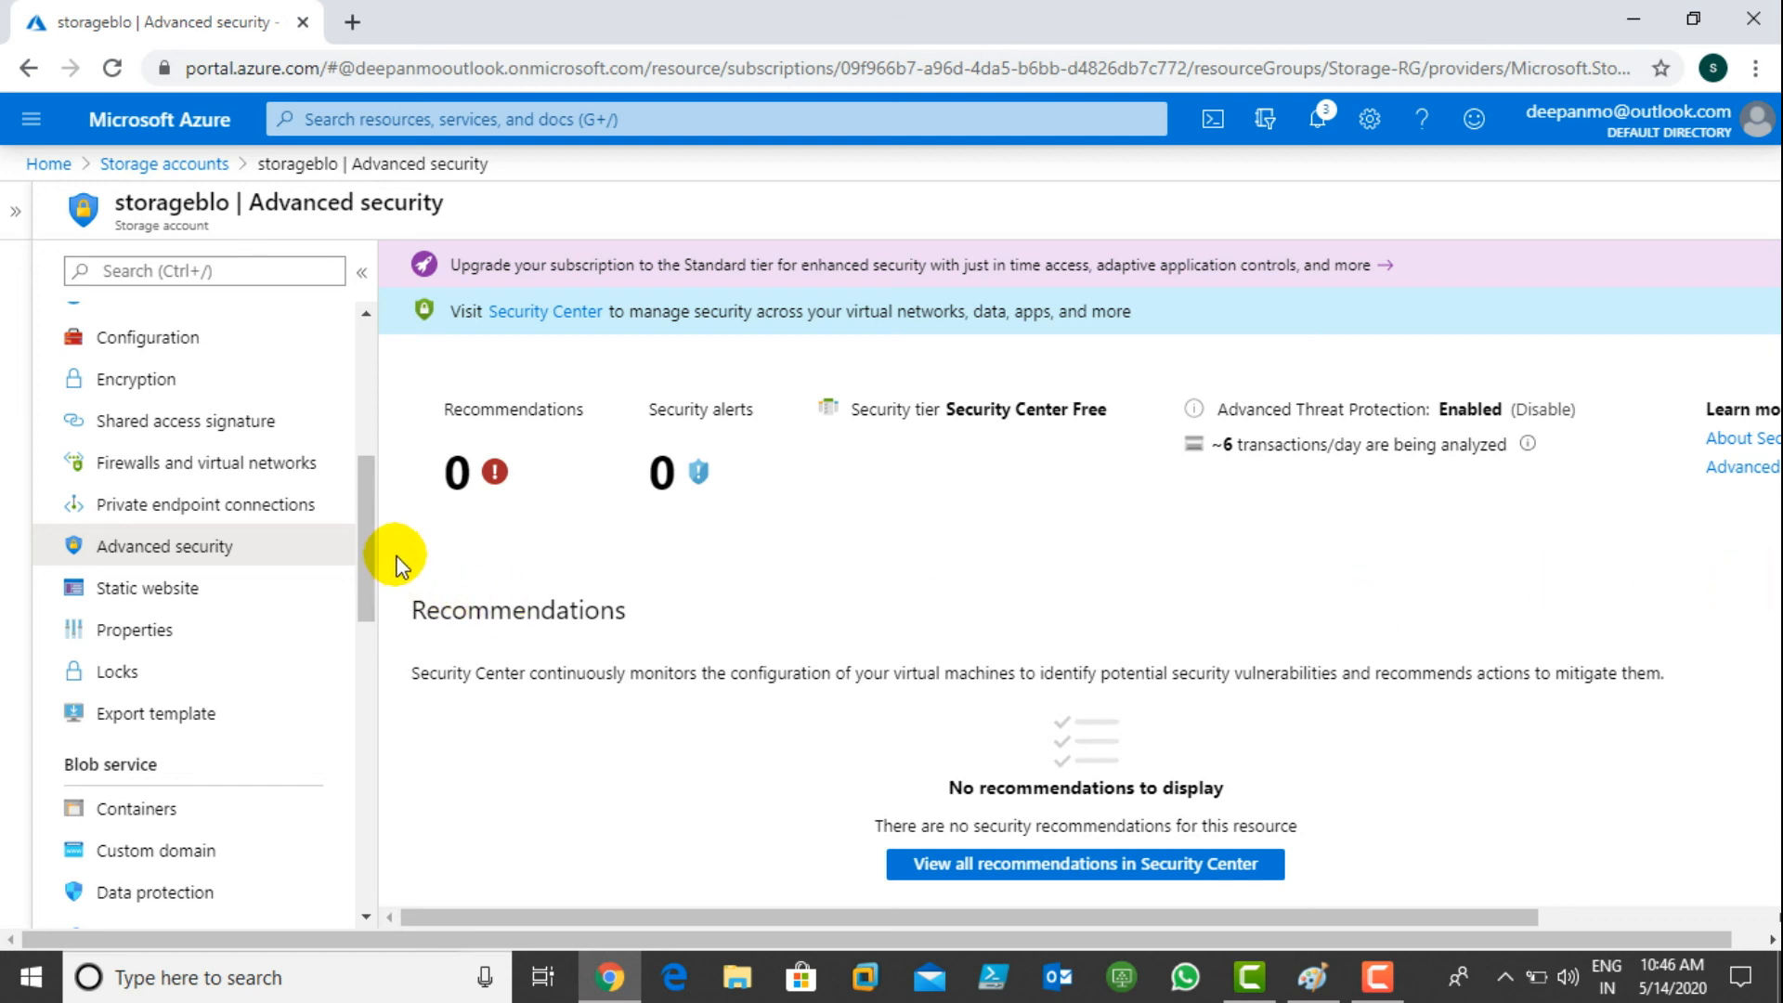
- Start a new alert rule from the storage account's alerts and review its scope, condition, action group and rule details
left_click_drag(359, 492, 366, 704)
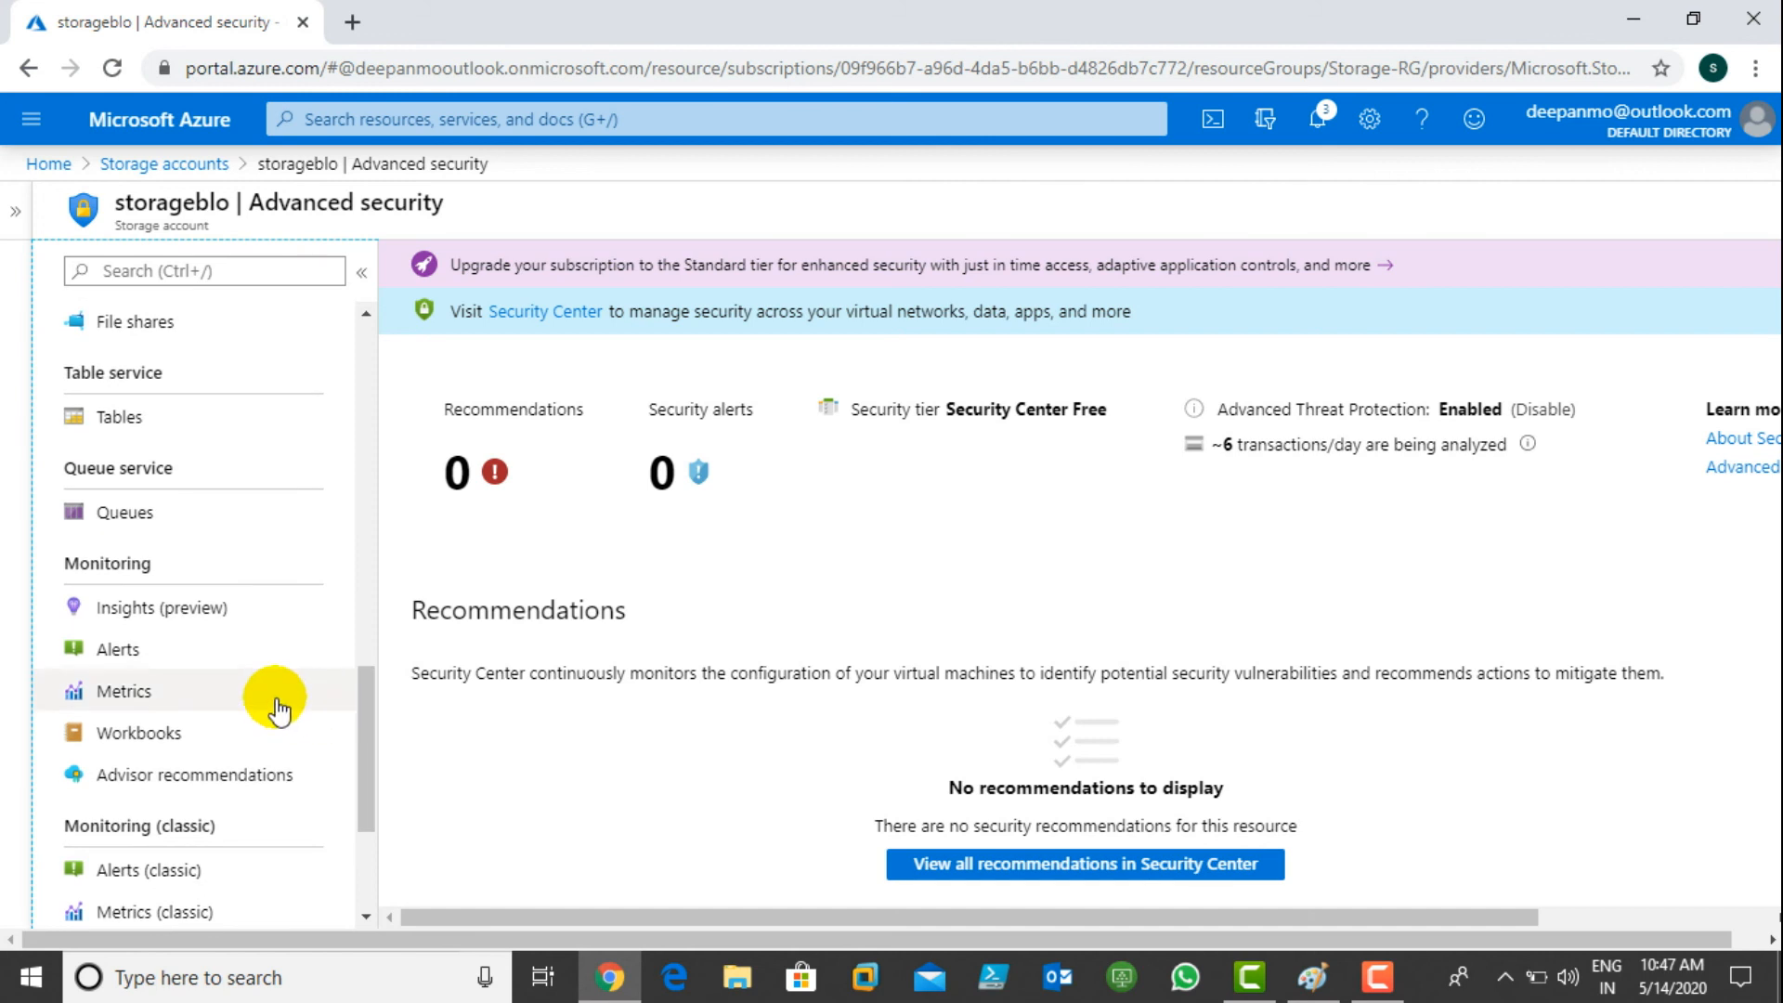
left_click(119, 652)
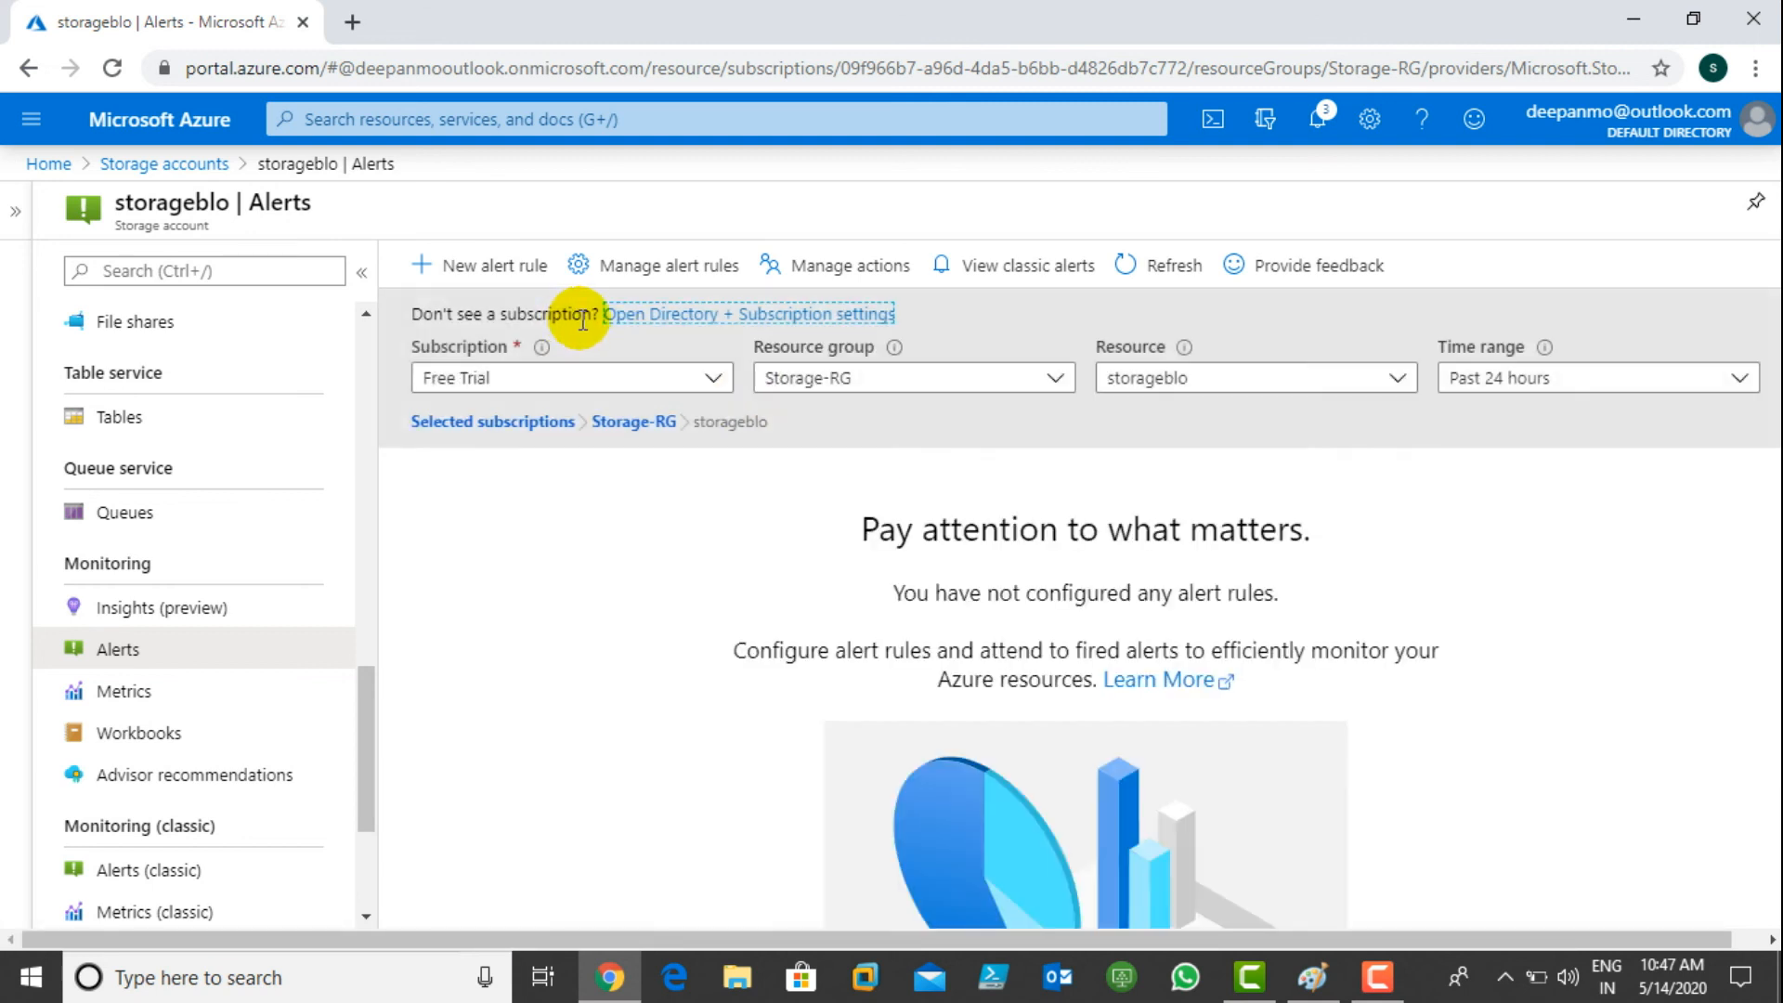
left_click(509, 269)
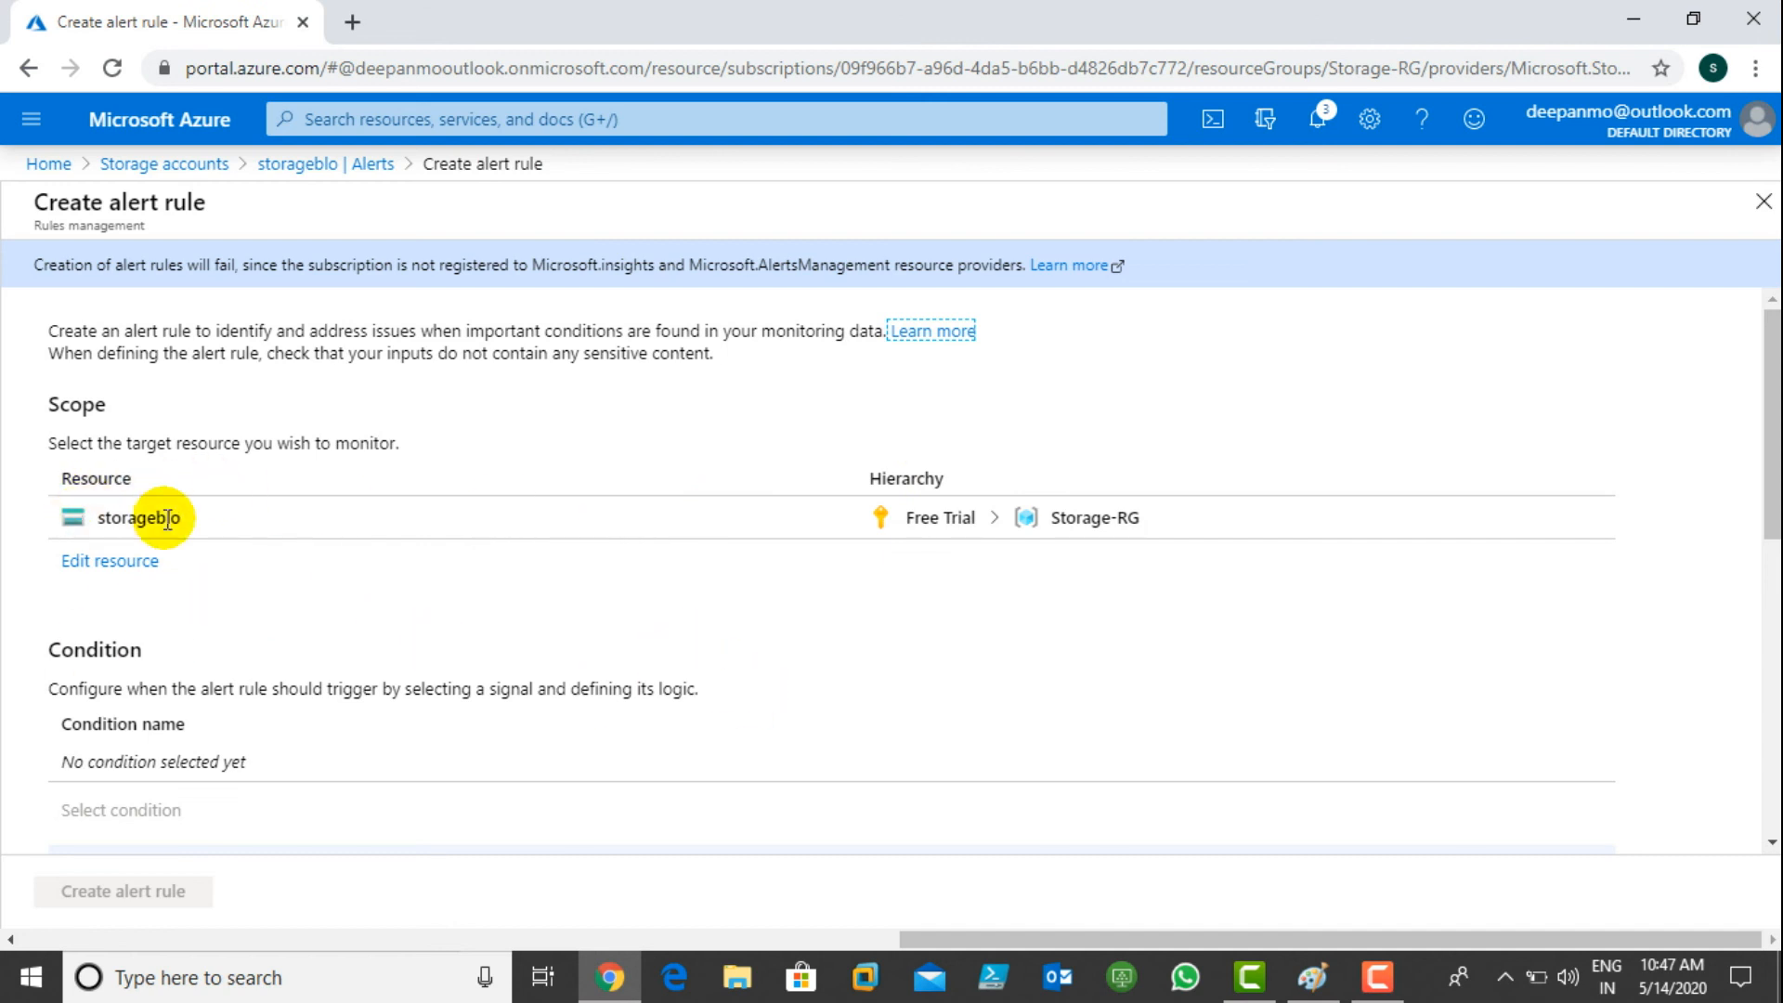
scroll(436, 527, "down", 3)
scroll(455, 527, "down", 1)
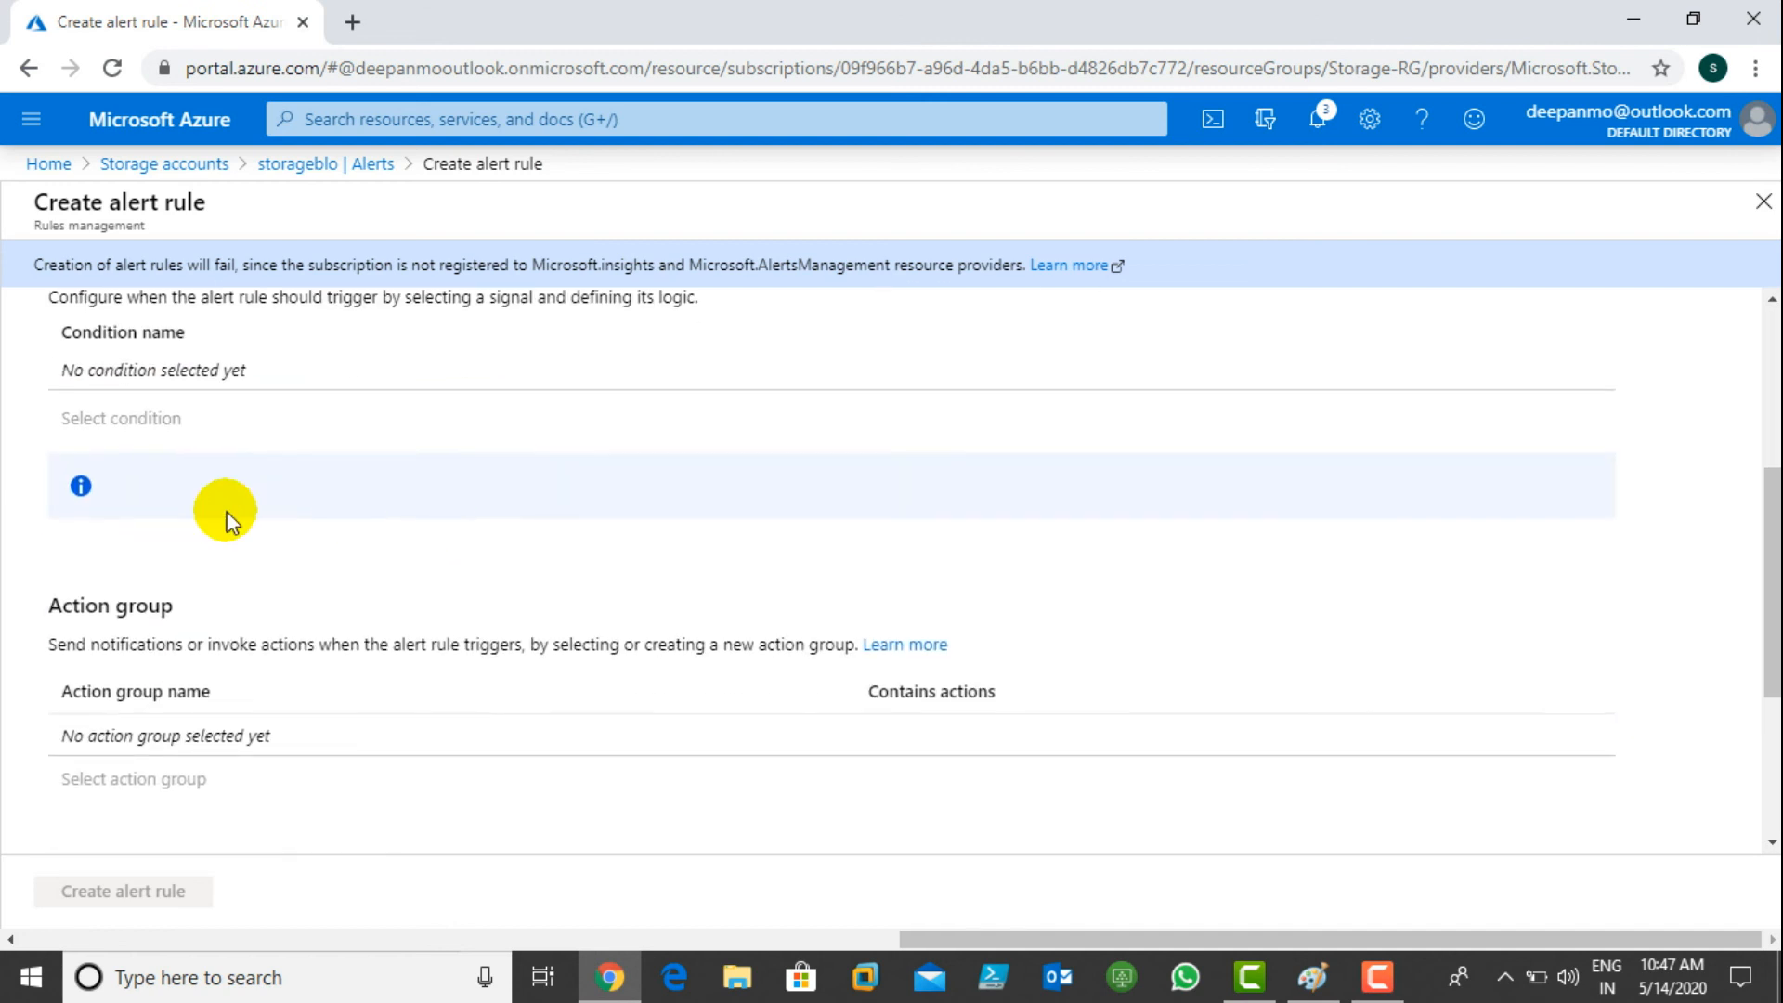
scroll(263, 549, "up", 4)
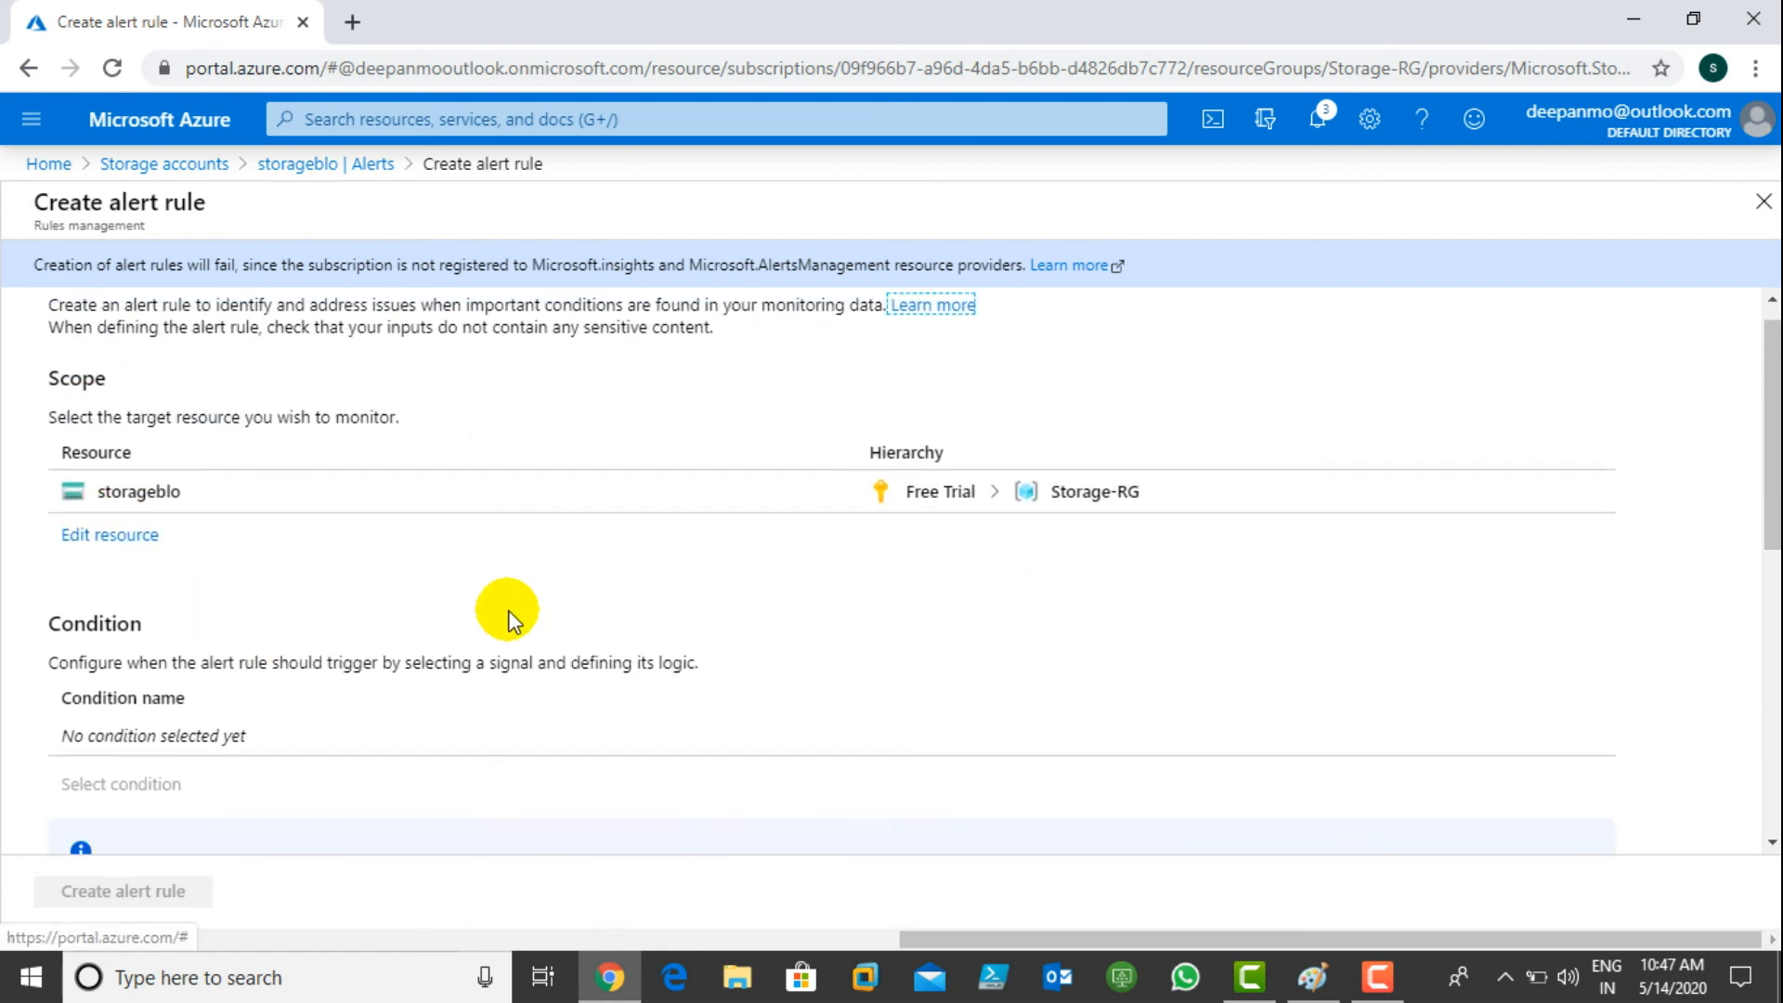
scroll(510, 606, "down", 3)
scroll(377, 617, "down", 3)
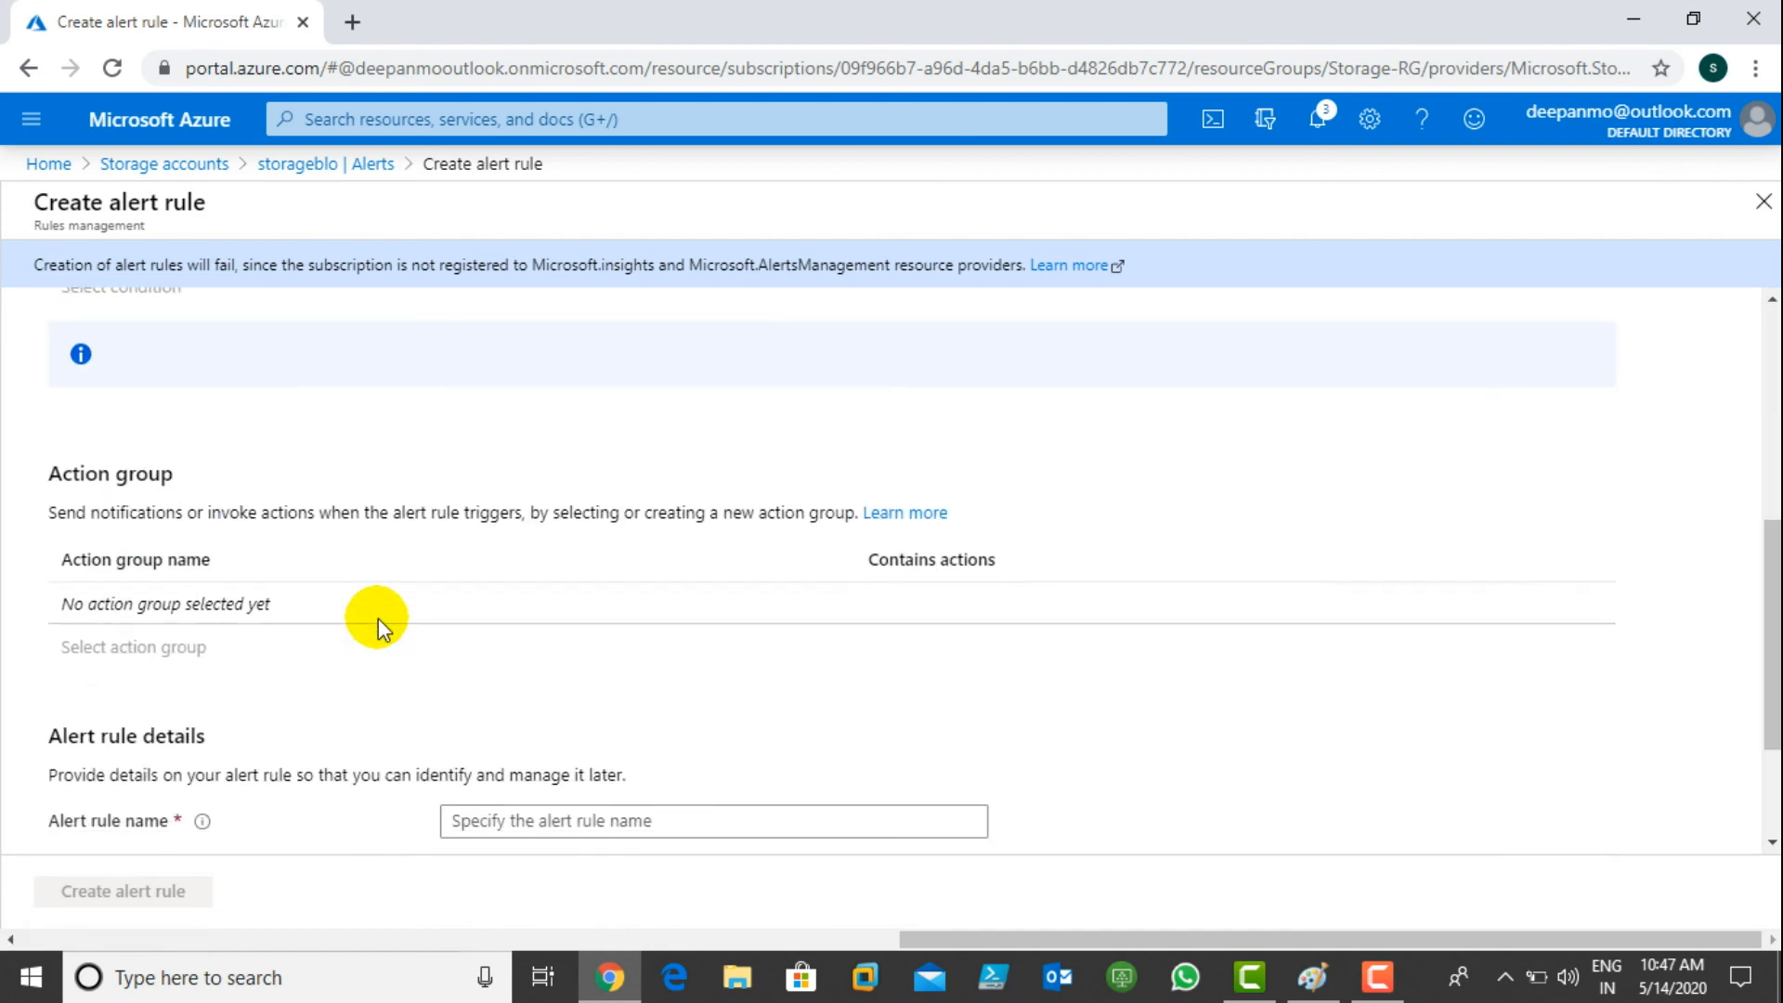
scroll(377, 619, "down", 2)
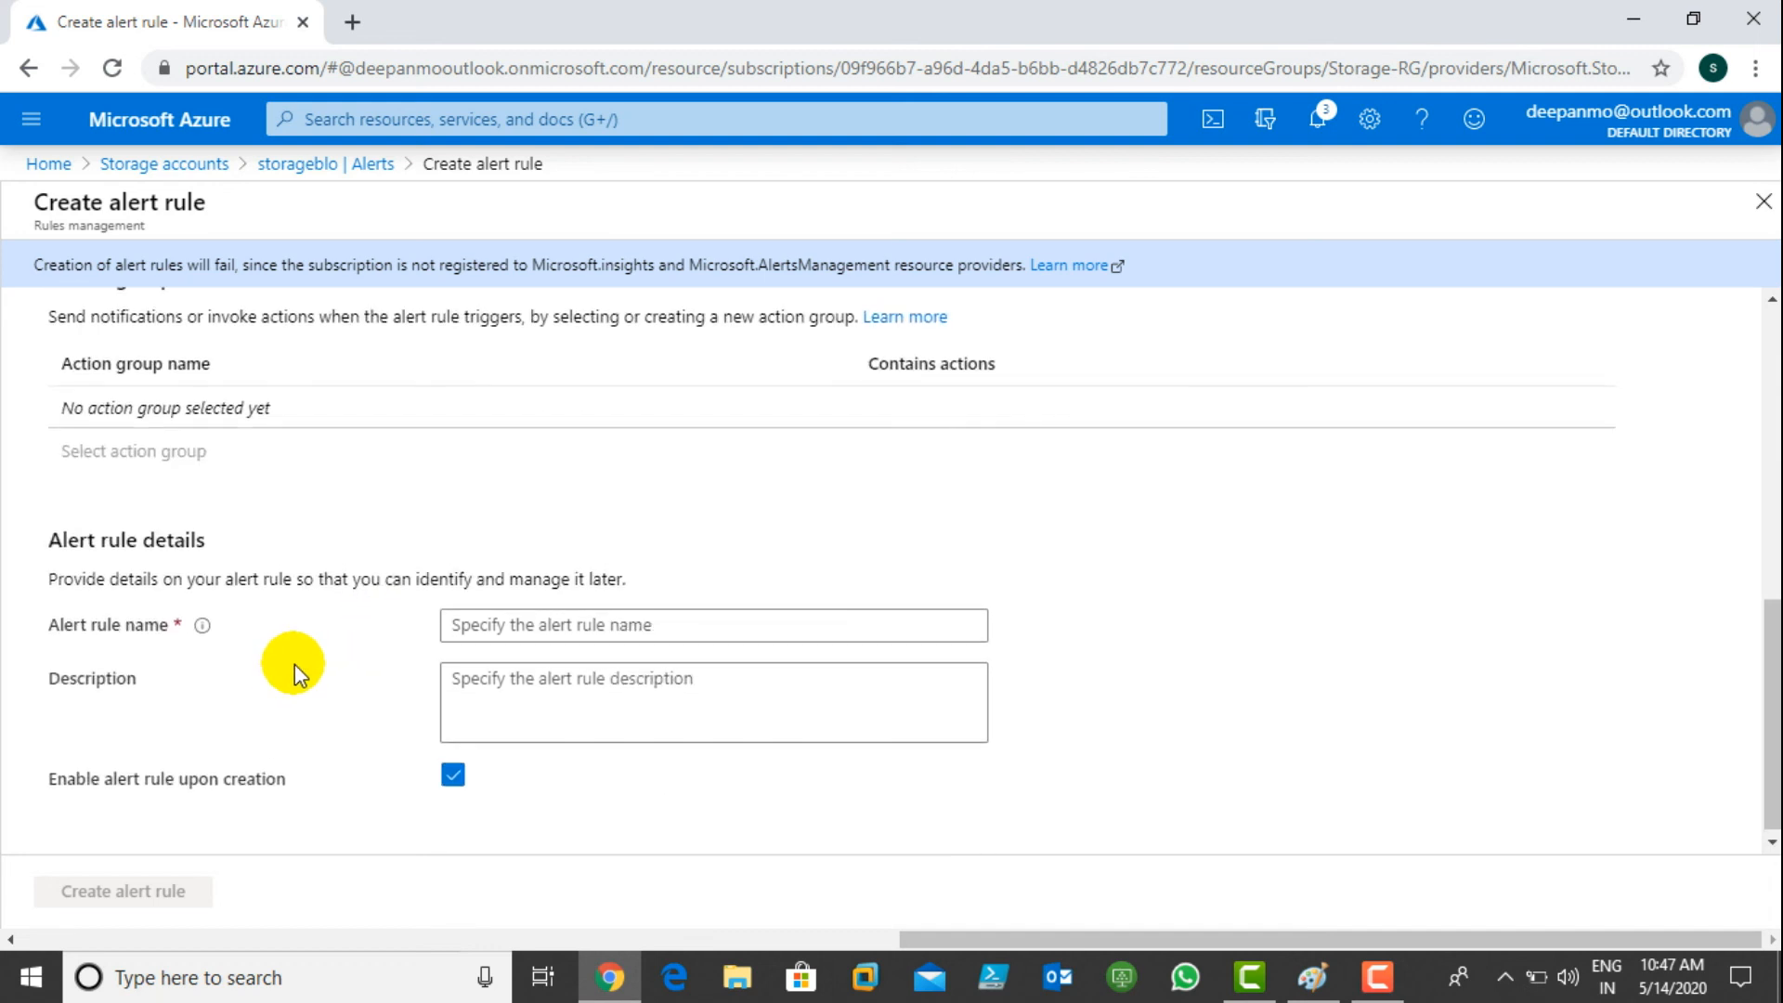
scroll(293, 665, "up", 8)
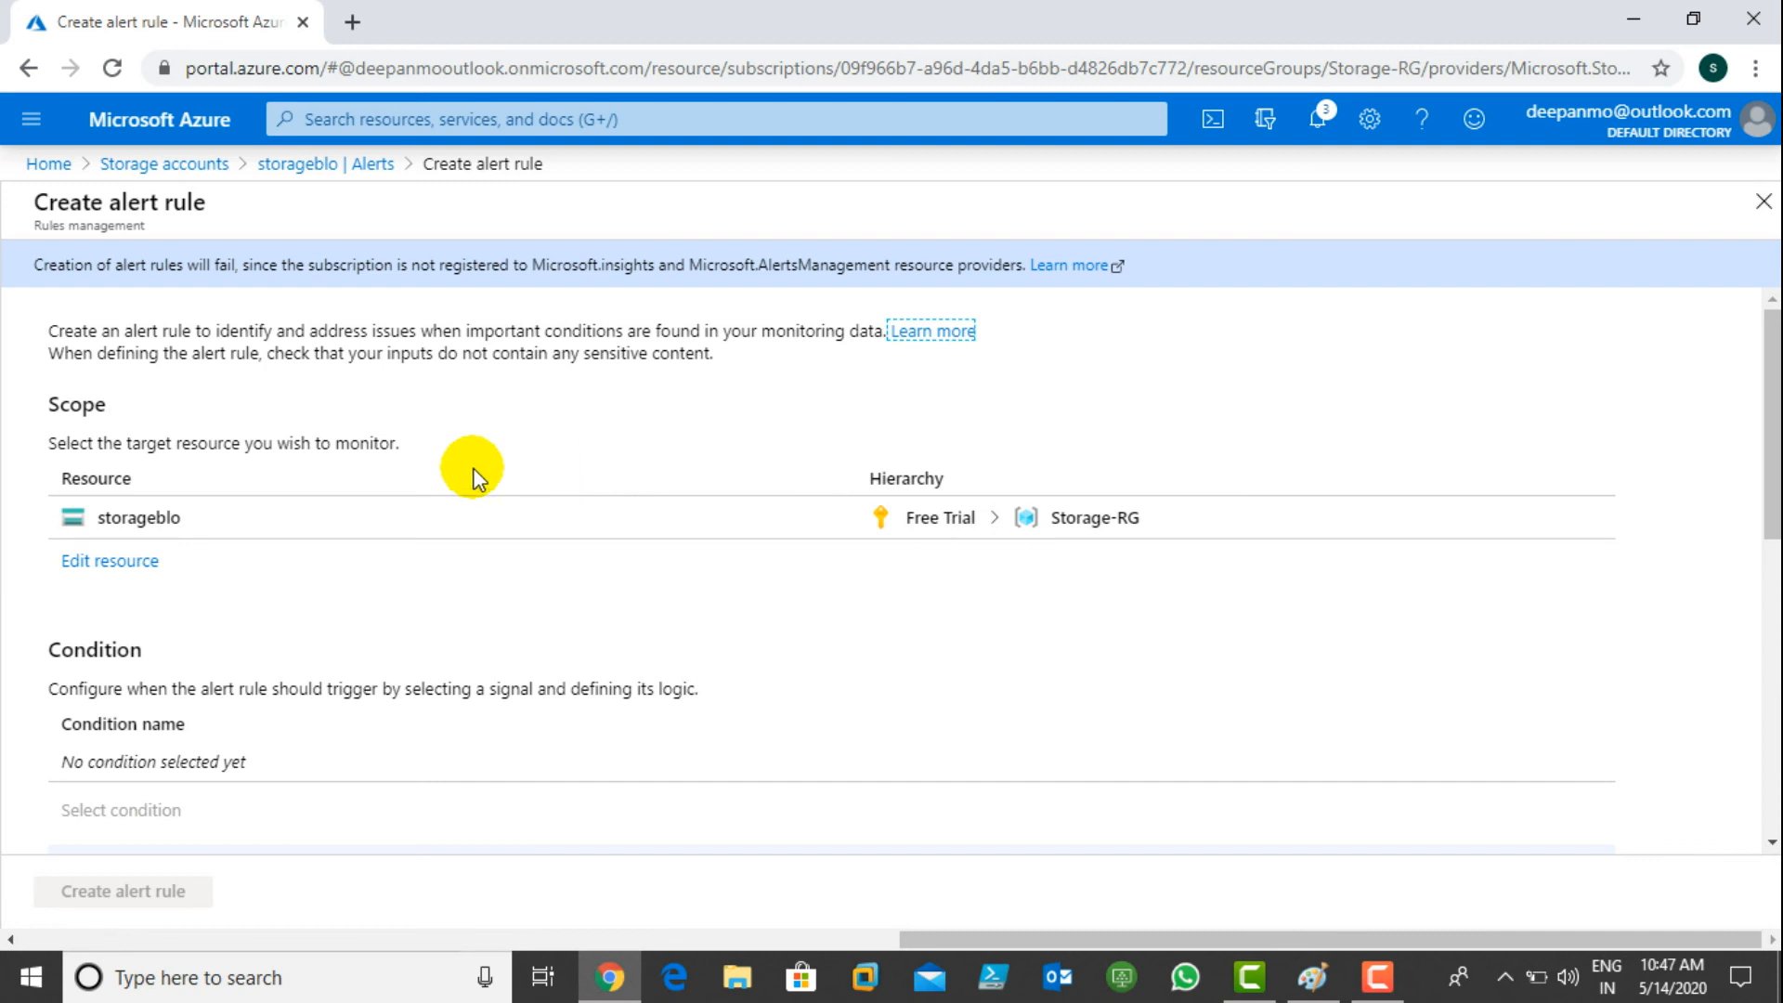
scroll(222, 388, "down", 3)
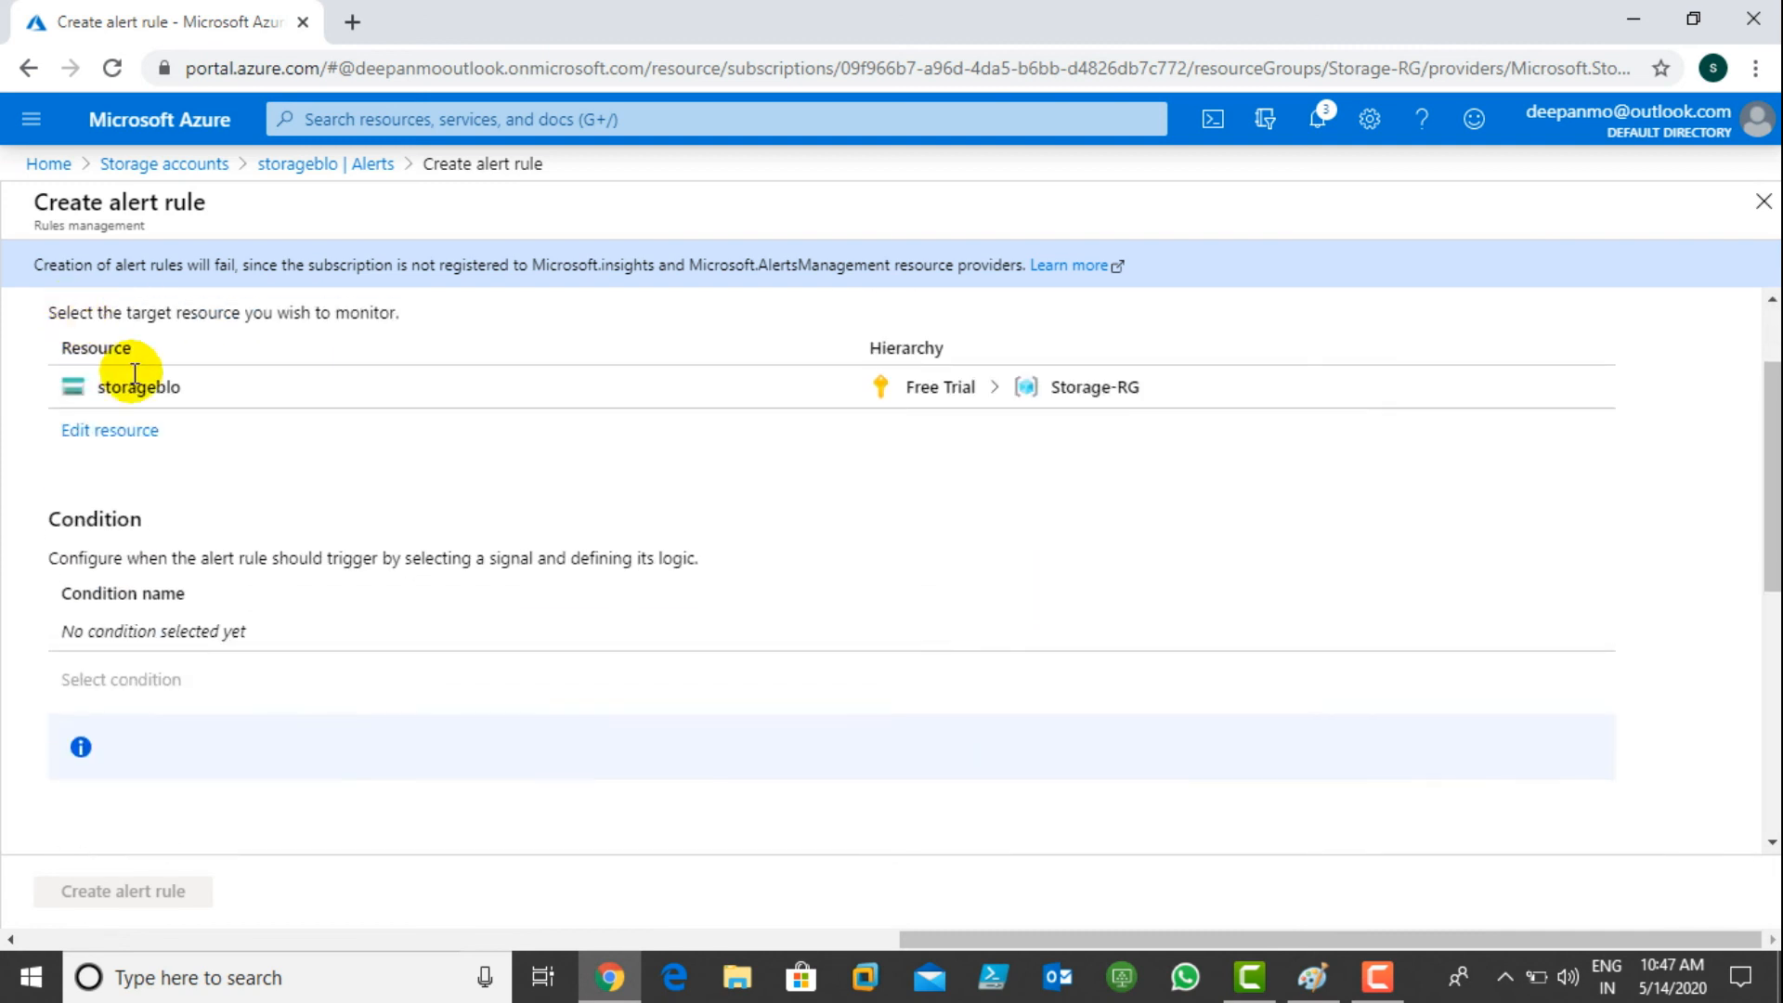
- Confirm storageblo as the alert rule's target resource and examine the remaining condition, action group and rule detail settings
left_click(109, 429)
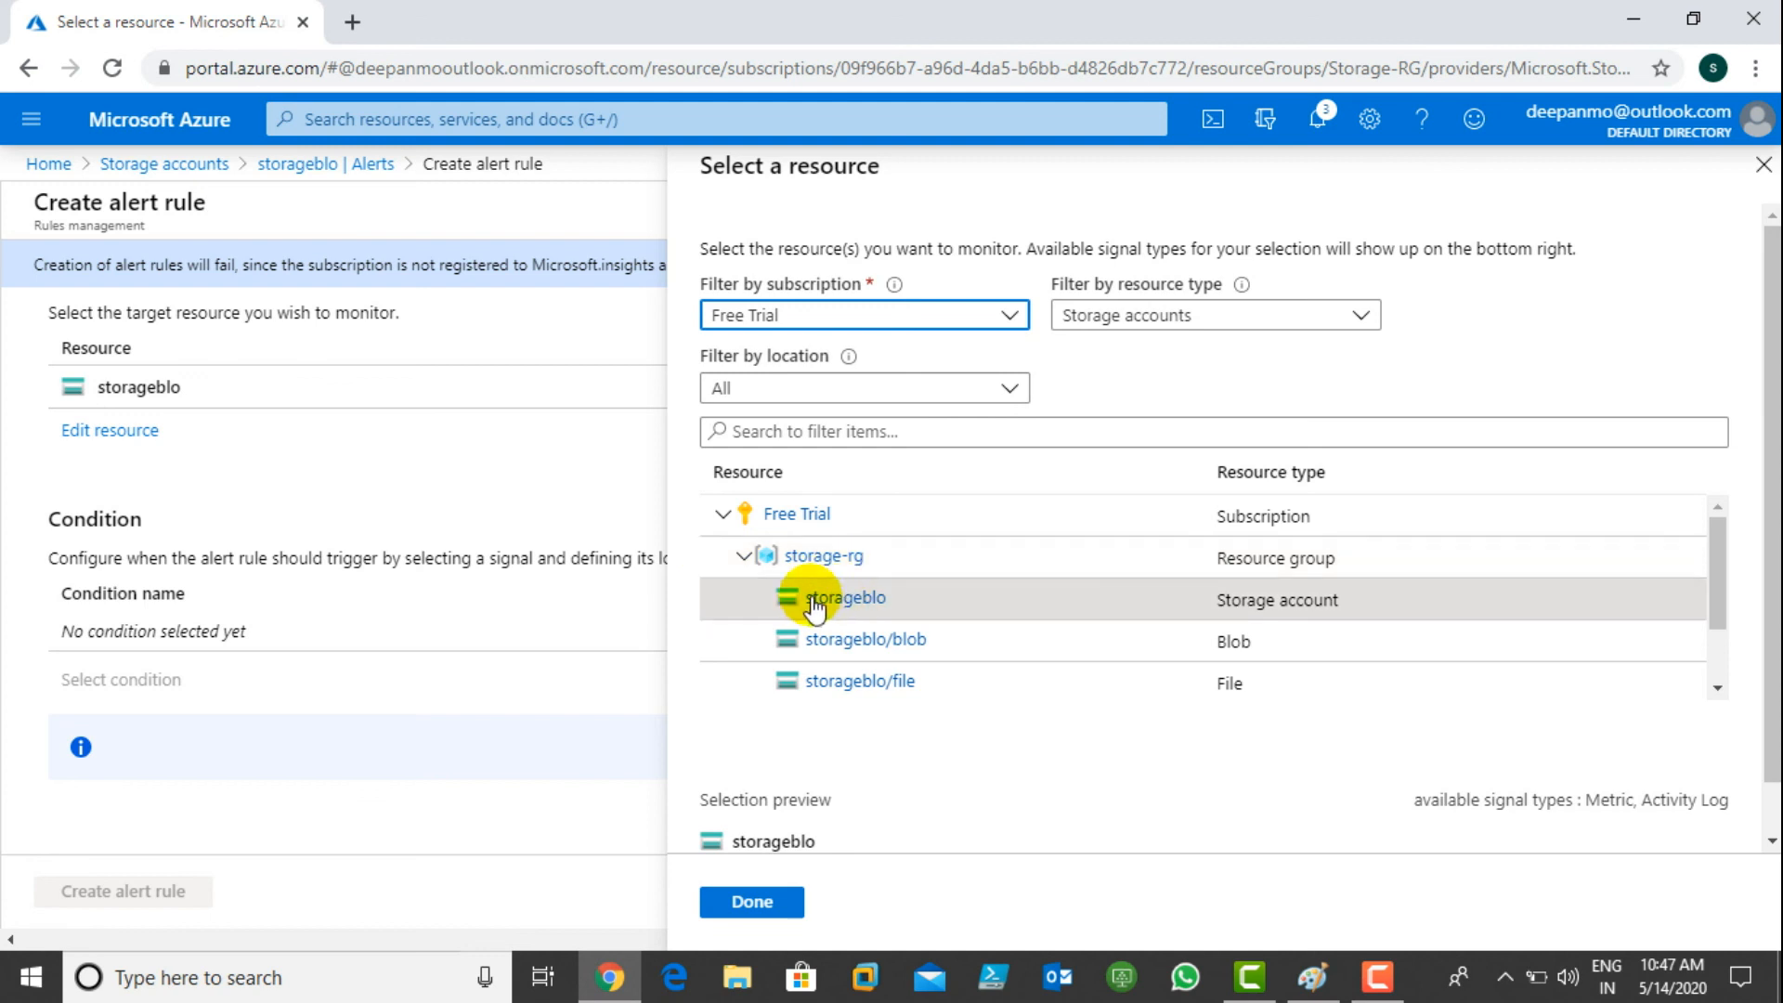
left_click(752, 905)
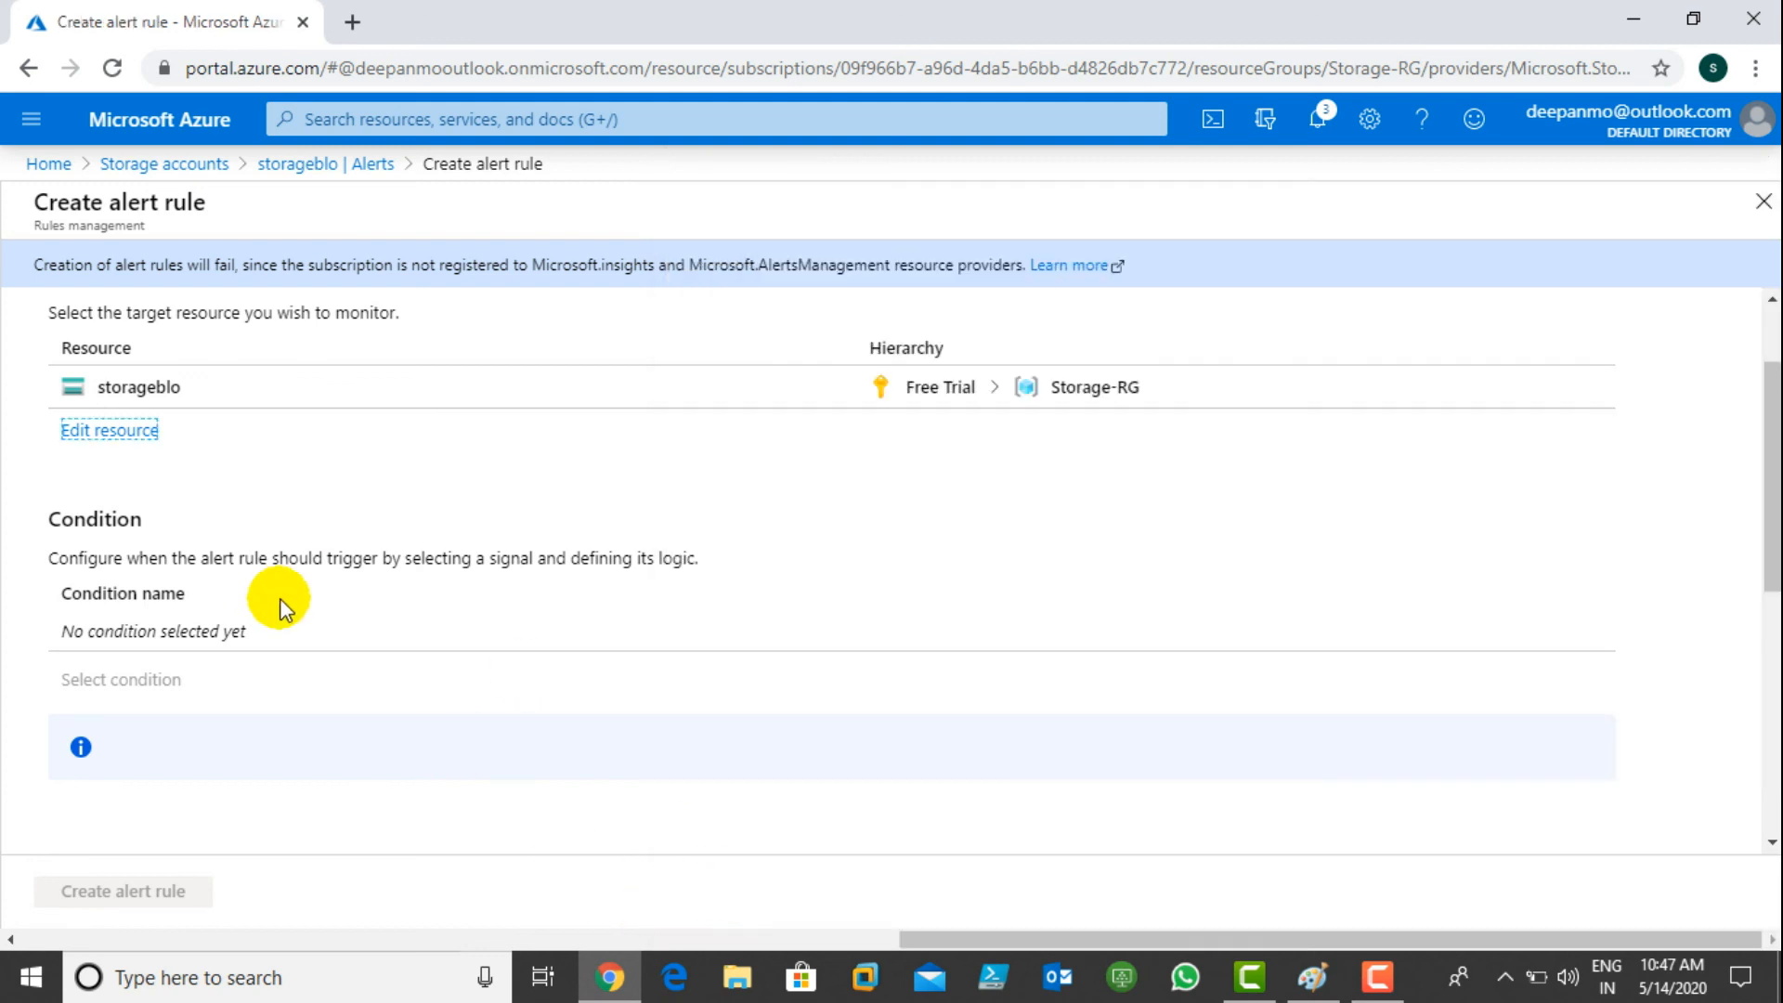
scroll(362, 494, "down", 3)
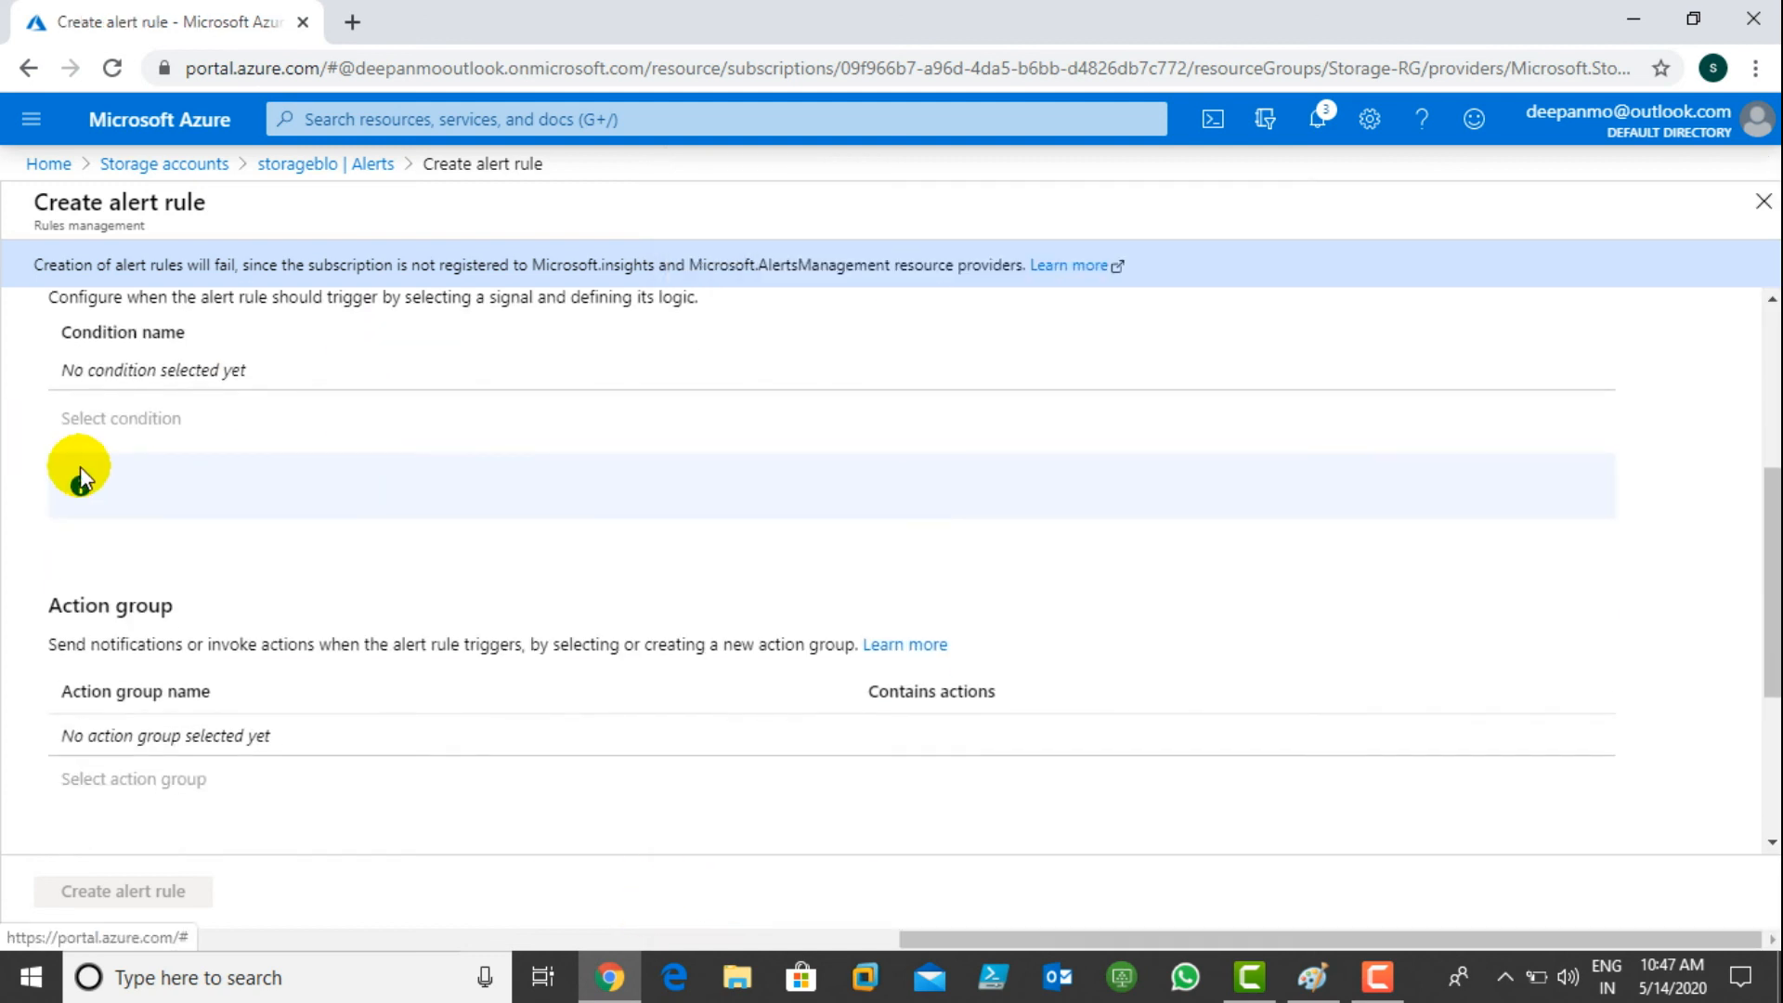
scroll(193, 374, "up", 3)
left_click(82, 752)
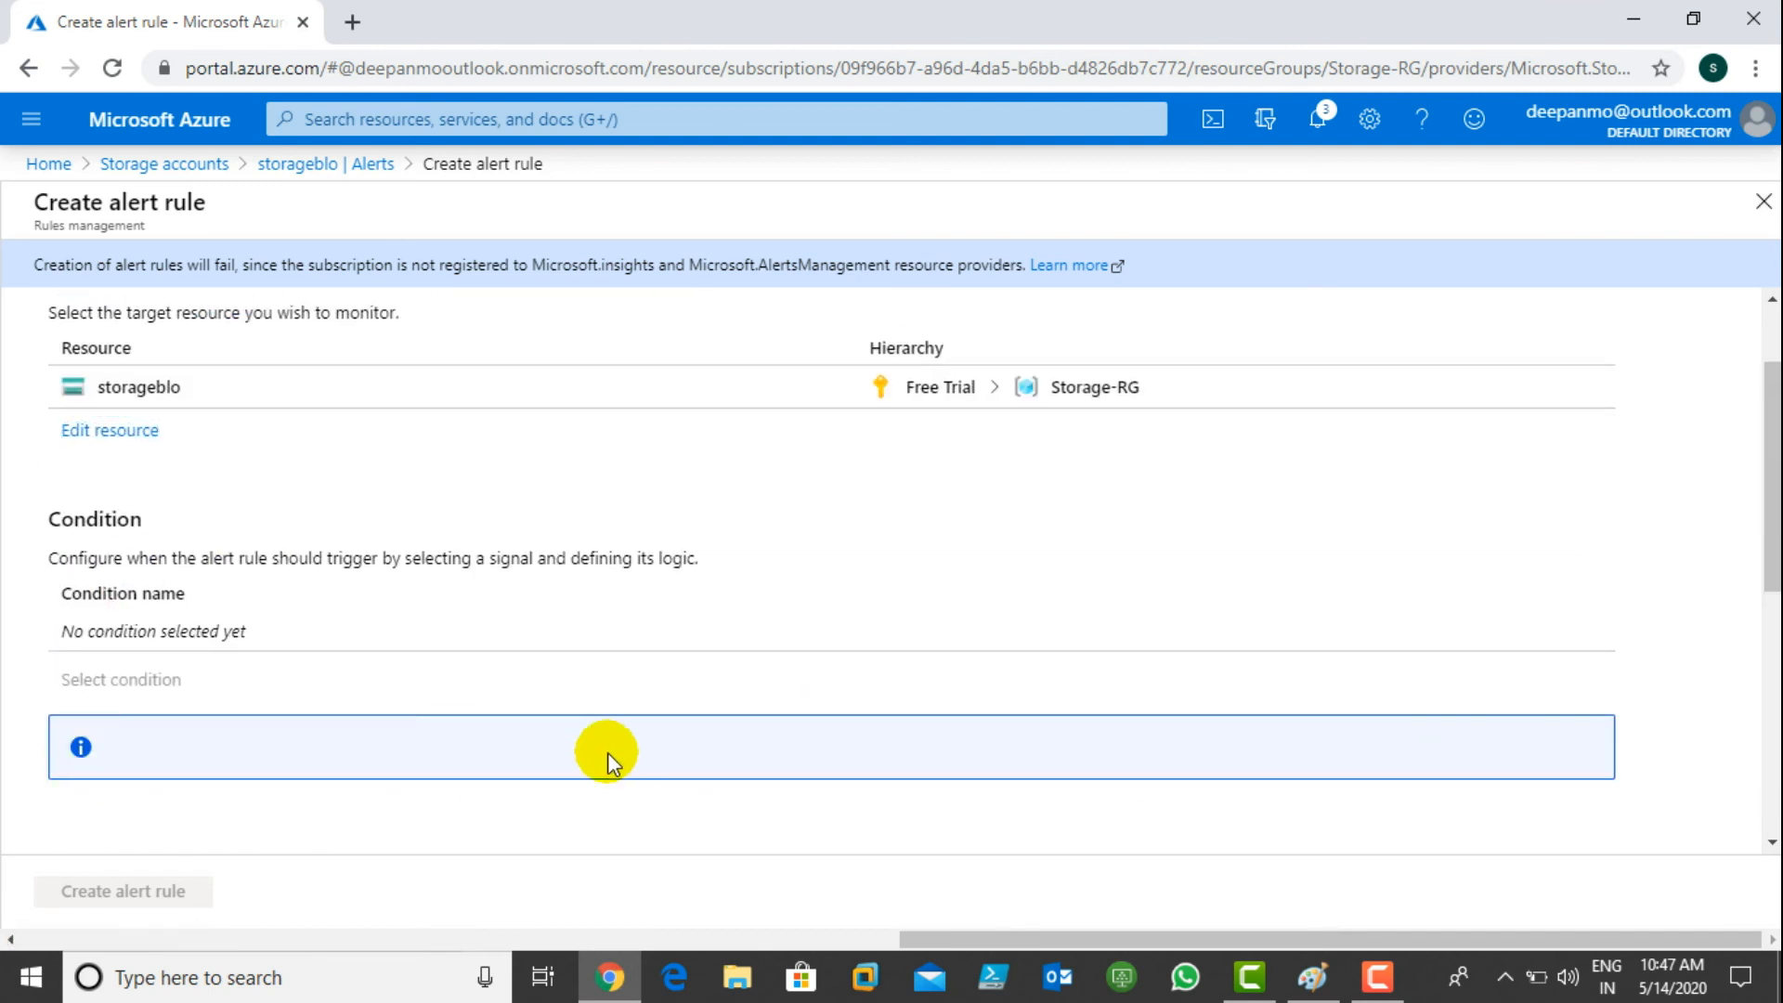
scroll(512, 591, "down", 4)
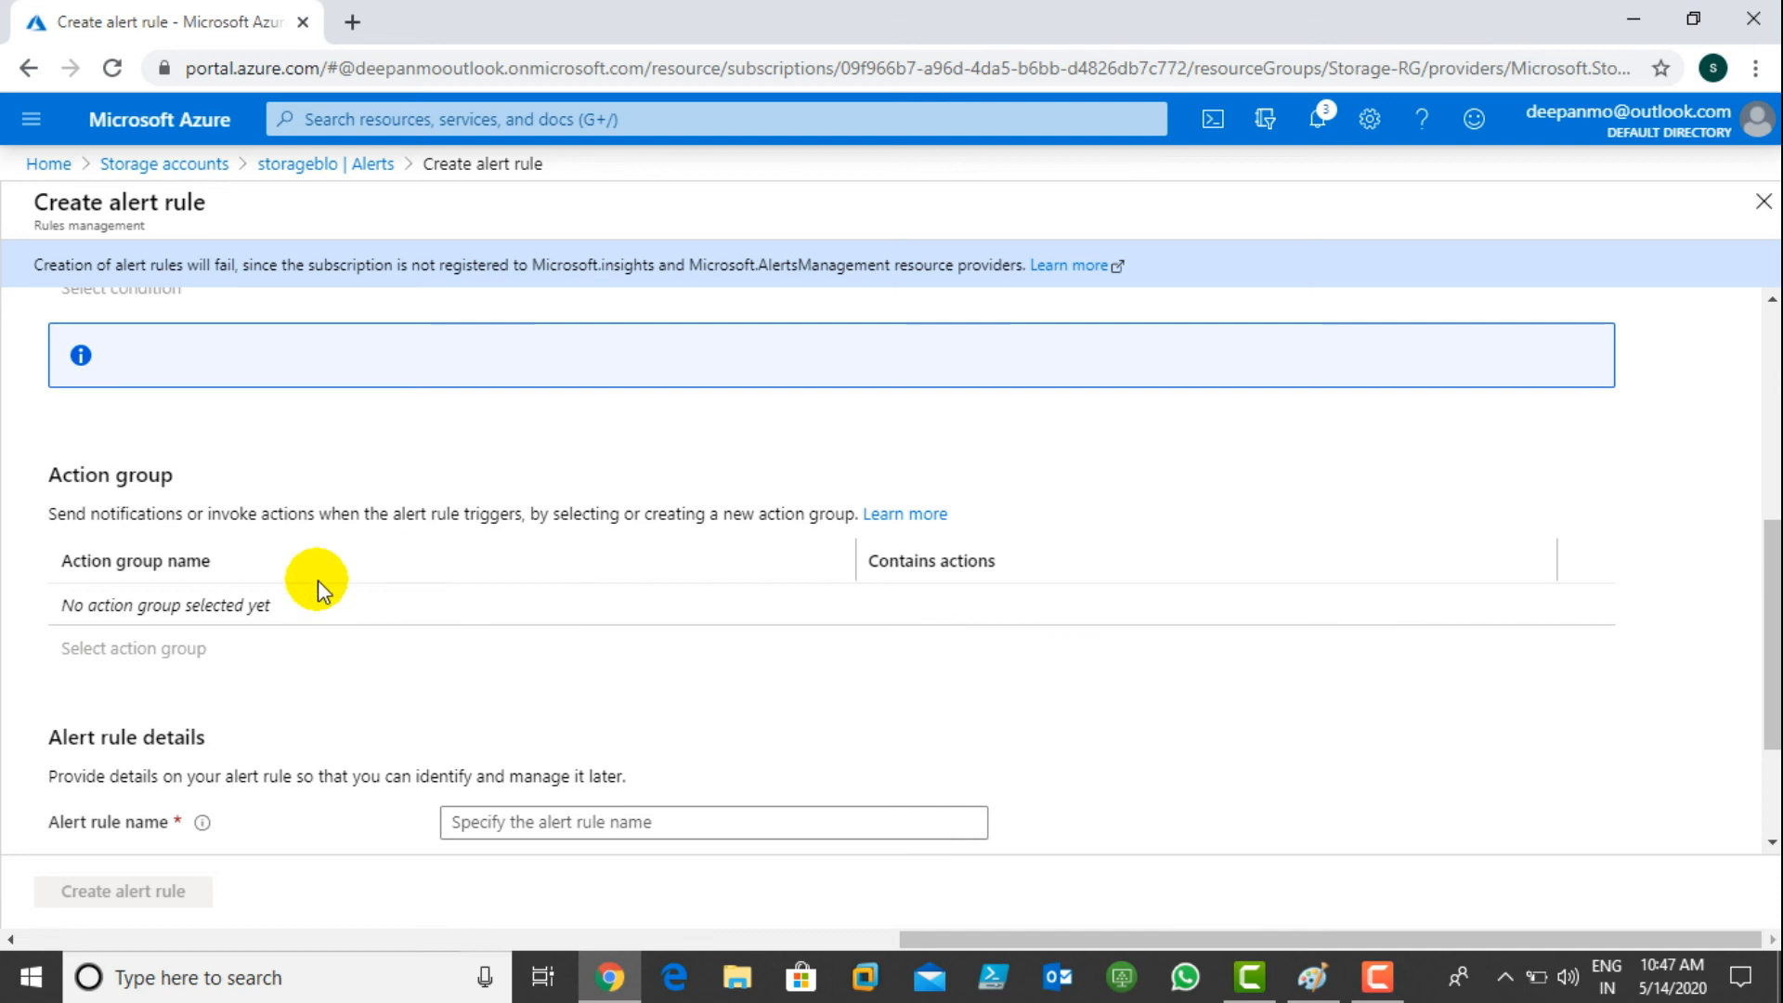
scroll(314, 665, "down", 2)
scroll(315, 665, "up", 6)
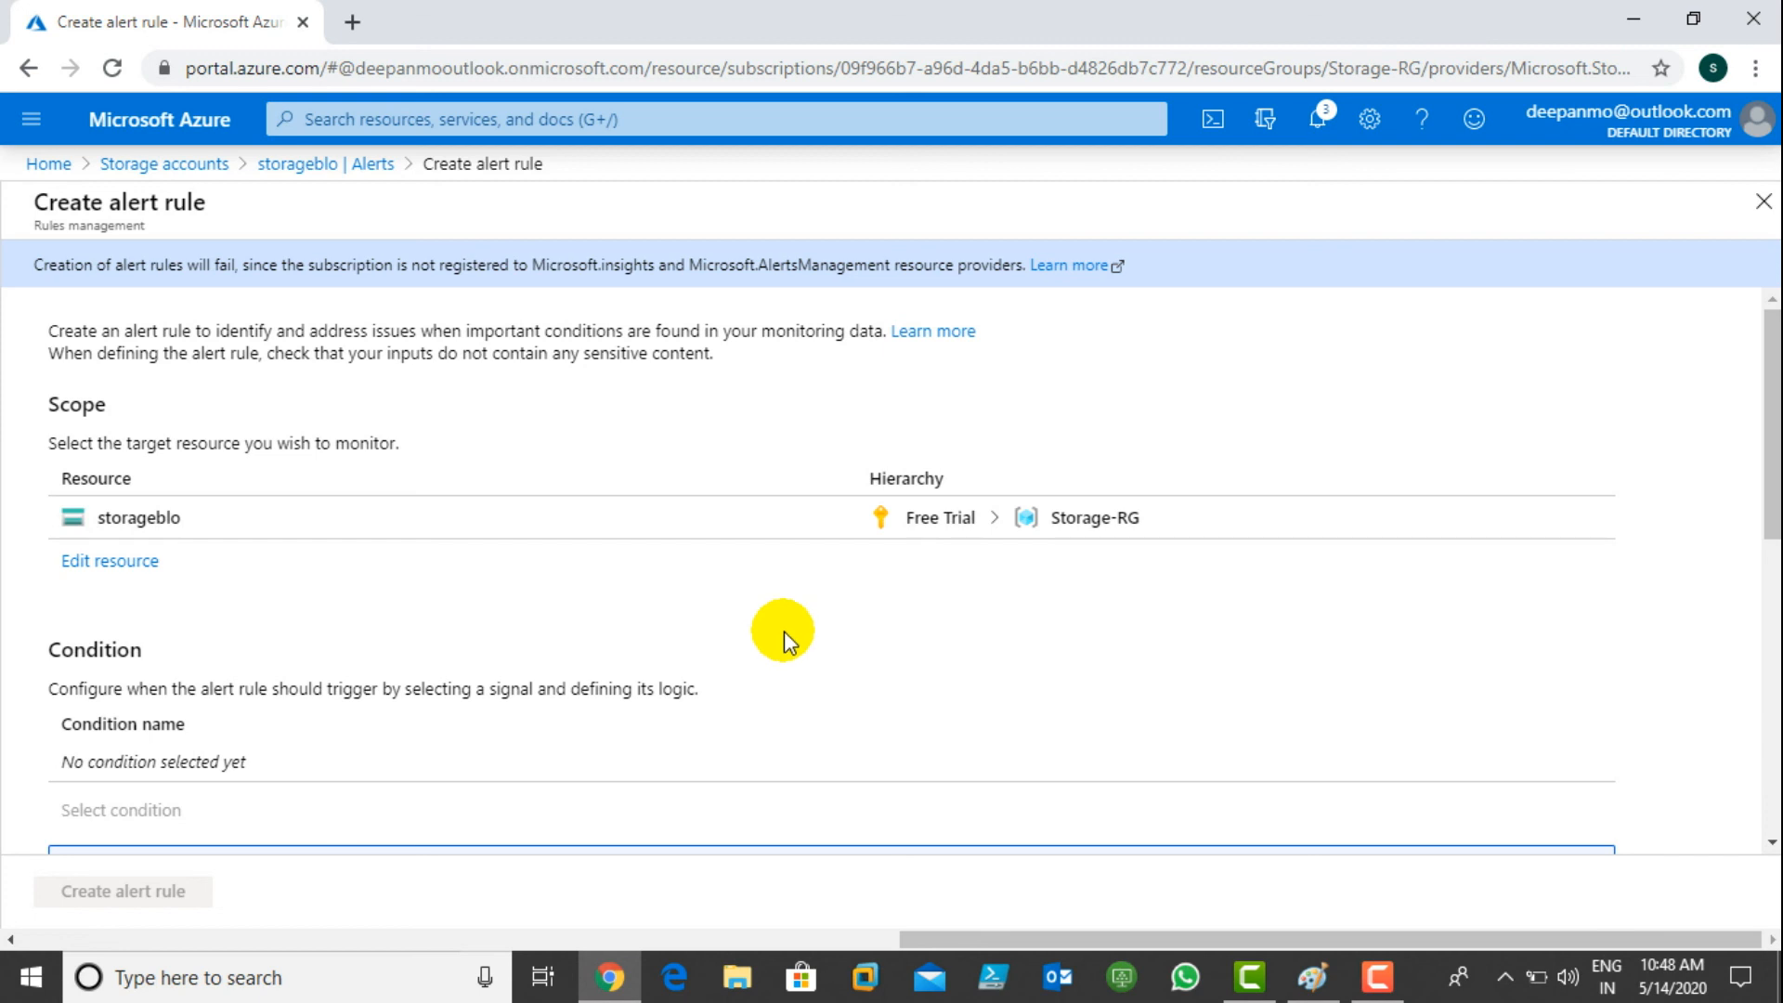
- Leave the unsaved alert rule and reopen the storageblo account from the list of storage accounts
left_click(164, 164)
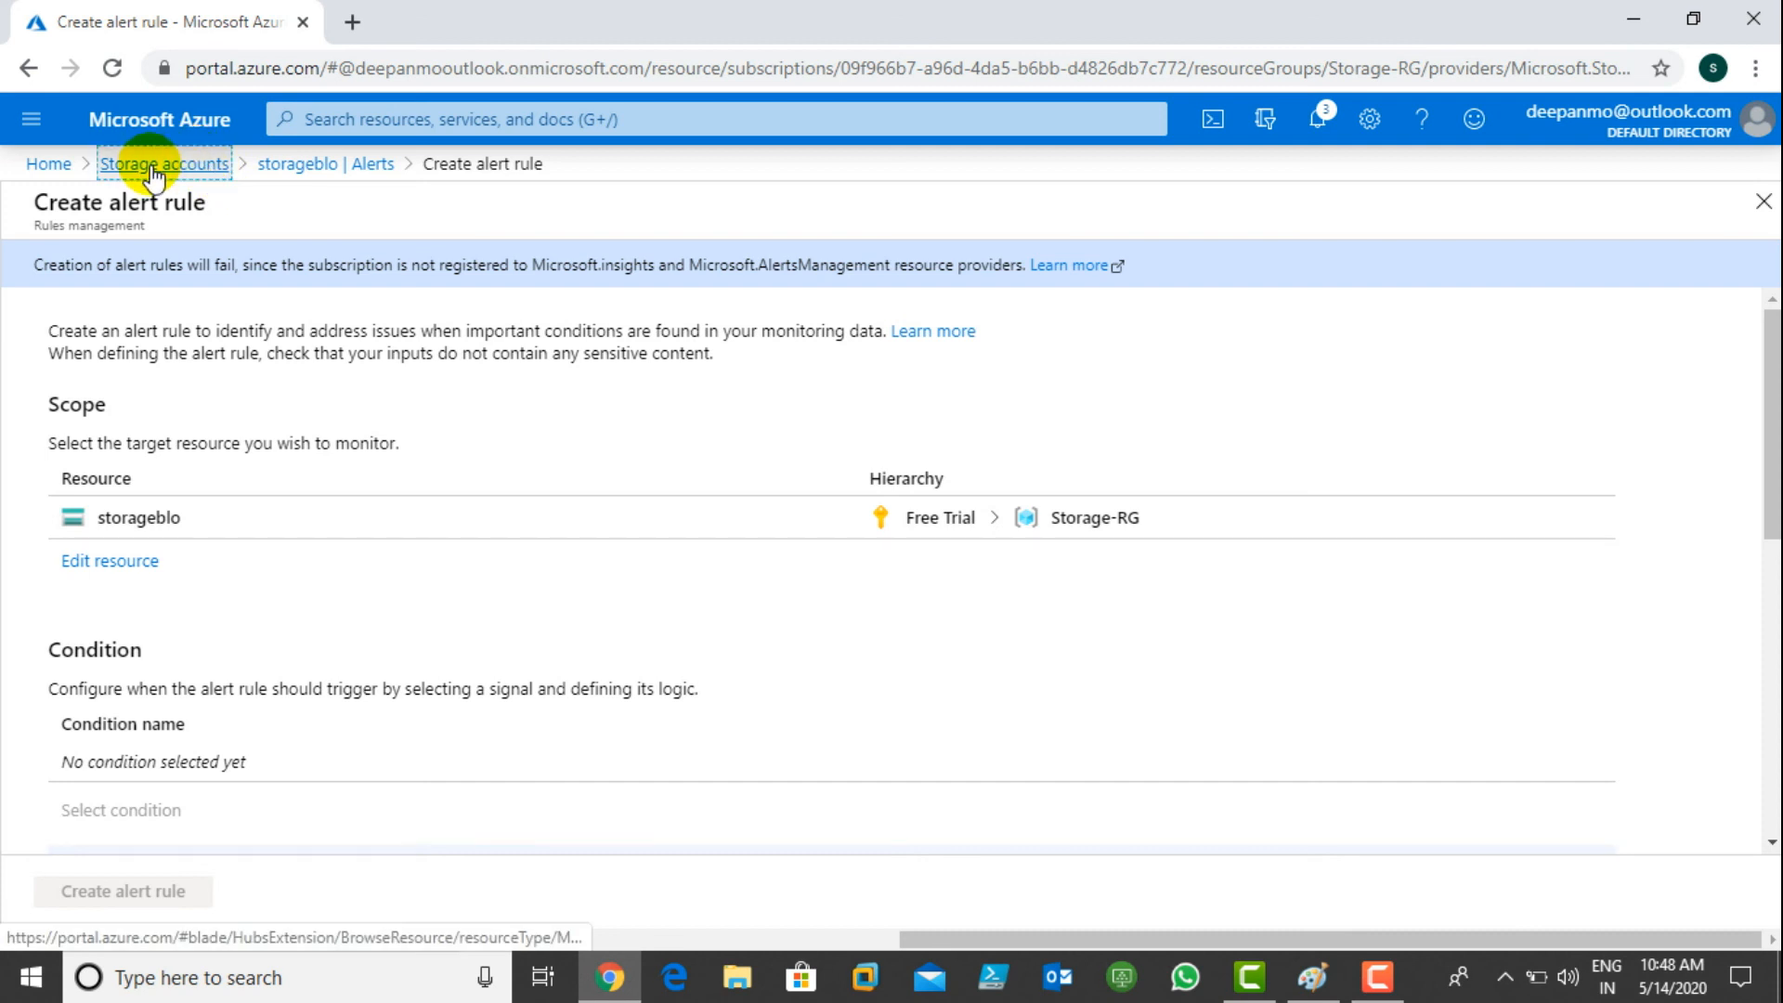
left_click(1022, 212)
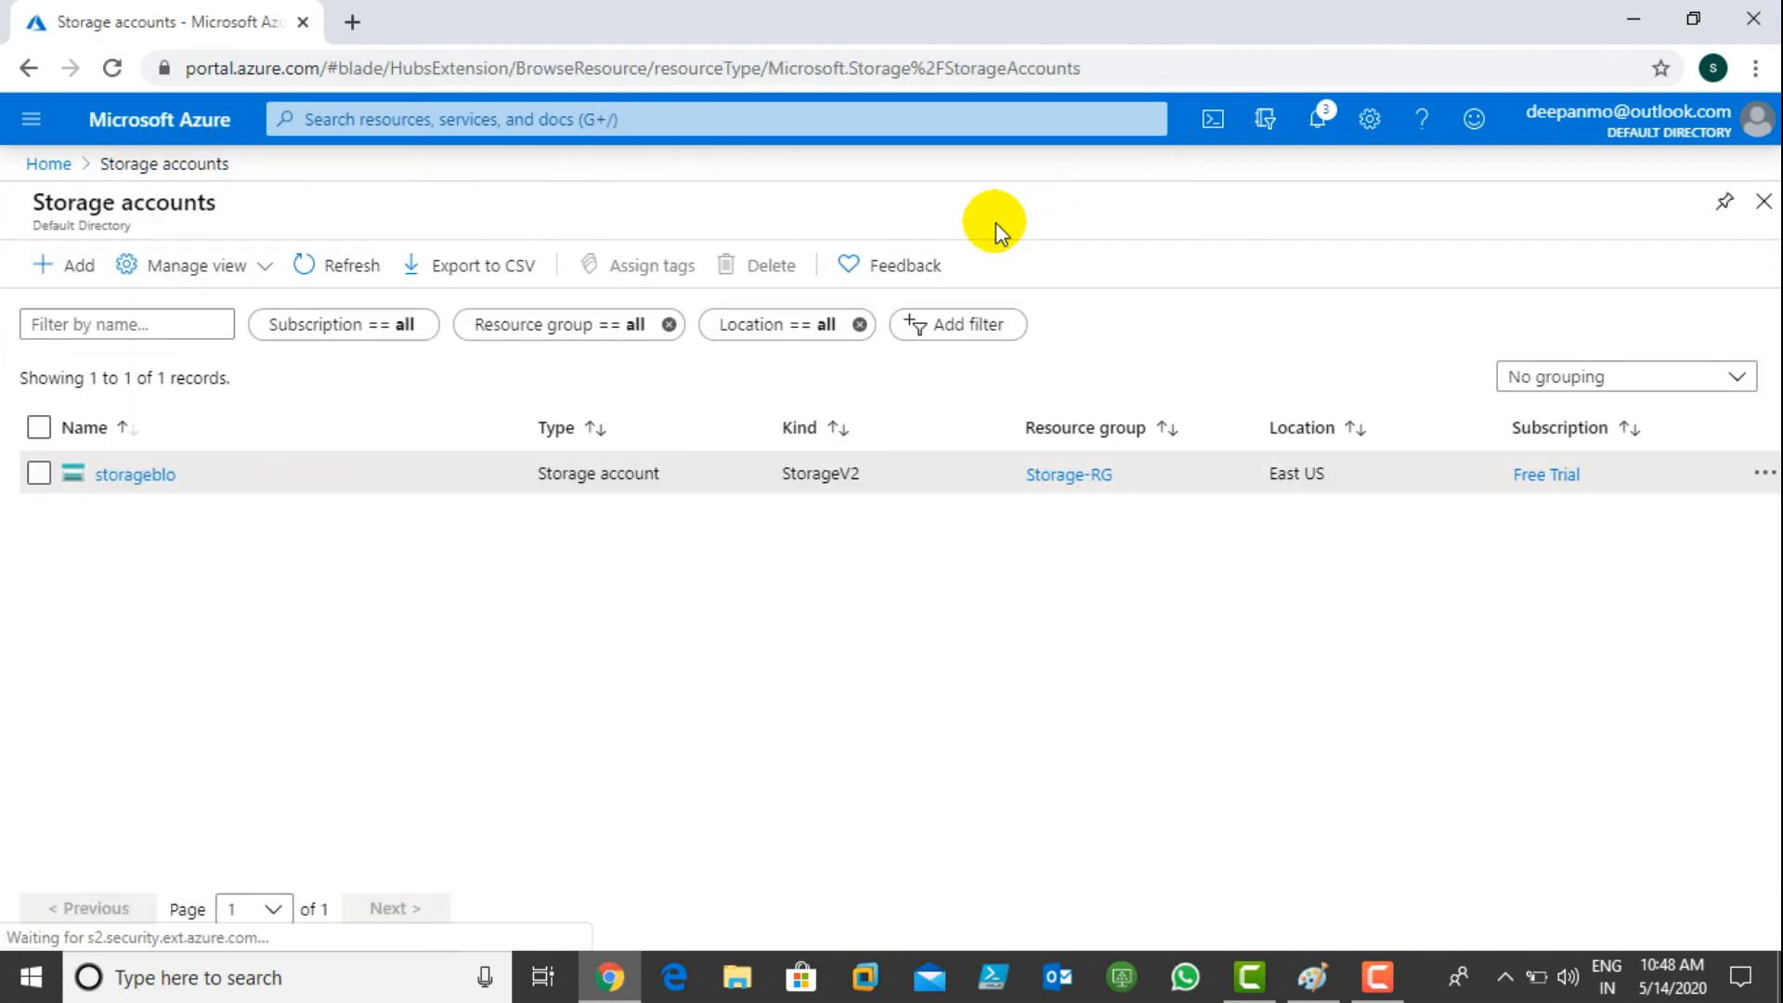
left_click(156, 477)
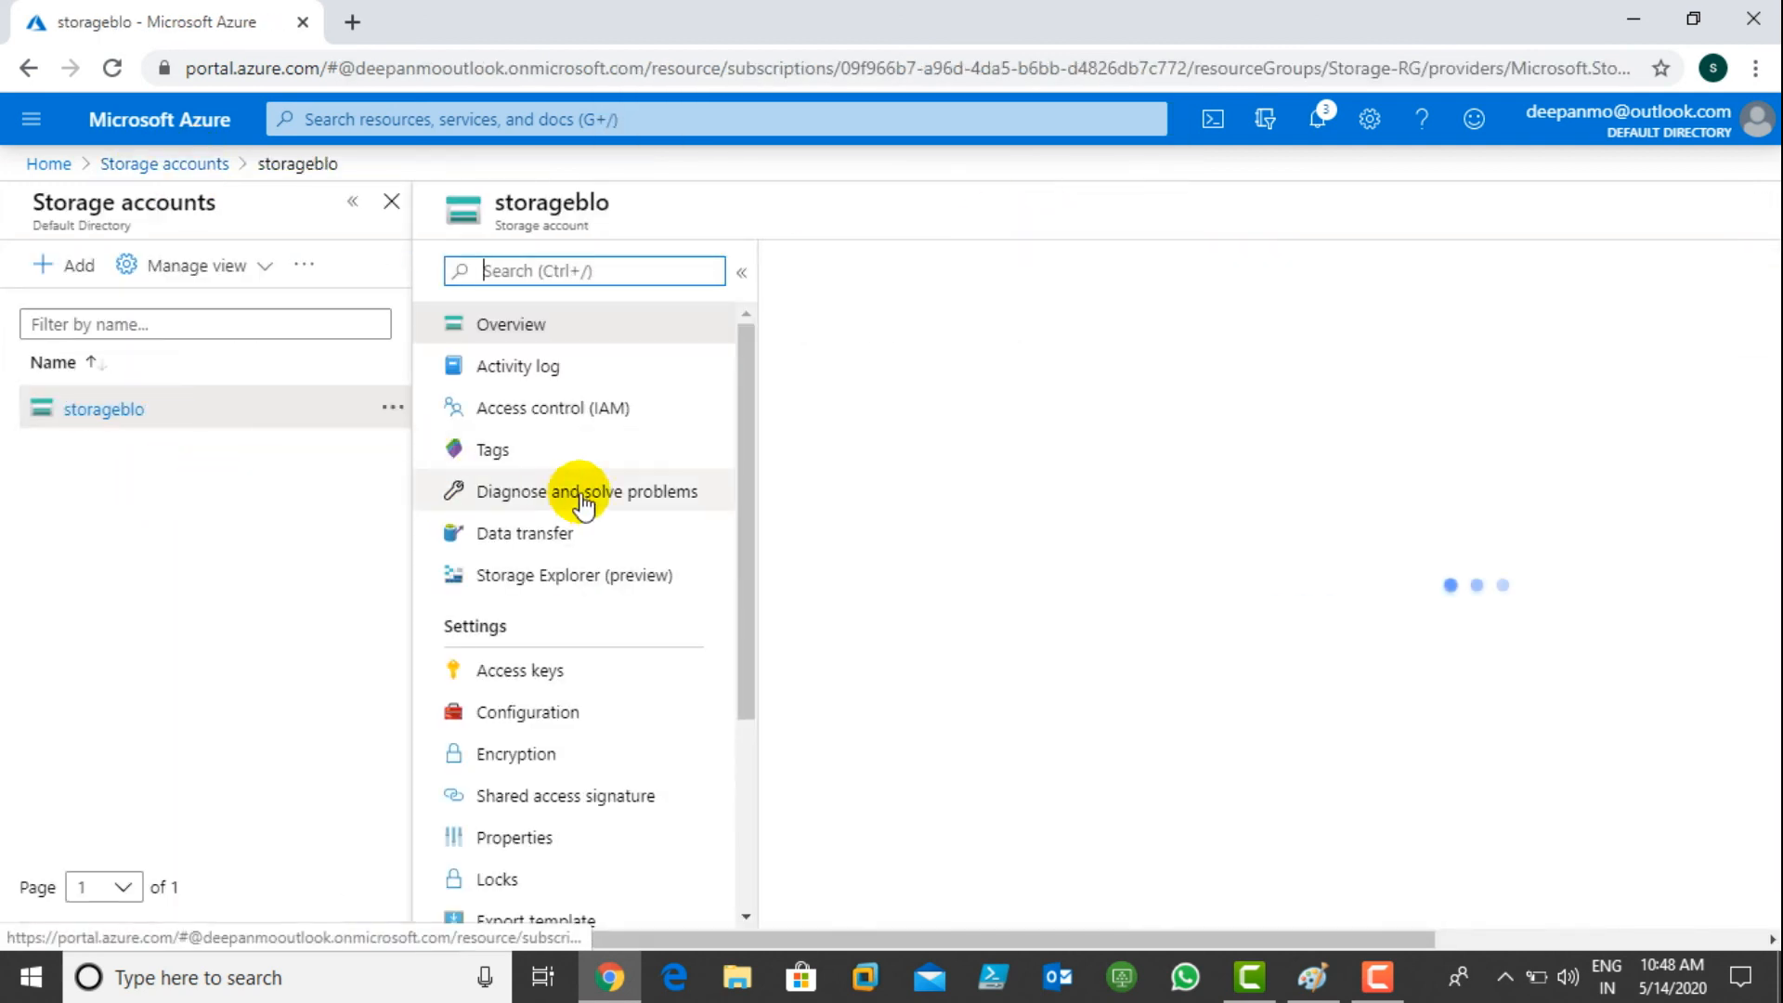
left_click(356, 201)
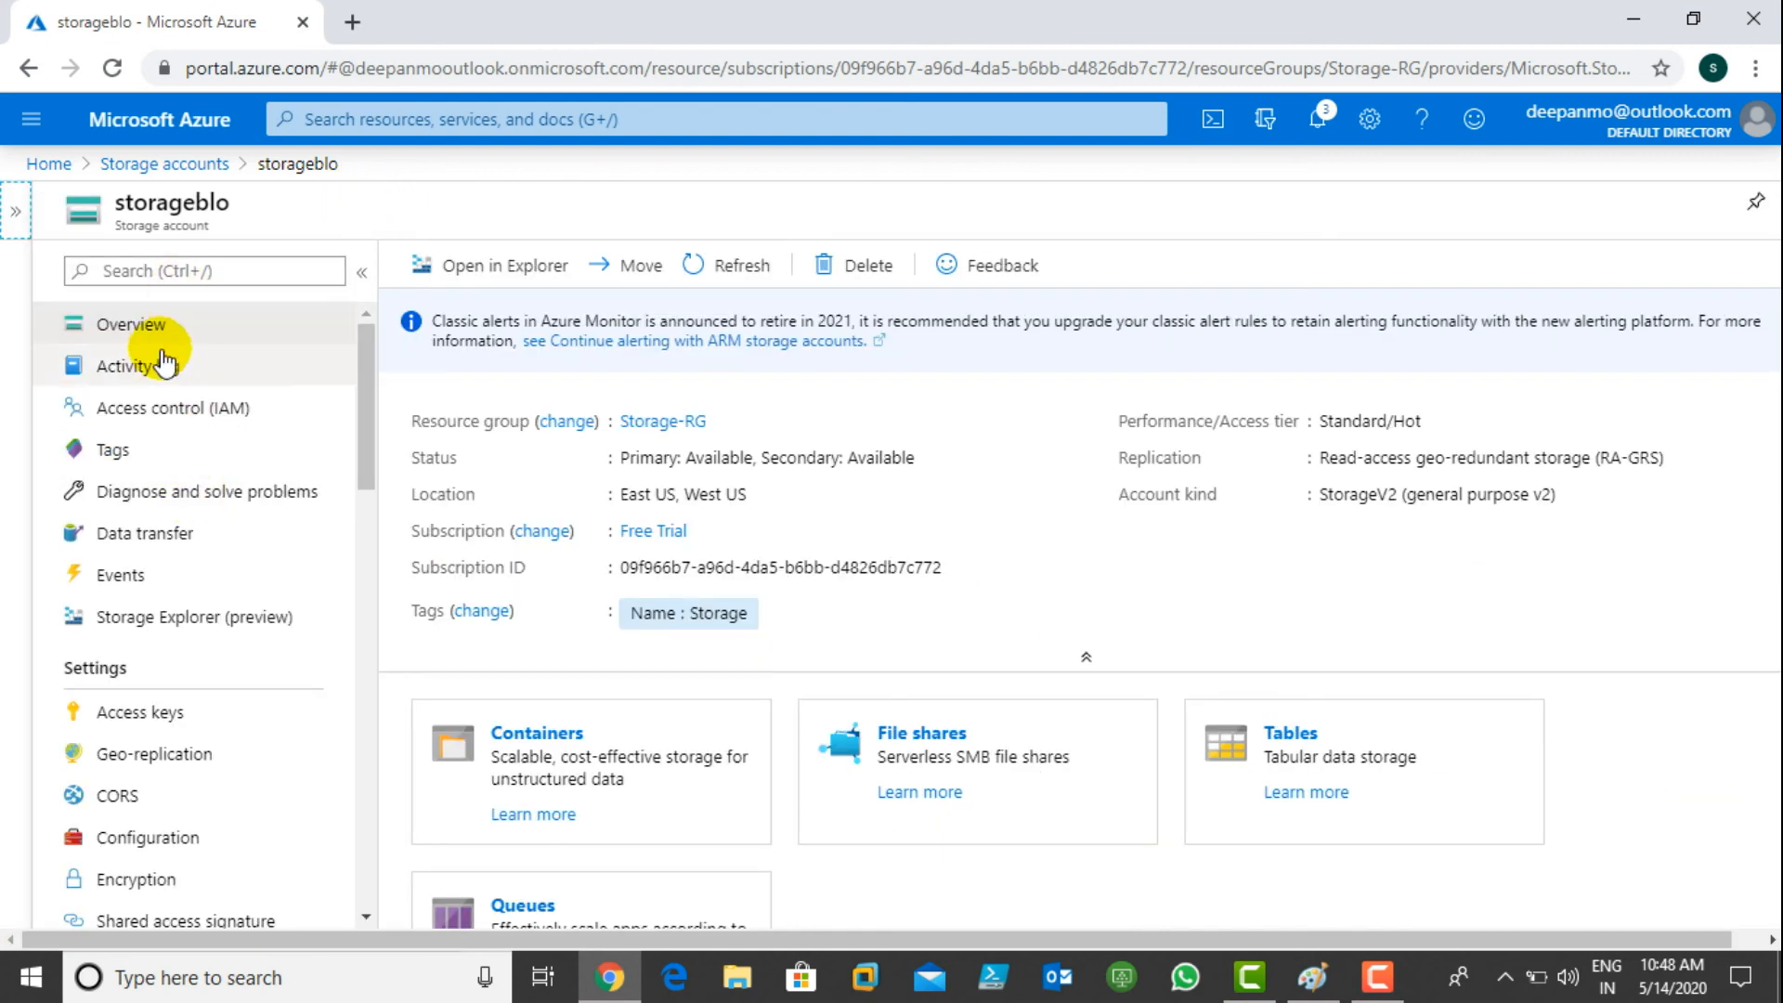
- Review the account's access keys, encryption, shared access signature, firewalls and virtual networks, advanced security and alerts pages in turn
scroll(116, 491, "down", 4)
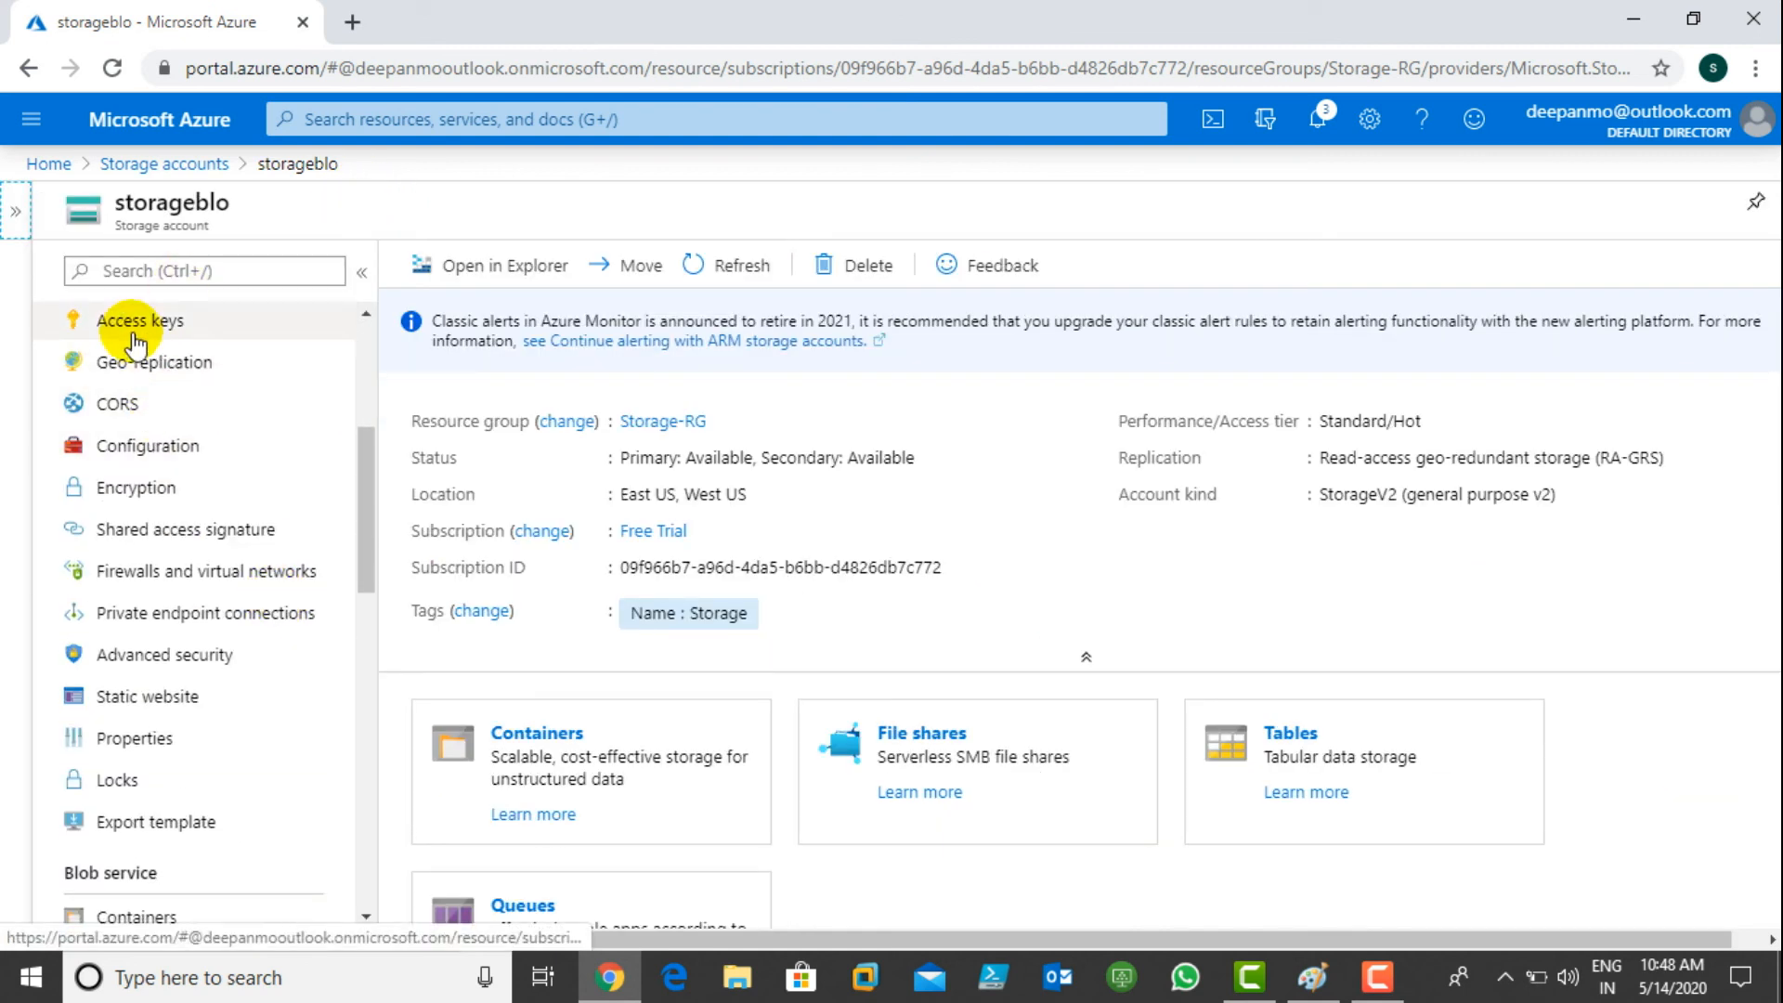
left_click(234, 342)
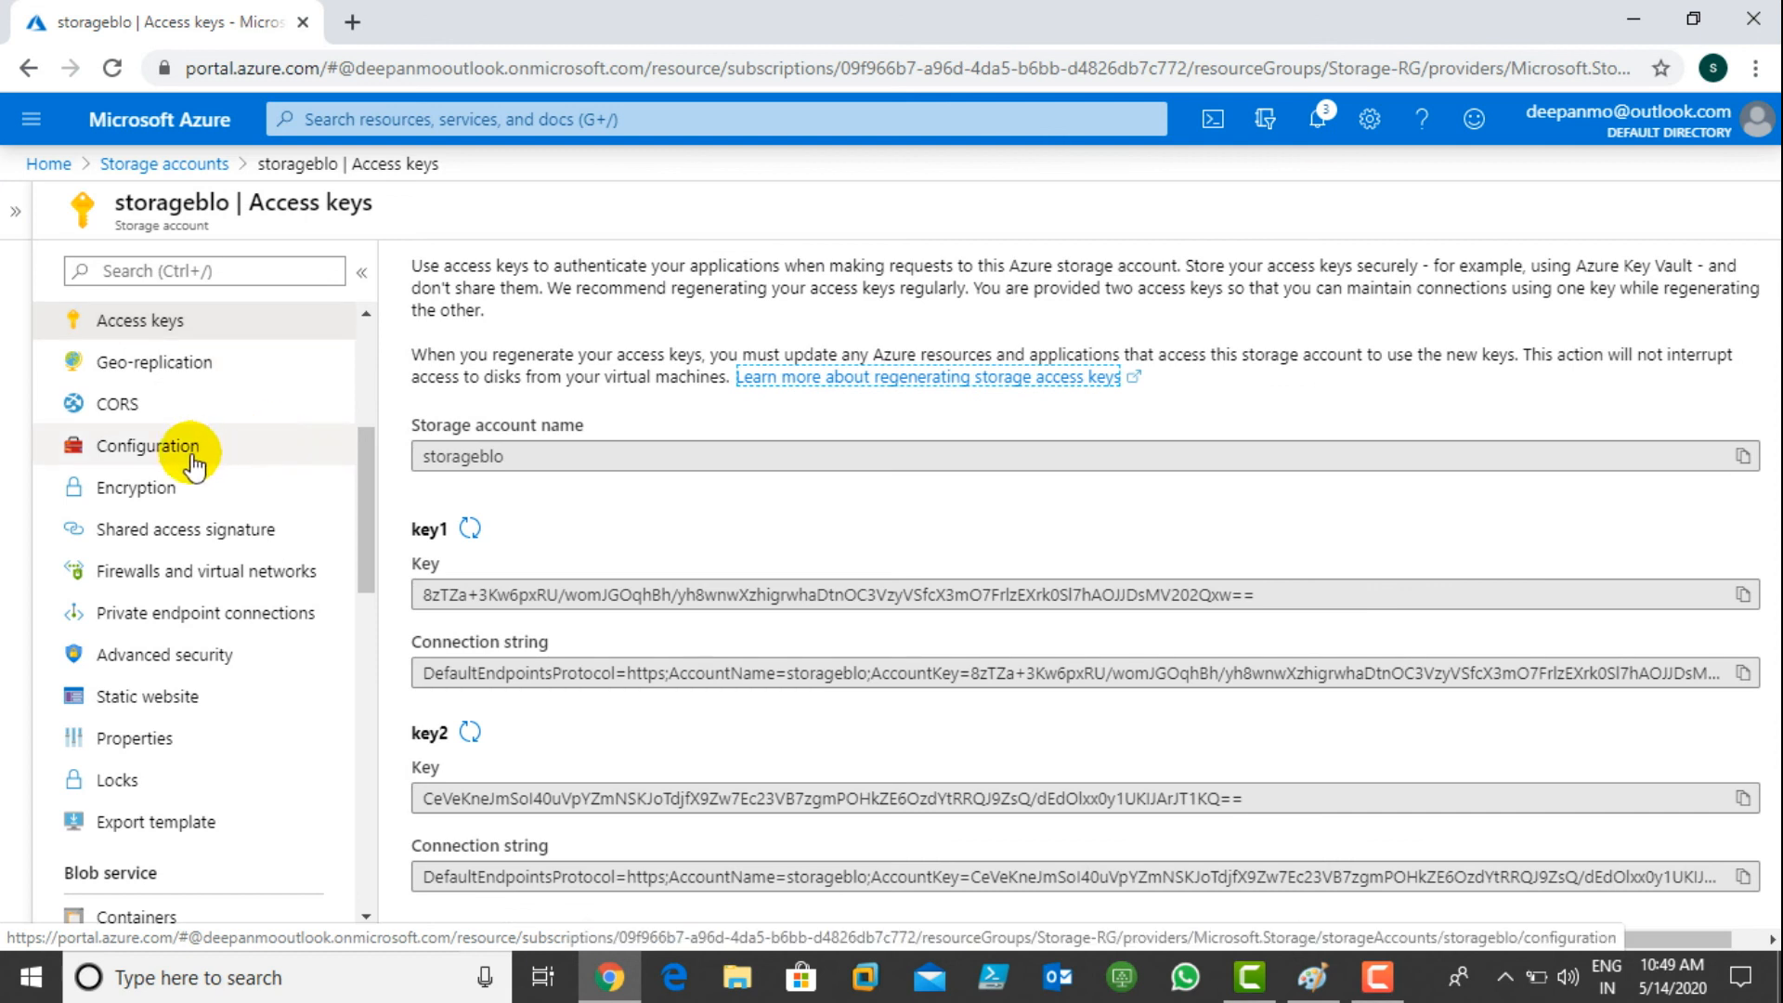
left_click(159, 490)
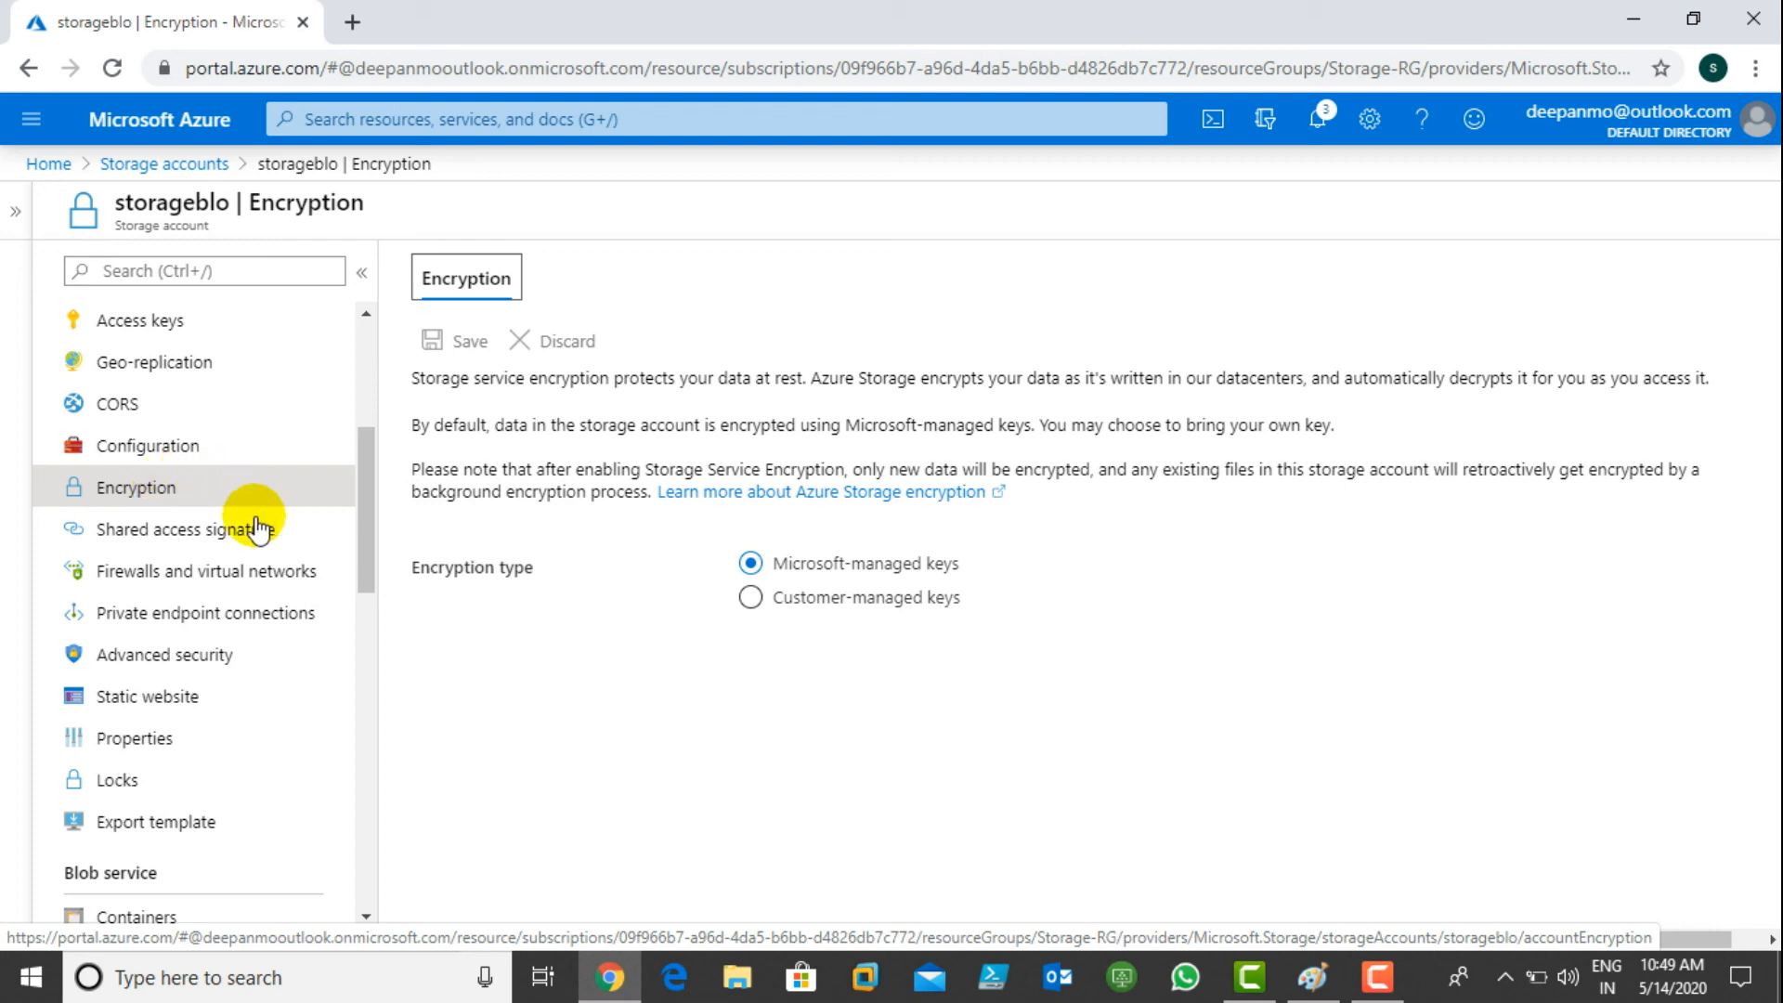
left_click(196, 541)
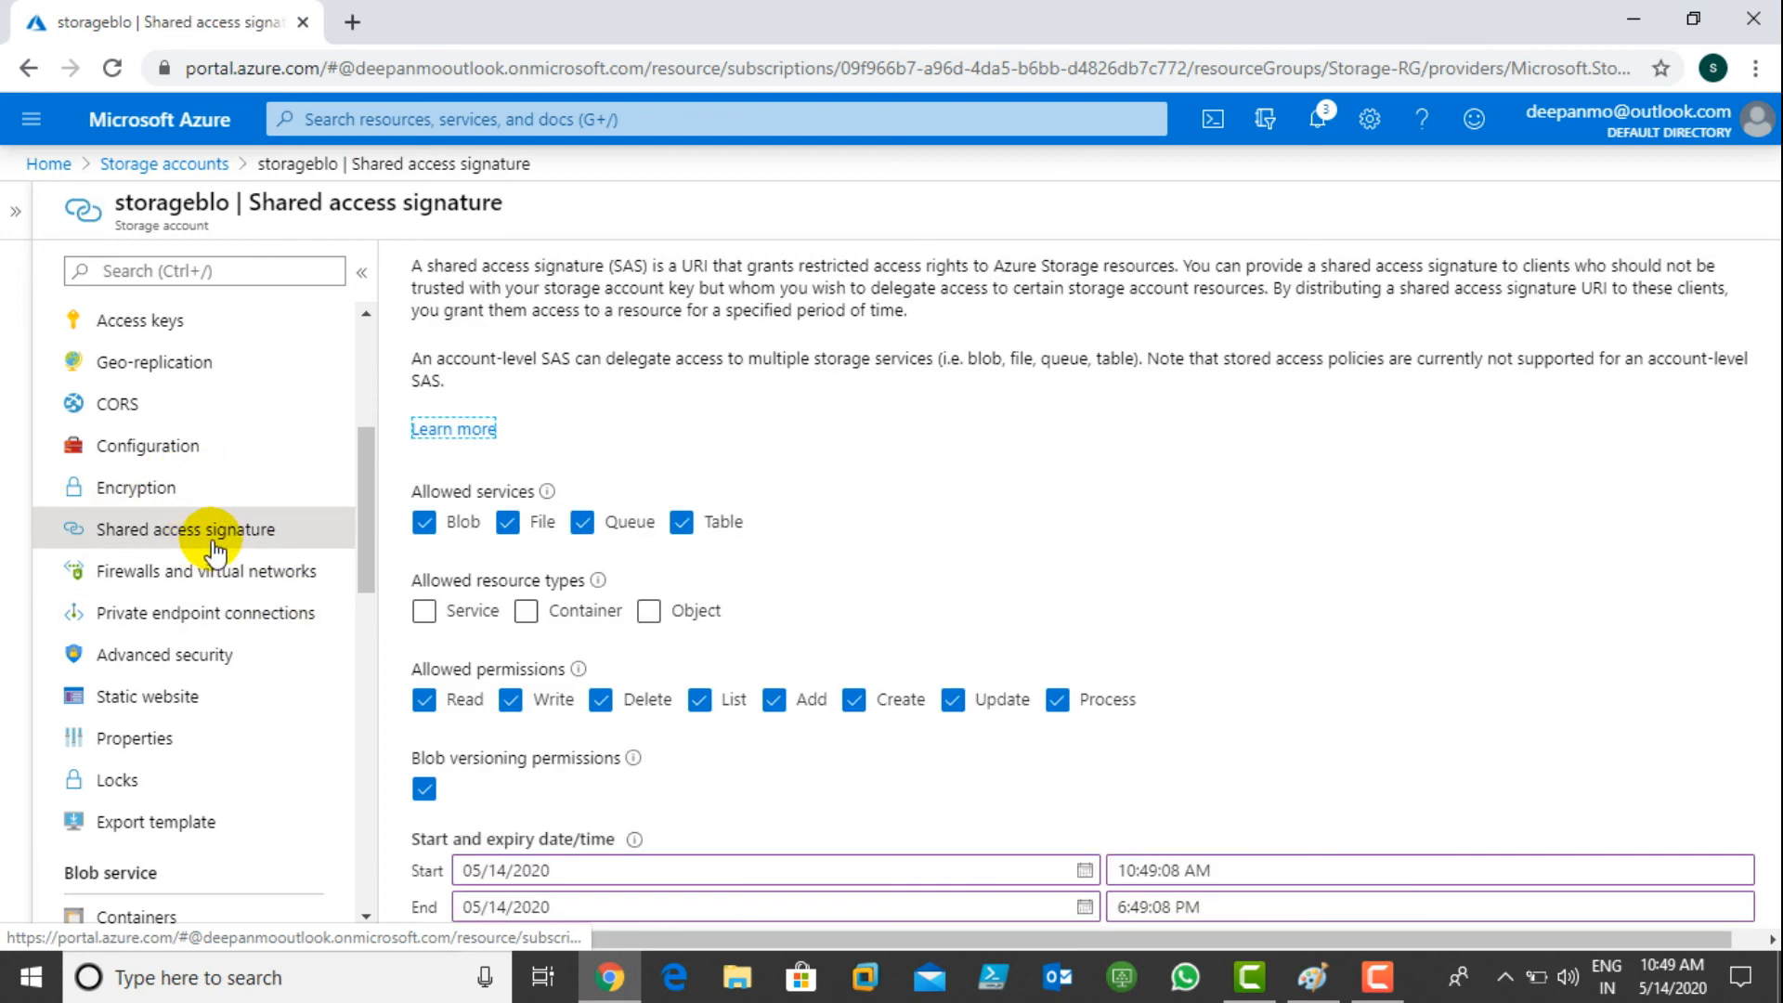
left_click(224, 576)
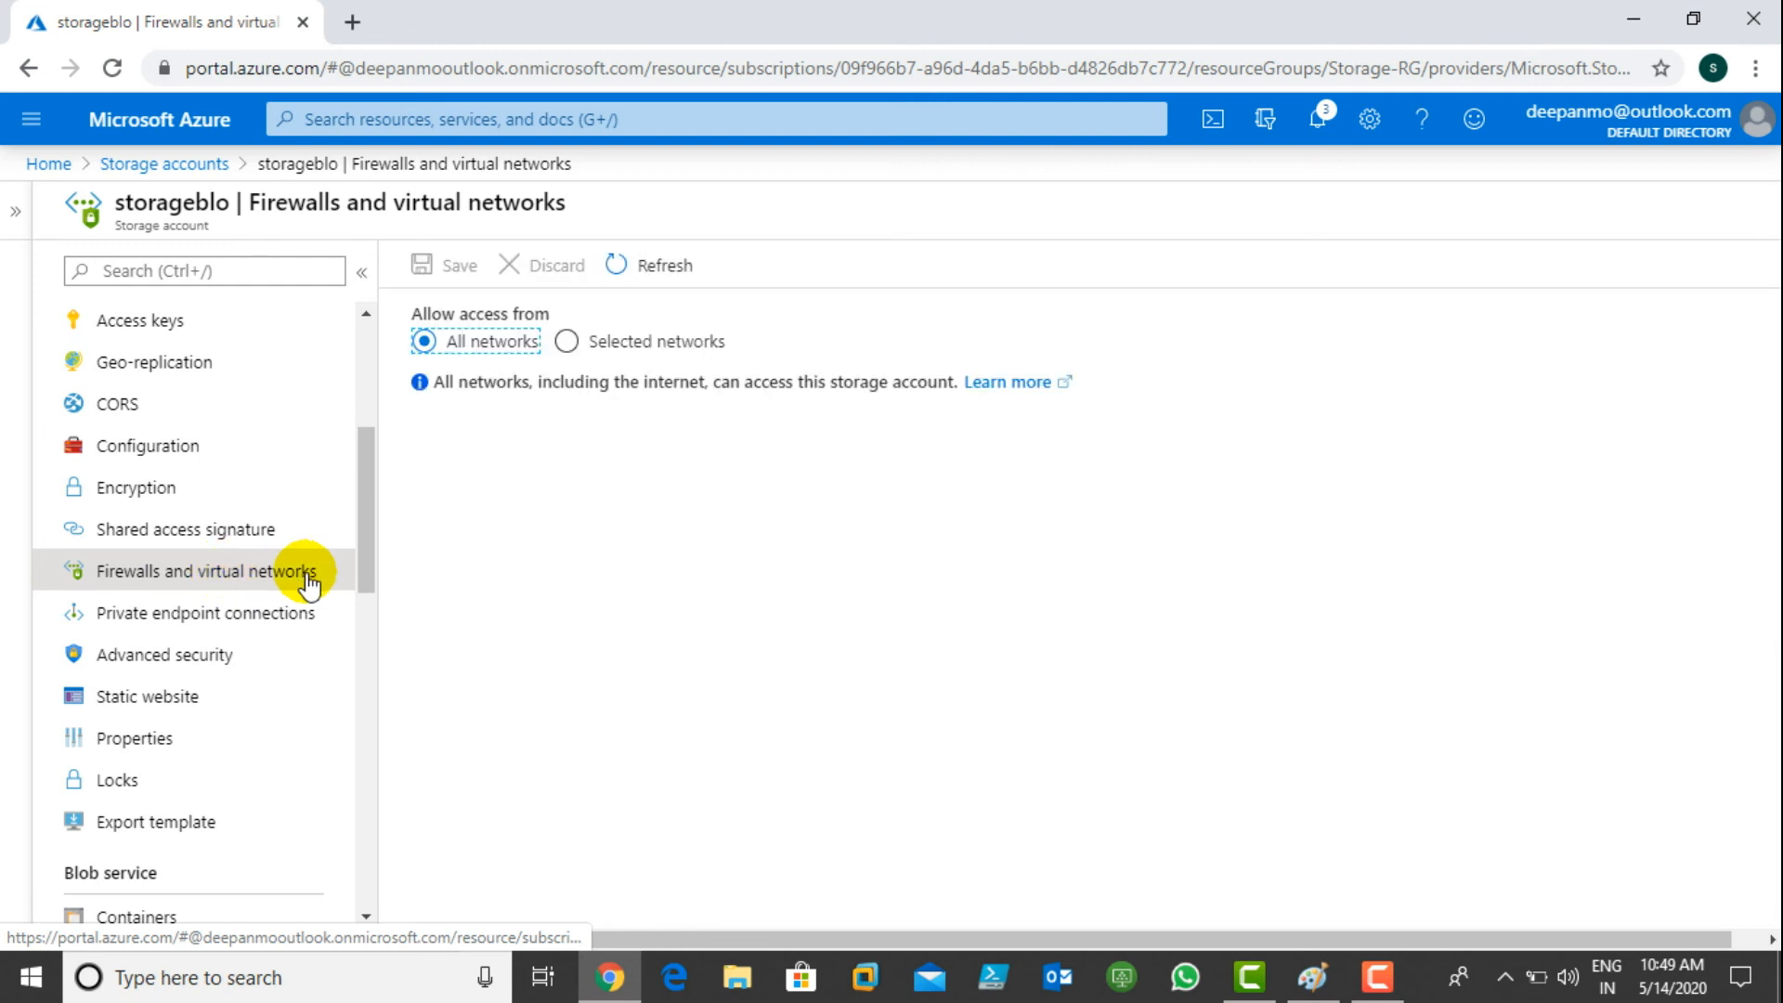
left_click(134, 661)
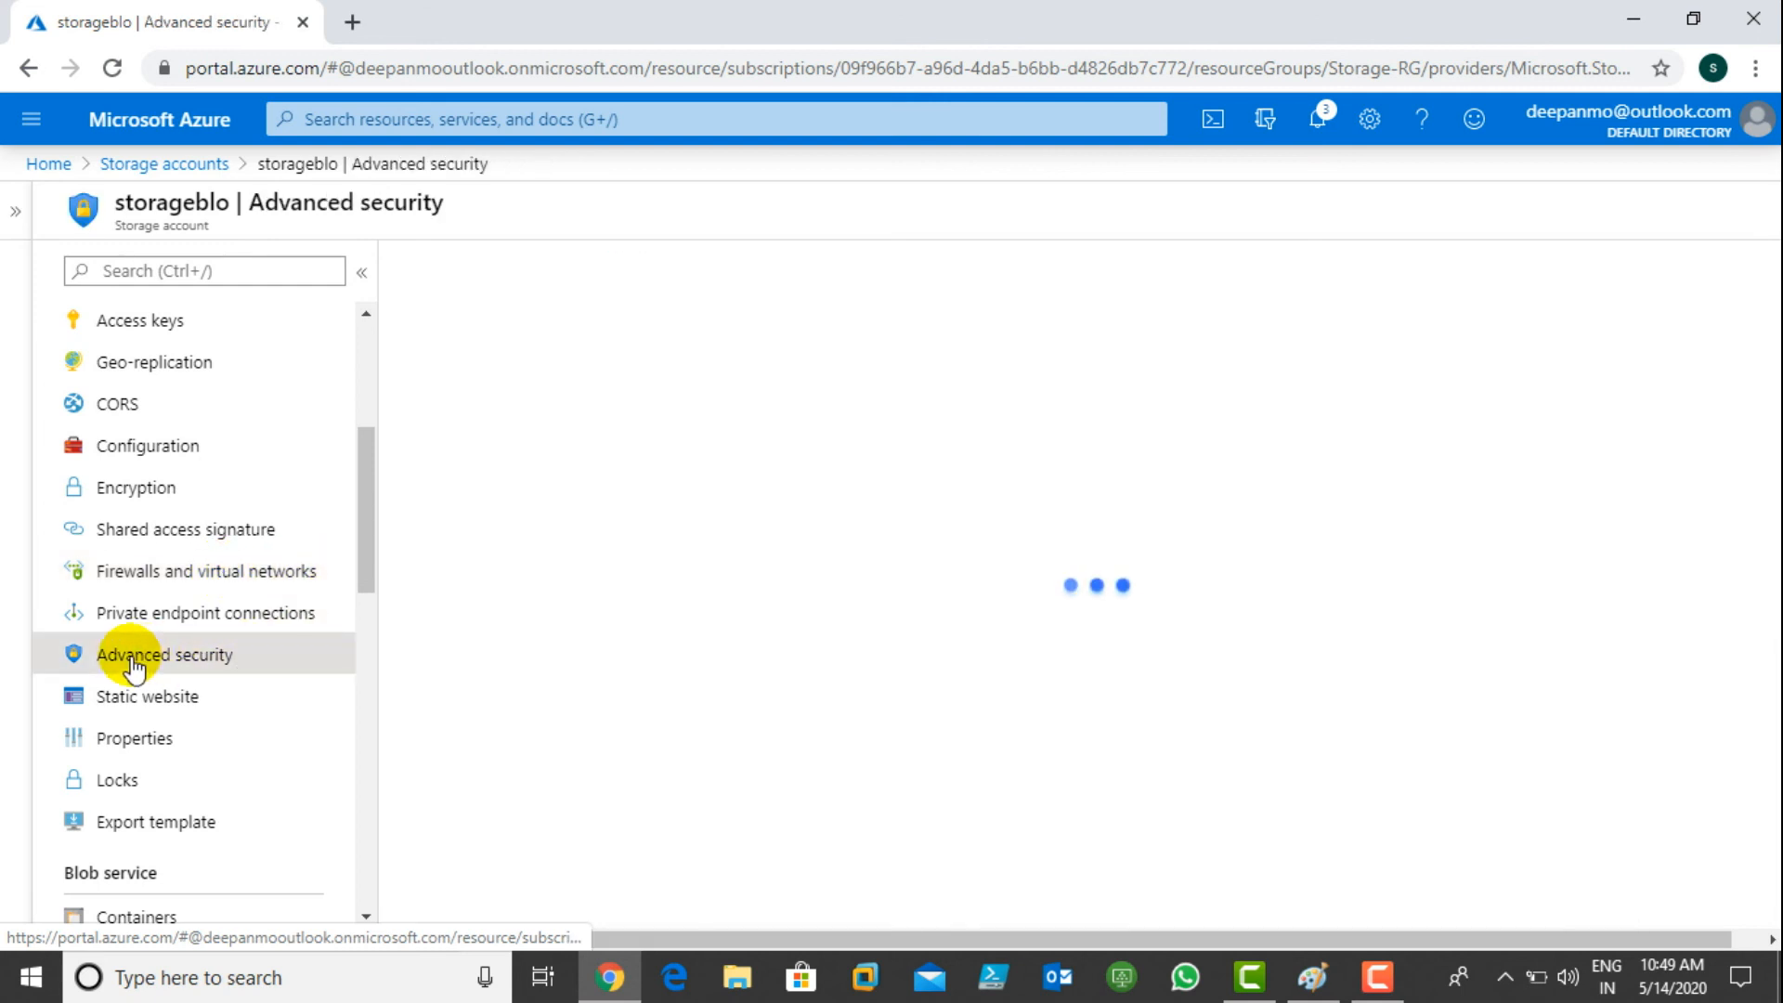
scroll(209, 677, "down", 10)
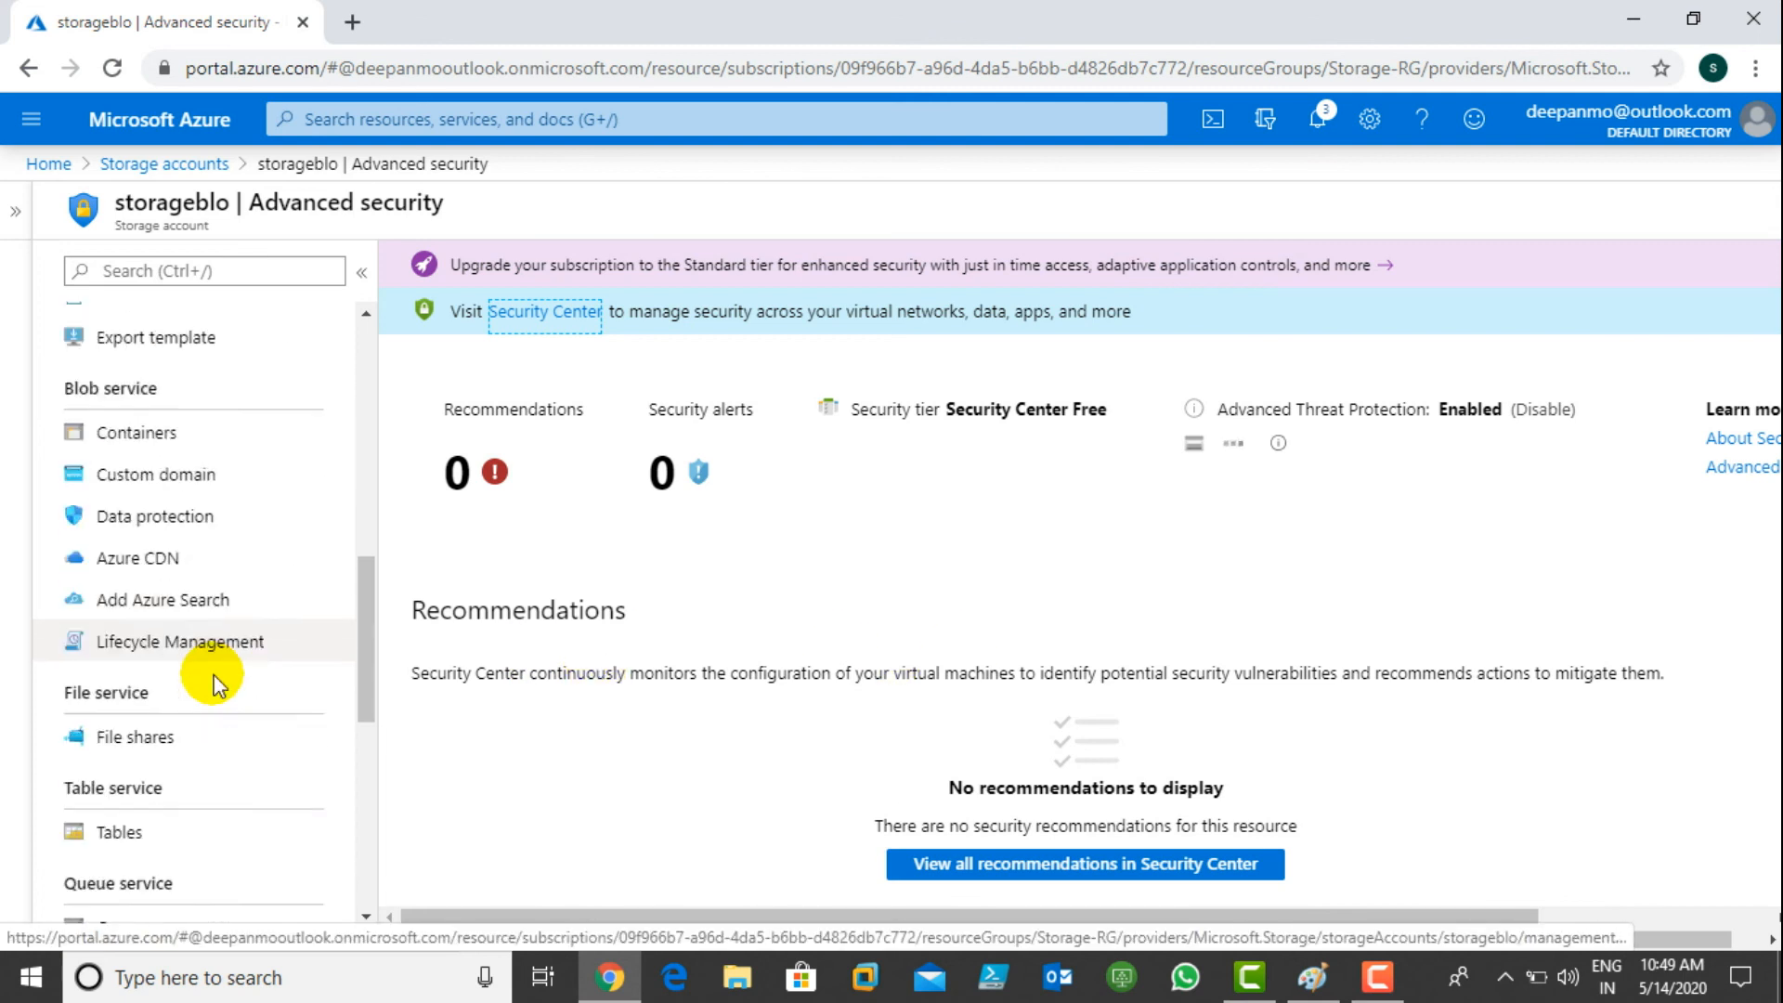
left_click(121, 653)
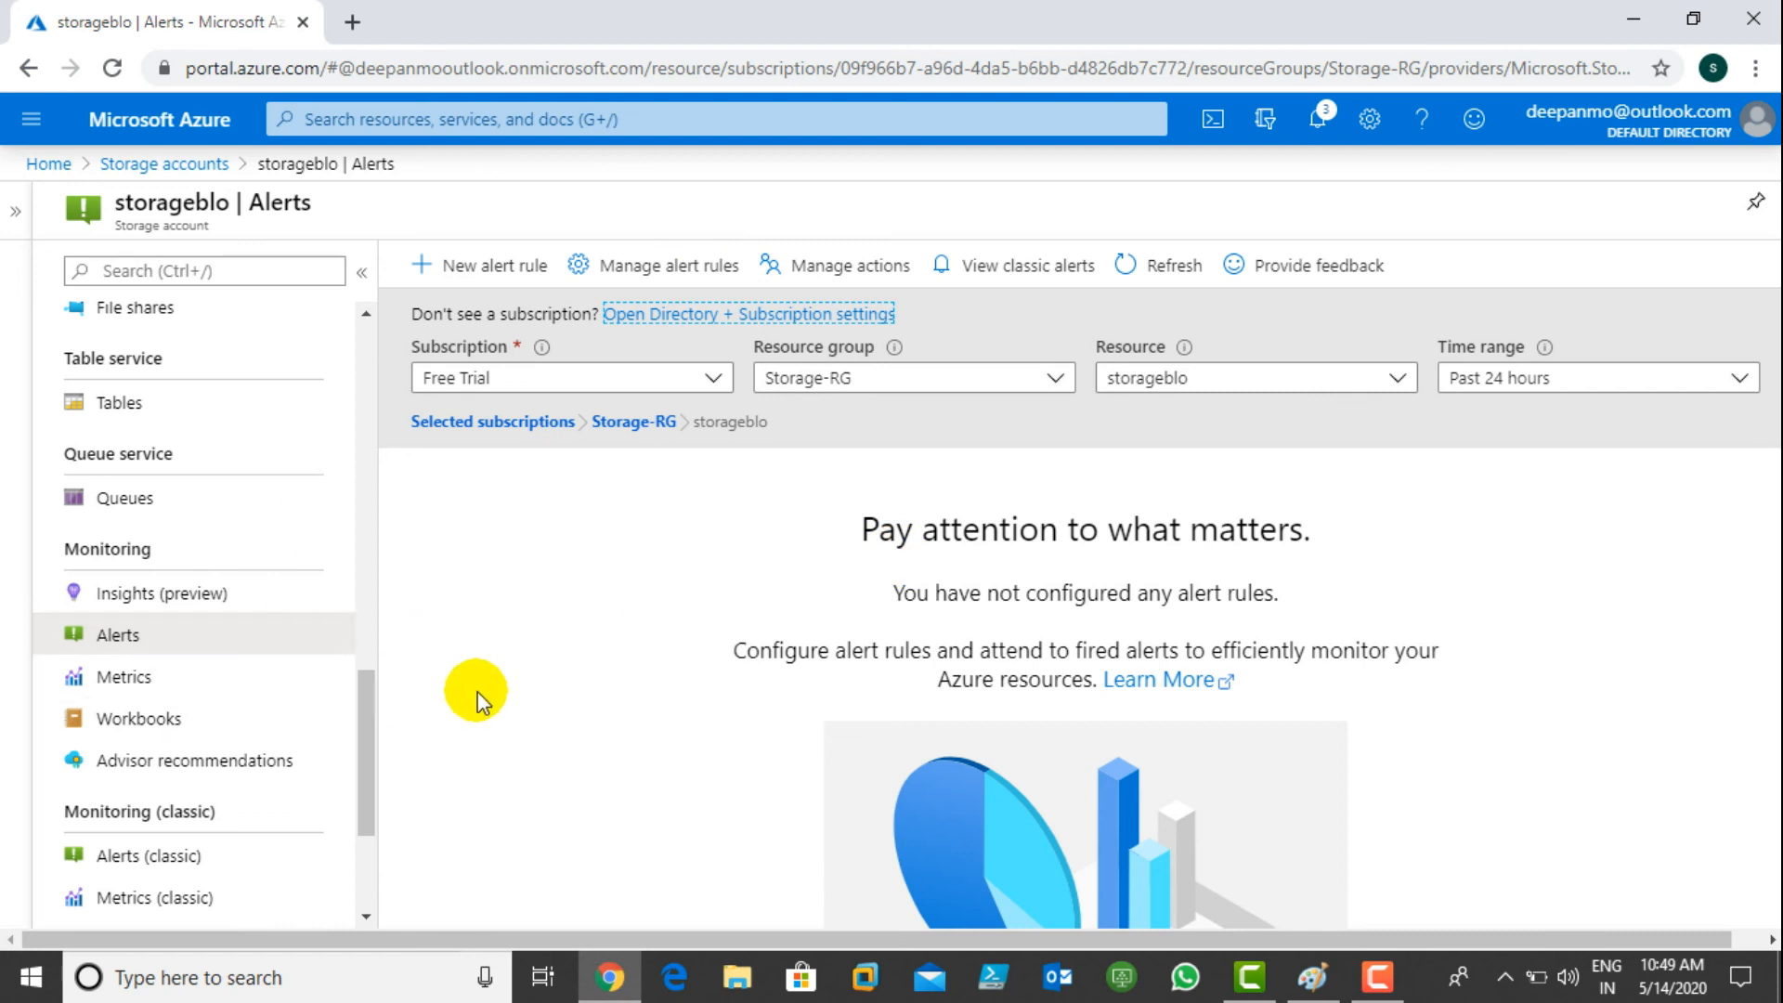
- Return to the storage account's overview and close the storage accounts view to get back to the portal home
left_click_drag(367, 747, 394, 372)
left_click(82, 326)
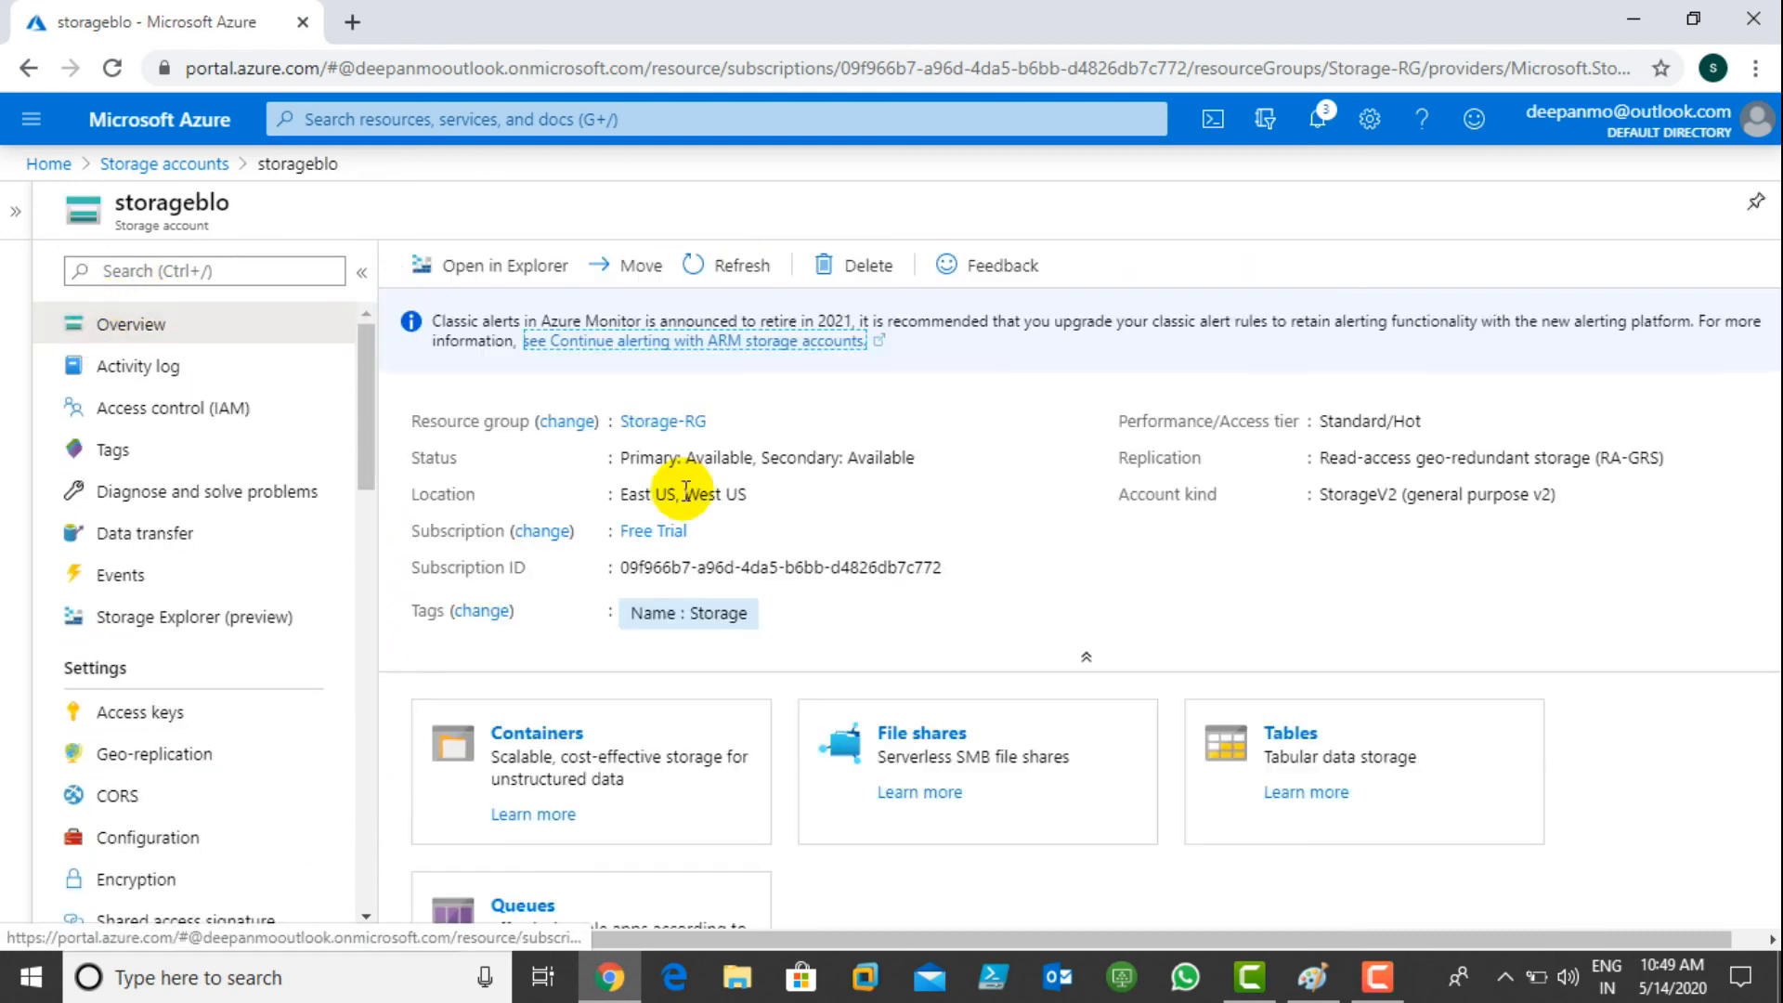
left_click(16, 210)
left_click(392, 201)
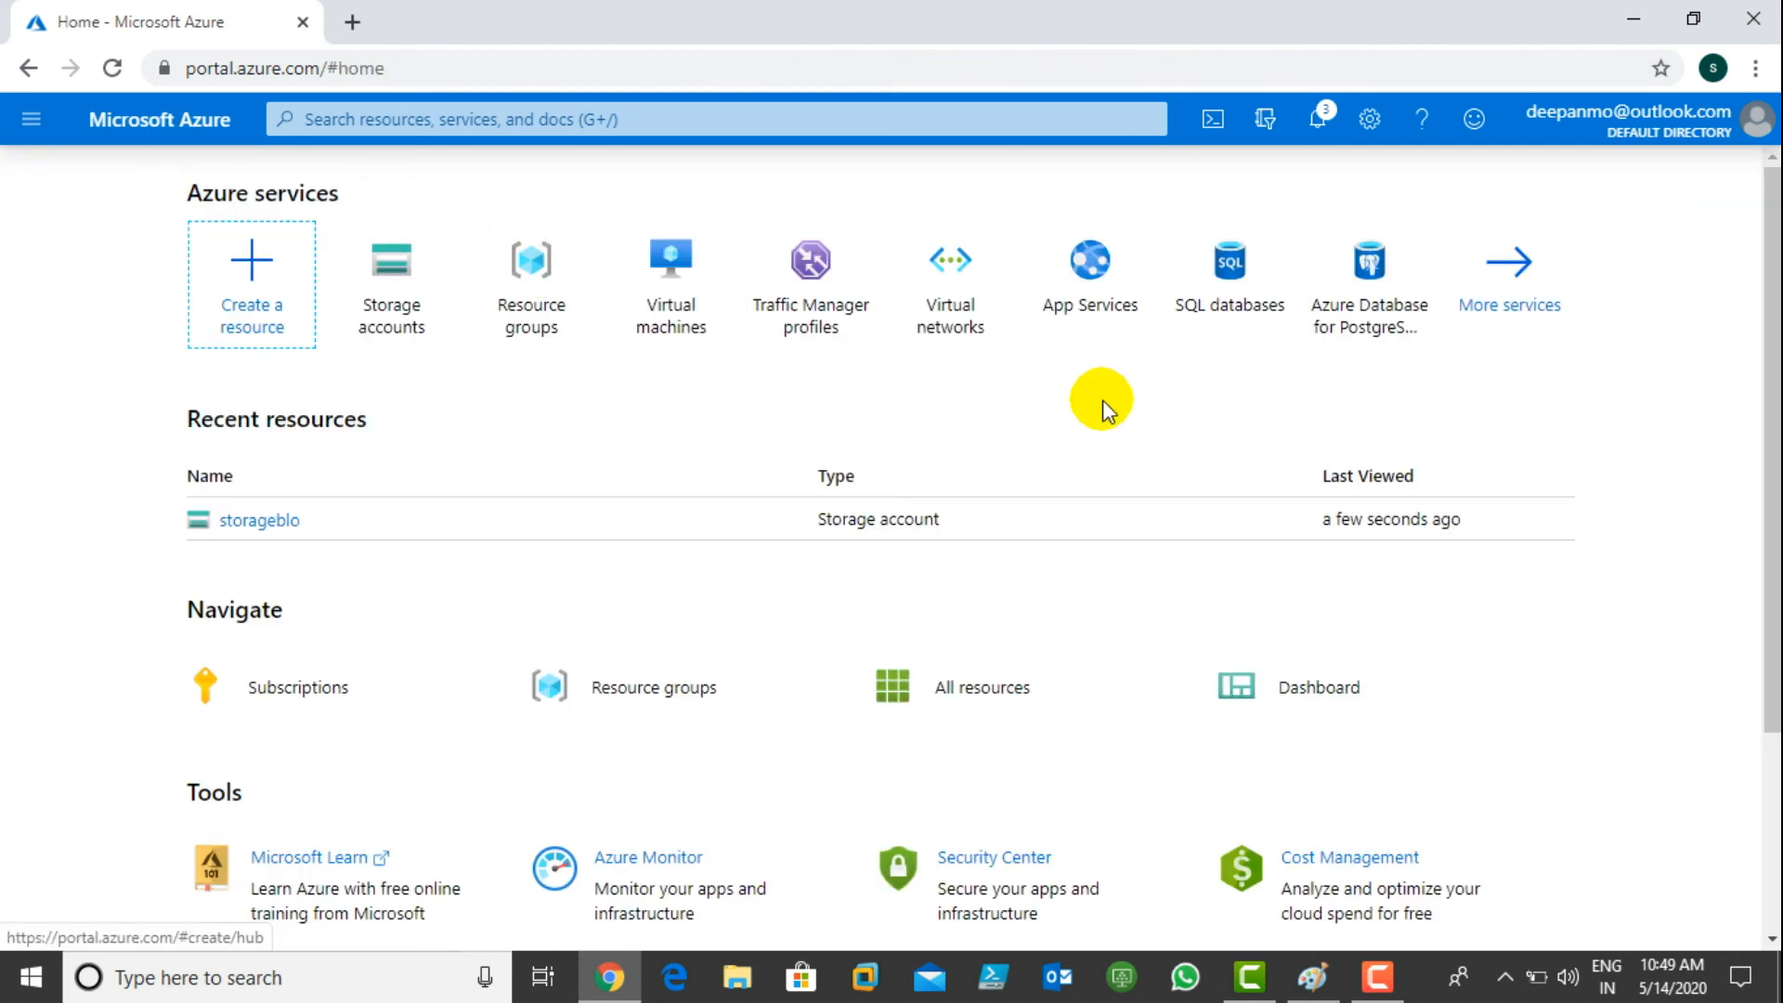
- Minimize the browser window and refresh the Windows desktop
left_click(1633, 19)
right_click(553, 253)
left_click(670, 320)
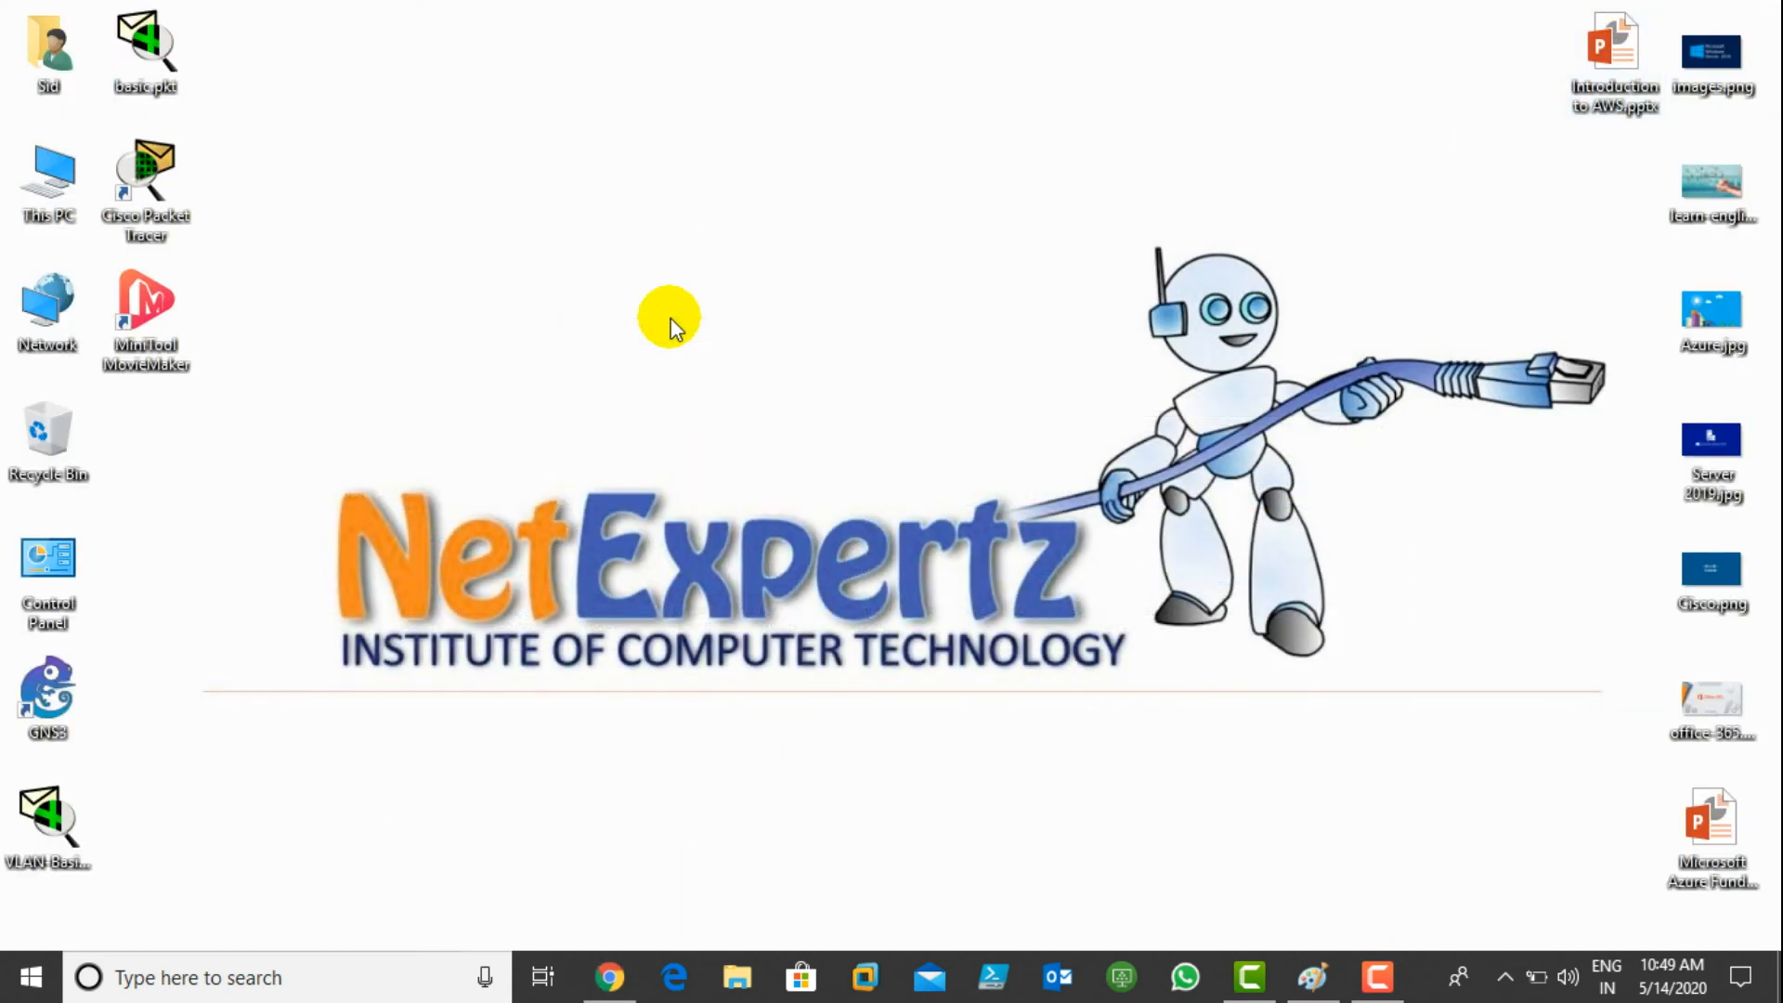